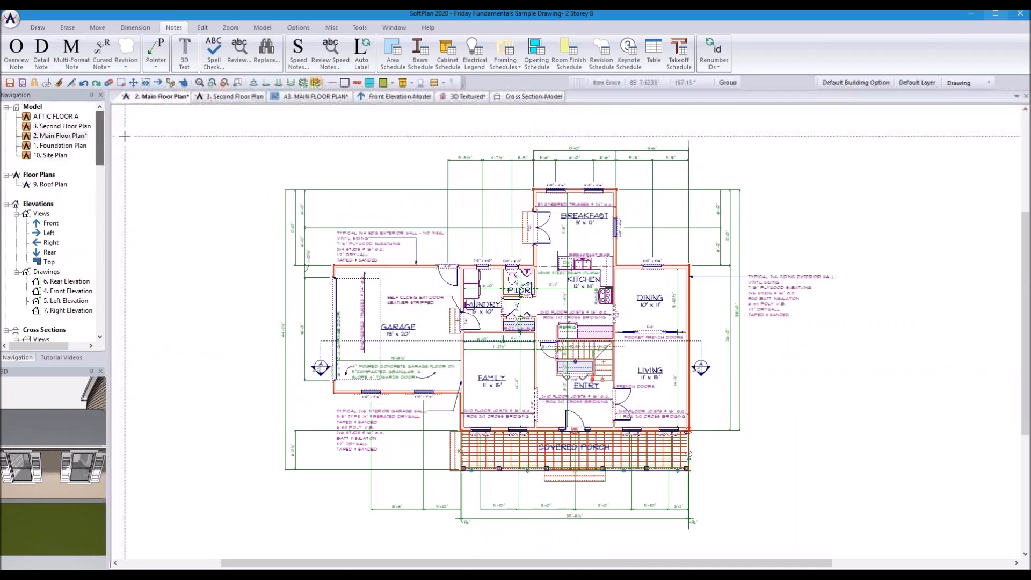
Step: Open and close ATTIC FLOOR A, then move it from Model into Floor Plans below Roof Plan
double_click(65, 118)
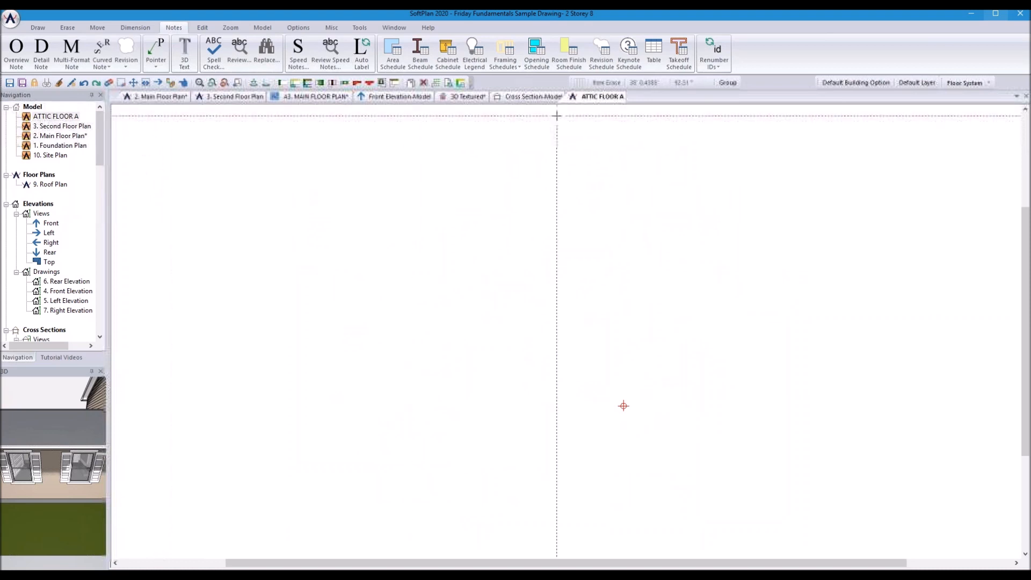
right_click(586, 101)
left_click(604, 117)
left_click_drag(56, 116, 59, 185)
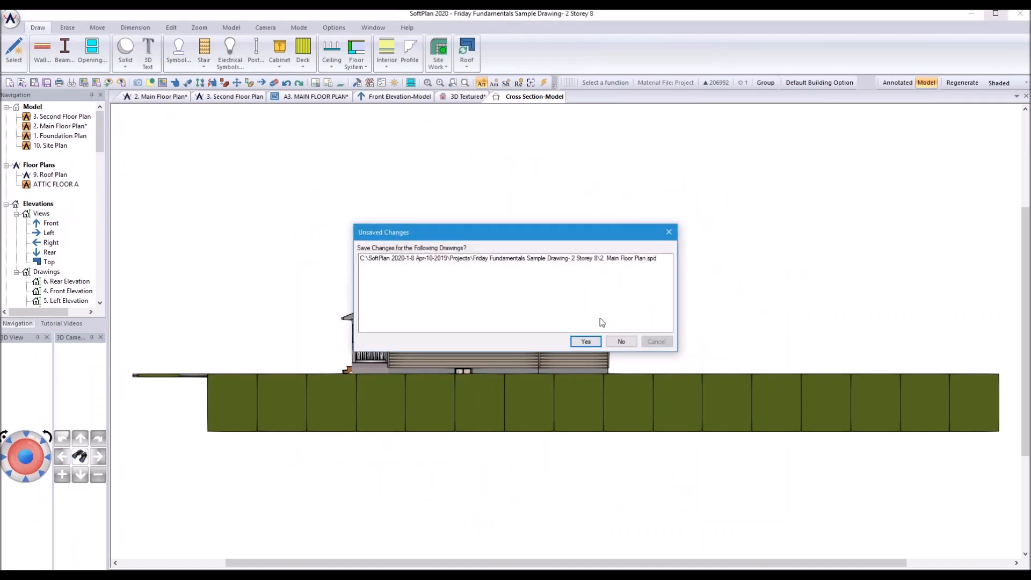
Step: Save changes to 2. Main Floor Plan.spd and open the Front elevation model view
left_click(586, 342)
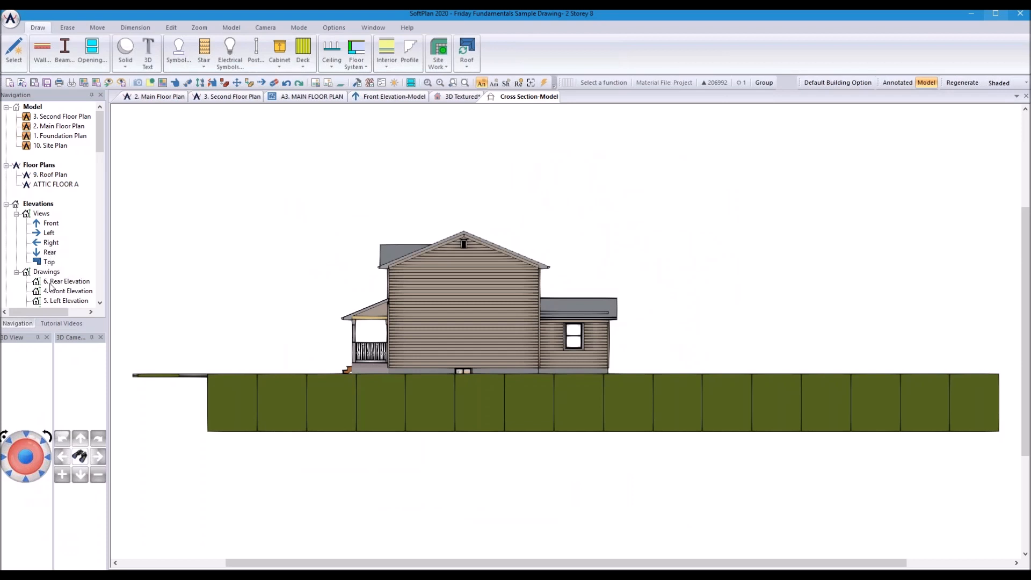
double_click(51, 225)
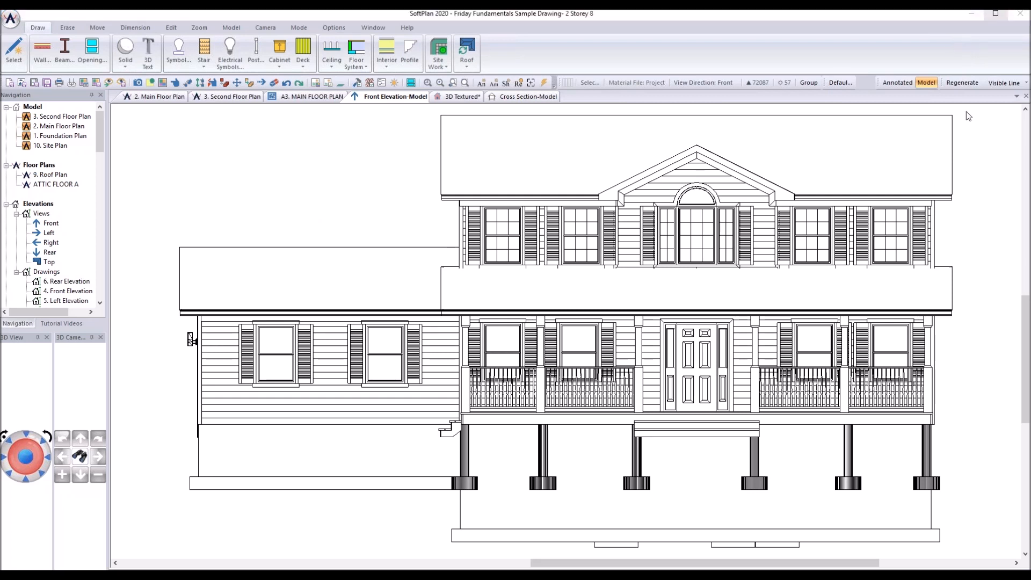
Step: Change the front elevation's render mode from Visible Line to Shaded
left_click(1001, 82)
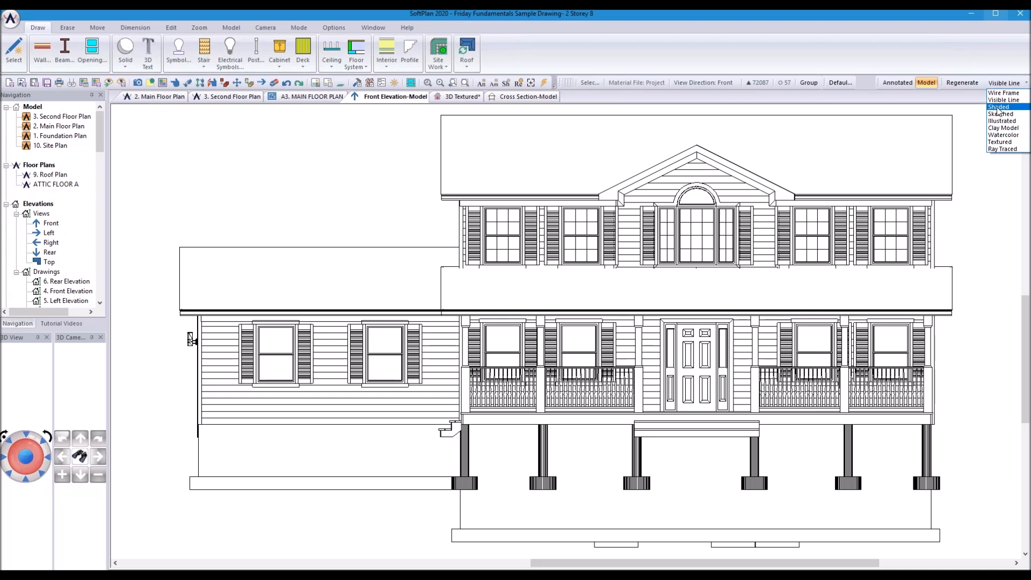
left_click(998, 107)
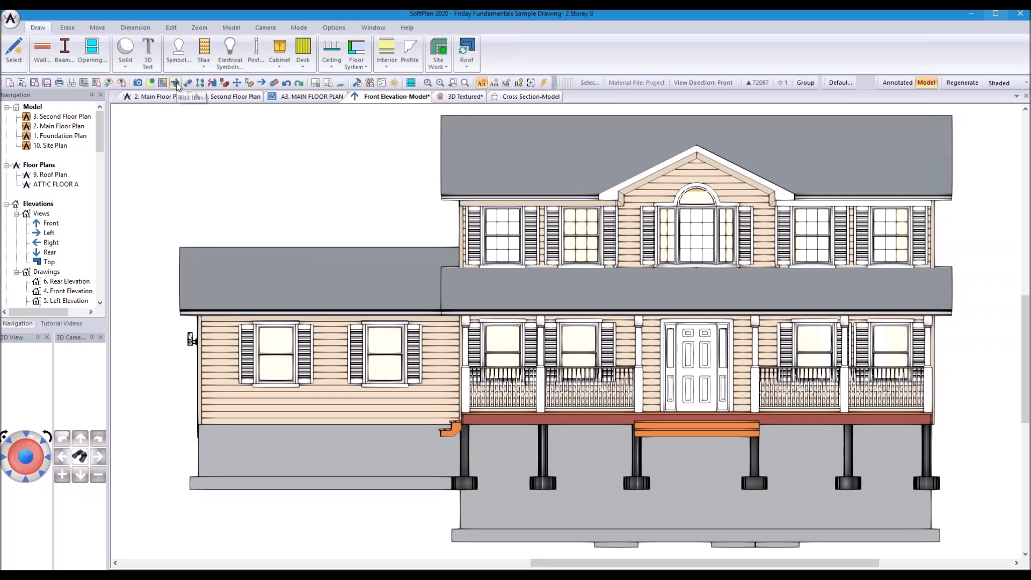
Step: Inspect the garage wall and roof properties, then switch the front elevation to Annotated mode
double_click(333, 369)
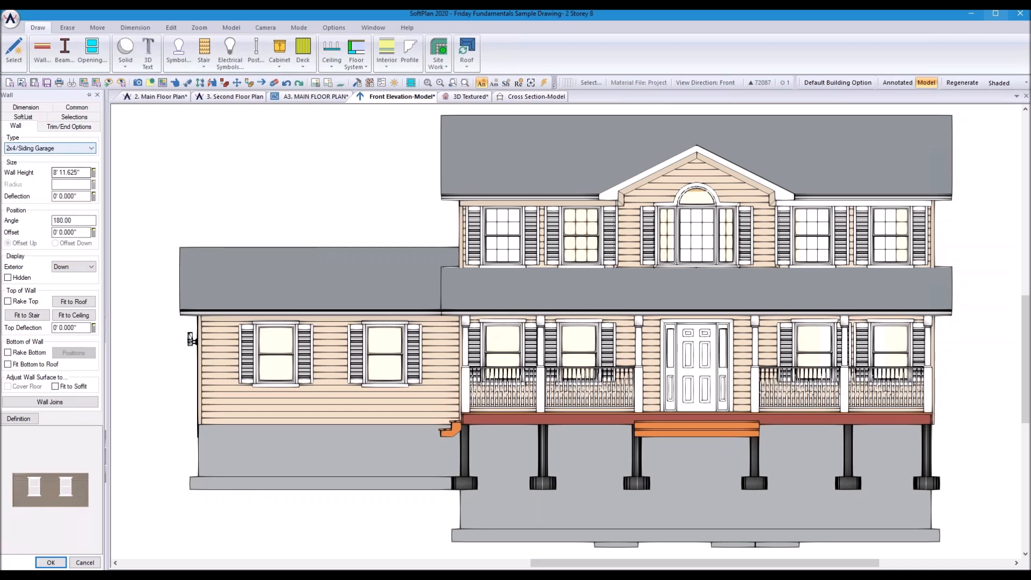
left_click(491, 159)
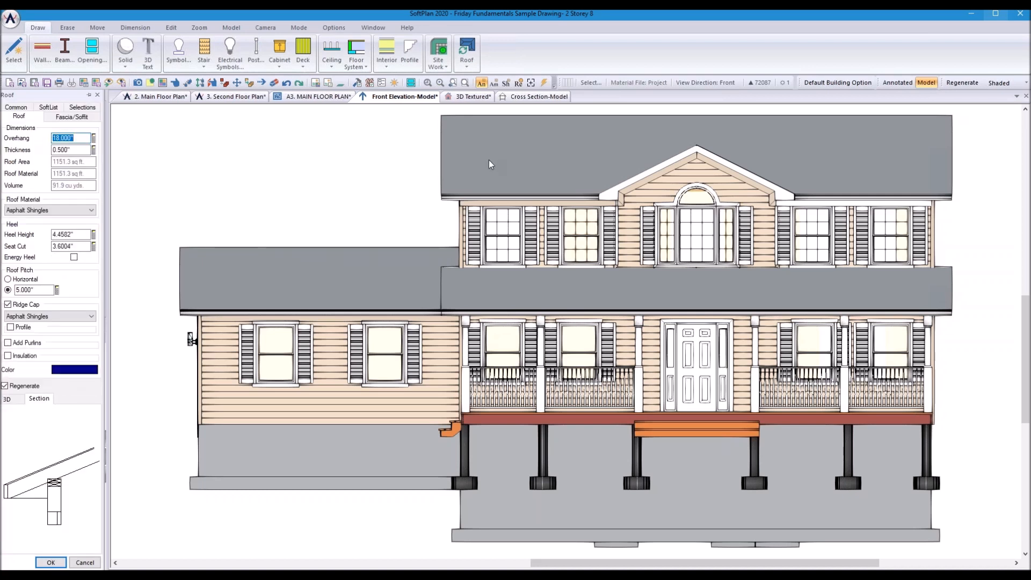
left_click(898, 82)
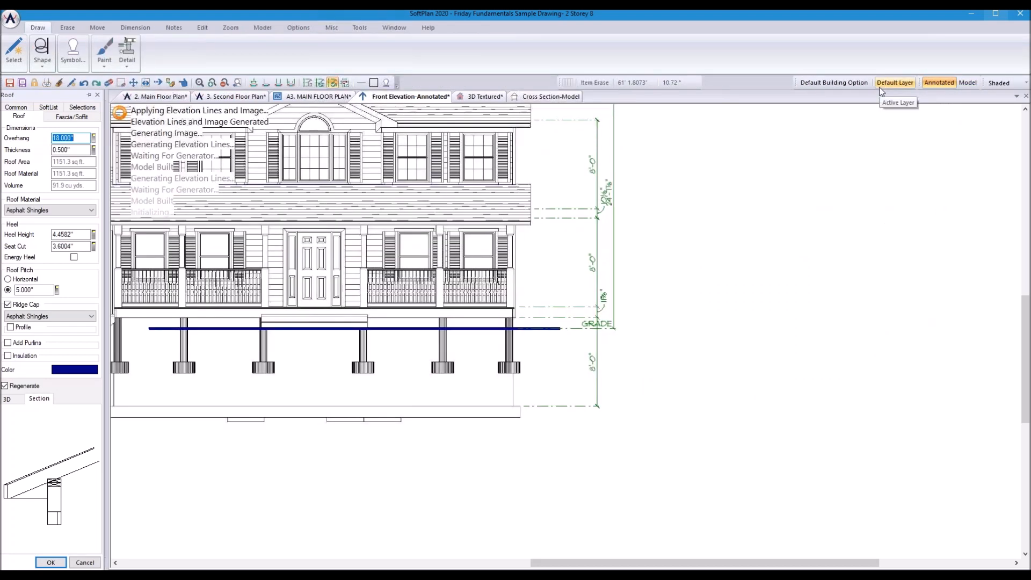
scroll(268, 242, "down", 2)
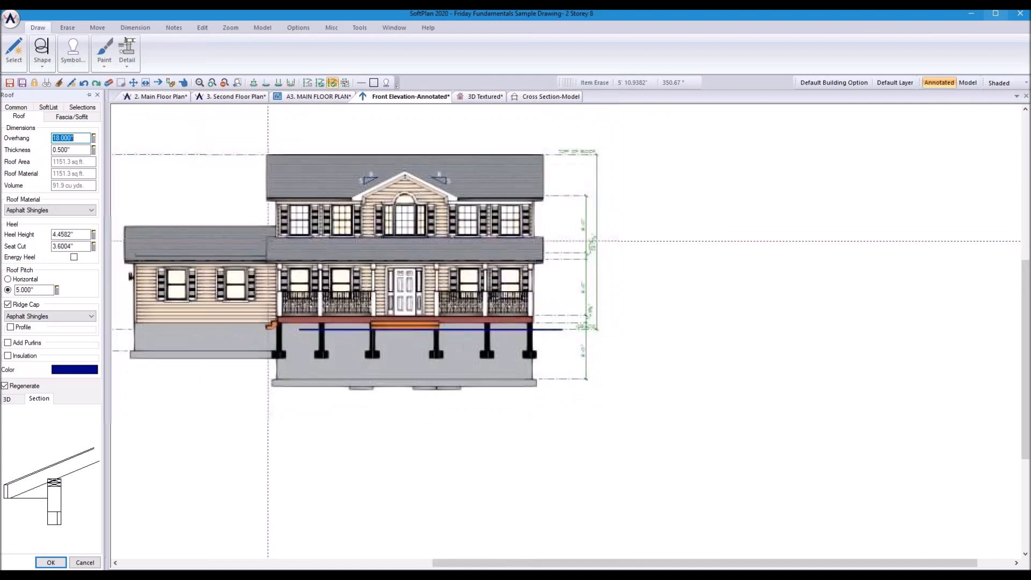
scroll(196, 232, "up", 2)
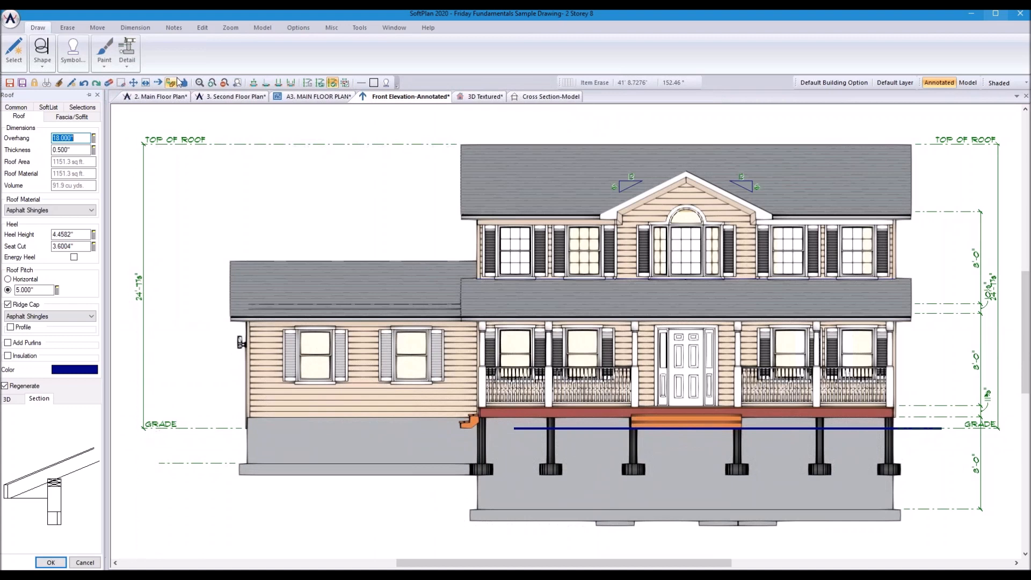
key("Escape")
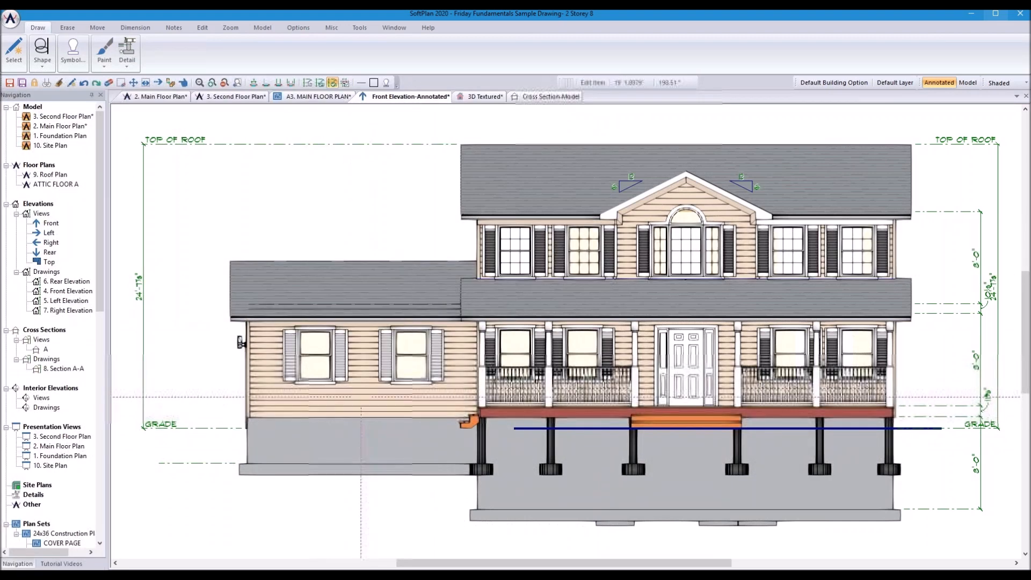
left_click(356, 311)
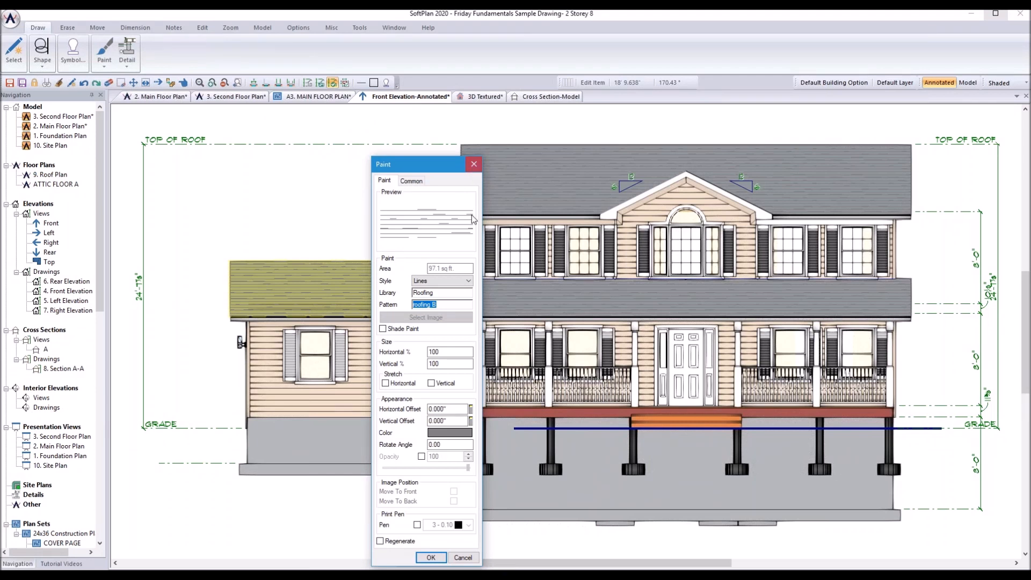
left_click(474, 165)
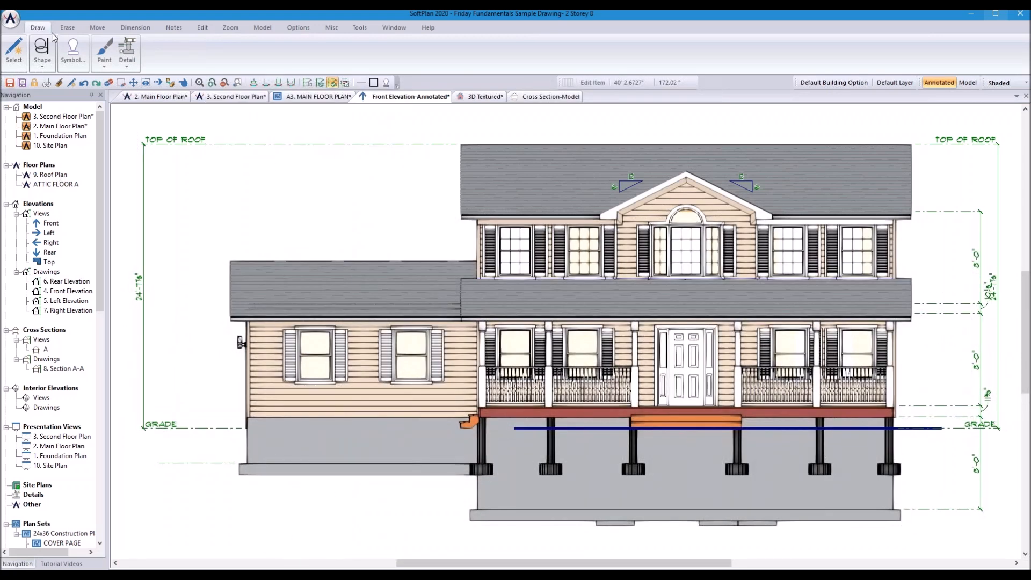
Step: Place the Elevation Notes 'Double Hung' speed note left of the garage
left_click(173, 27)
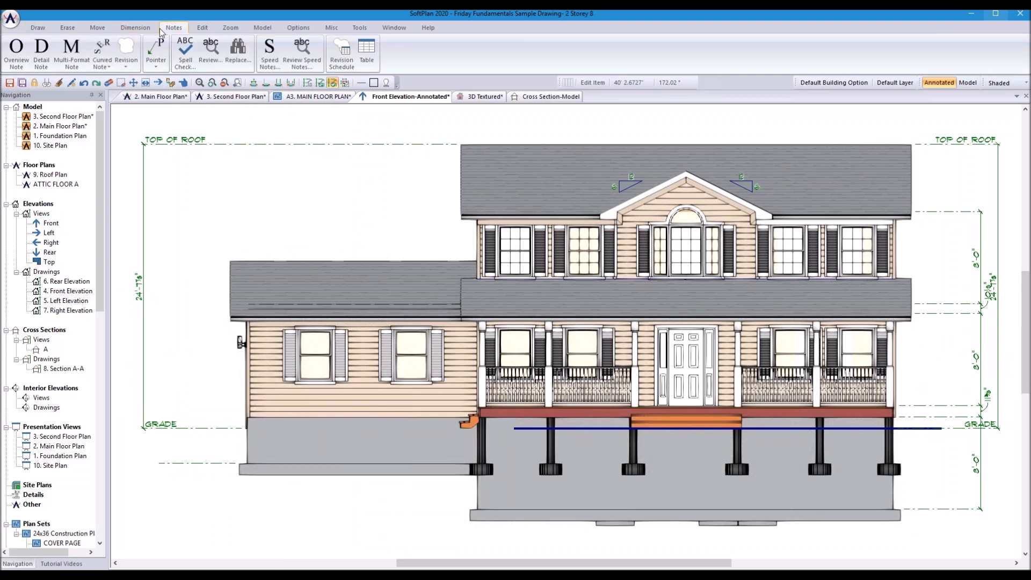
left_click(270, 53)
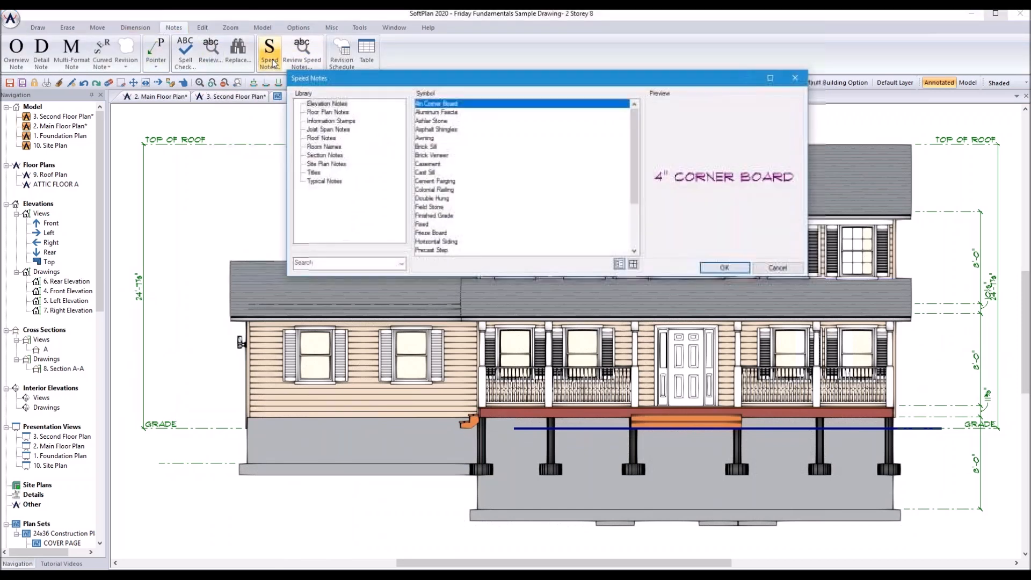
left_click(321, 104)
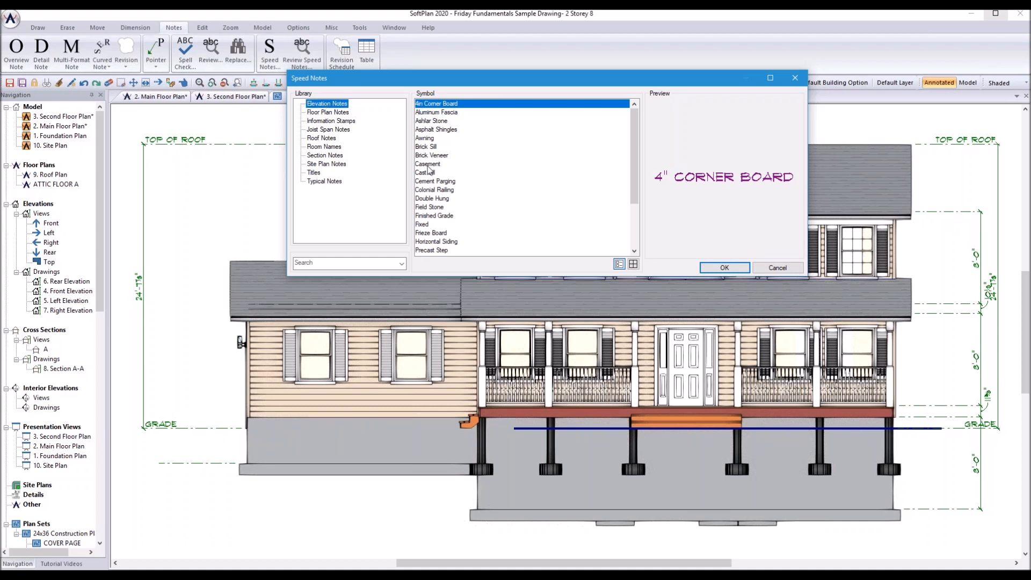
left_click(432, 199)
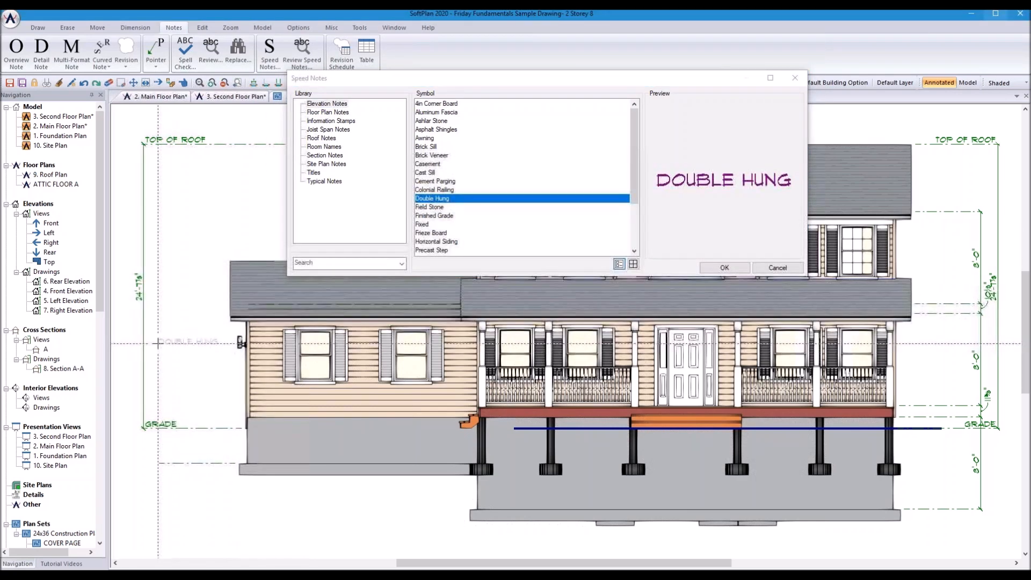
left_click(177, 343)
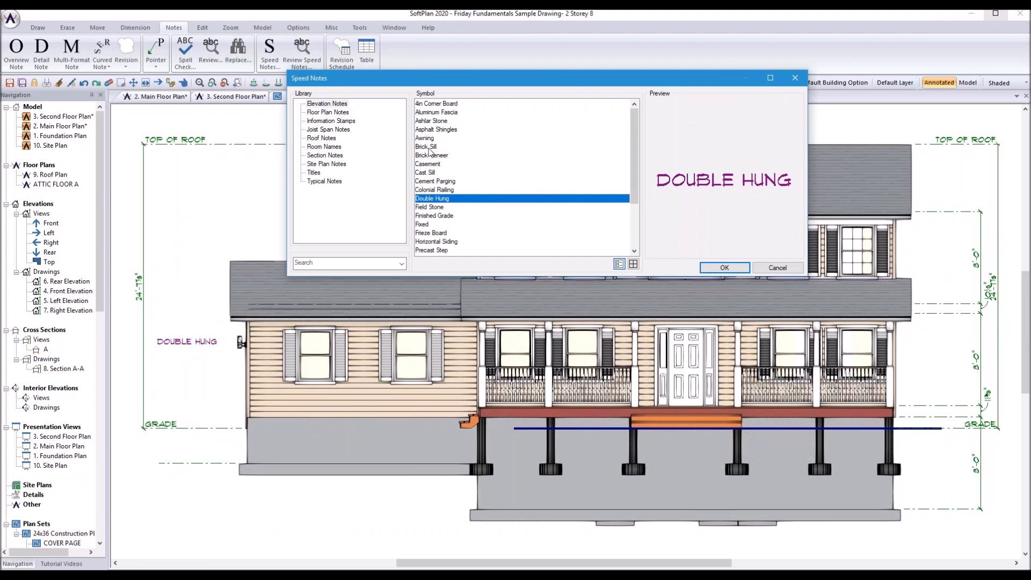
Step: Add the Typical Notes '2x4 Siding Wall' exterior wall note at the upper left
left_click(318, 182)
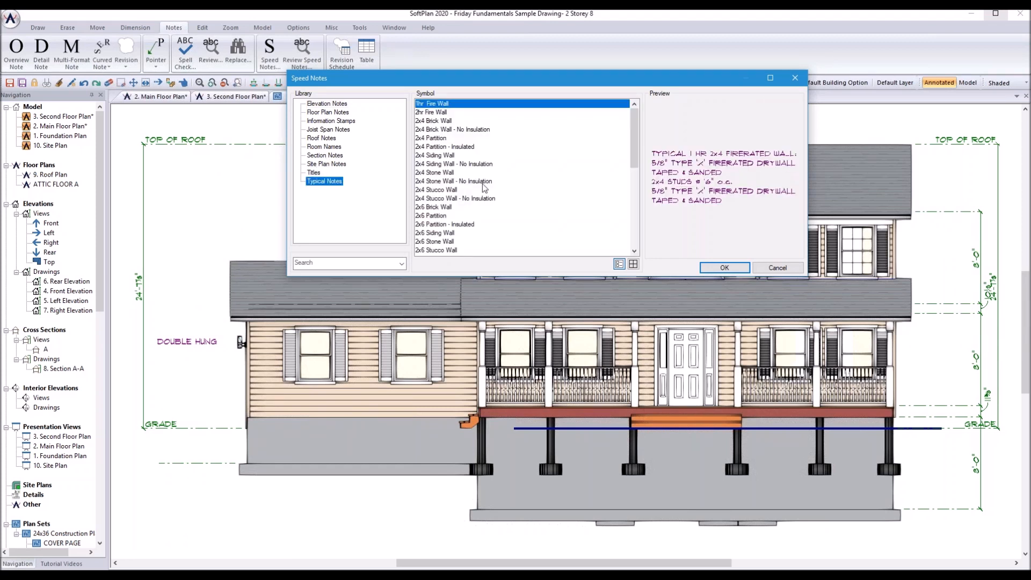
left_click(437, 156)
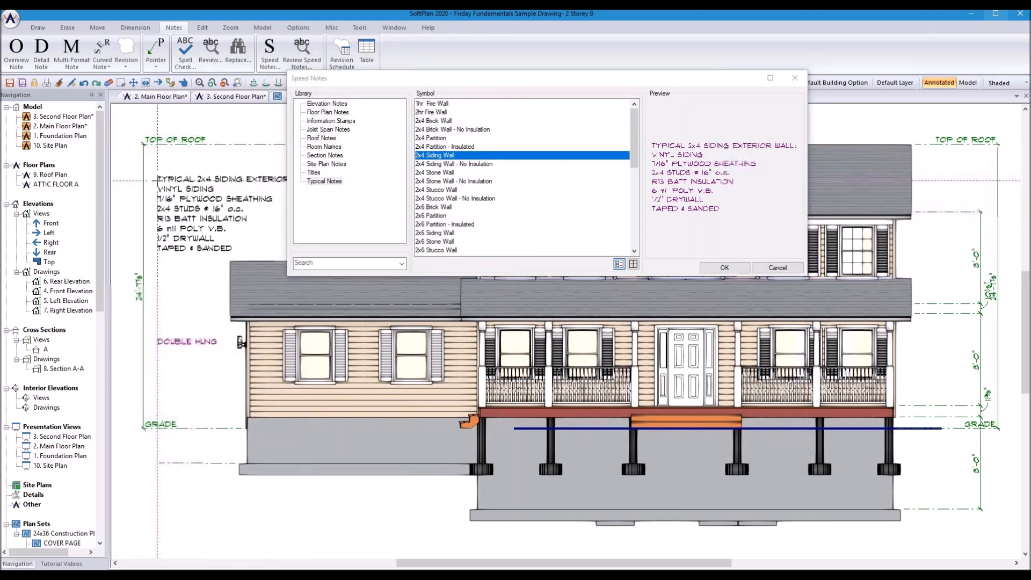
left_click(724, 267)
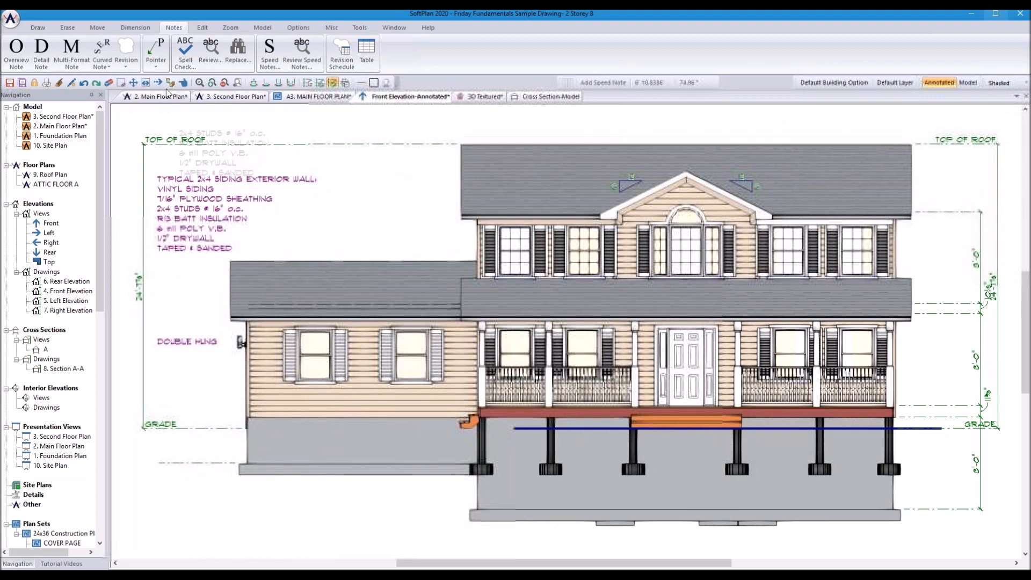
left_click(157, 65)
left_click(203, 131)
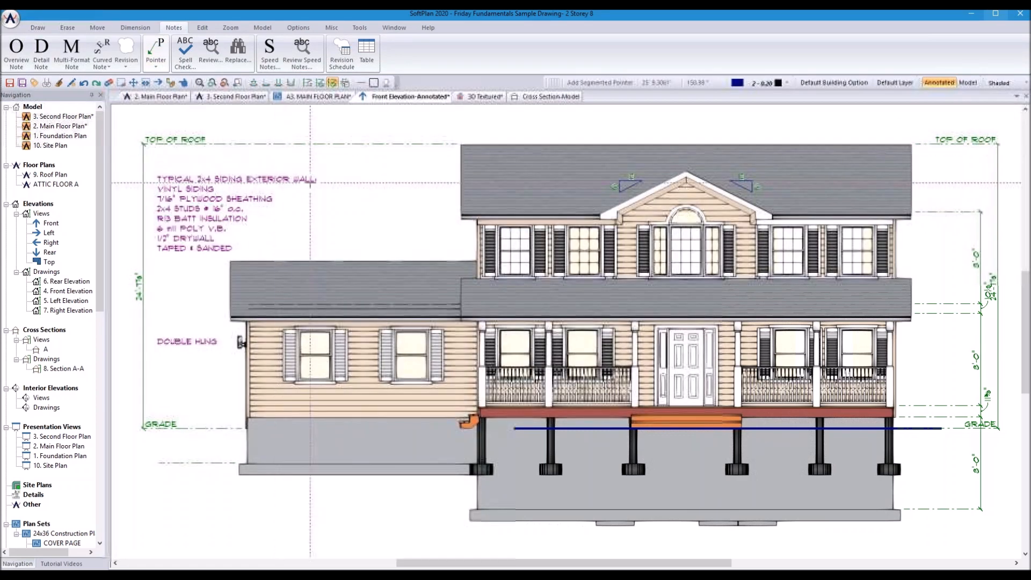
left_click(317, 179)
left_click(346, 178)
left_click(475, 253)
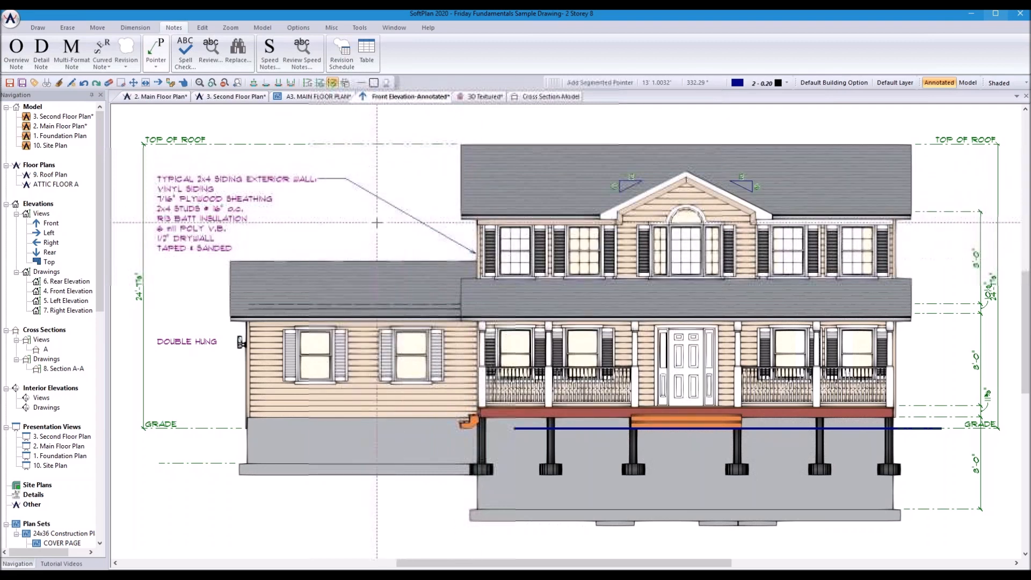
right_click(364, 251)
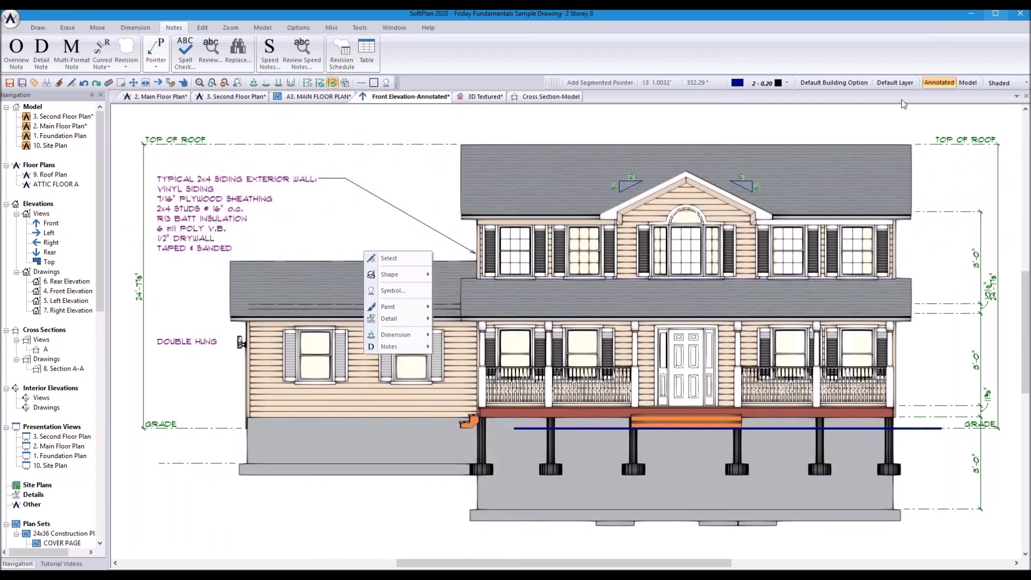
left_click(967, 83)
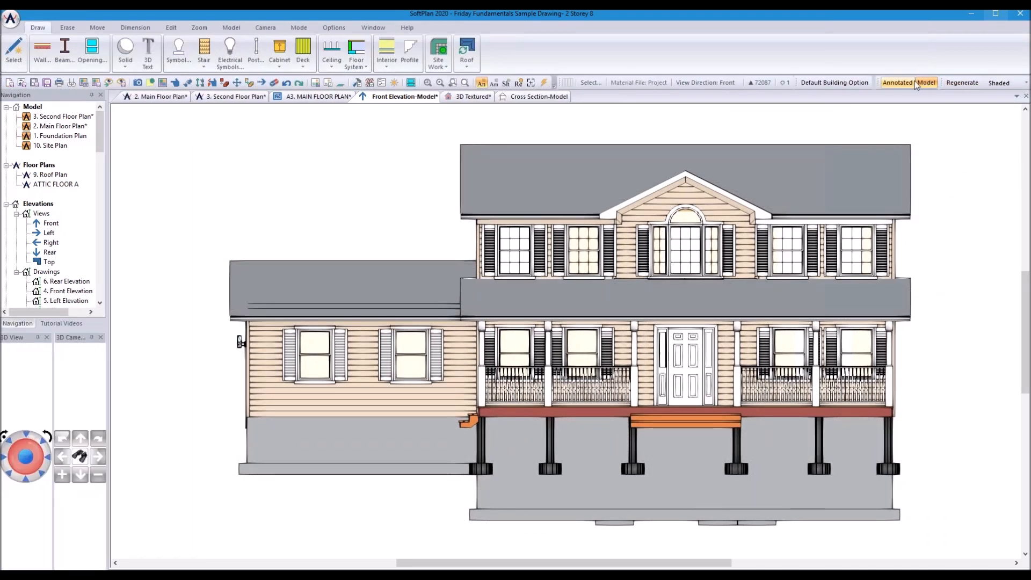
left_click(897, 83)
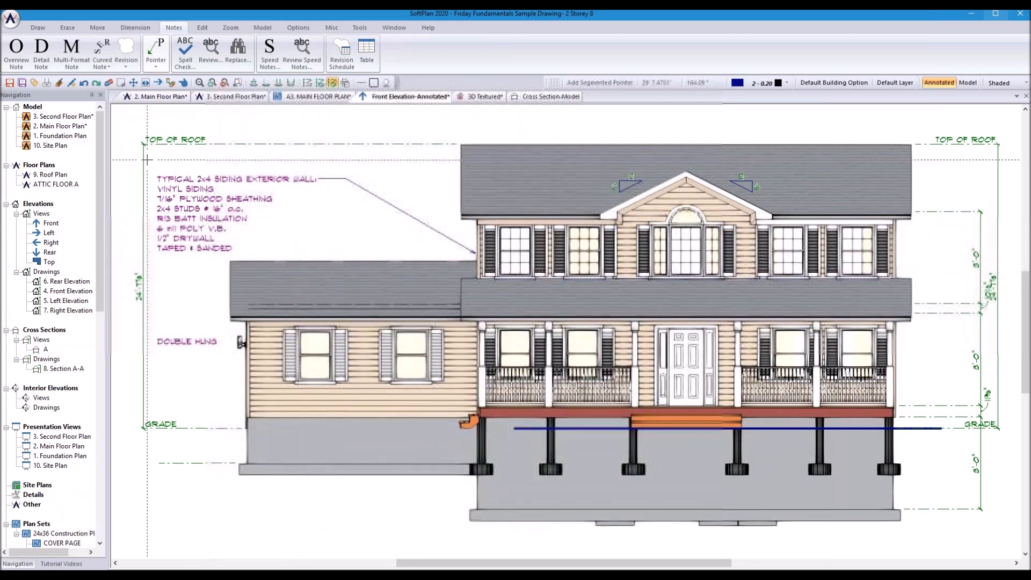
Step: In Drawing Options keep Use Project Drawing Template and edit its Elevation Generation settings
left_click(5, 24)
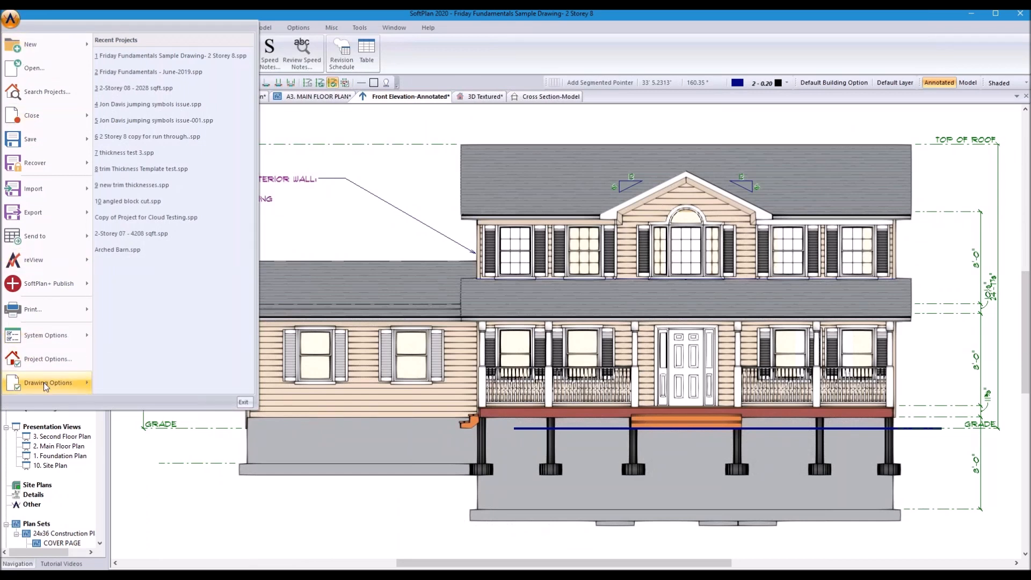
mouse_move(44, 384)
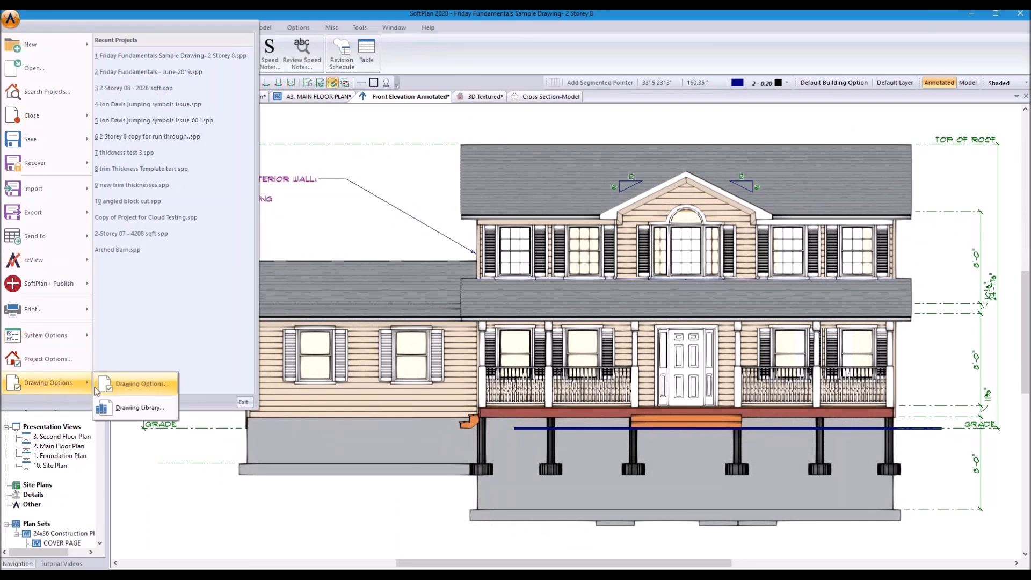
left_click(133, 385)
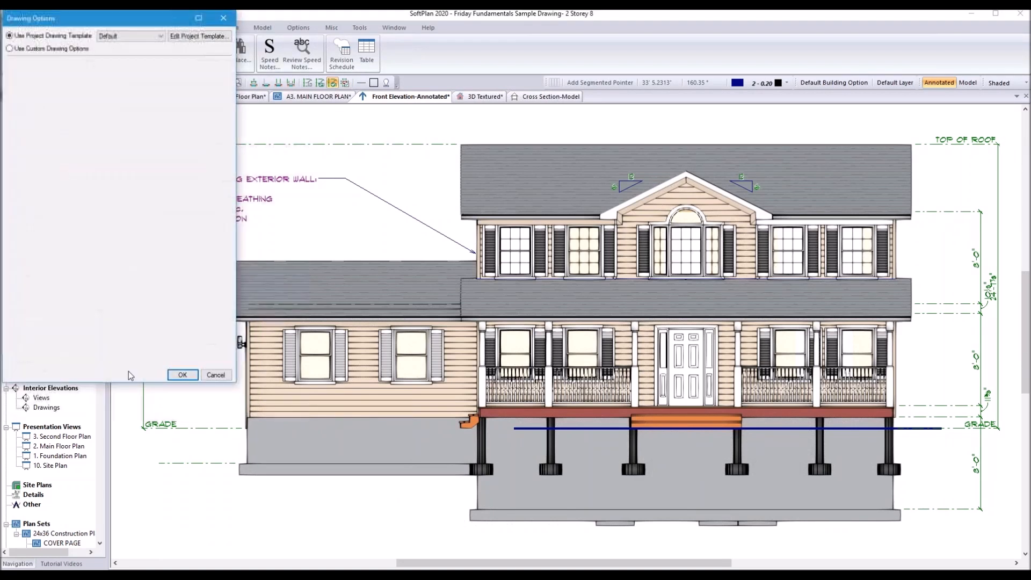
left_click(68, 50)
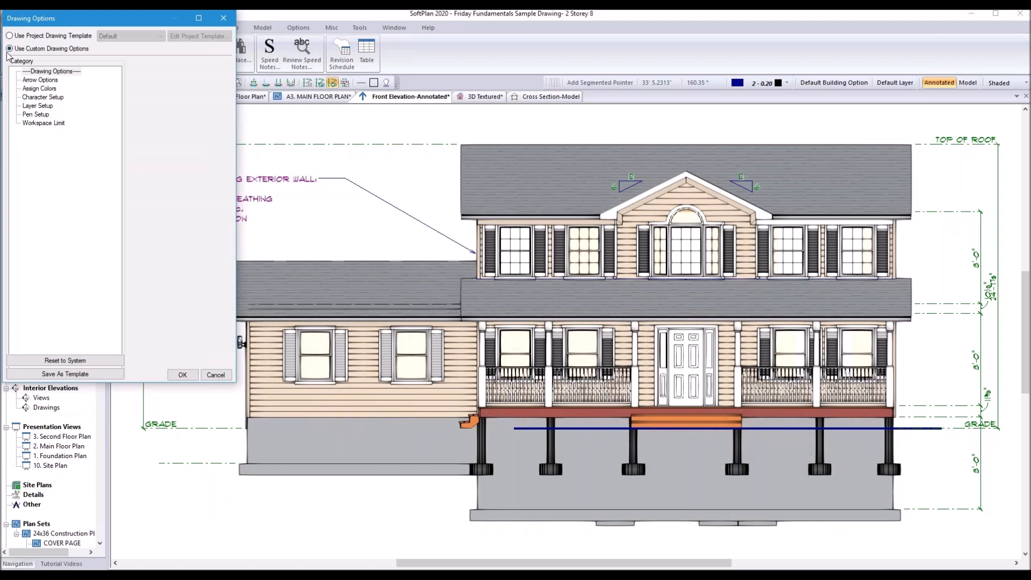
left_click(49, 36)
left_click(200, 36)
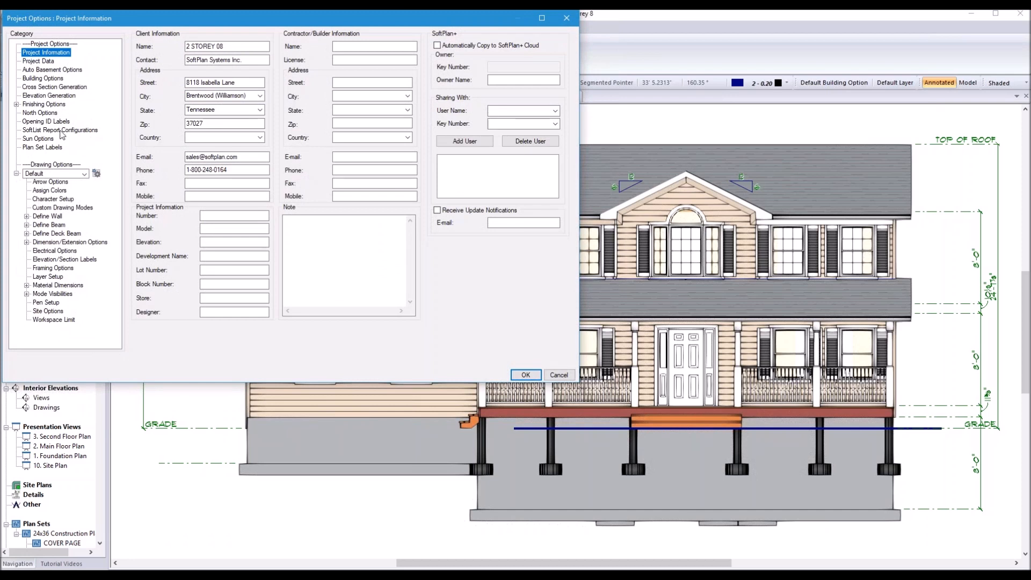
left_click(43, 96)
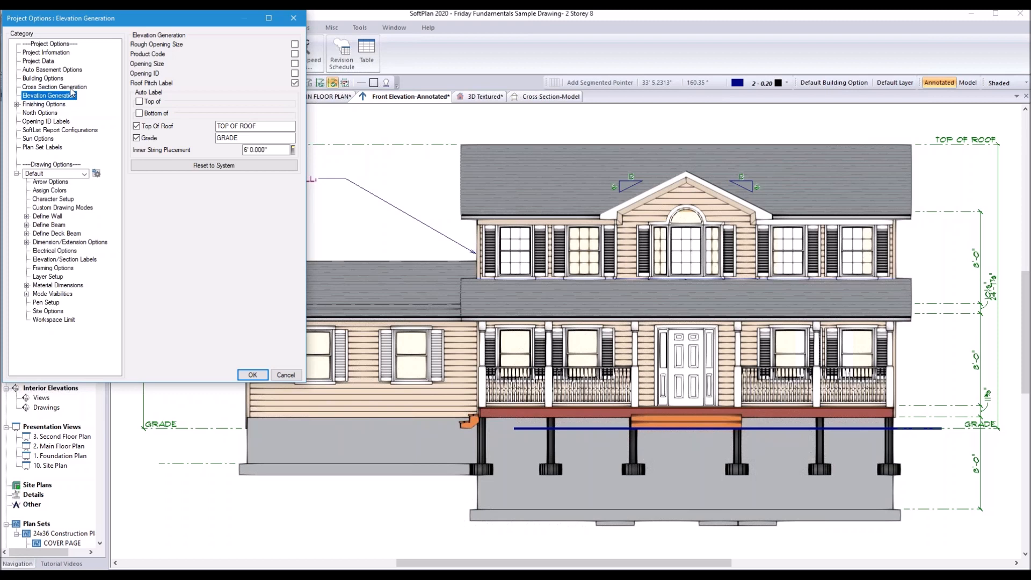
Step: Enable Top of and Bottom of auto labels with 'top of wall' and 'TOP OF FOUND' text, and apply
left_click(139, 113)
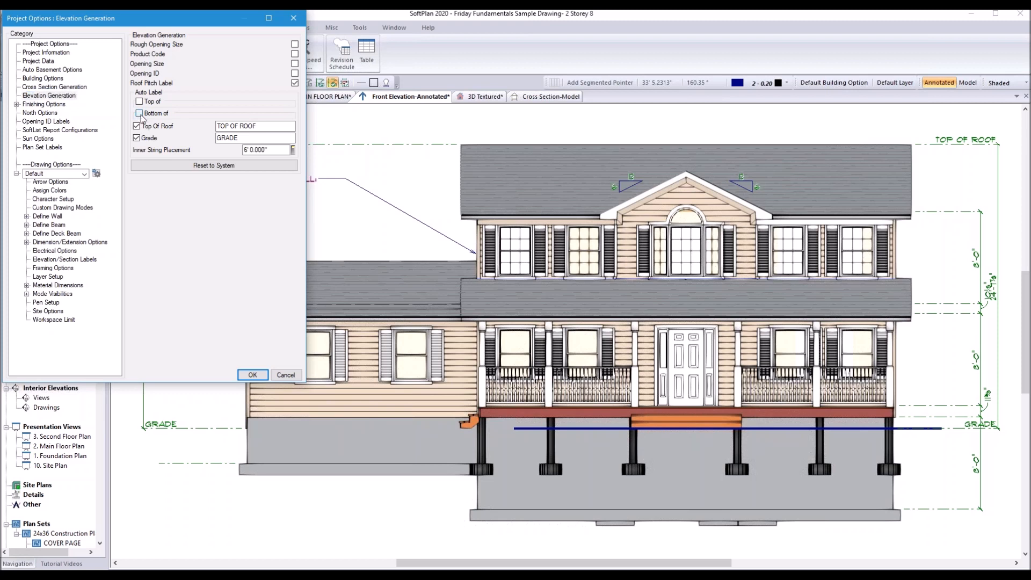
left_click(140, 102)
left_click(230, 111)
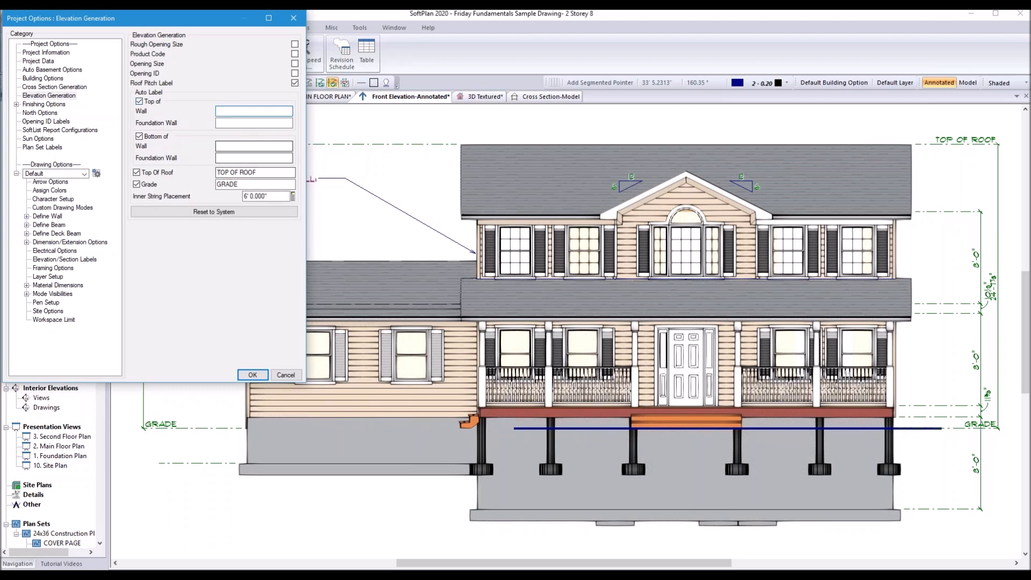
type("top of wall")
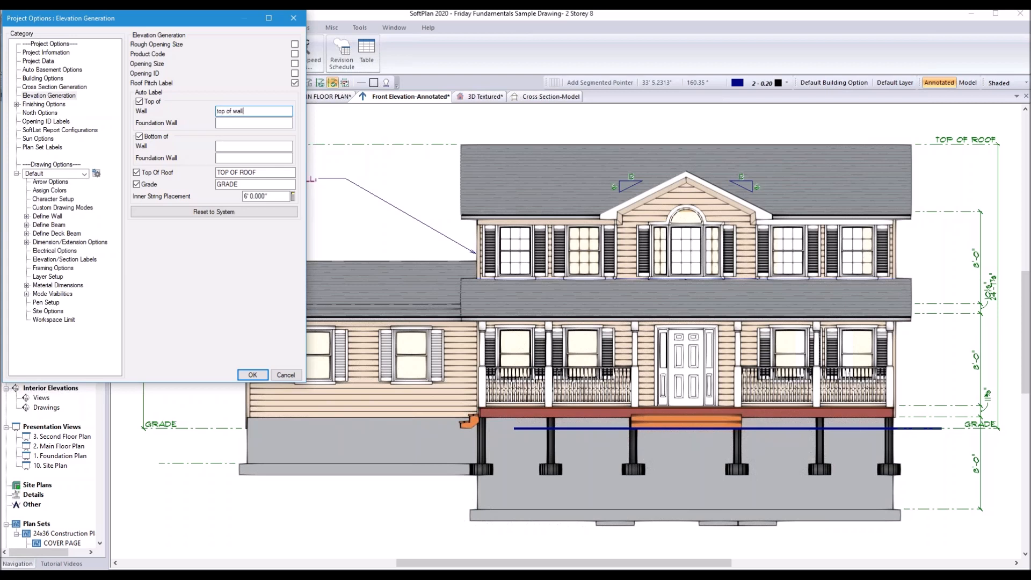
key("Tab")
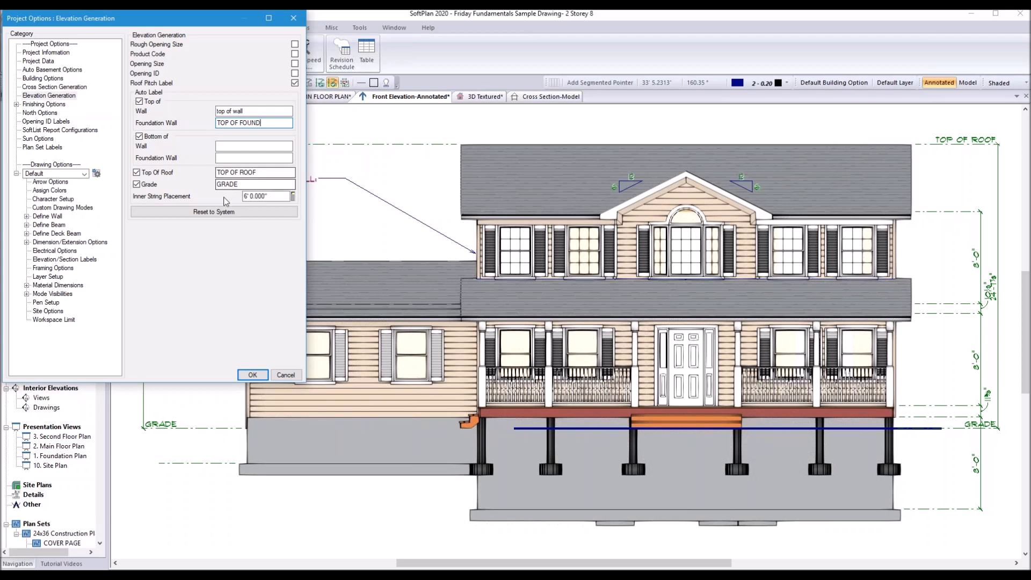
left_click(252, 374)
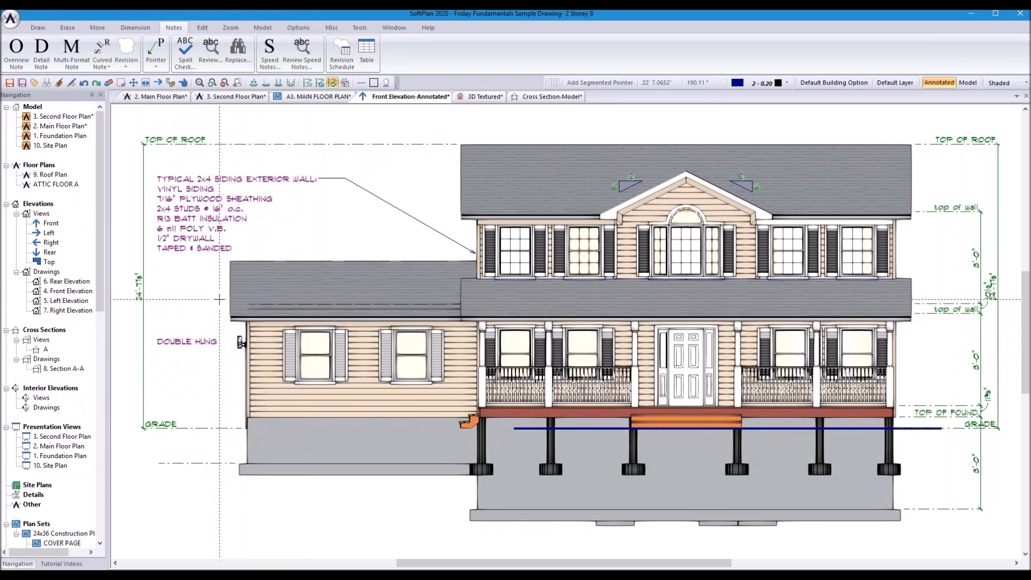
Step: Zoom to check the new elevation labels, then switch to the A3. MAIN FLOOR PLAN sheet
scroll(566, 327, "down", 2)
scroll(723, 339, "up", 2)
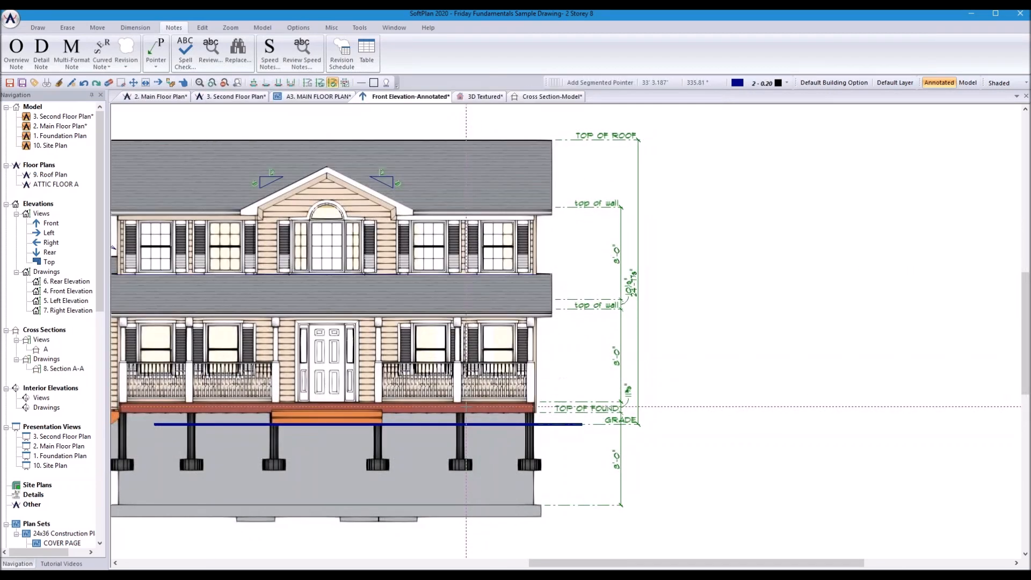
left_click(317, 97)
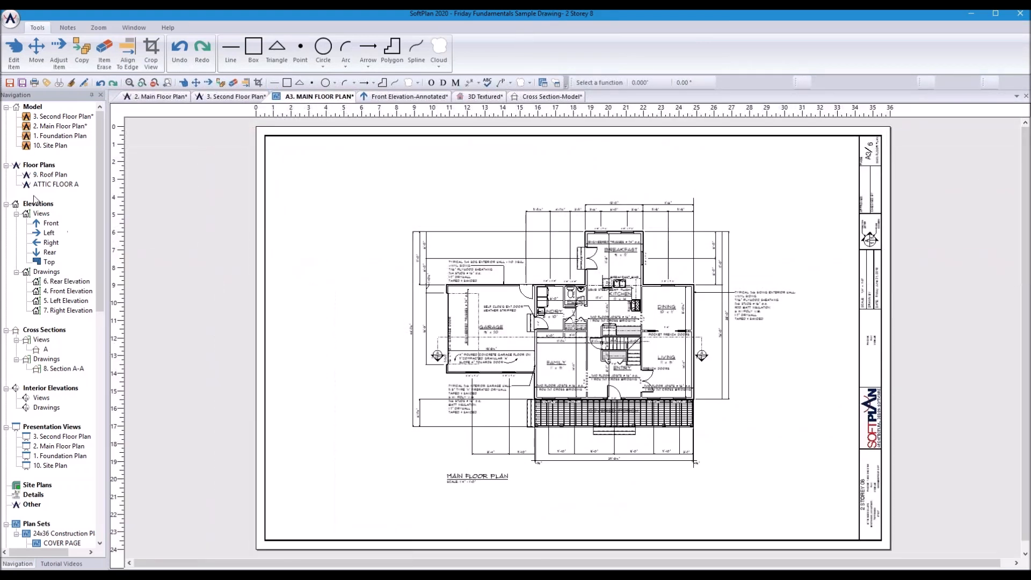
Step: Place the annotated Front elevation as SOUTH ELEVATION at the sheet's upper left, then return to Front Elevation-Annotated
left_click(47, 225)
left_click_drag(47, 229, 346, 211)
left_click_drag(344, 211, 344, 212)
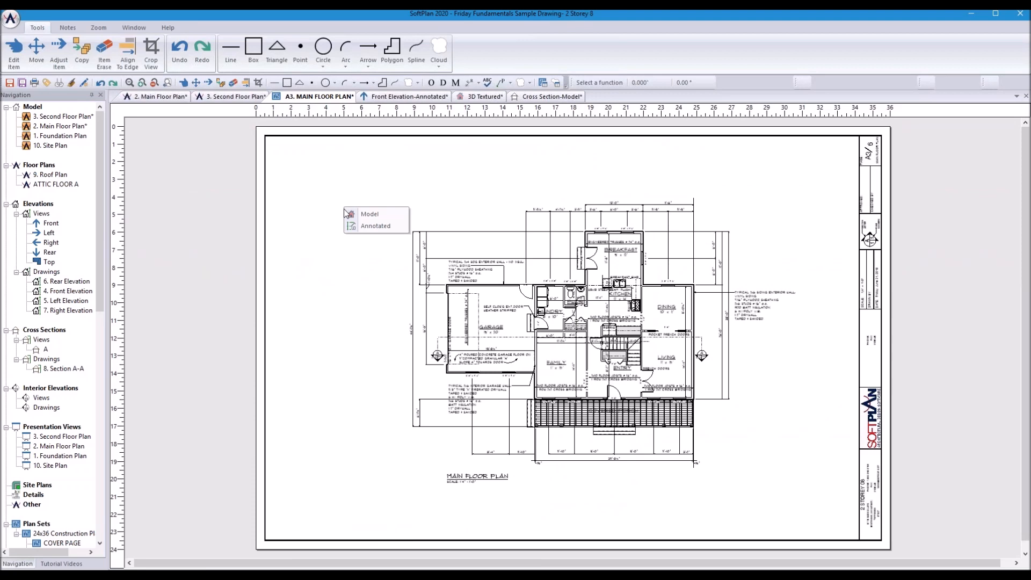
left_click(360, 226)
left_click(355, 232)
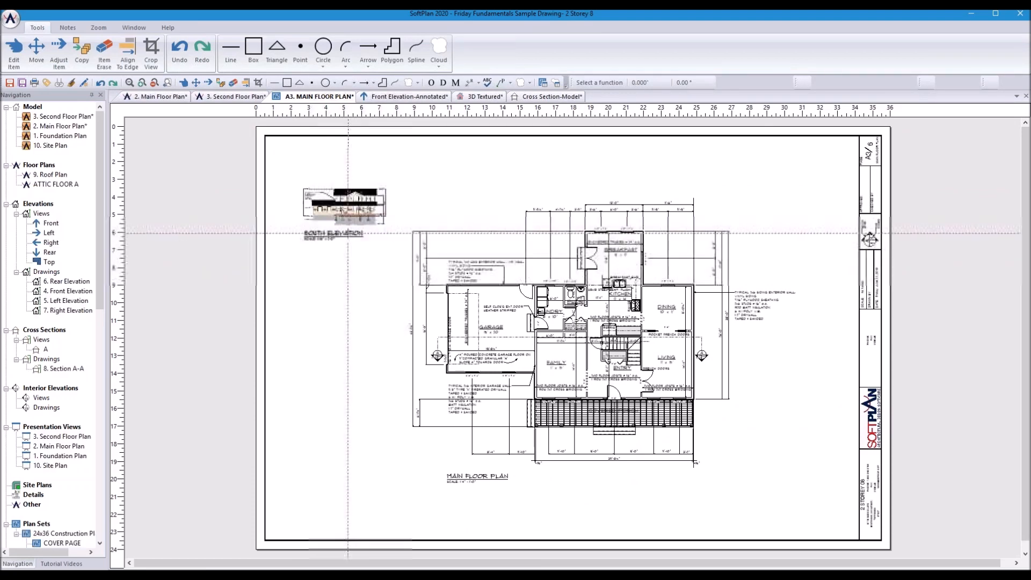
scroll(347, 207, "up", 2)
scroll(573, 338, "up", 2)
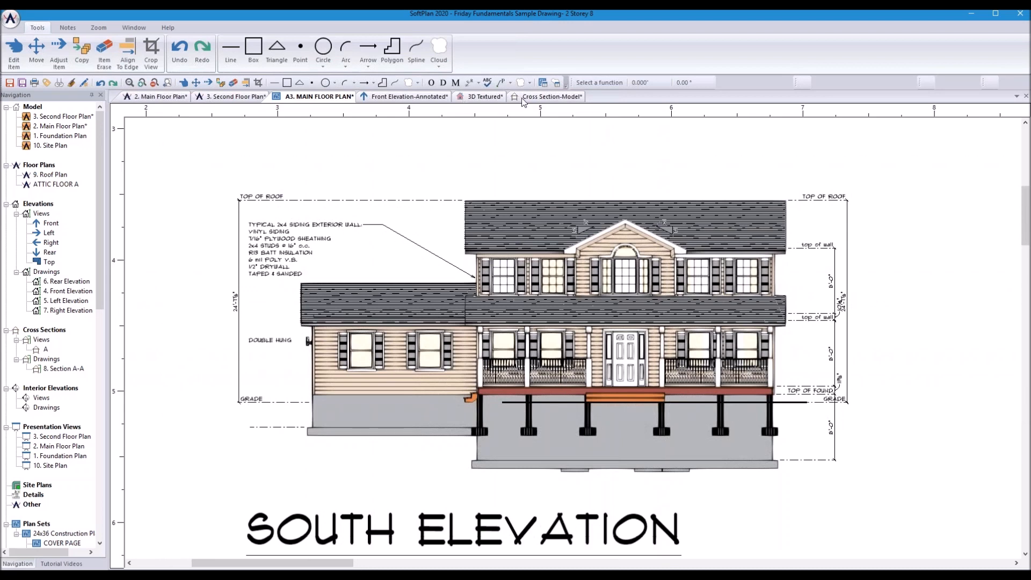
left_click(420, 97)
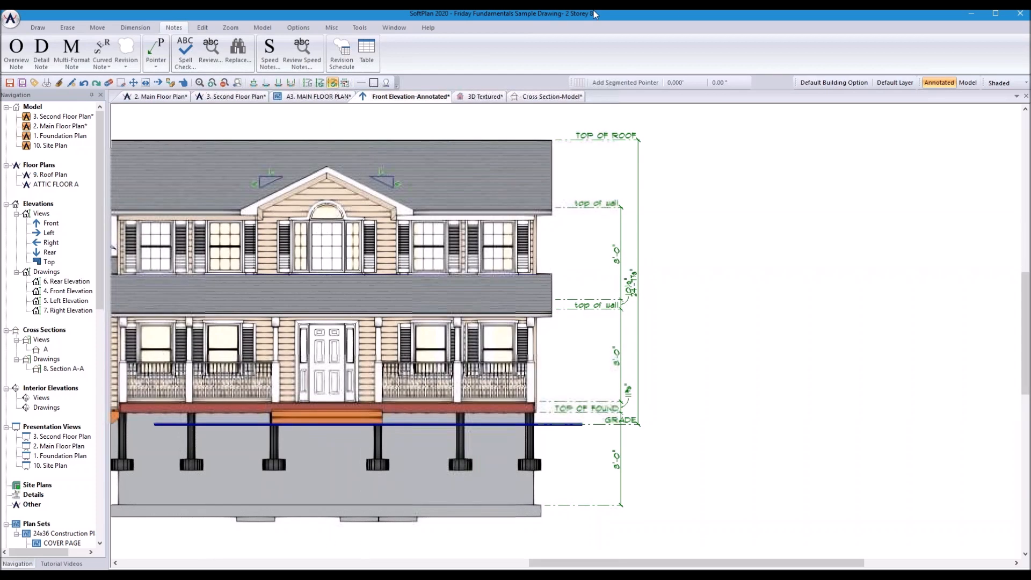
Step: Render the annotated front elevation as Visible Line instead of Shaded, then pan the view
left_click(998, 85)
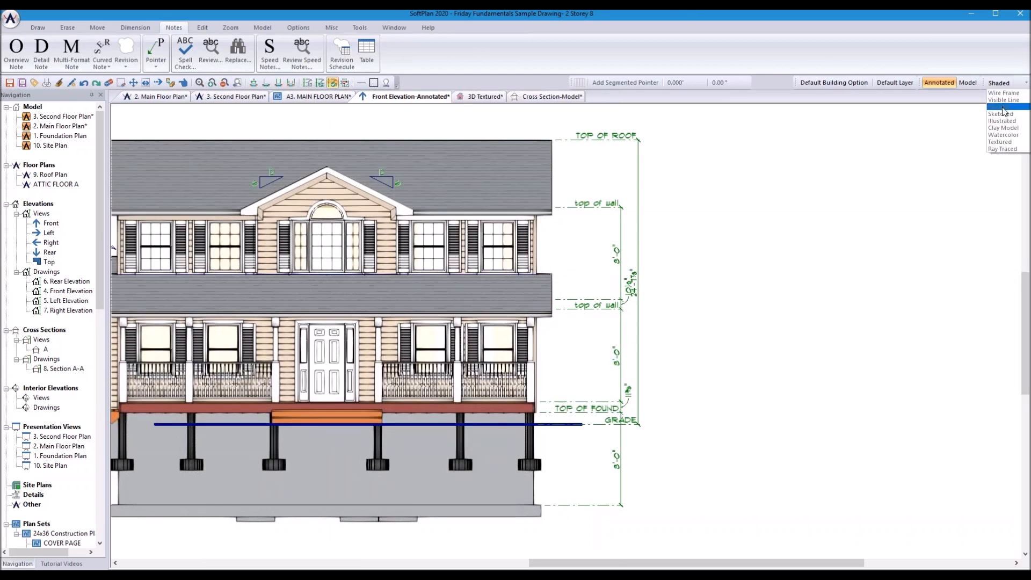
left_click(1004, 100)
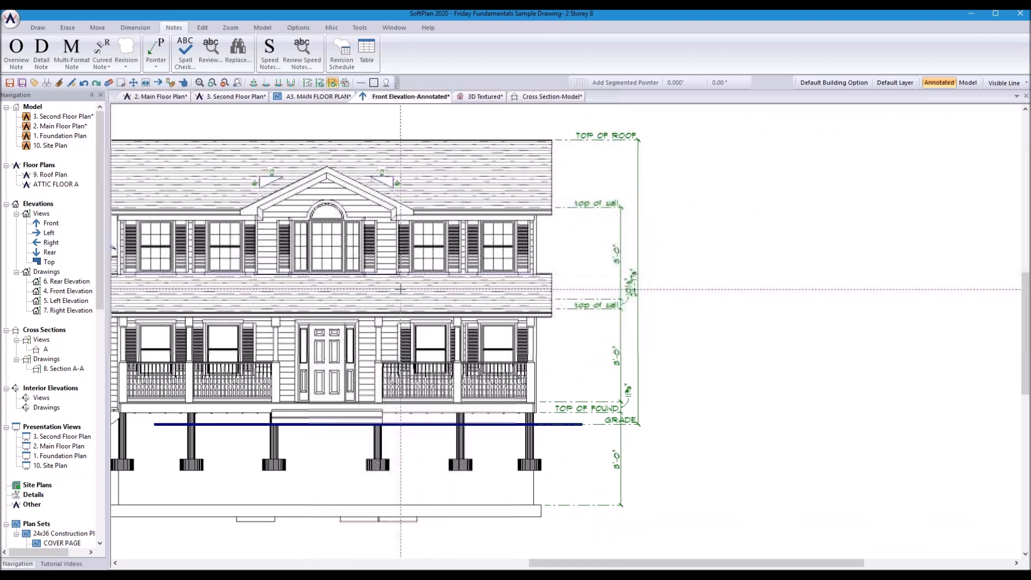
mouse_move(369, 318)
middle_mouse_down()
mouse_move(518, 327)
mouse_move(560, 315)
middle_mouse_up()
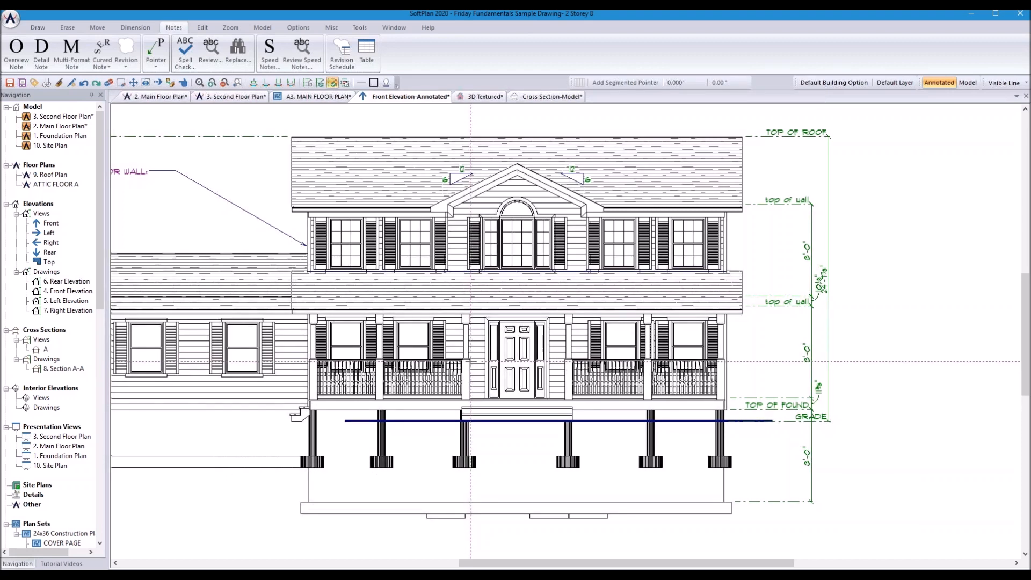
Step: Switch to the 3D textured view and fly the camera toward the garage wall
left_click(157, 98)
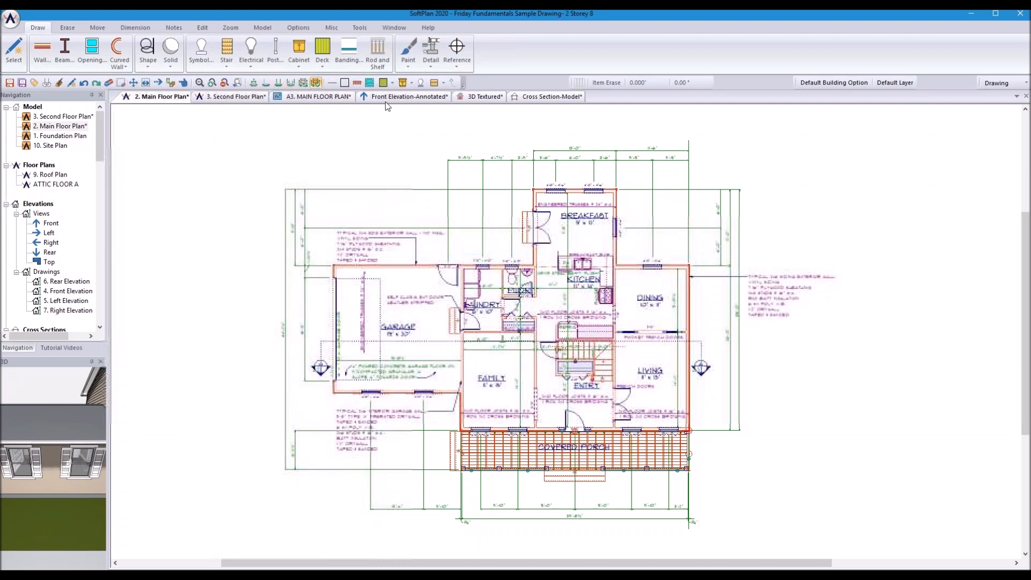
left_click(480, 97)
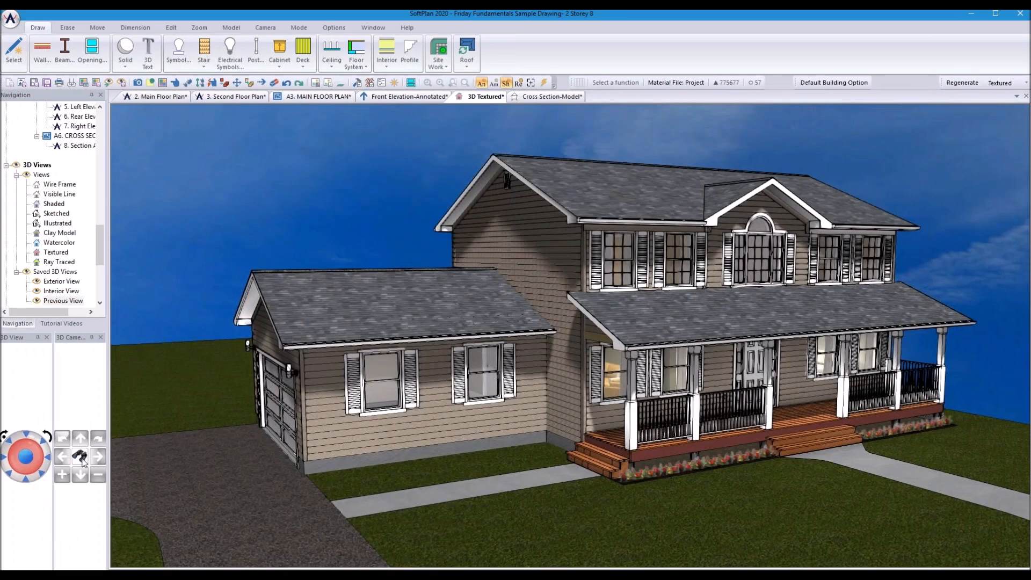
left_click(79, 458)
left_click(373, 442)
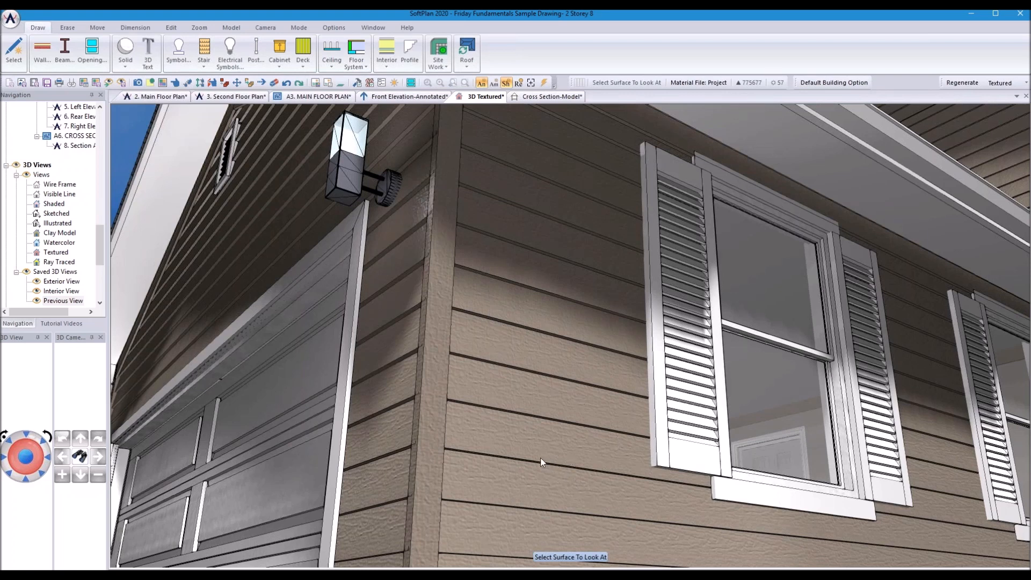
Step: Aim the camera at the garage wall's siding and activate the Edit Item tool
left_click(585, 427)
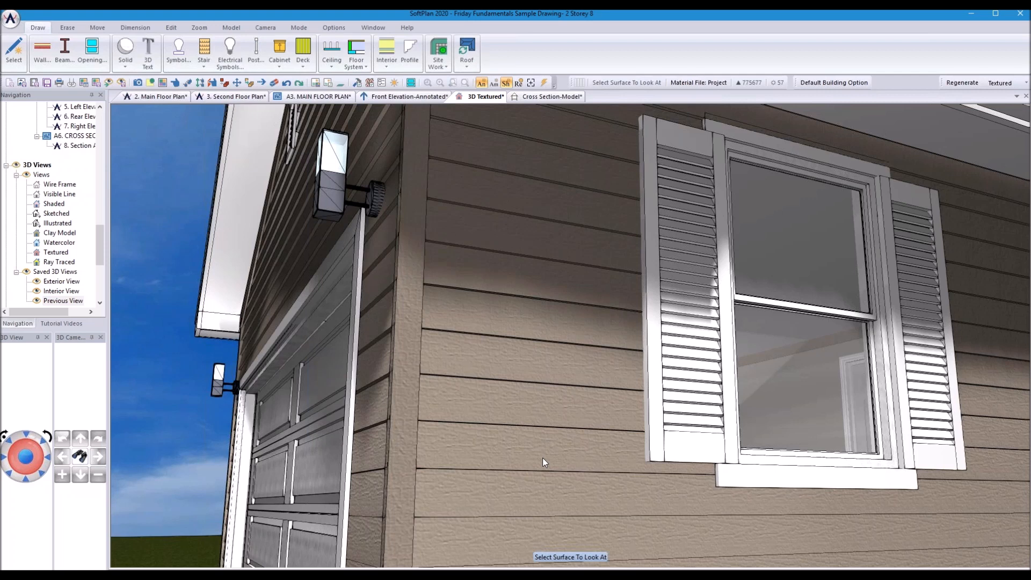
left_click(489, 410)
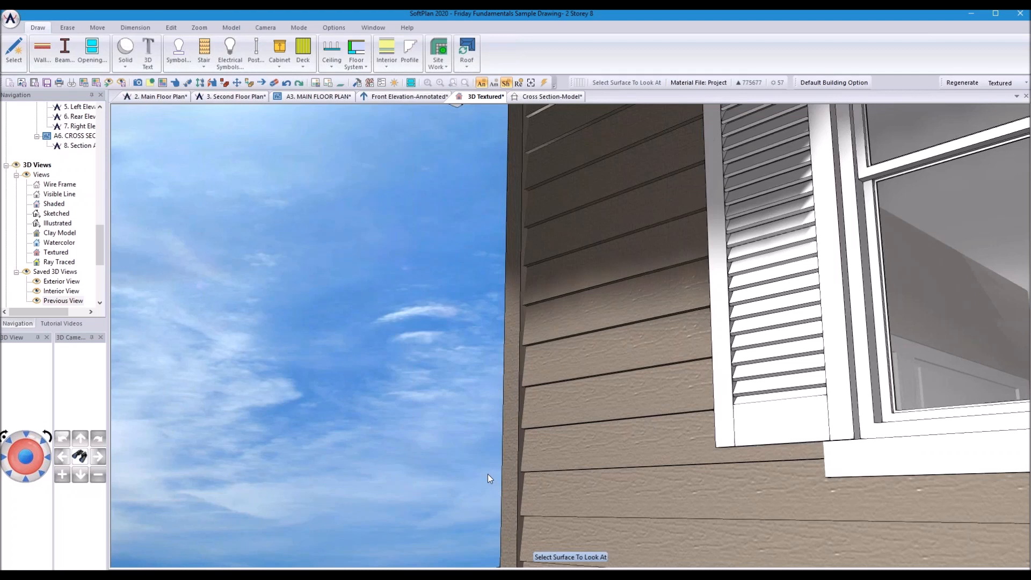
left_click(676, 473)
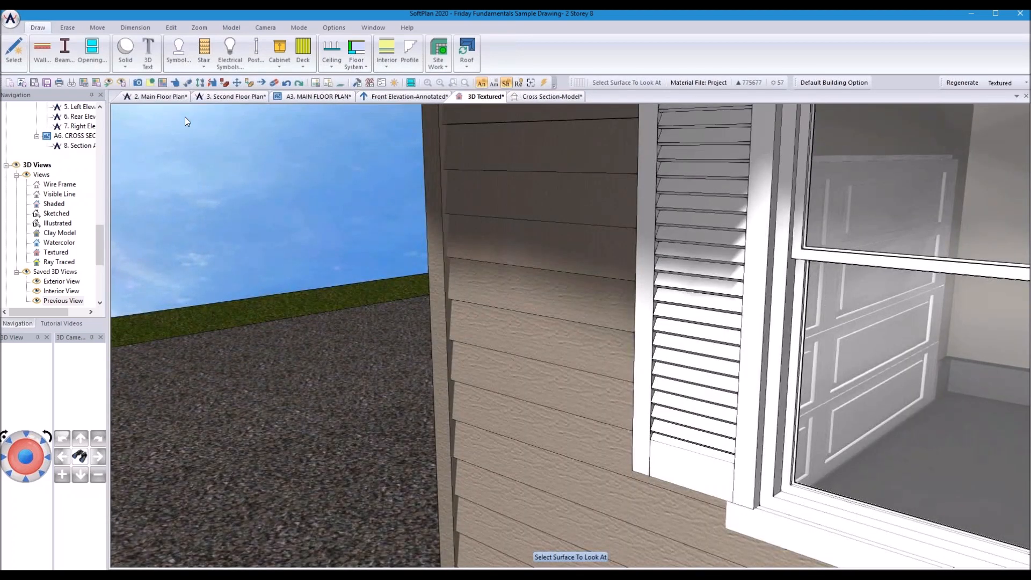
left_click(176, 83)
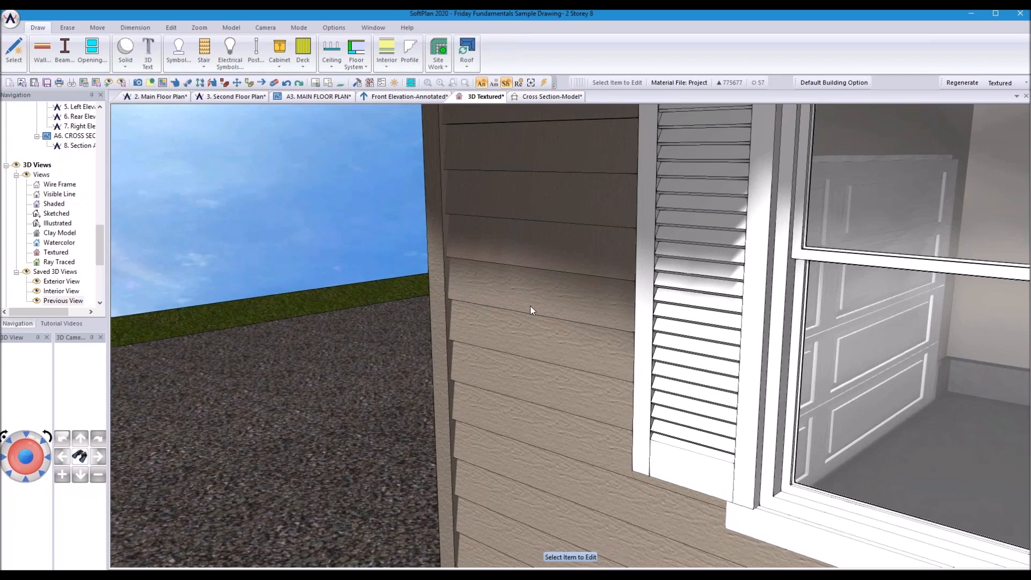
Step: Save a copy of the garage wall's definition as the 2x4/B and B Garage type
left_click(529, 304)
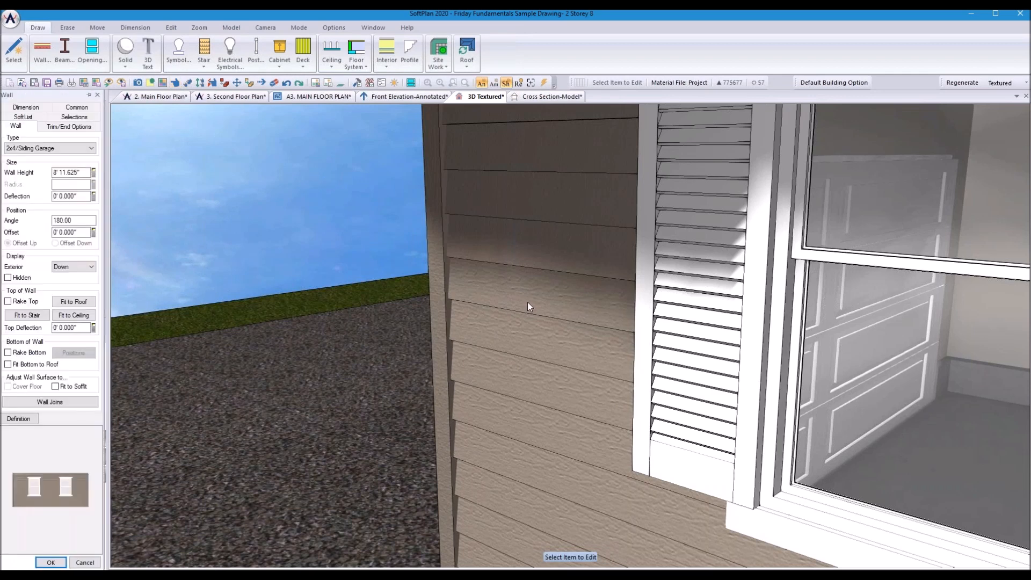
left_click(17, 419)
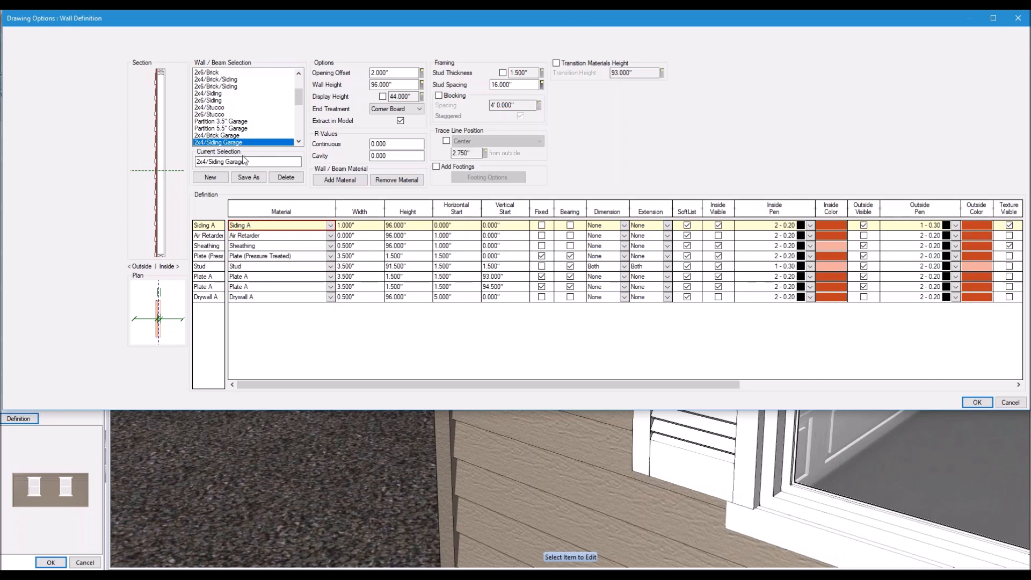
left_click(248, 178)
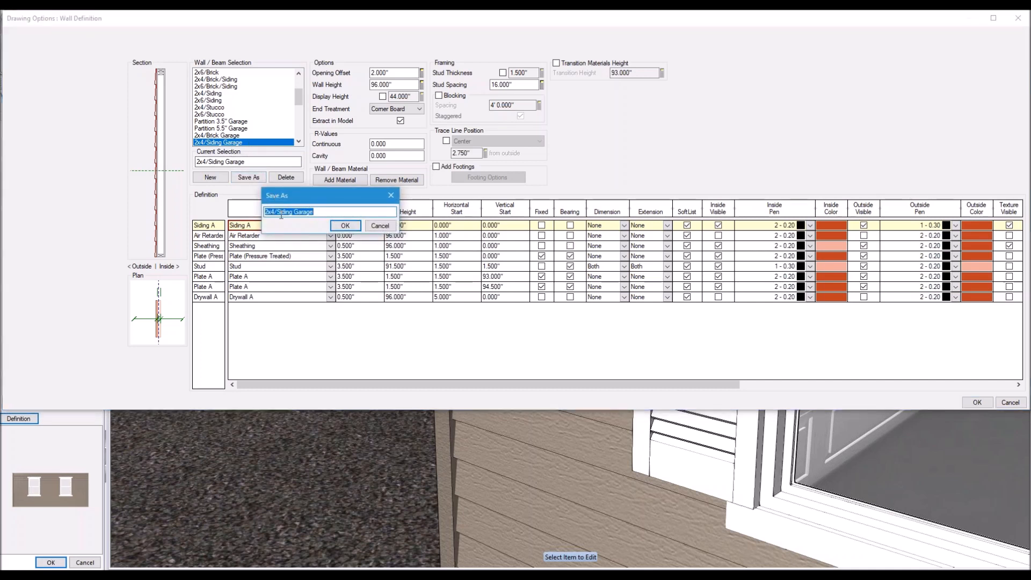
left_click_drag(277, 213, 292, 214)
type("b AND b")
key("BackSpace")
key("BackSpace")
key("BackSpace")
key("BackSpace")
key("BackSpace")
key("BackSpace")
key("BackSpace")
type("B and B")
left_click(344, 225)
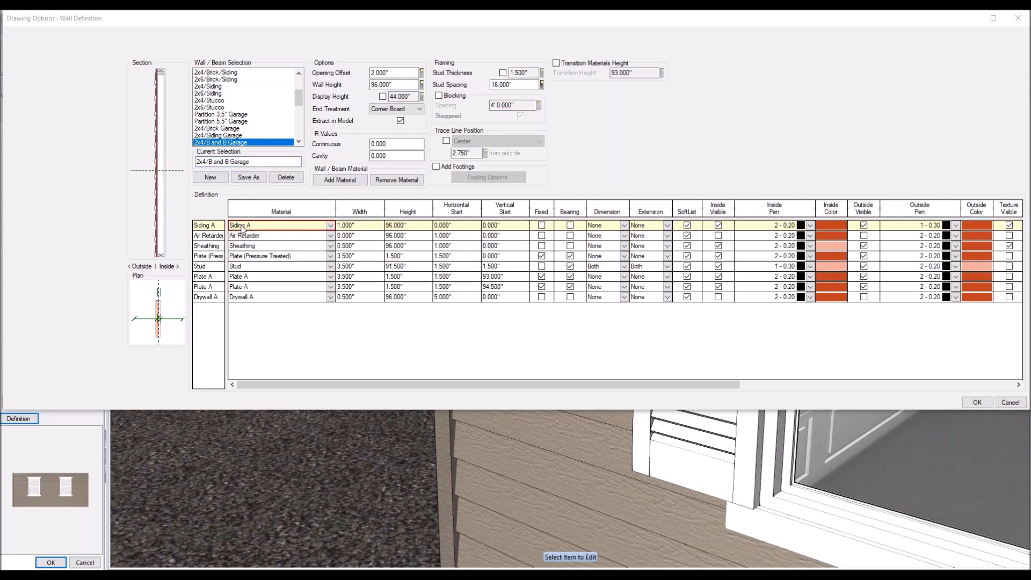
Step: Set the outer Siding A layer's material to Board And Batten
left_click(262, 226)
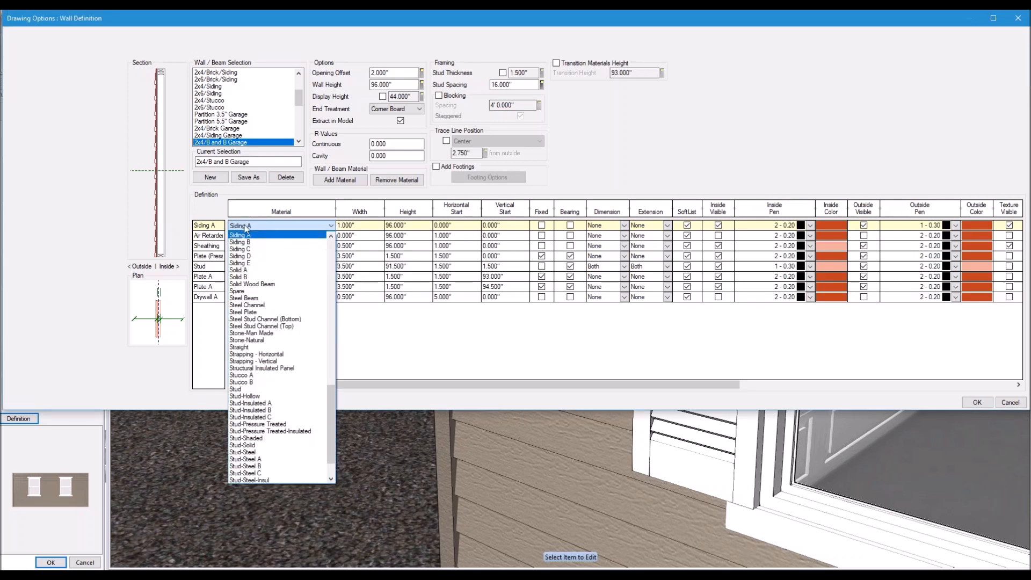
left_click(246, 228)
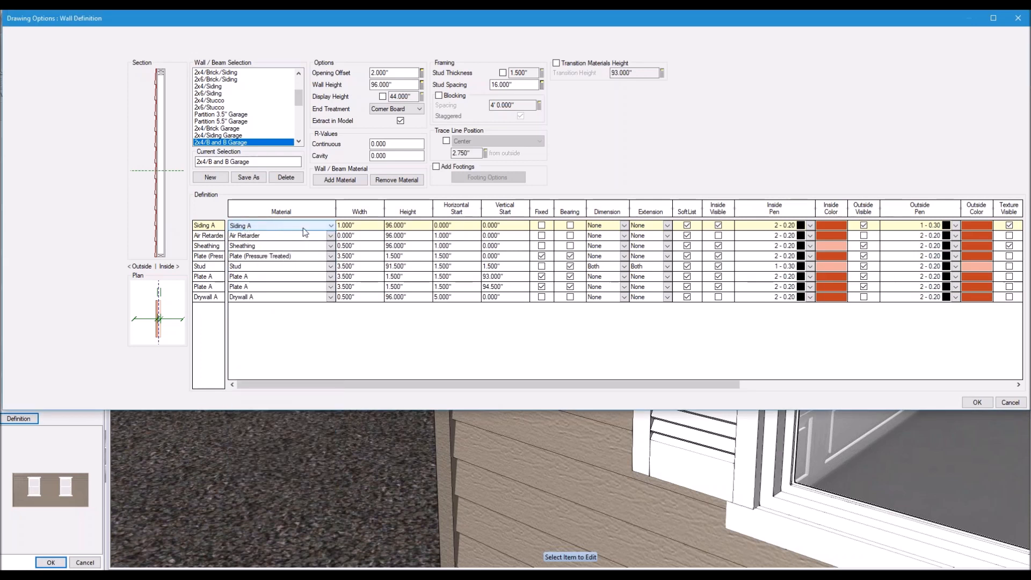
left_click(330, 227)
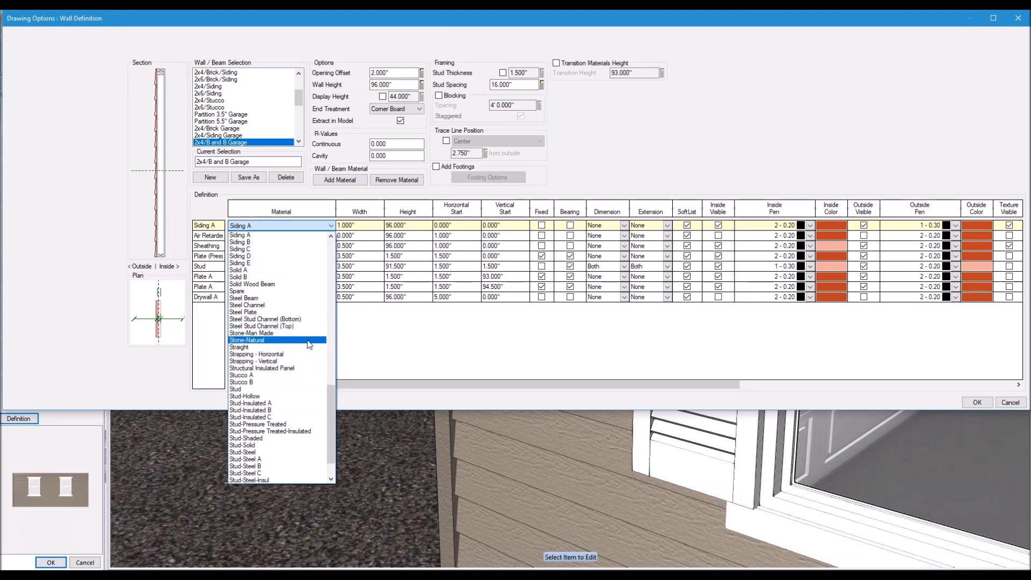
left_click_drag(331, 395, 327, 252)
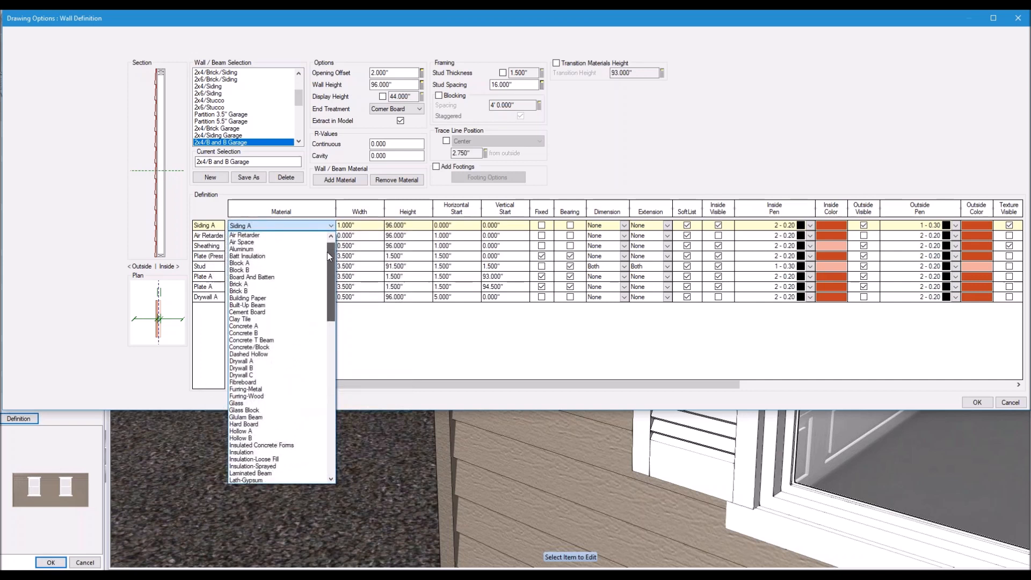
left_click(264, 278)
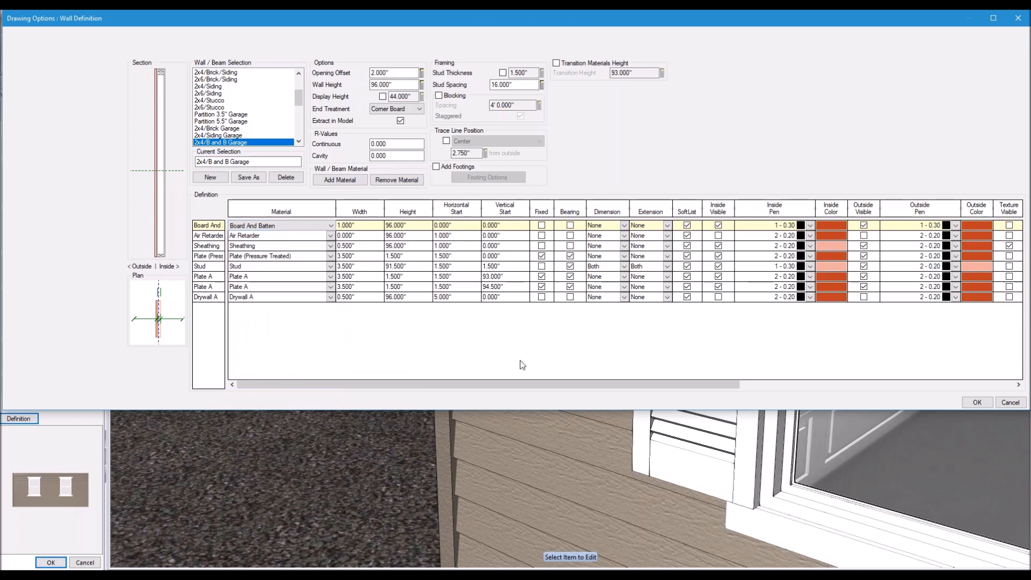
Step: Open the profile library for the outer Board And Batten layer
left_click_drag(517, 386, 792, 387)
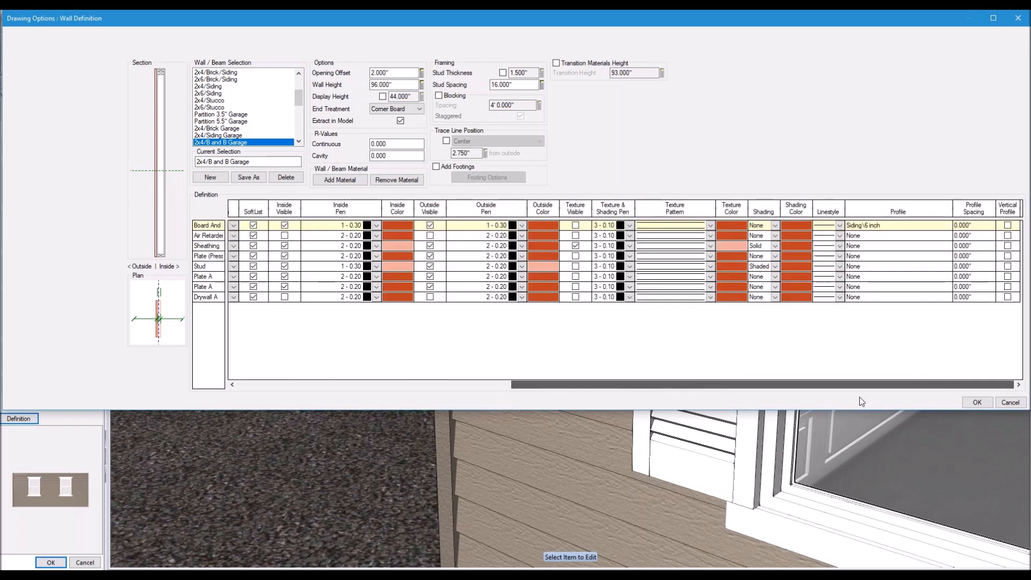
left_click(875, 228)
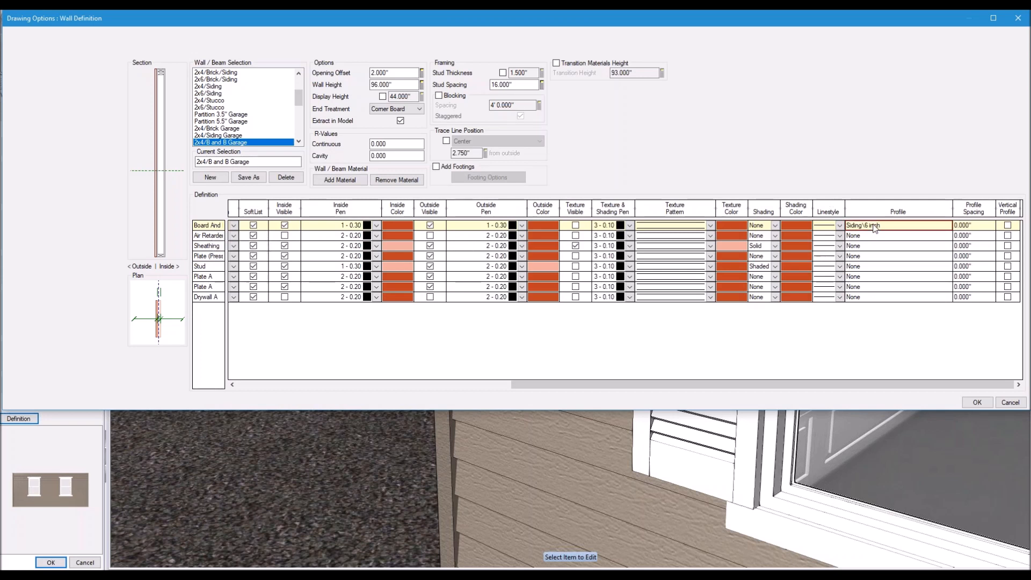
left_click(869, 226)
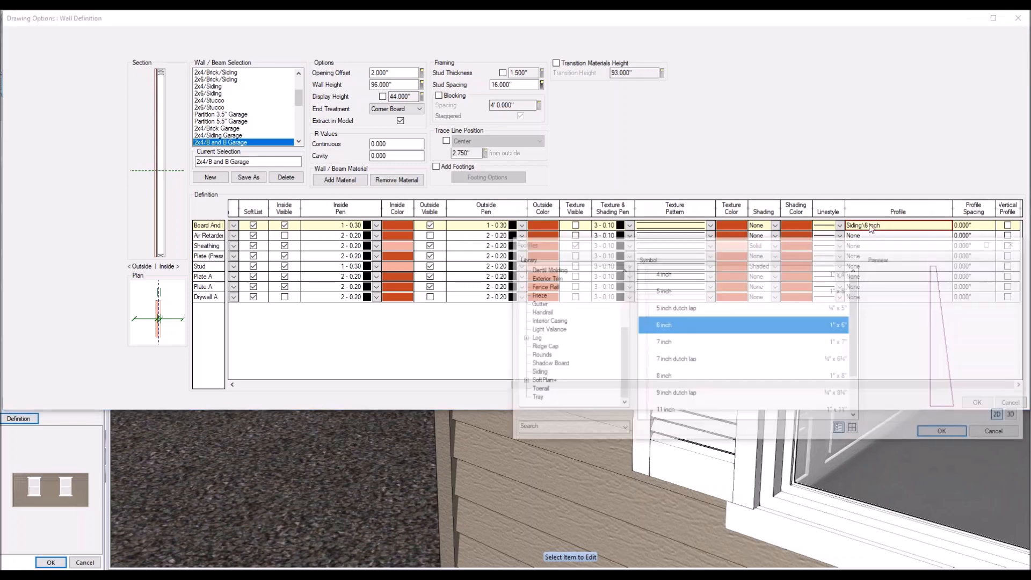
left_click_drag(927, 241, 685, 215)
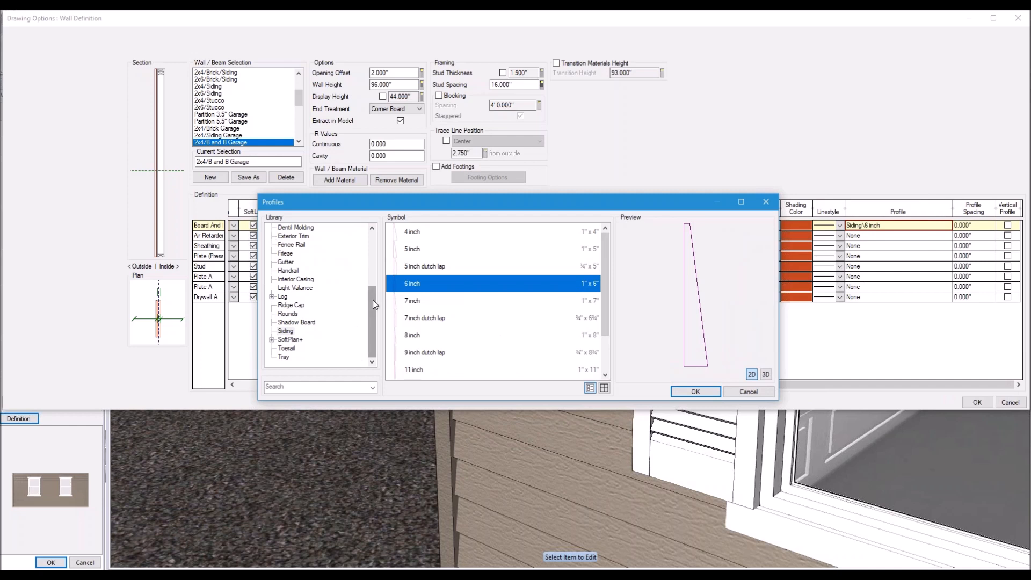
left_click_drag(373, 301, 367, 344)
Step: Apply the Siding board and batten profile, run it vertically, and keep the definition
left_click(288, 331)
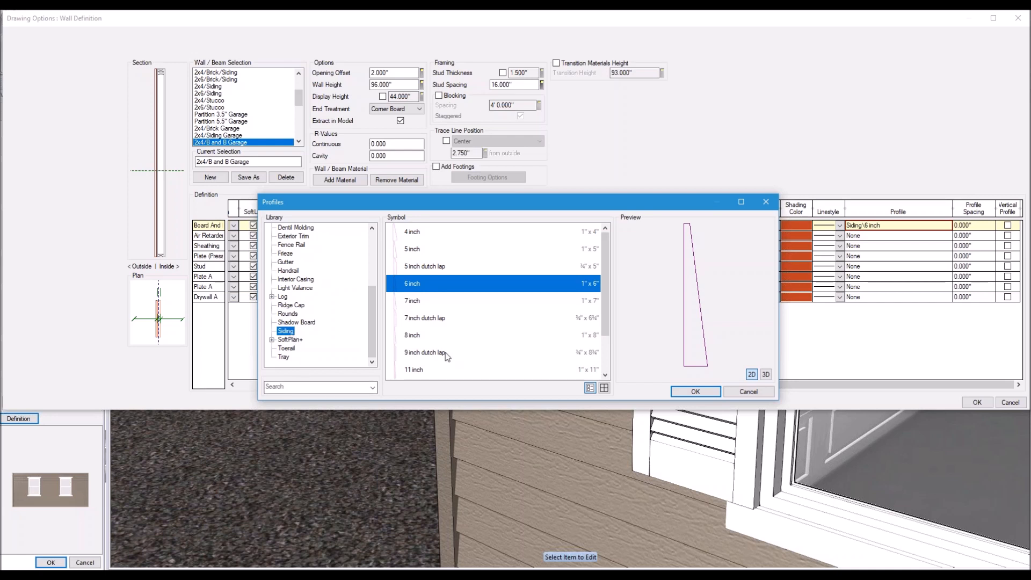
scroll(601, 287, "down", 1)
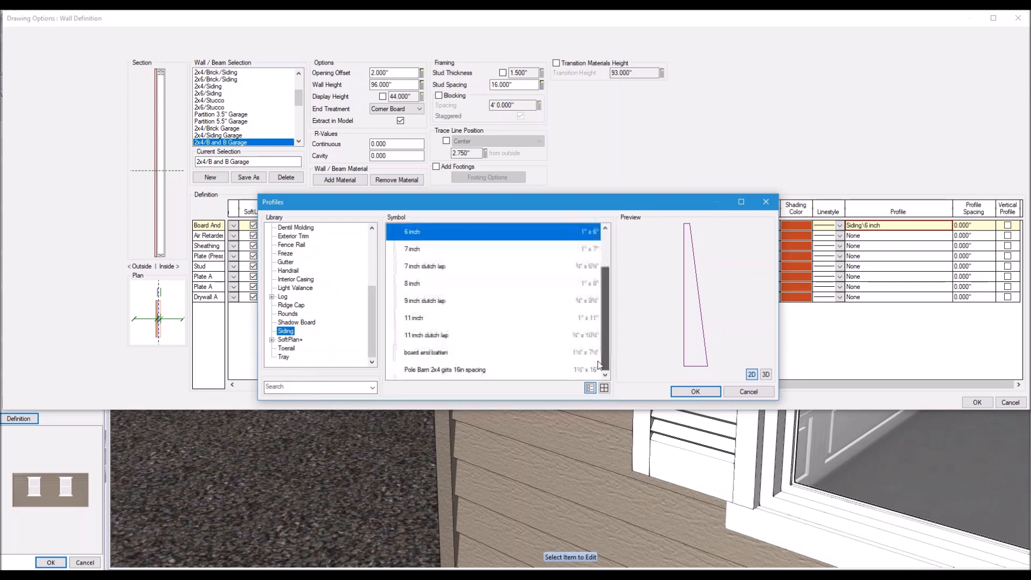
left_click(441, 353)
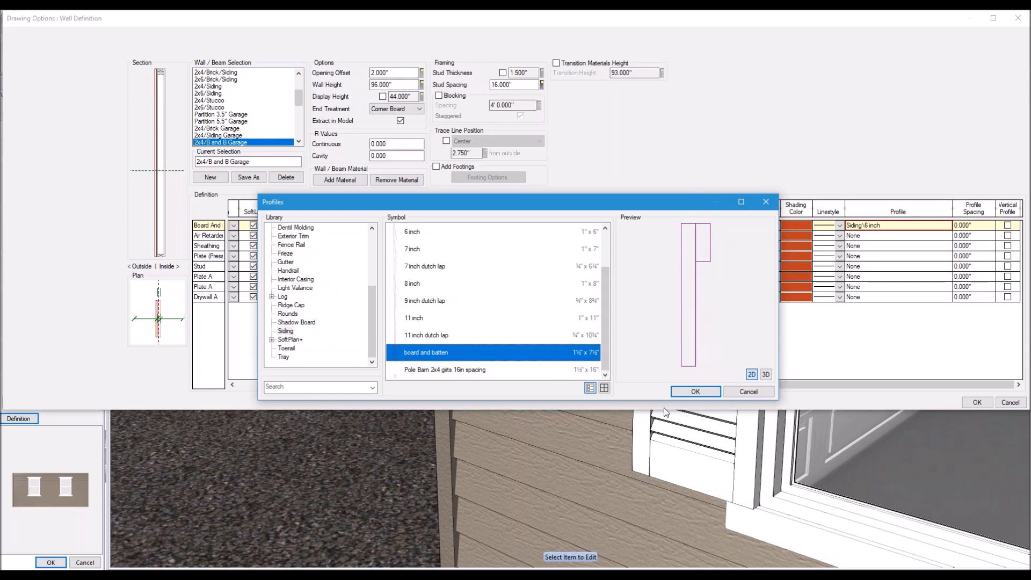
left_click(704, 392)
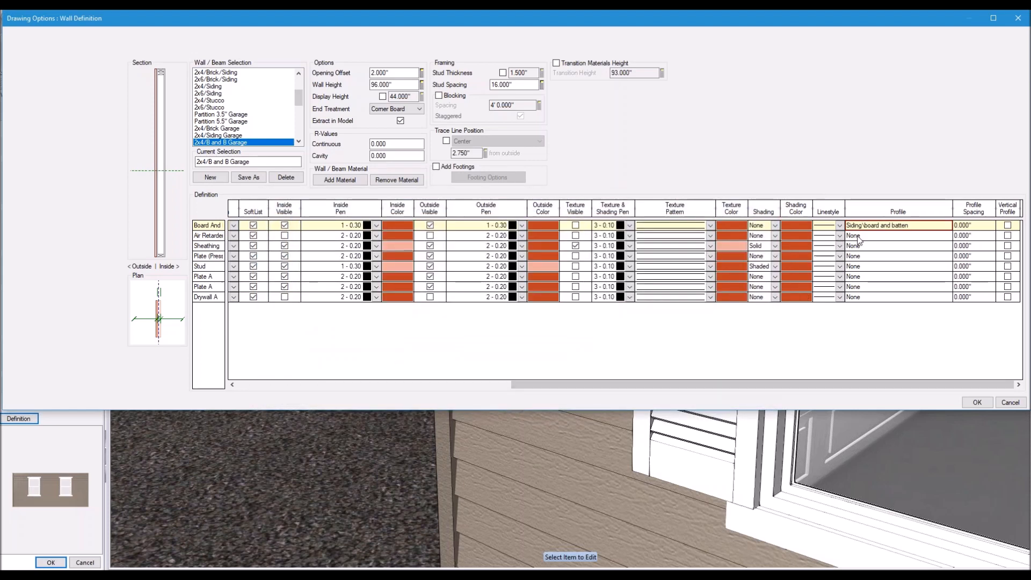
left_click(1007, 227)
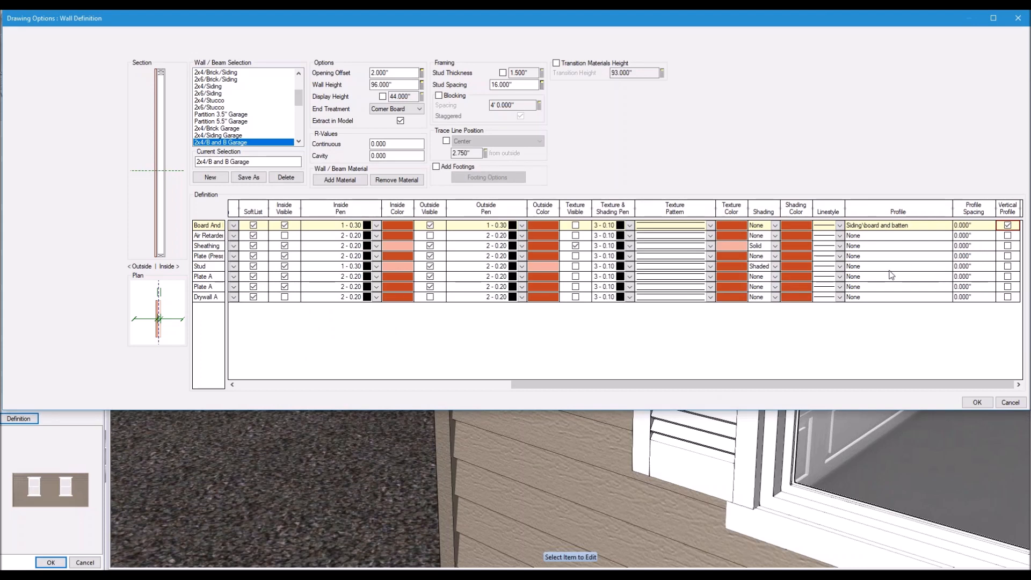
left_click(976, 403)
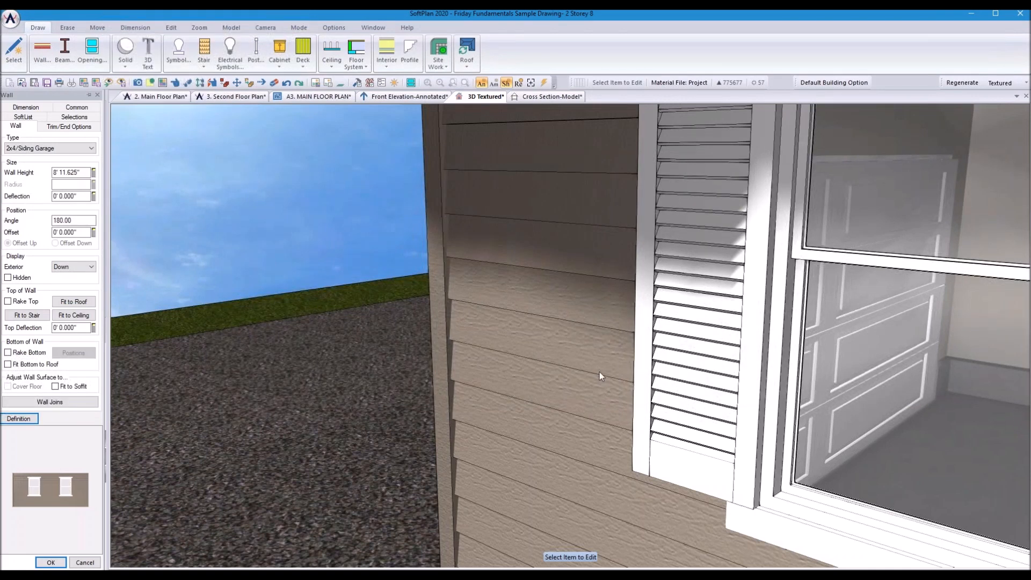
Step: Change the garage wall's type to 2x4/B and B Garage with the default alignment
left_click(175, 82)
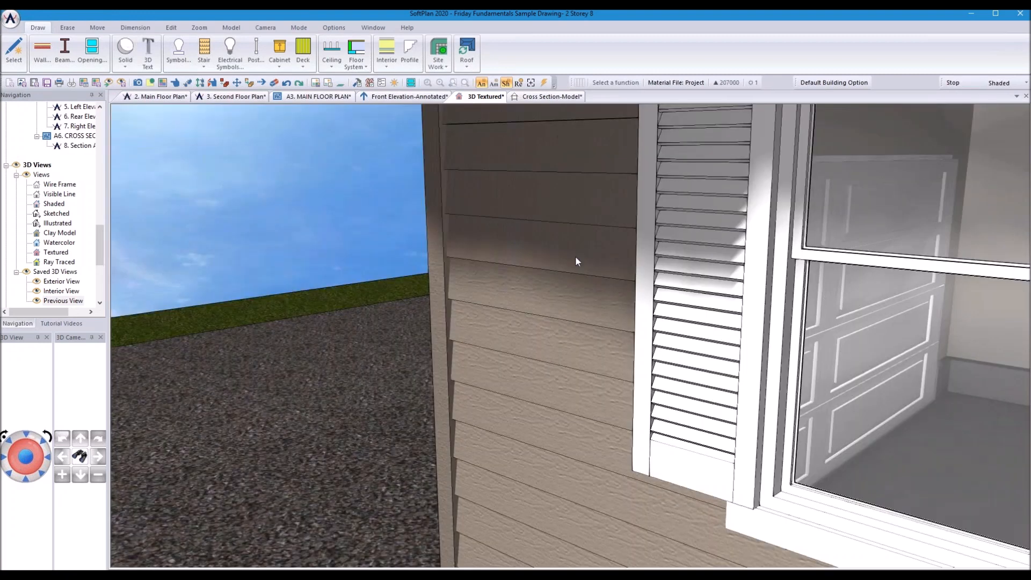
left_click(578, 275)
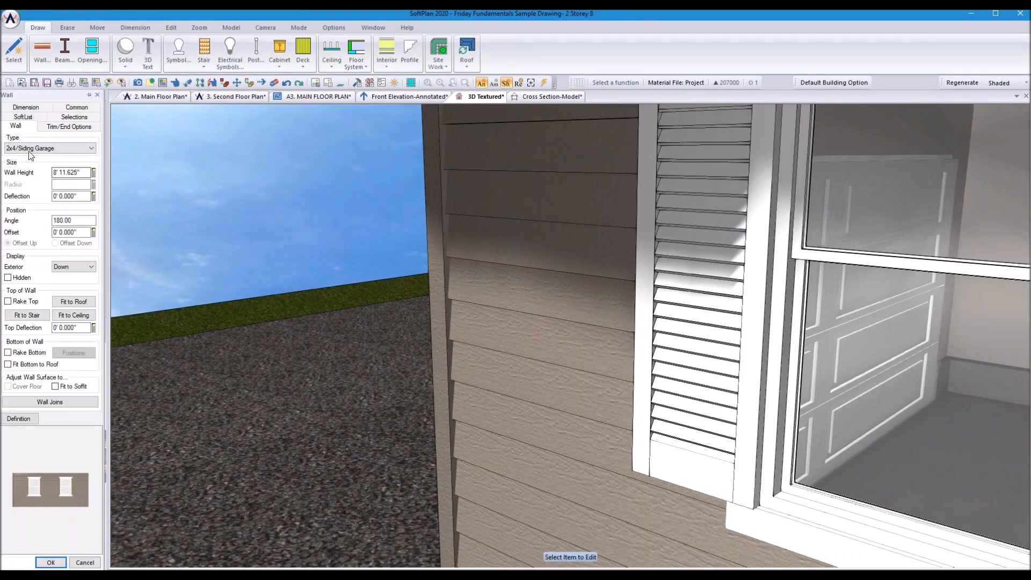
left_click(30, 149)
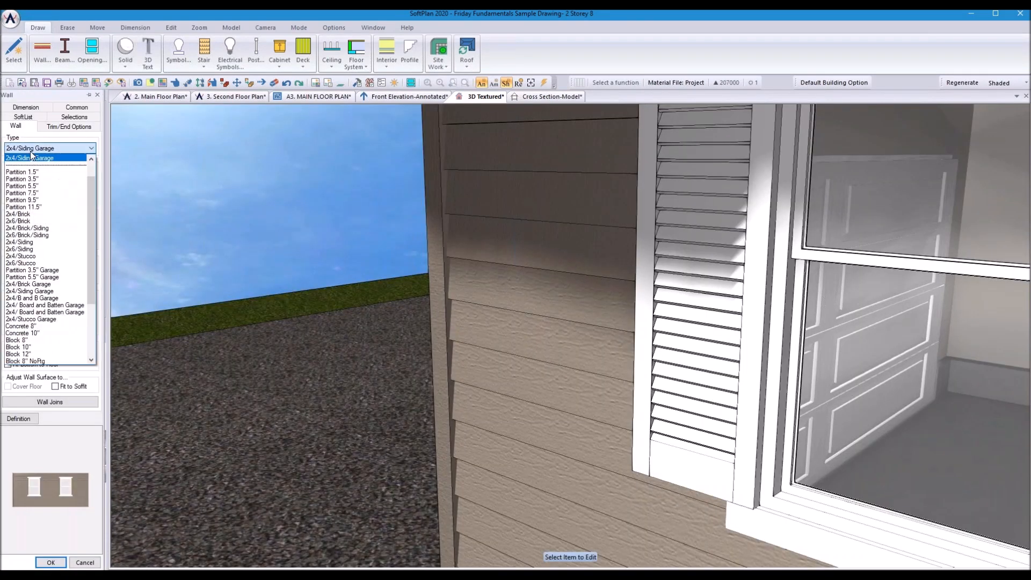
left_click(62, 299)
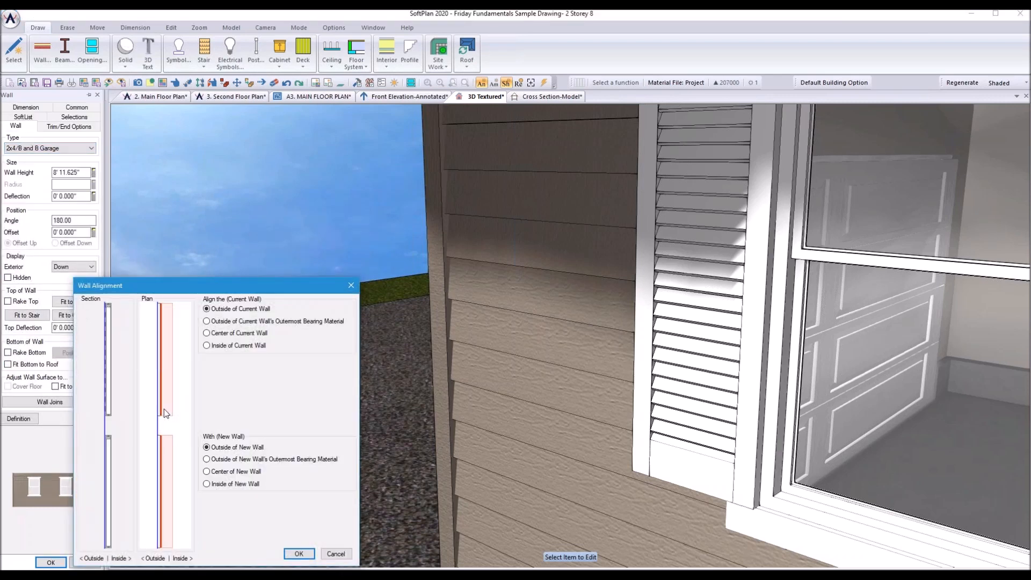
left_click(298, 554)
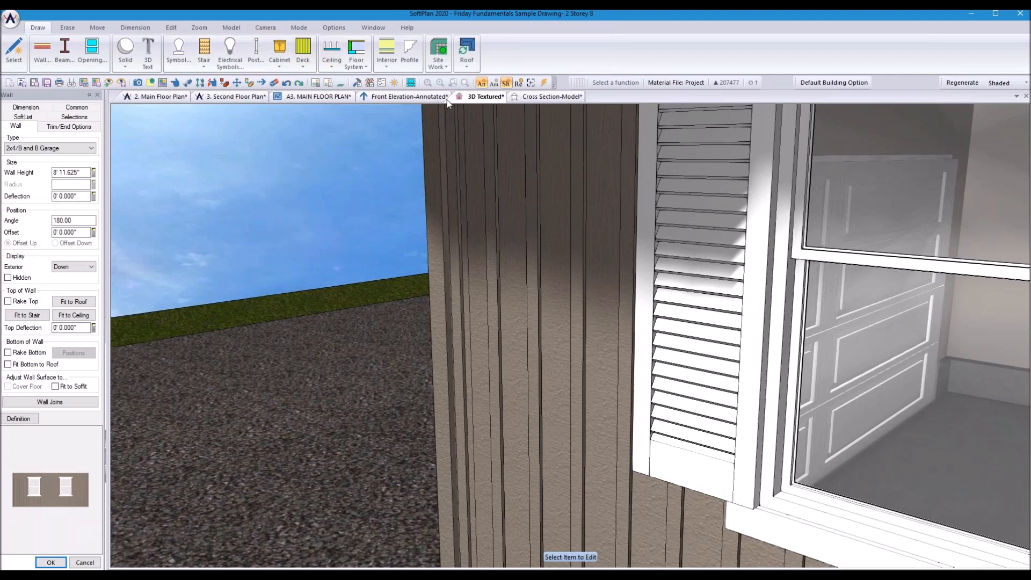
left_click(334, 27)
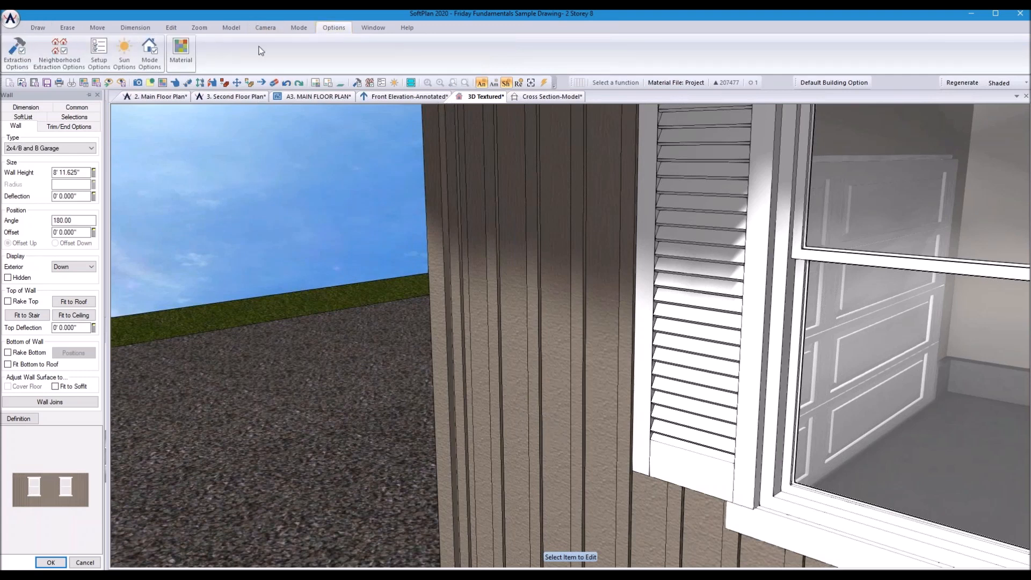
Step: In Mode Options Line Options, keep single dark colour lines and texture lines off
left_click(150, 53)
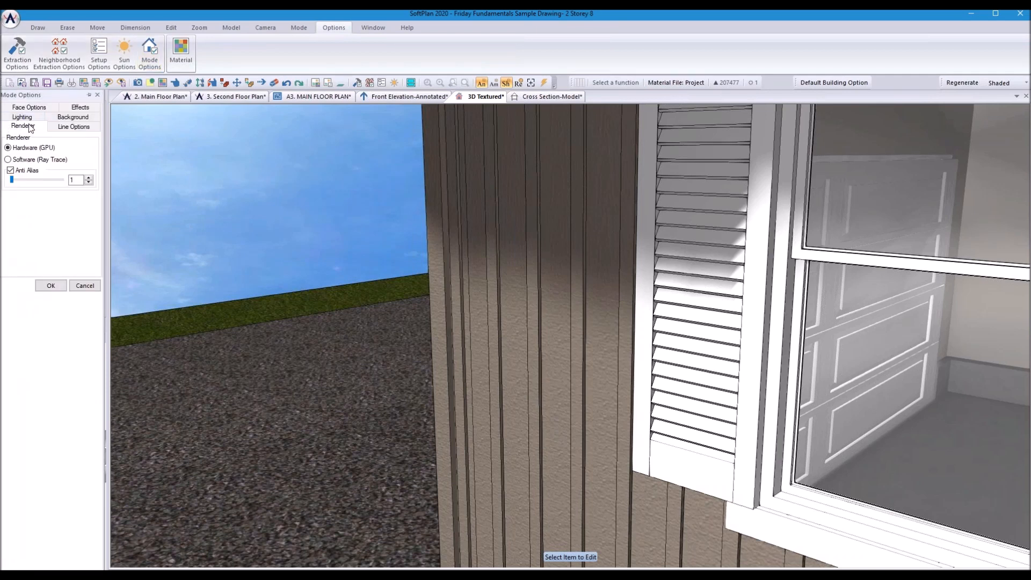
left_click(67, 127)
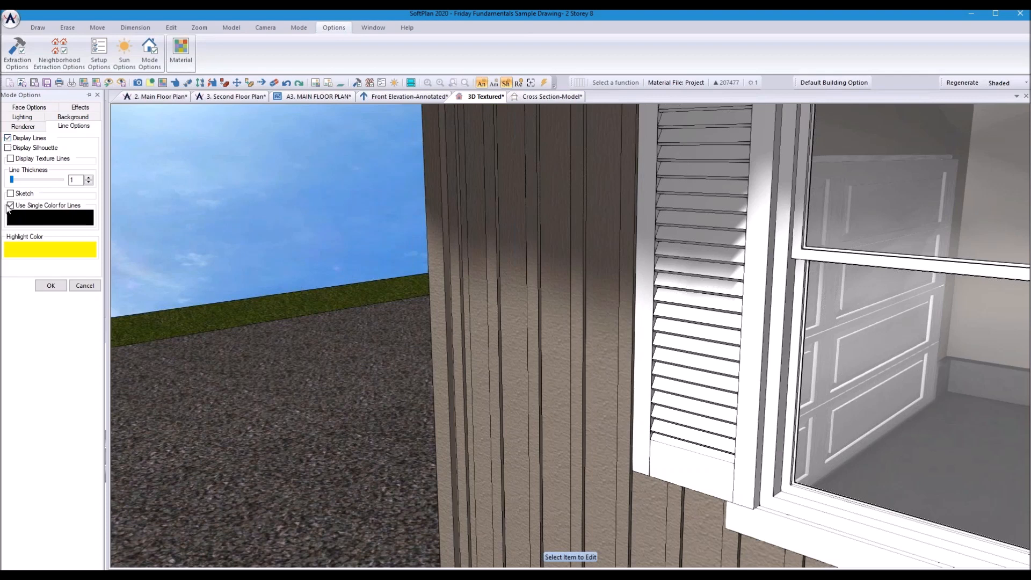
left_click(10, 206)
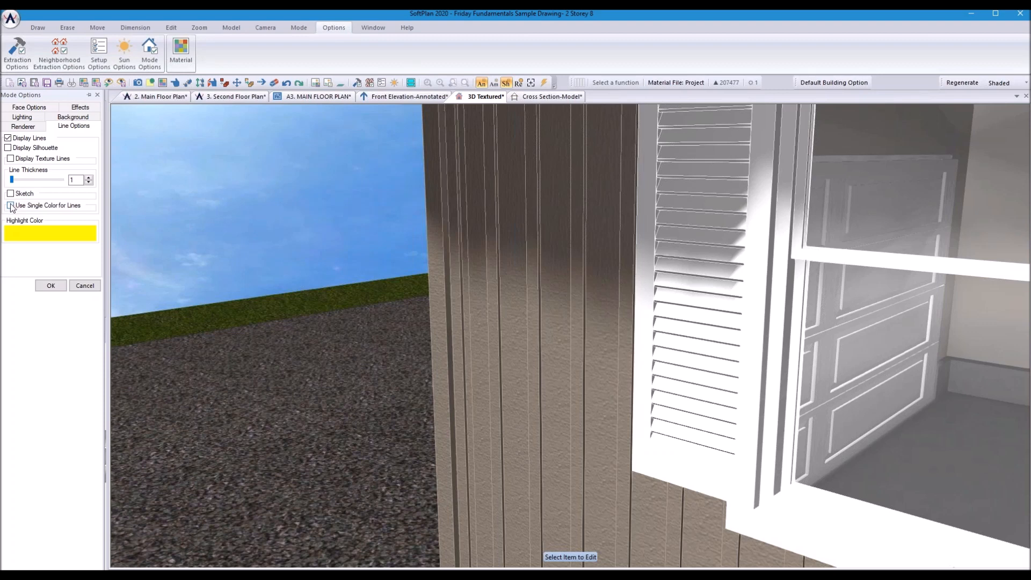
left_click(11, 205)
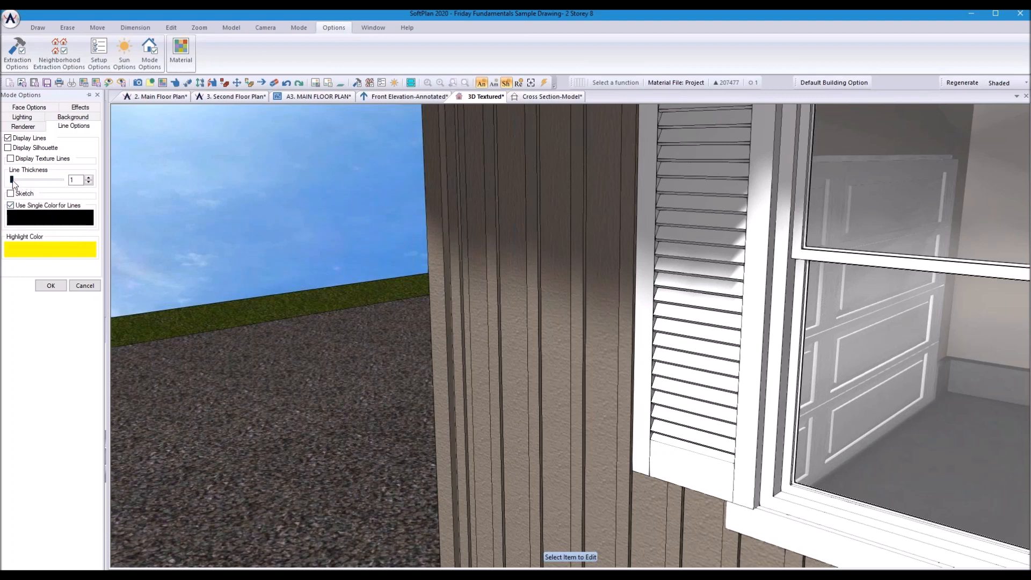
left_click(11, 159)
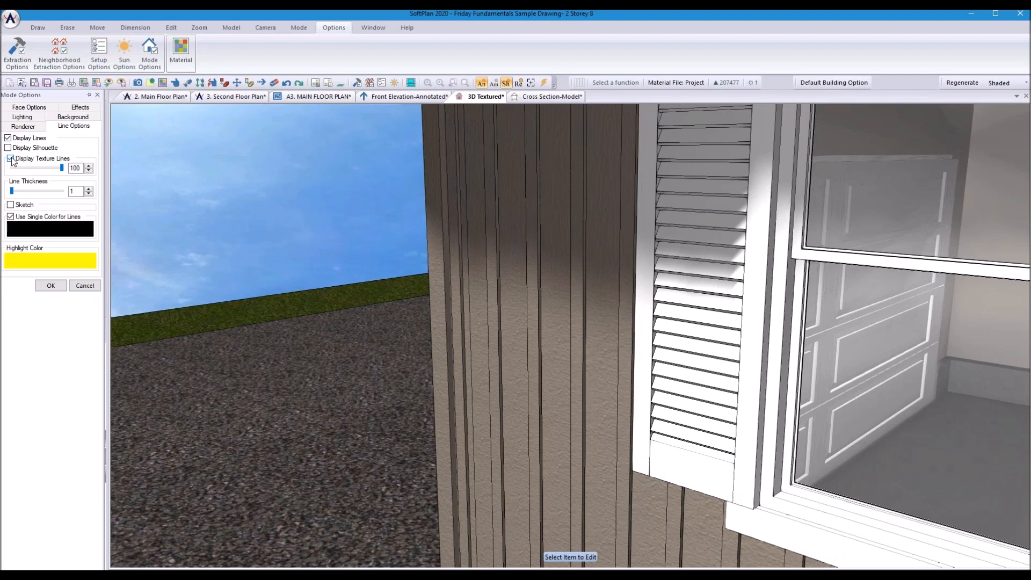
left_click(11, 159)
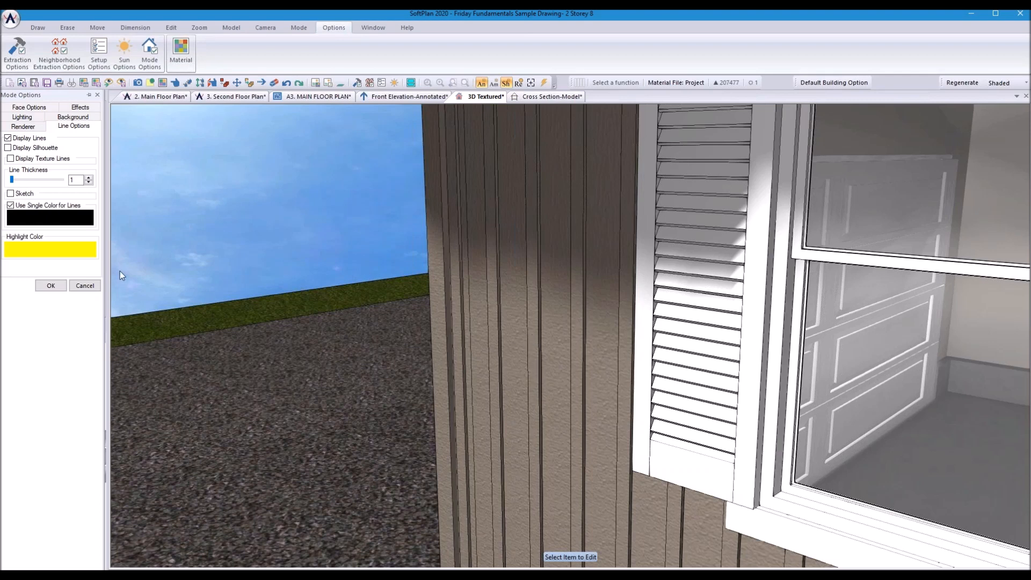
left_click(51, 287)
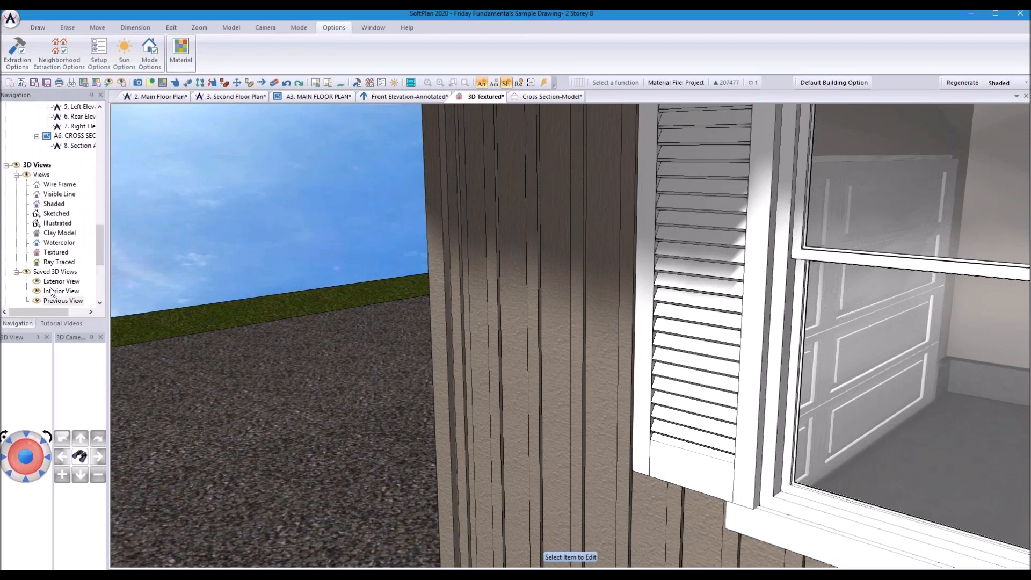
left_click(222, 85)
Step: Edit the Board And Batten siding material and pick a dark wood texture swatch
left_click(532, 350)
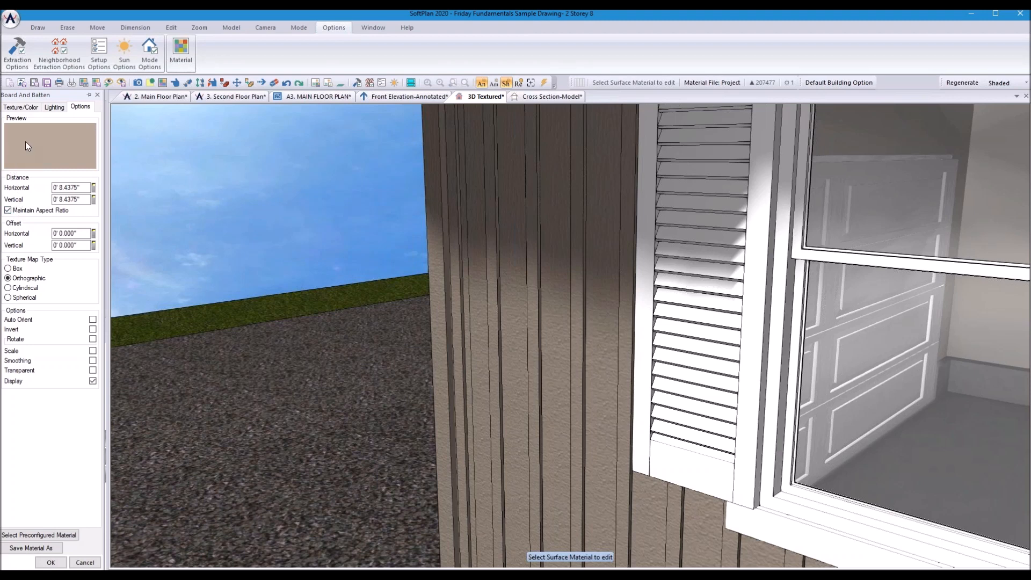
left_click(16, 107)
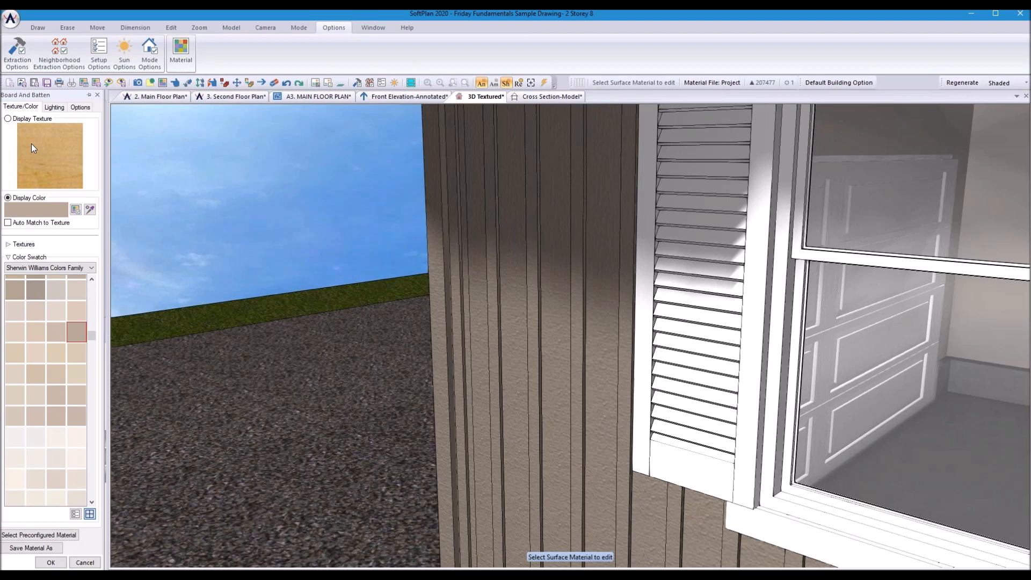
left_click(37, 171)
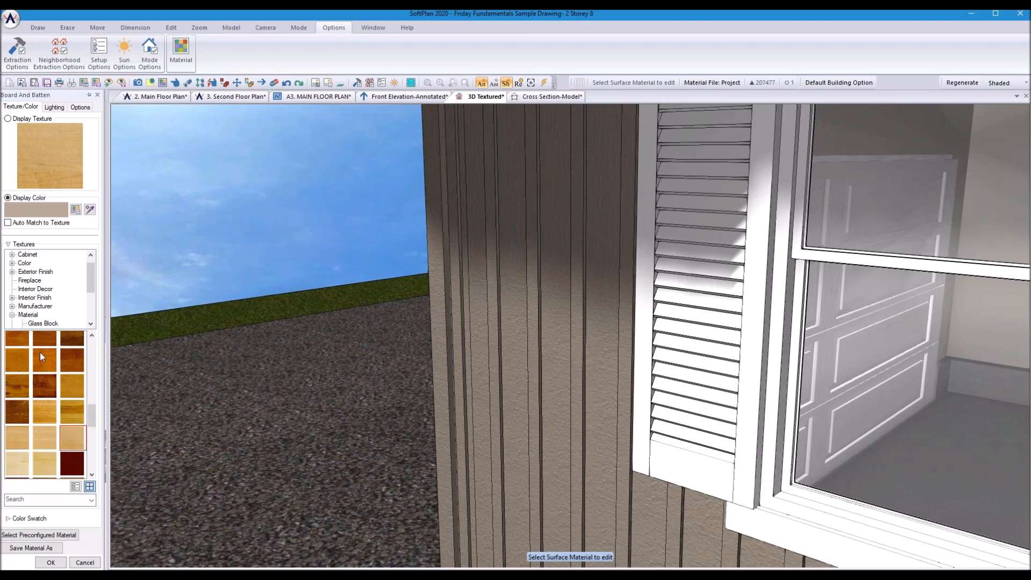
left_click(14, 412)
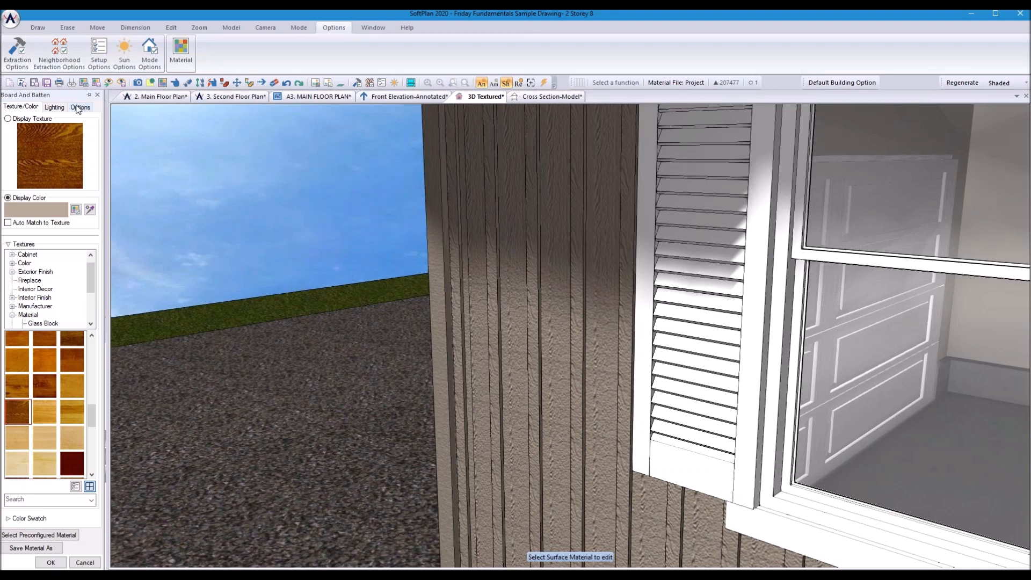
left_click(55, 108)
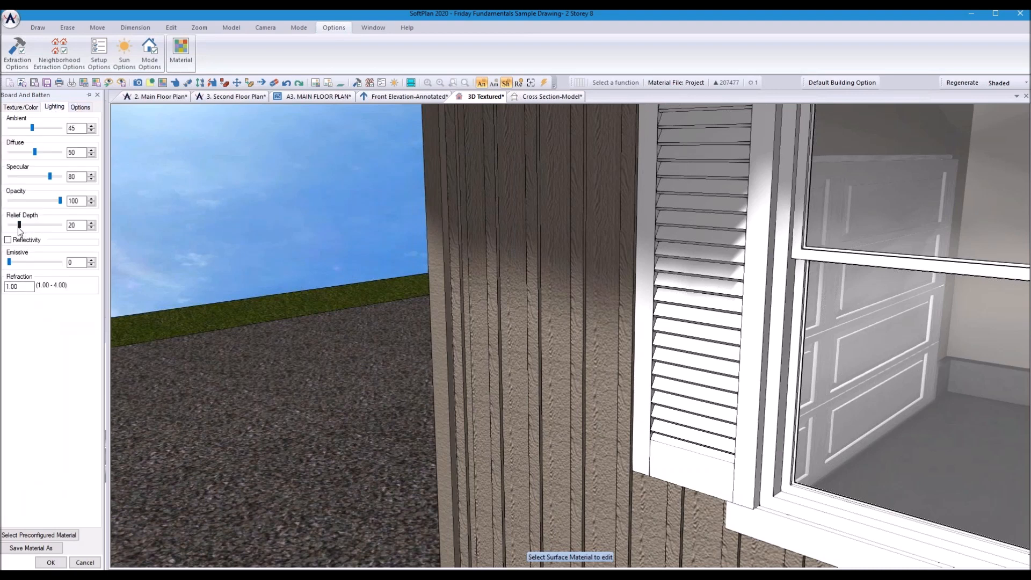
Step: Try relief depth 56 and Sherwin Williams swatches, then cancel the material editor
mouse_move(20, 225)
left_mouse_down()
mouse_move(38, 225)
mouse_move(13, 225)
left_mouse_up()
left_click(75, 110)
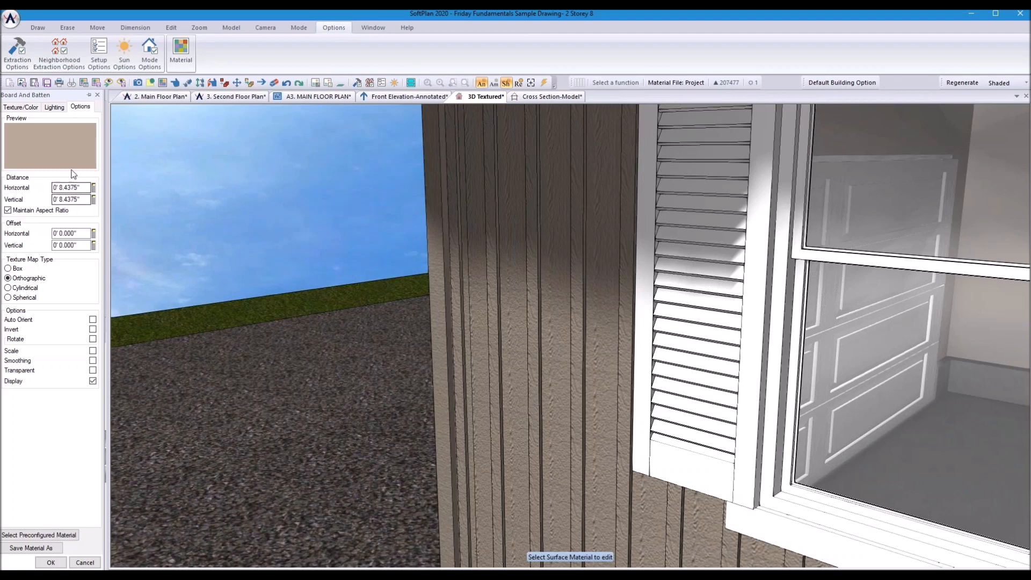
left_click(20, 107)
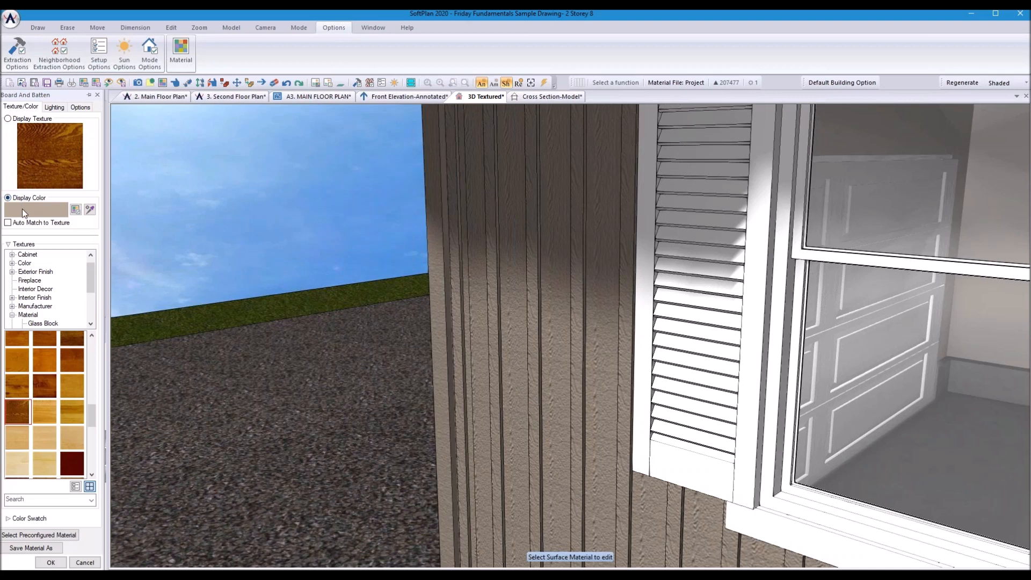
left_click(22, 210)
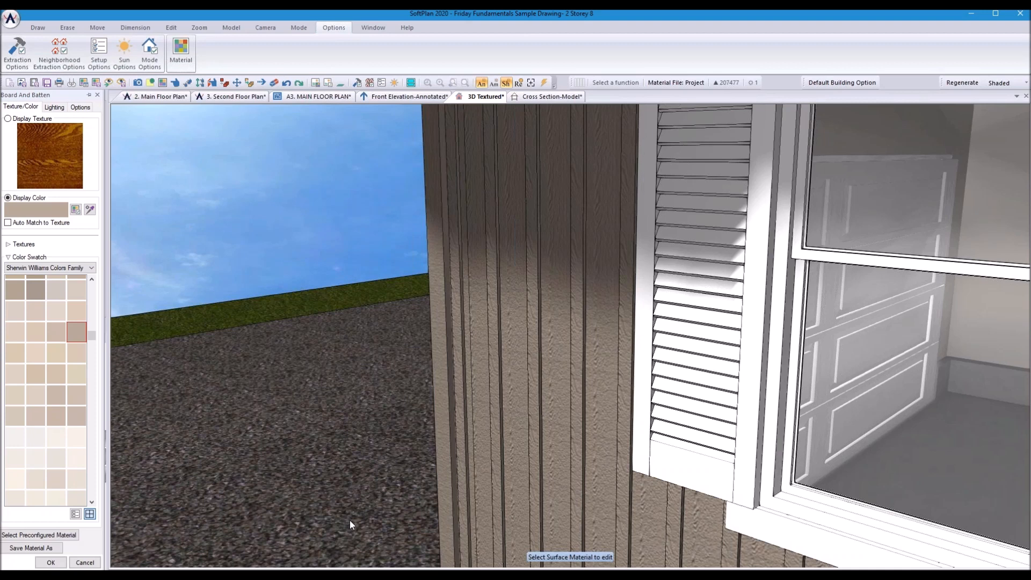
left_click(85, 563)
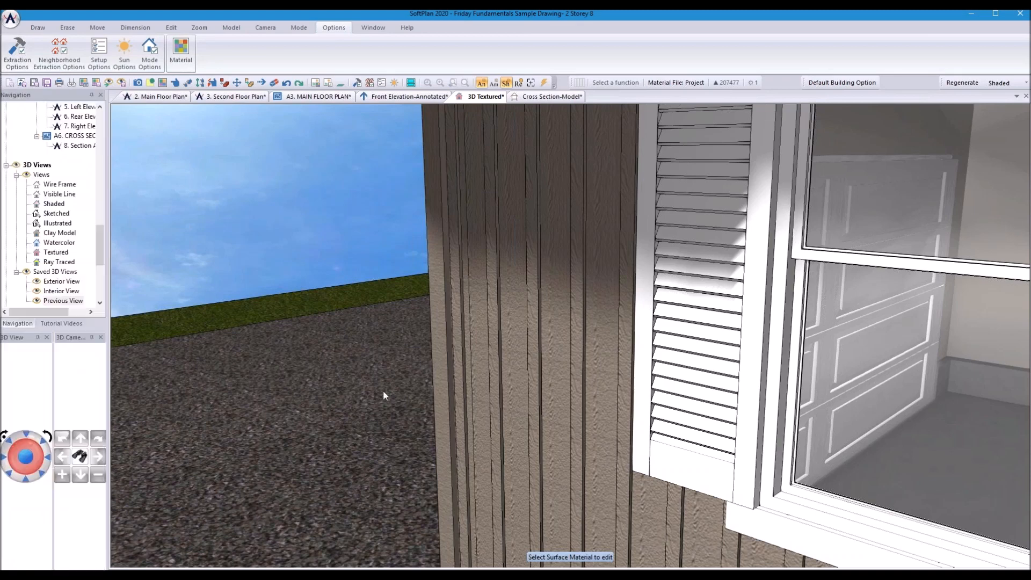
Step: Return from the 3D view to the 2. Main Floor Plan drawing
left_click(161, 97)
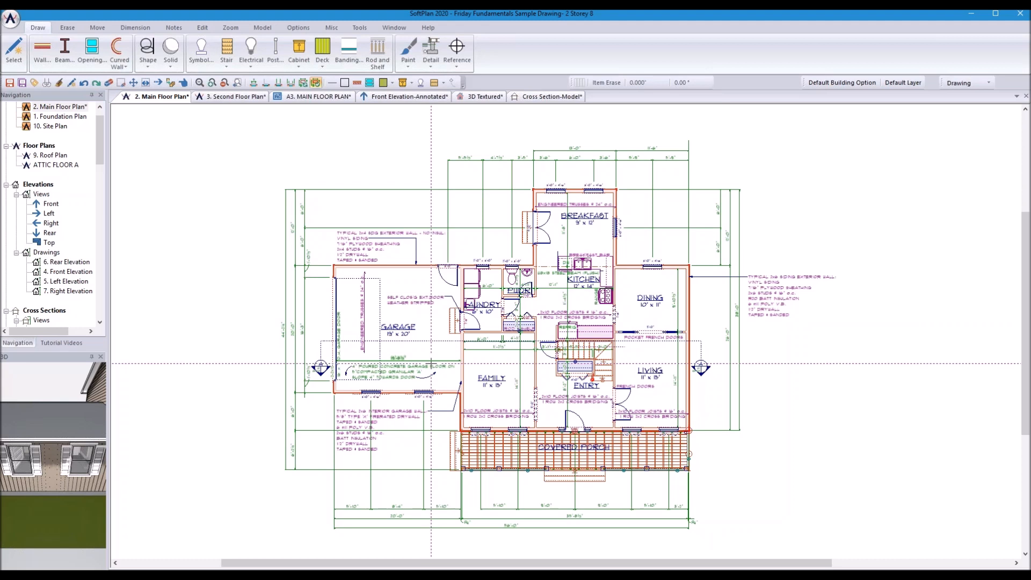
Step: Open System Options from the application menu and go to Drawing Template Configuration
left_click(9, 20)
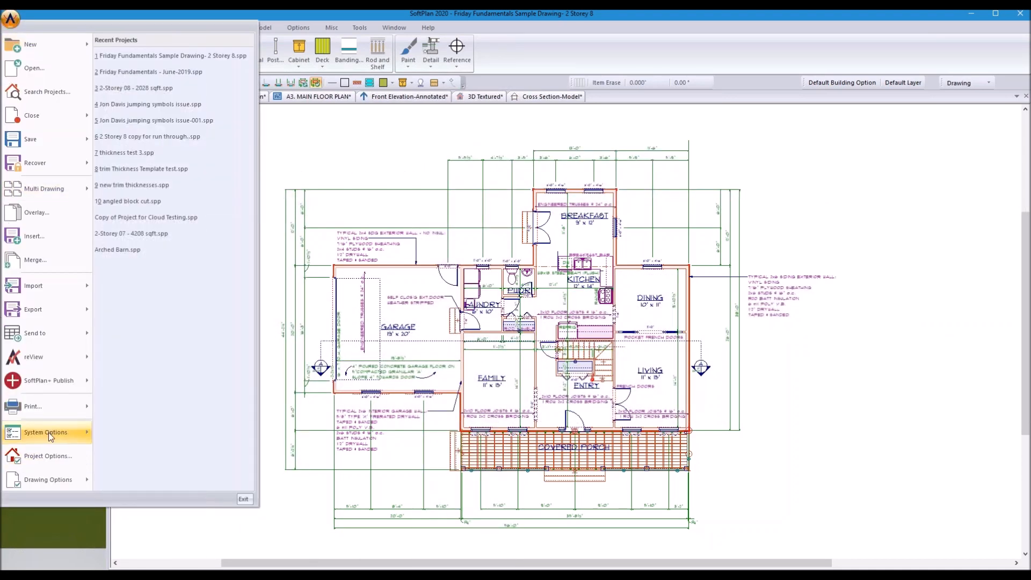
mouse_move(49, 436)
left_click(156, 433)
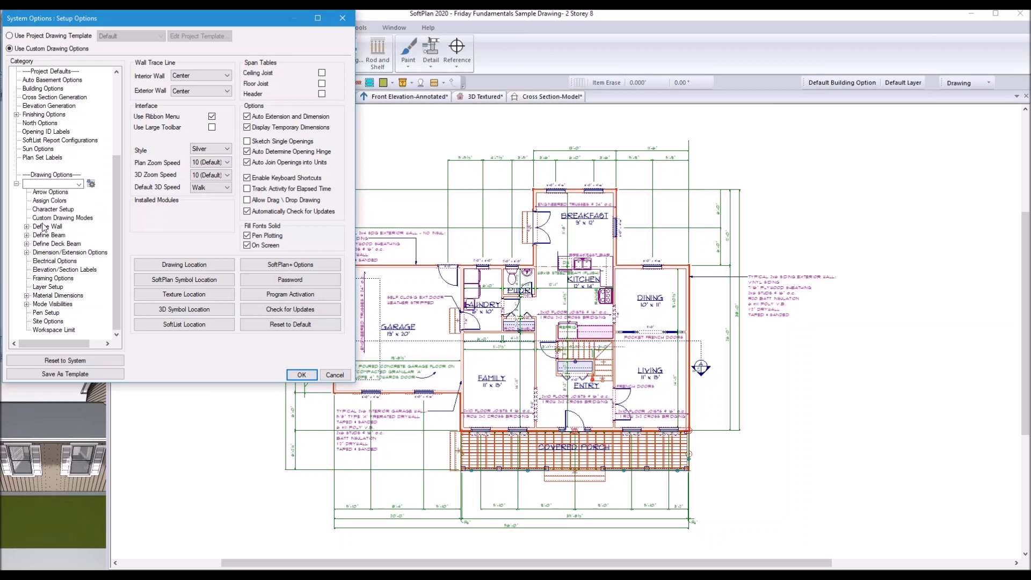
left_click(90, 184)
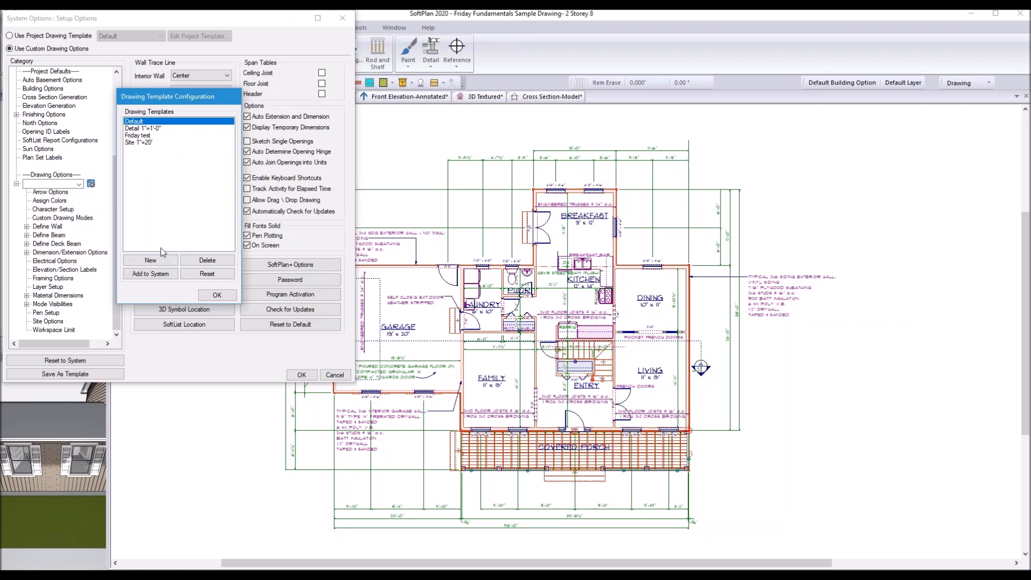
Step: Create a new drawing template named 'Friday June 21' based on the Default template
left_click(150, 260)
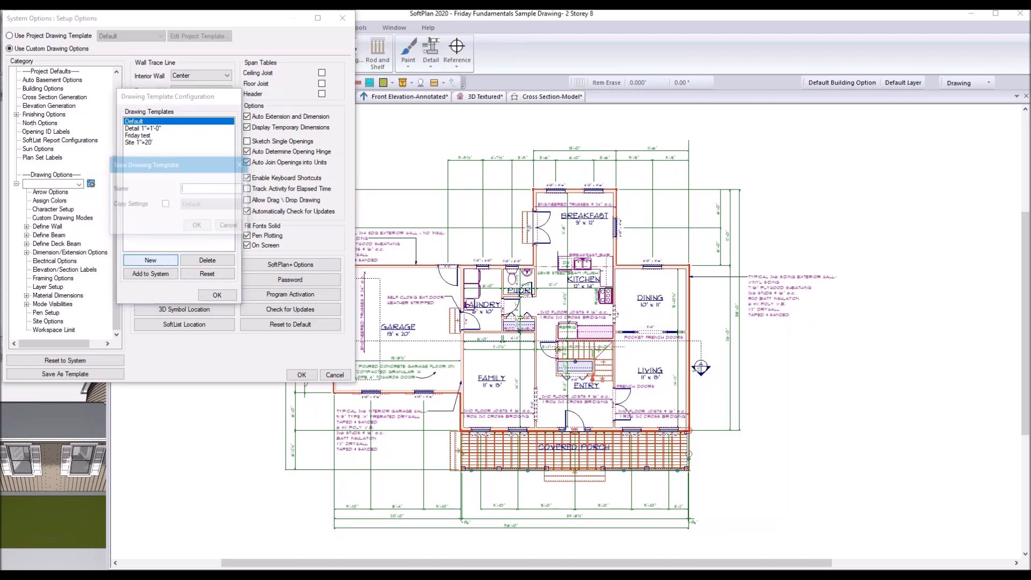
type("Friday")
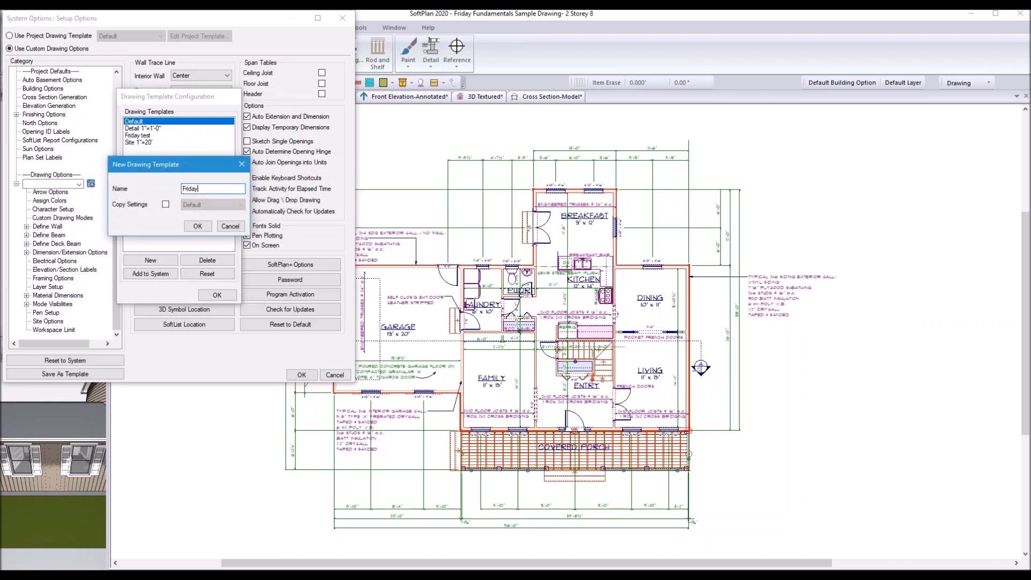
type(" June 19")
key("BackSpace")
key("BackSpace")
type("21")
left_click(166, 204)
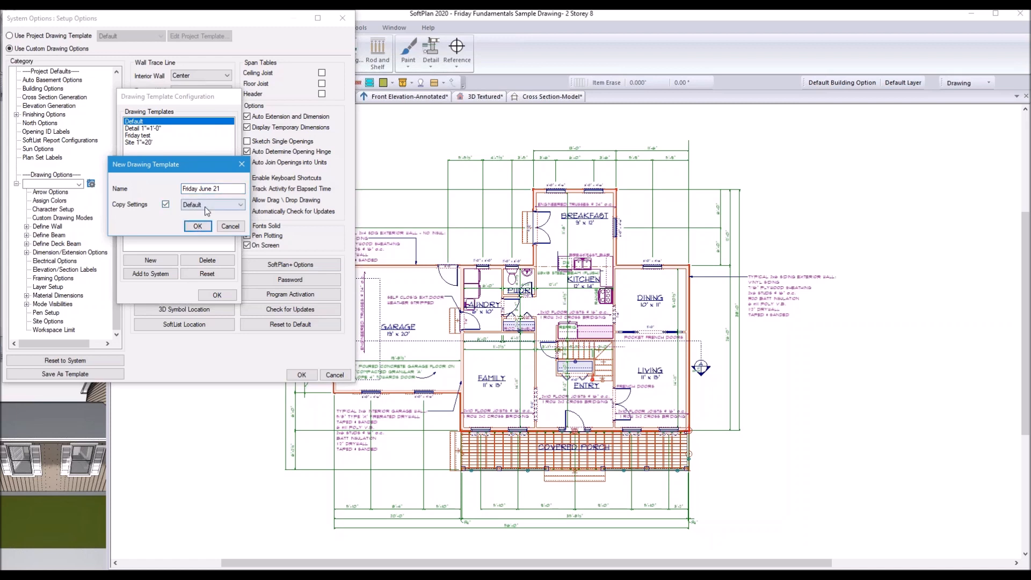
left_click(239, 207)
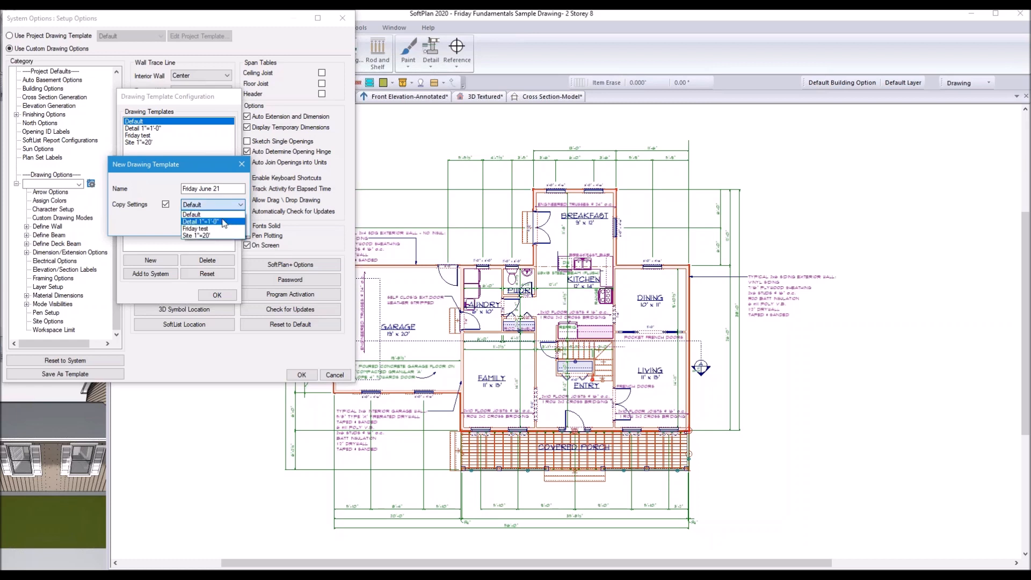
left_click(198, 215)
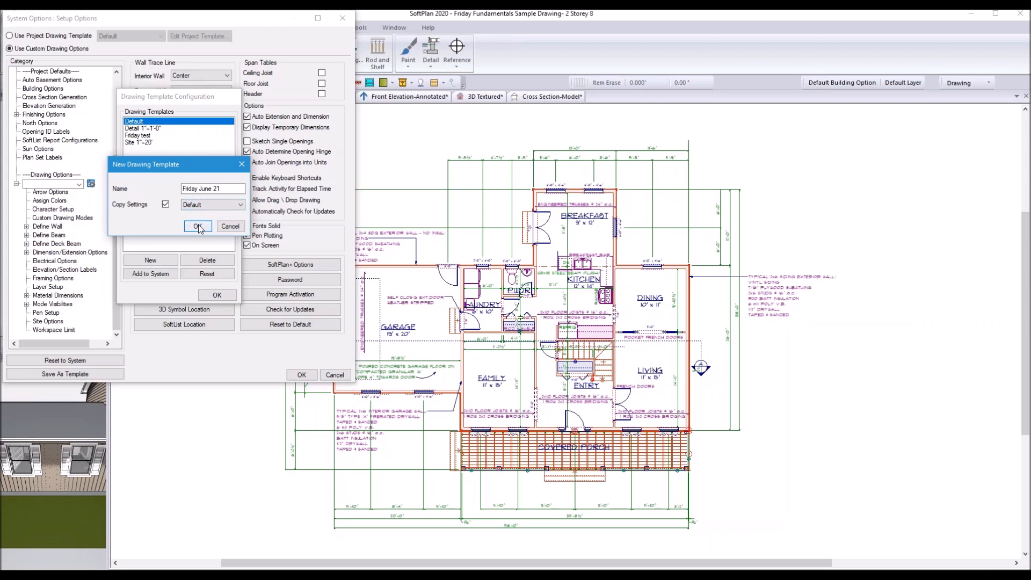
left_click(198, 226)
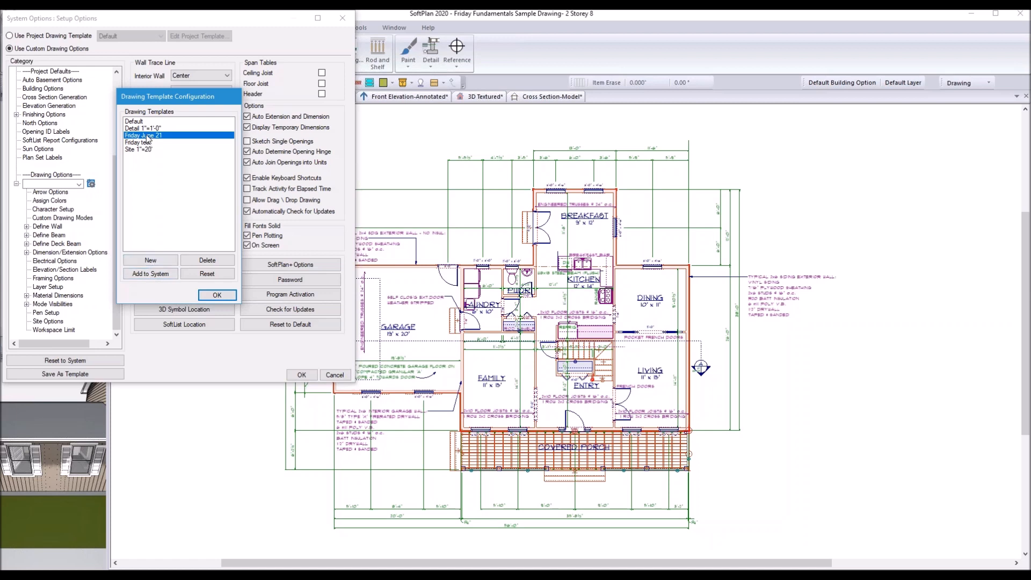
Step: Confirm the Friday June 21 template and set Roof Options pitch to 8 and heel height to 5 inches
left_click(217, 296)
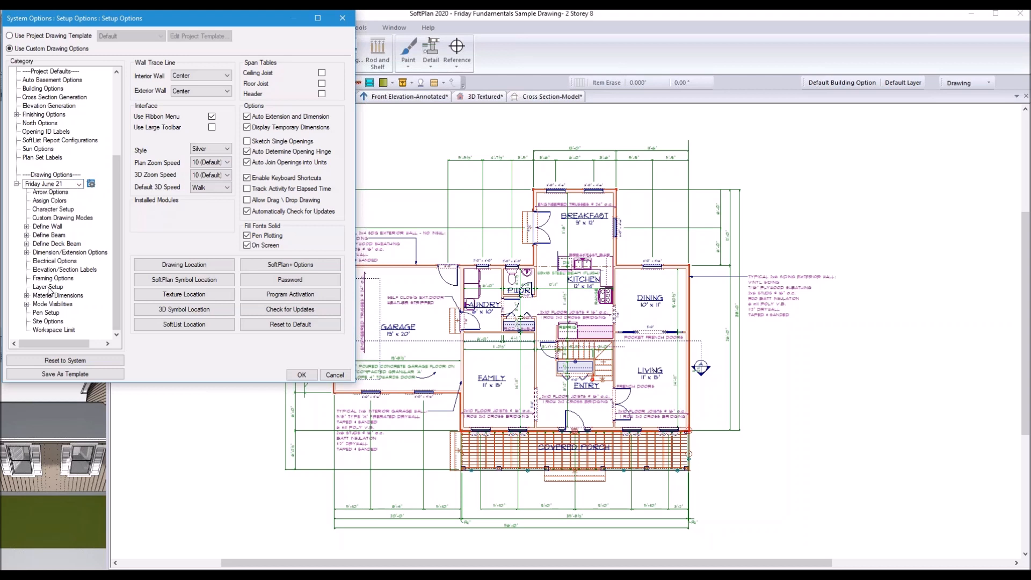
left_click(27, 295)
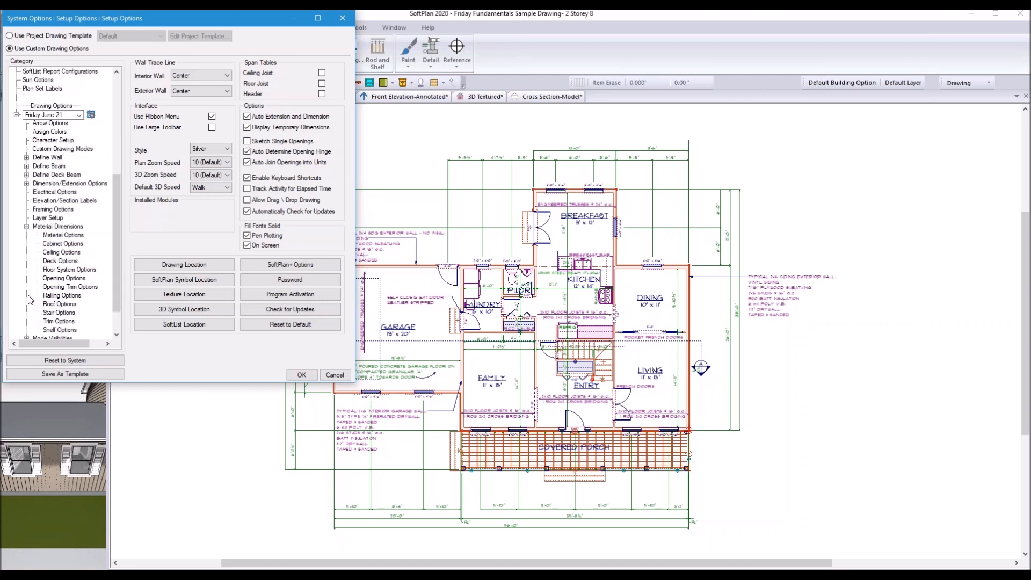
left_click(56, 304)
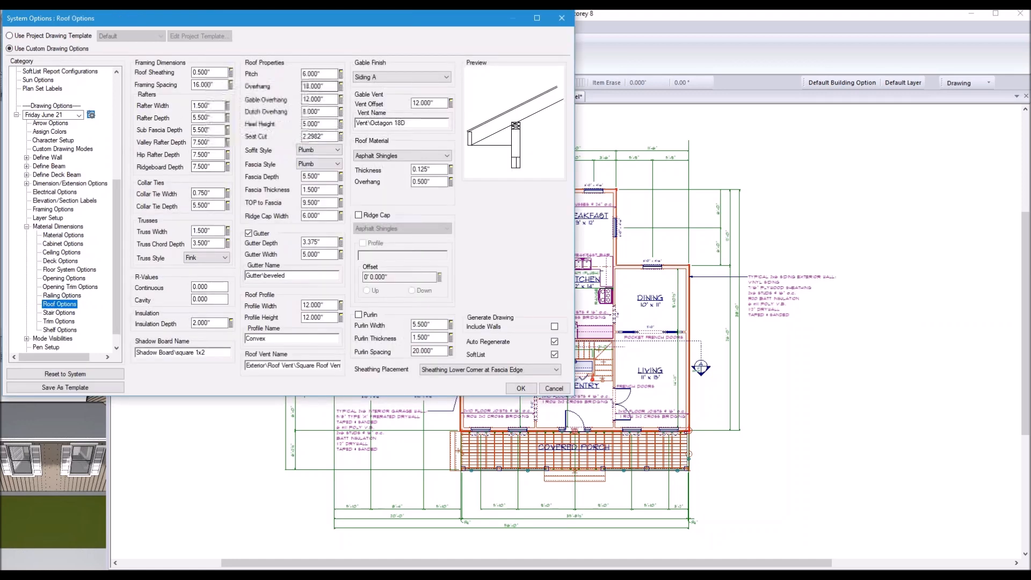
type("8")
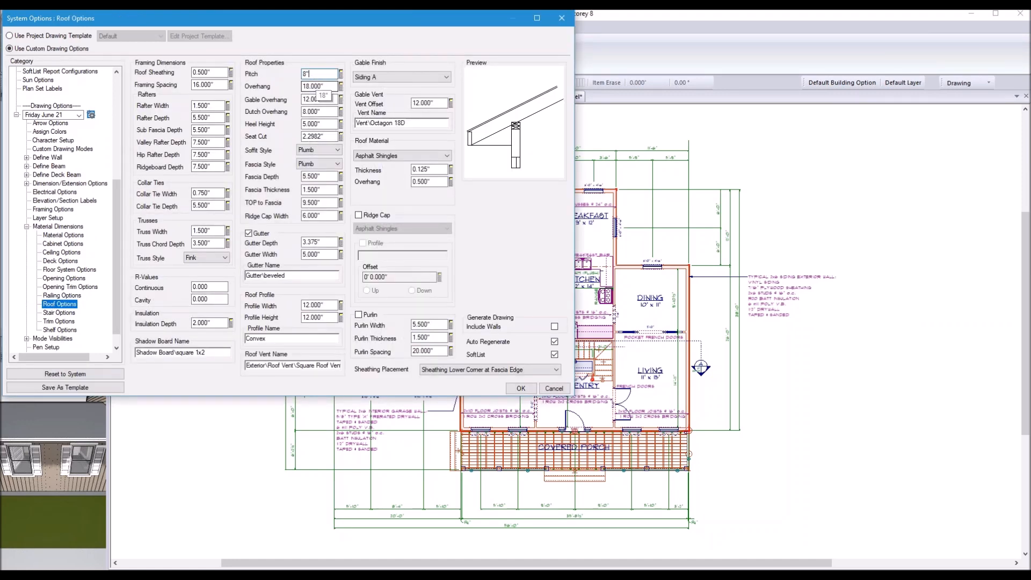
key("Return")
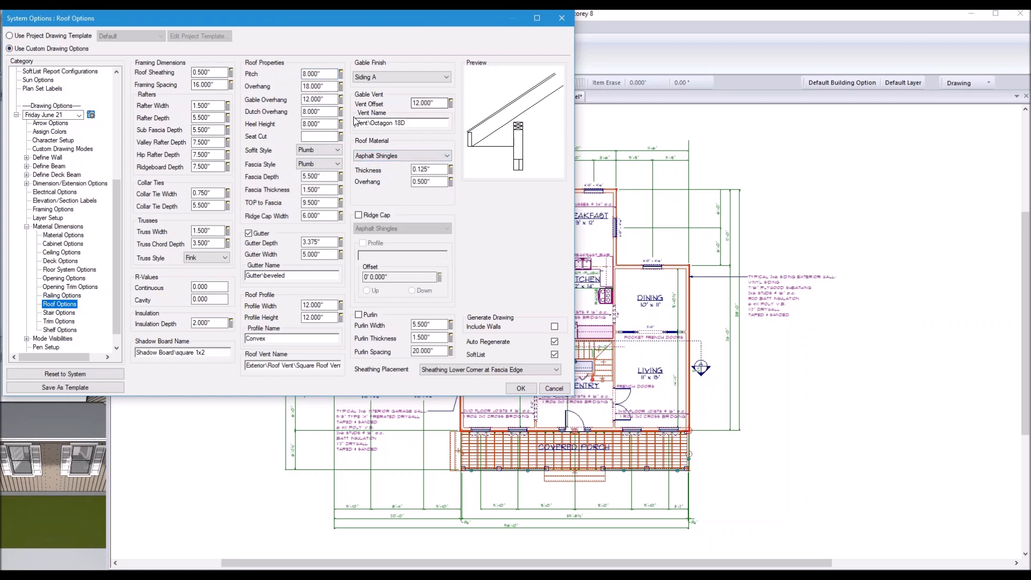
double_click(326, 123)
type("5")
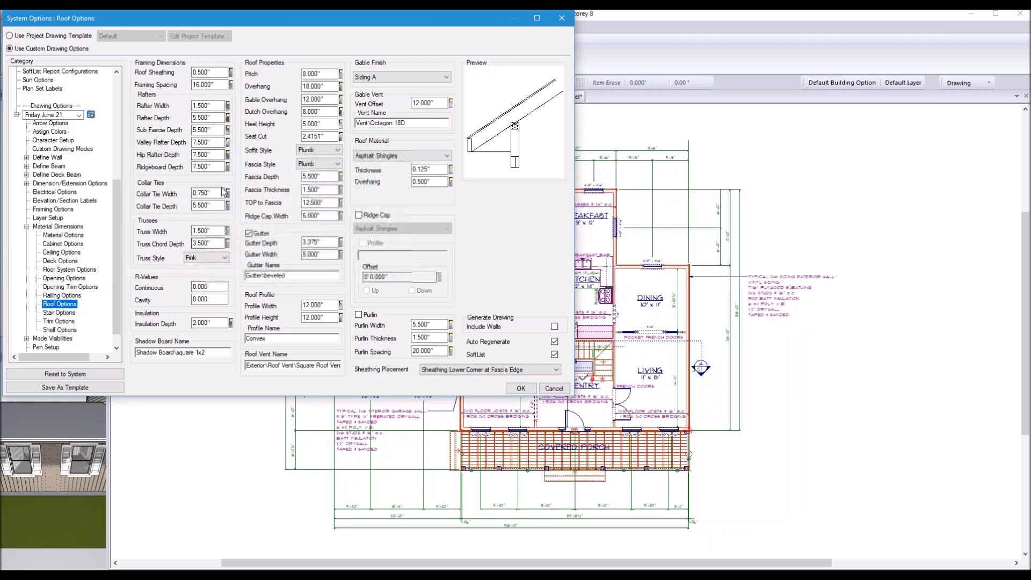
Step: Look through the Stair and Trim settings, then bring up the Area Labels font choices in Character Setup
left_click(56, 313)
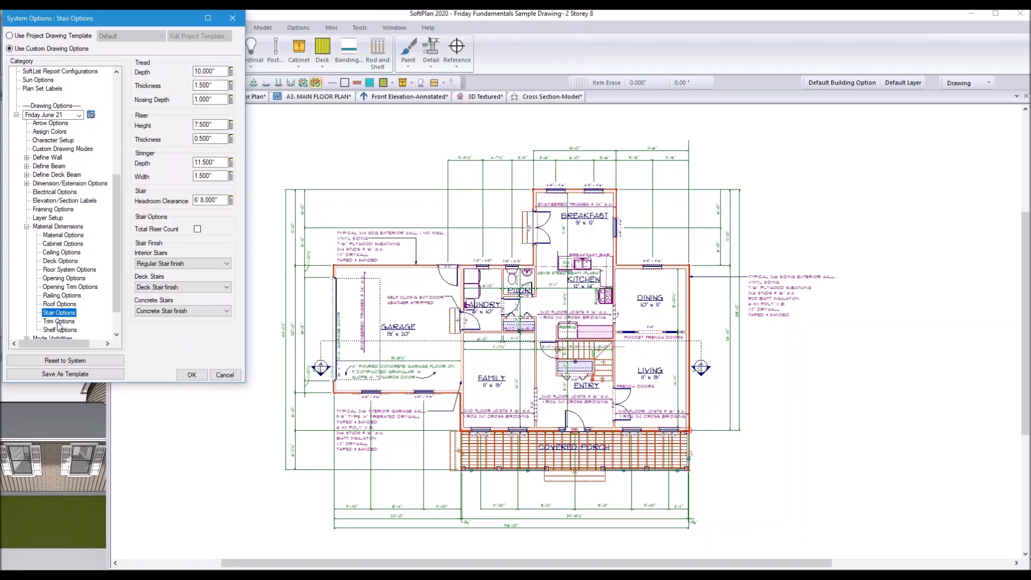
left_click(58, 321)
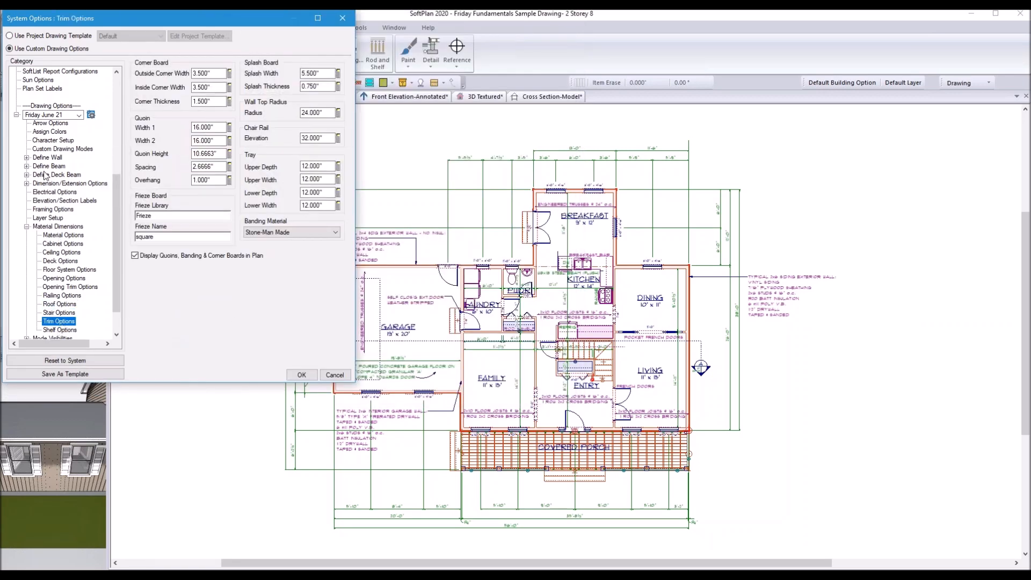
left_click(46, 141)
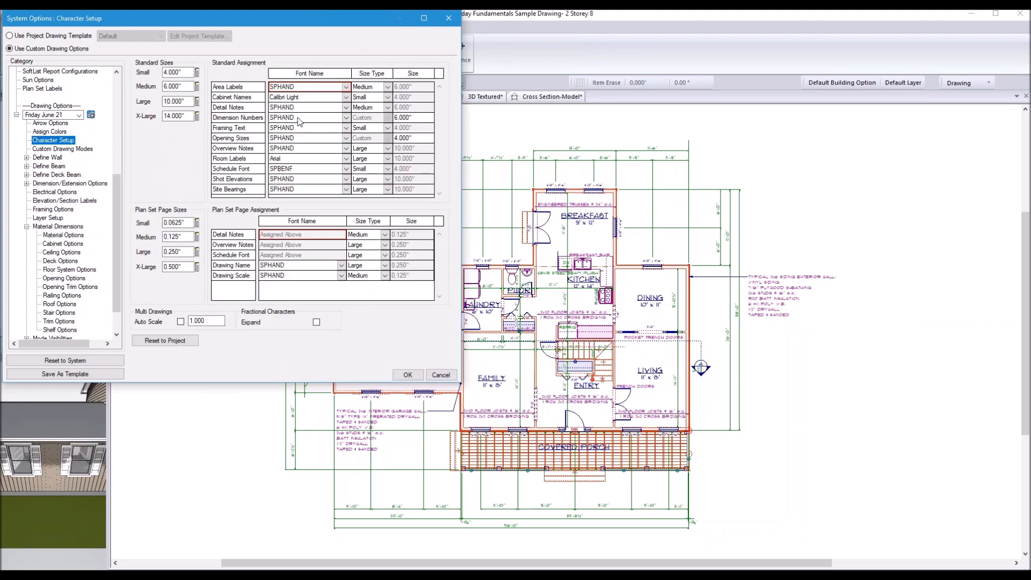
left_click(324, 88)
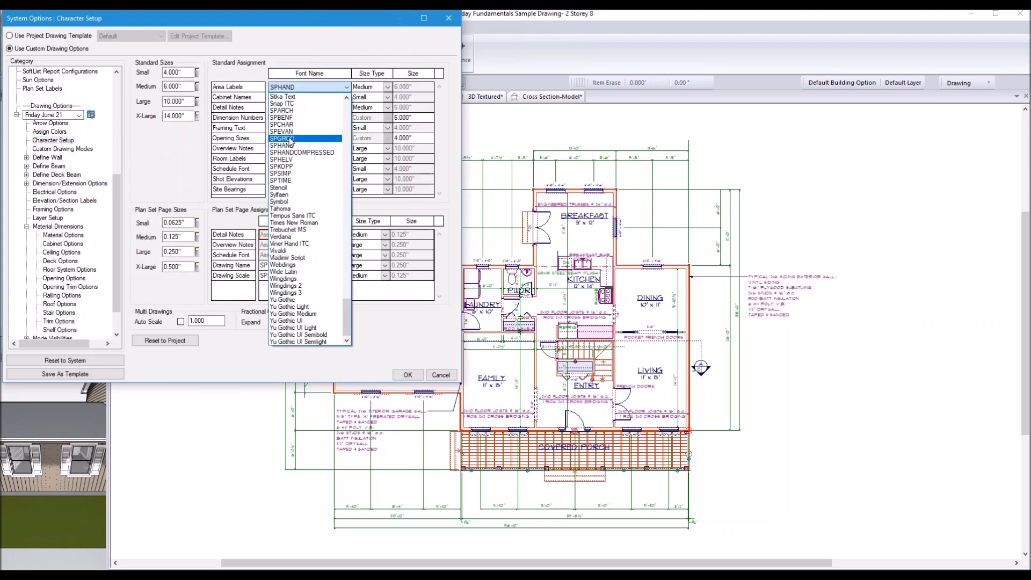
Step: Set every Character Setup label font to SPHELV, then view the Opening Options
left_click(290, 110)
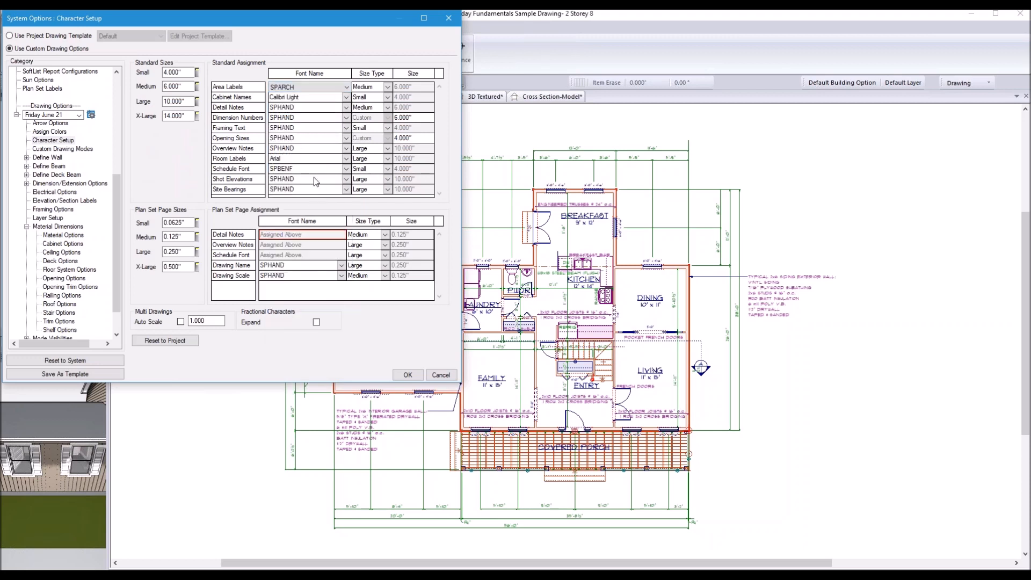
left_click(323, 108, "ctrl")
left_click(322, 118, "ctrl")
left_click(322, 128, "ctrl")
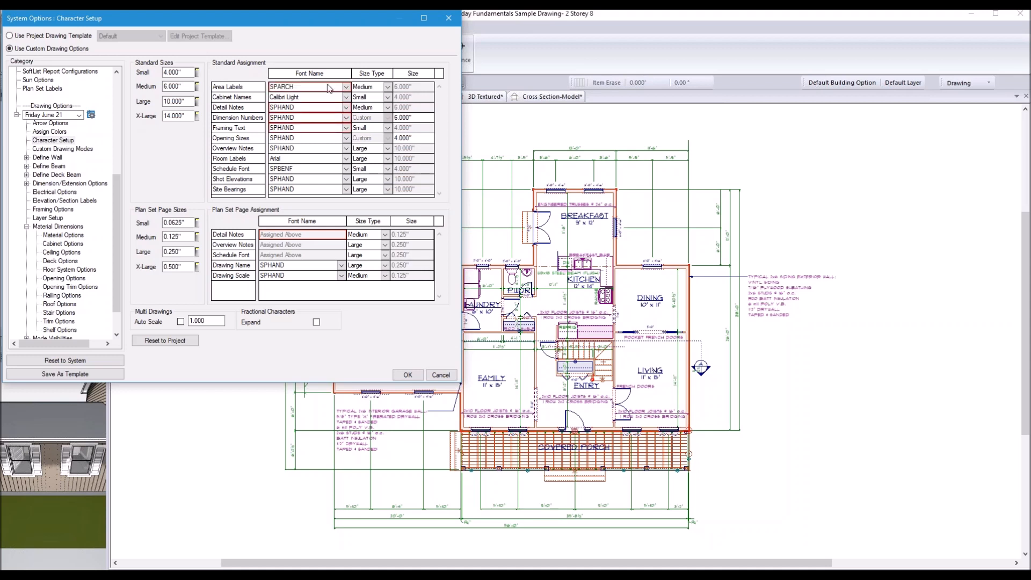
key("ctrl+a")
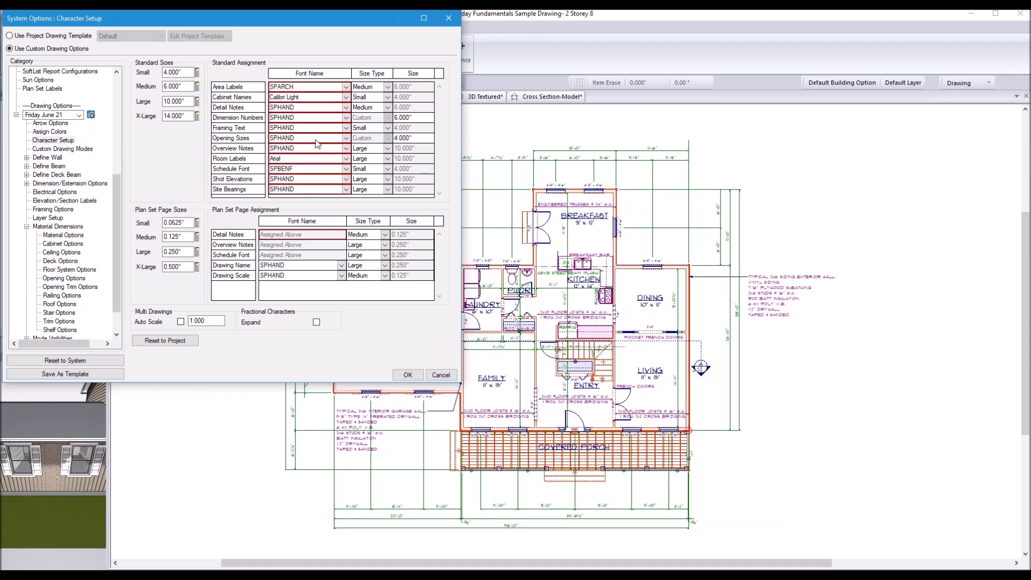
left_click(316, 139)
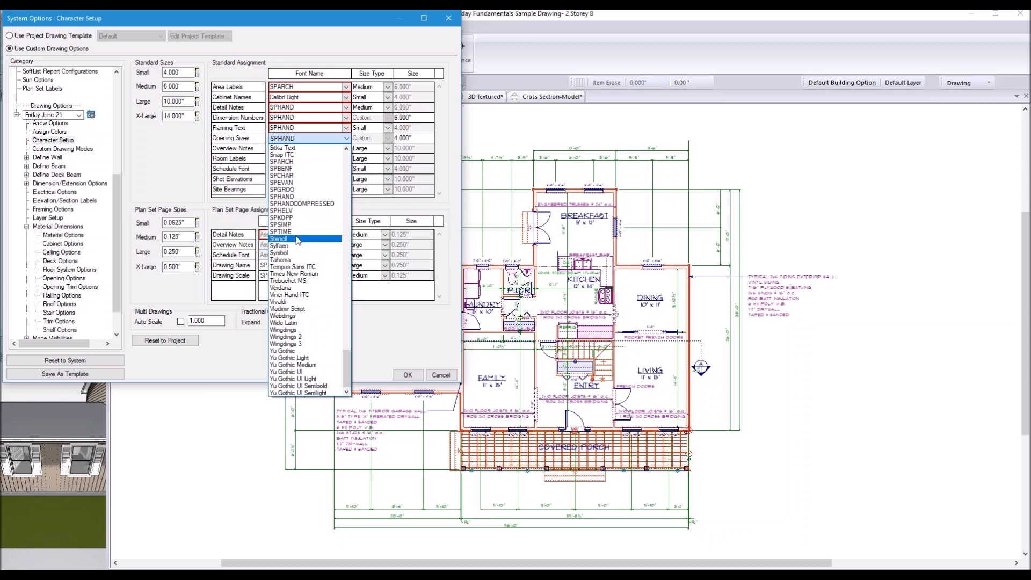
left_click(291, 211)
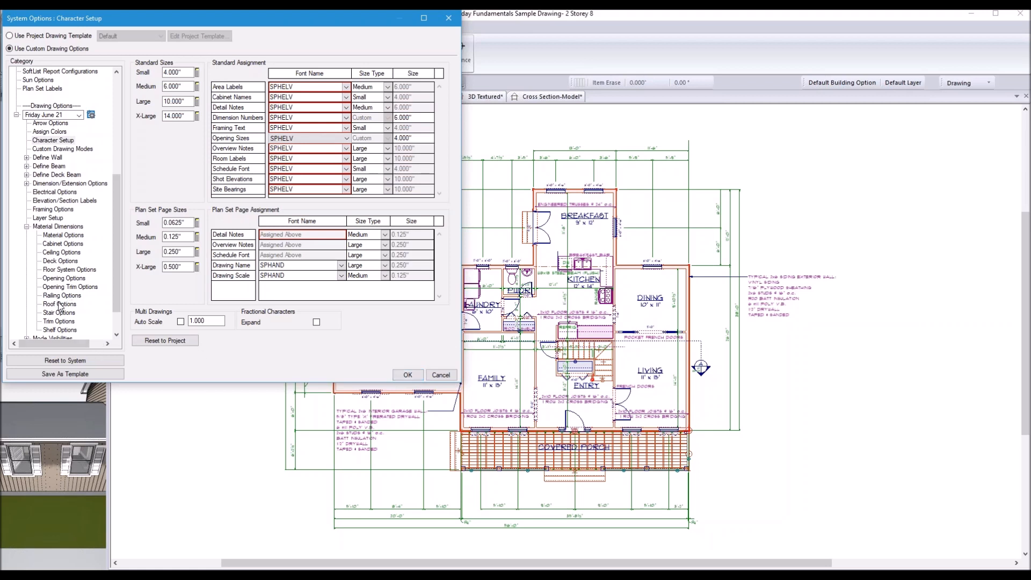
left_click(60, 279)
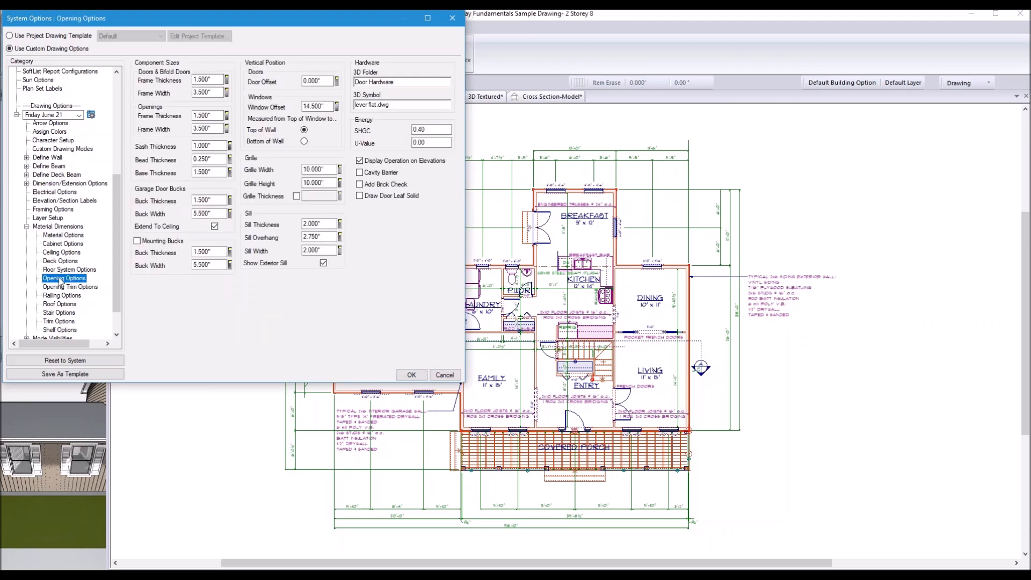
left_click(26, 226)
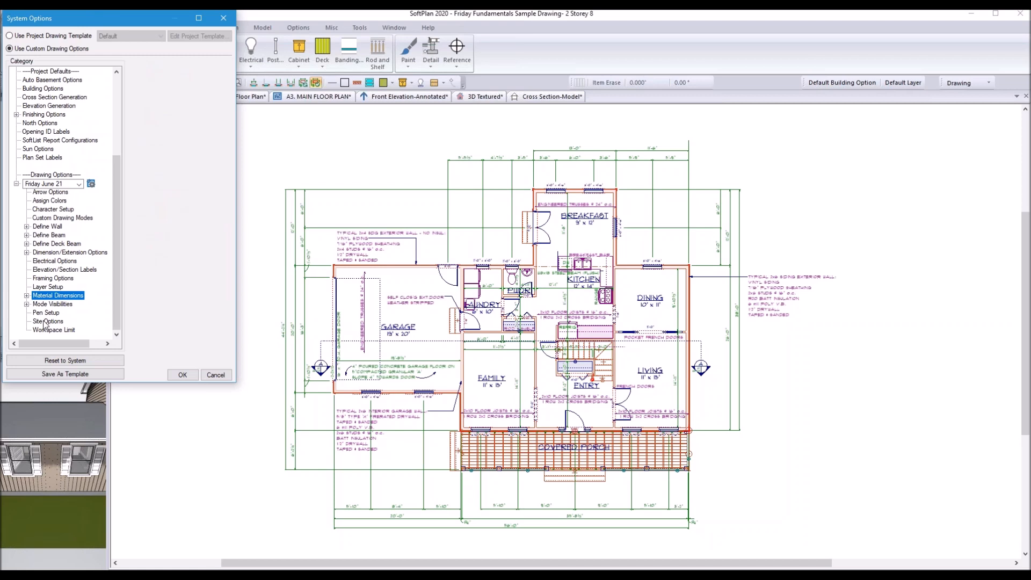
Step: Check the Arrow Options, then close System Options and save the changes
left_click(45, 192)
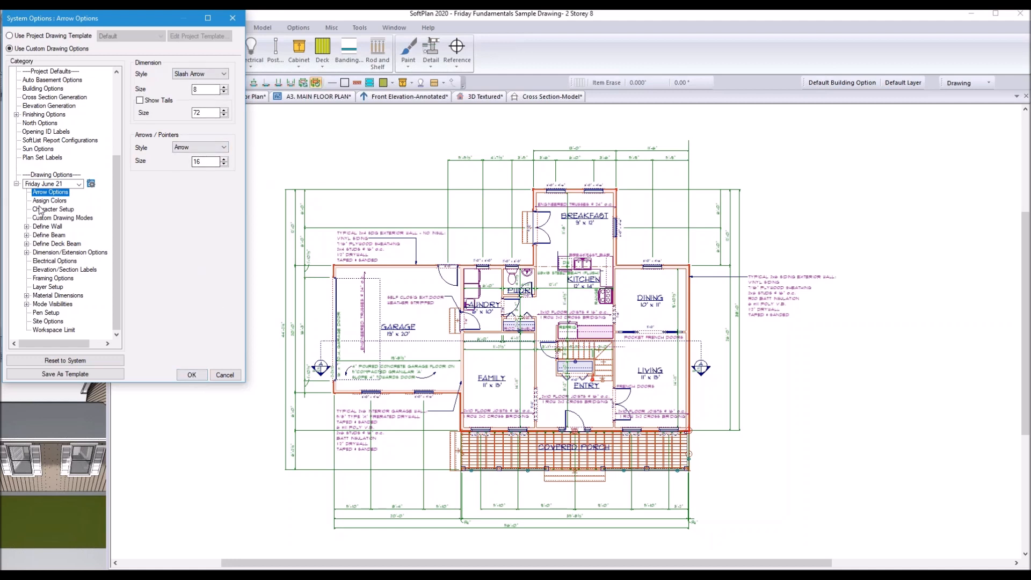
left_click(192, 375)
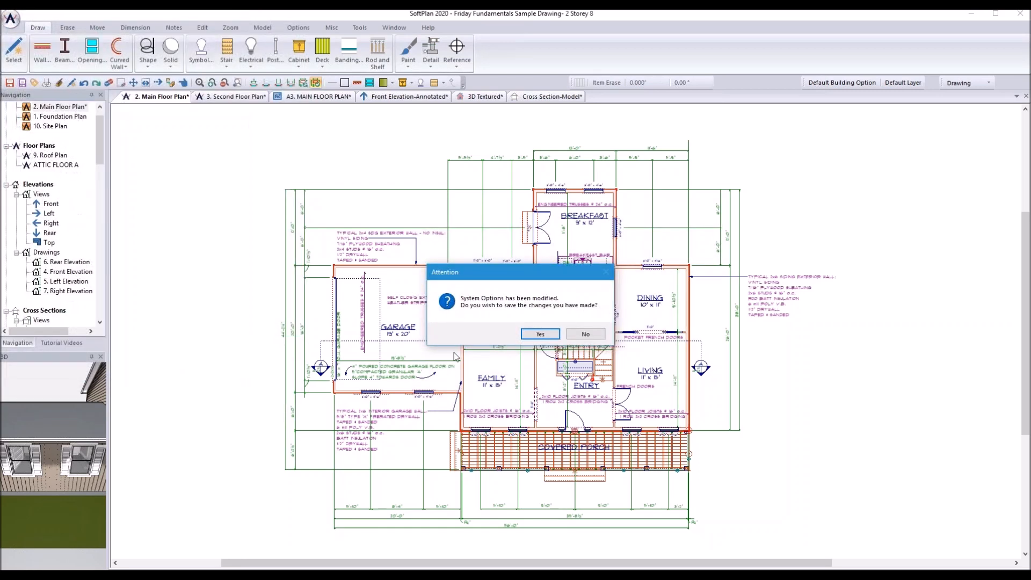
left_click(529, 339)
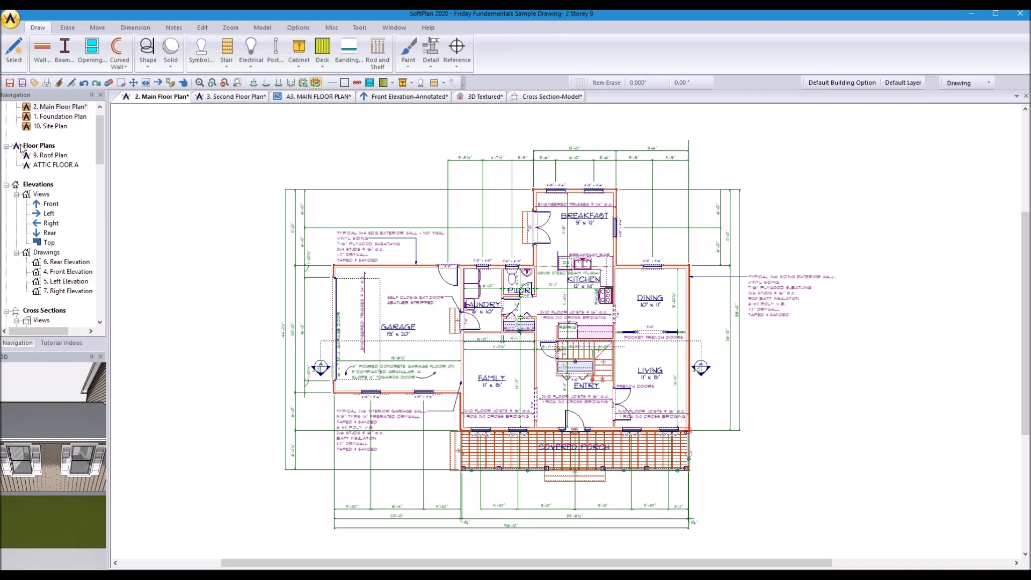
Step: Reopen System Options to verify the Friday June 21 template, close it, and head to Project Options
left_click(11, 20)
mouse_move(48, 432)
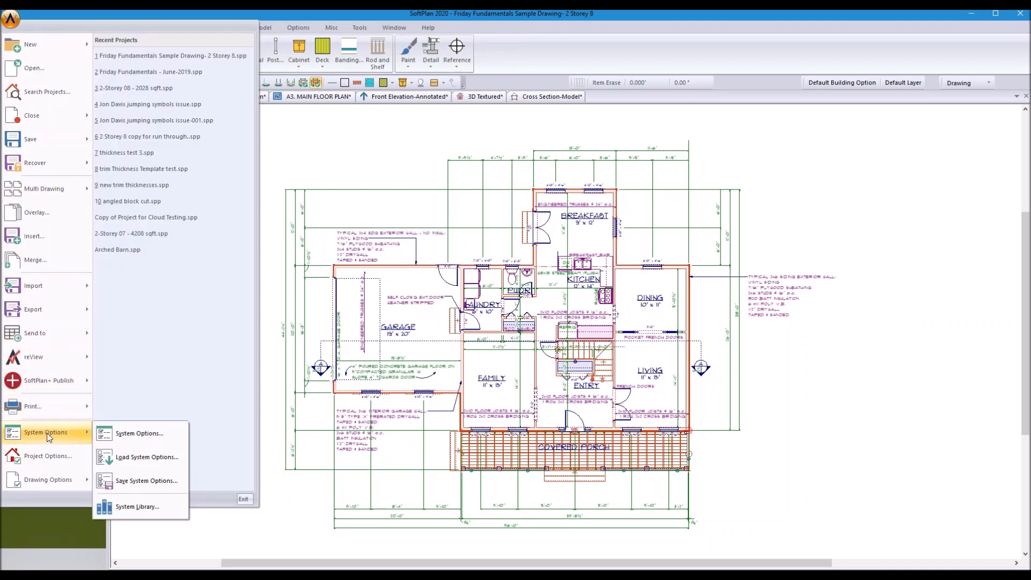
left_click(130, 432)
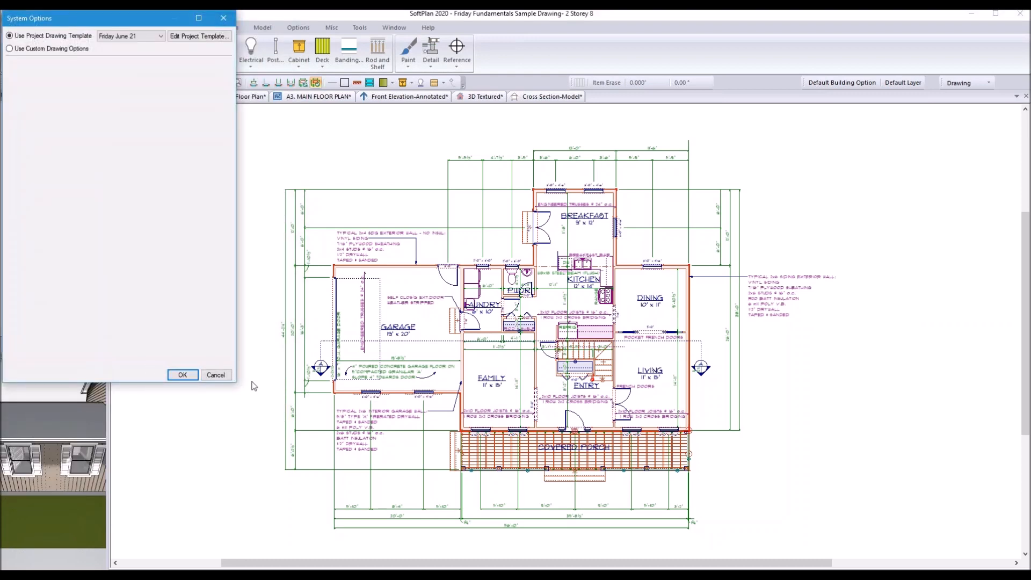
left_click(223, 18)
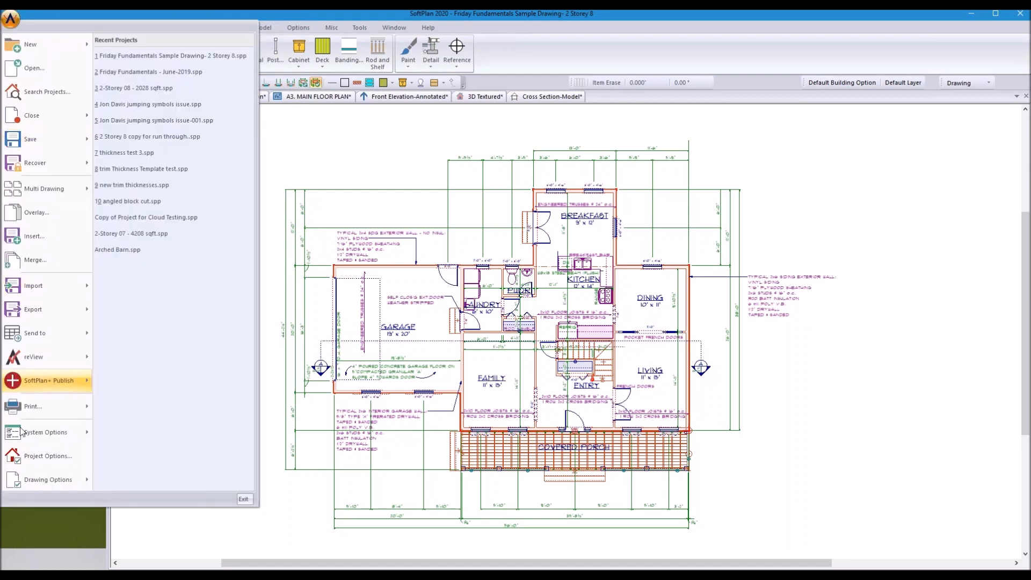
left_click(47, 456)
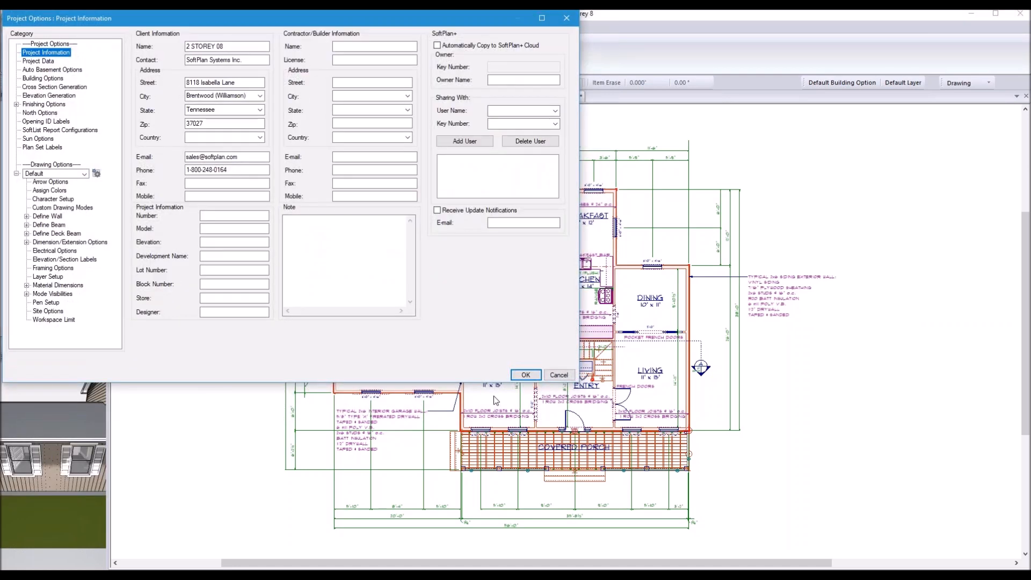
Step: Review the project's template list without changes, close Project Options, and point to System Options in the menu
left_click(85, 175)
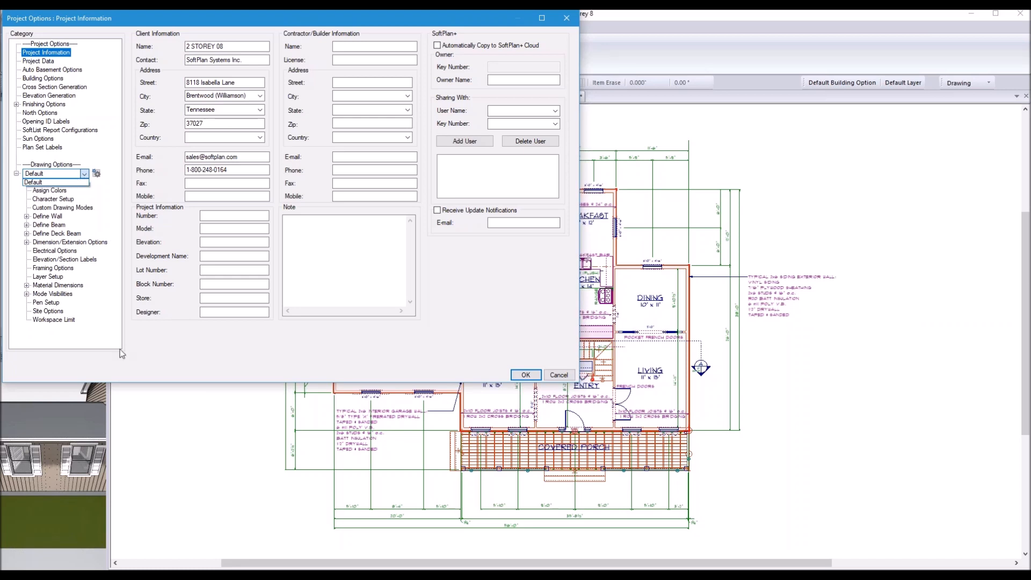
left_click(514, 375)
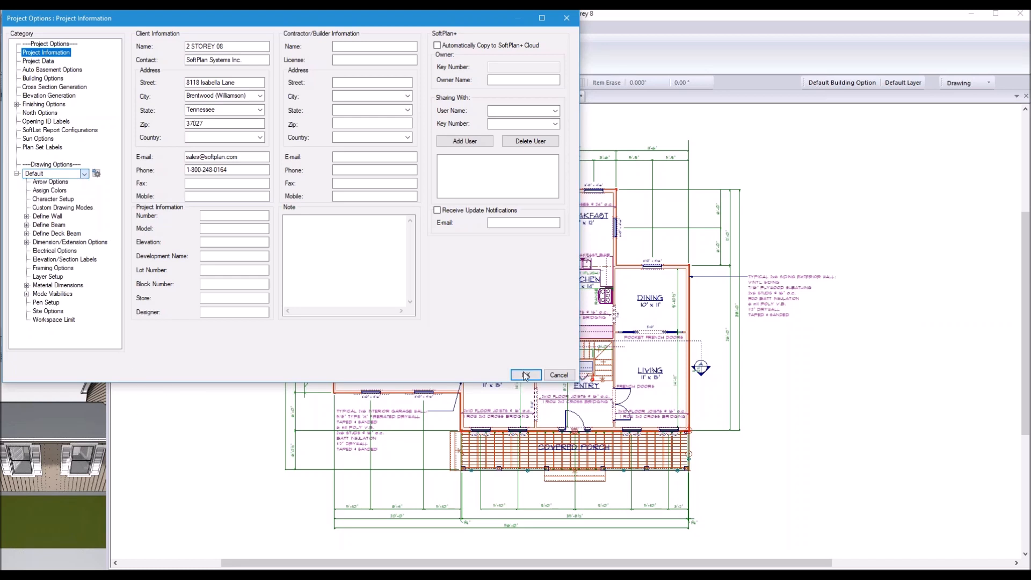
left_click(519, 379)
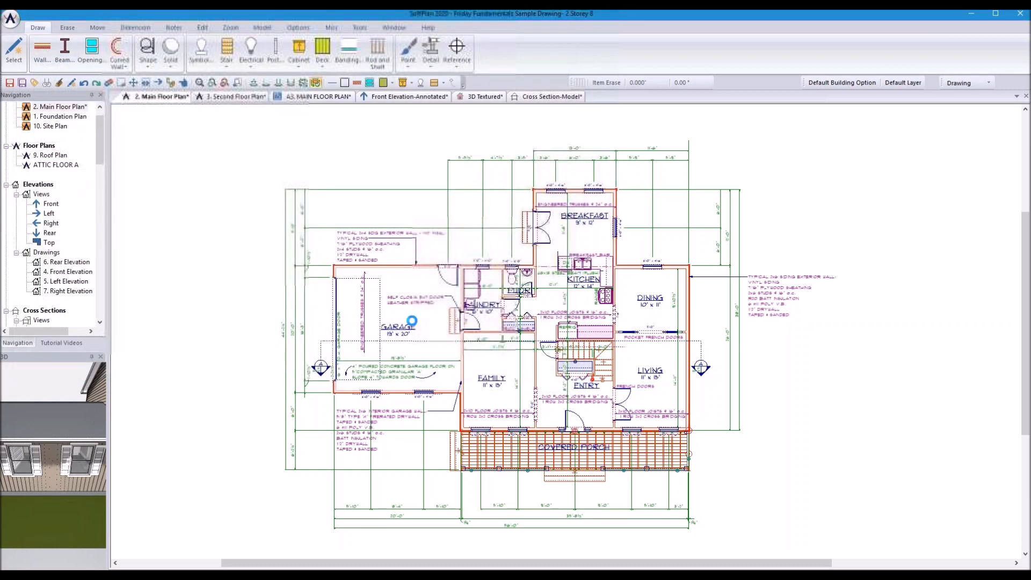
left_click(11, 22)
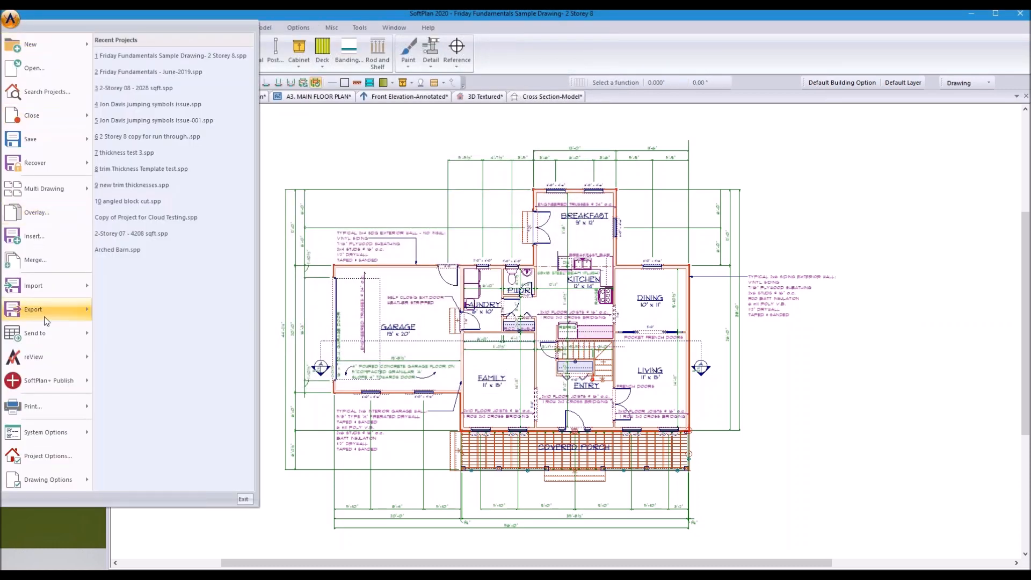
mouse_move(54, 441)
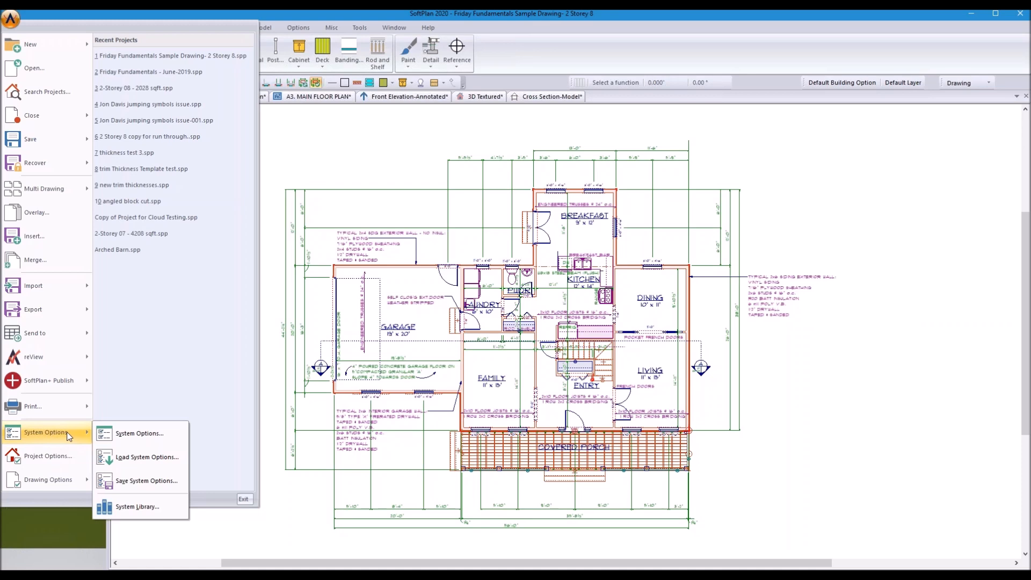
Step: In System Options, select Friday June 21 and inspect it in the drawing template configuration
left_click(143, 434)
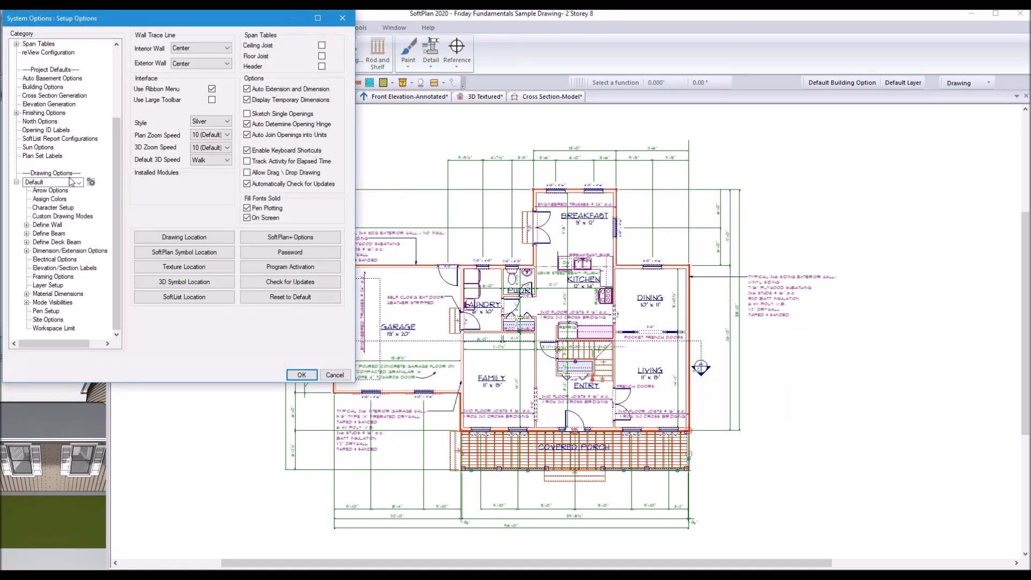
left_click(79, 182)
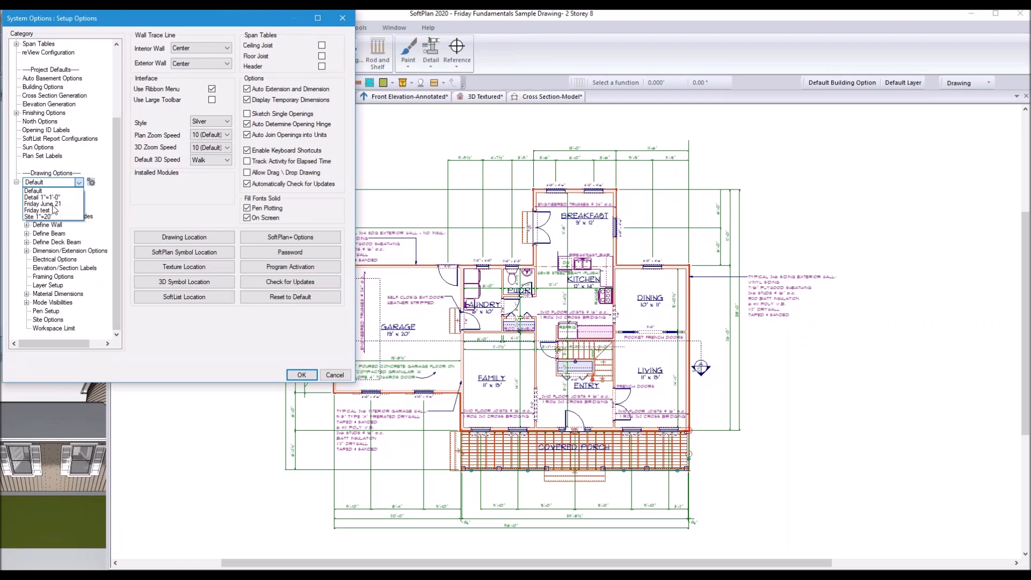
left_click(52, 204)
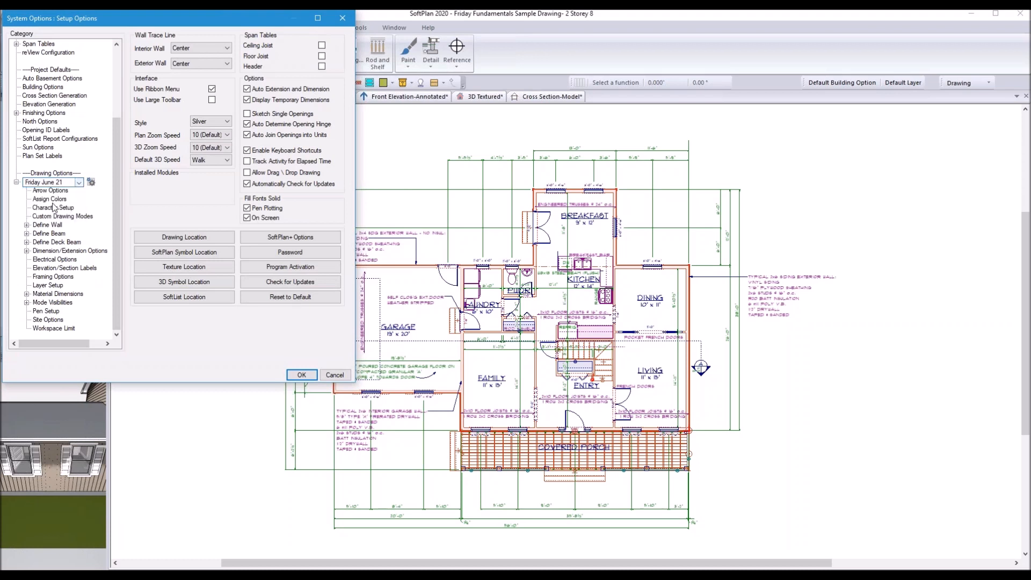
left_click(91, 182)
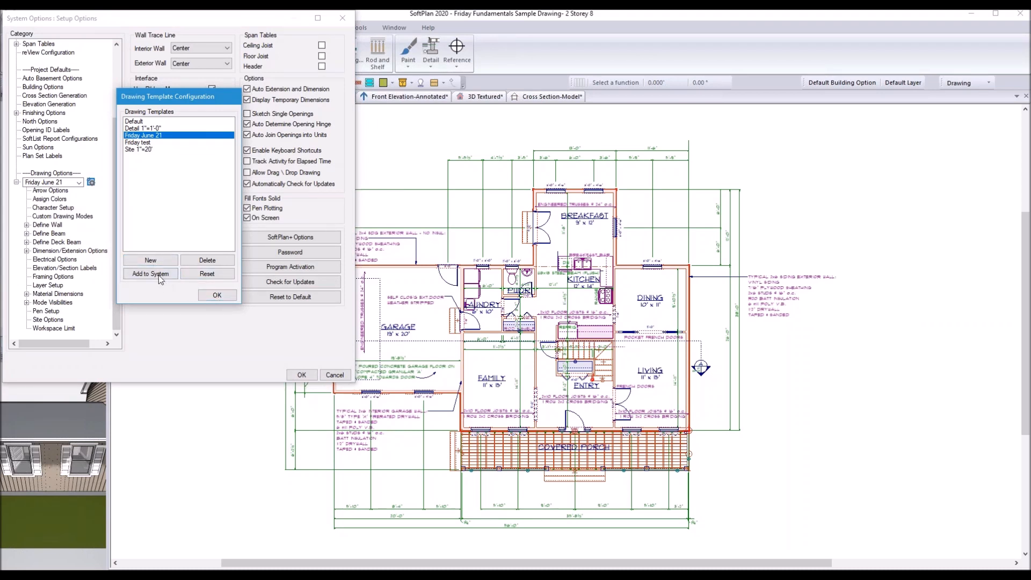
left_click(217, 295)
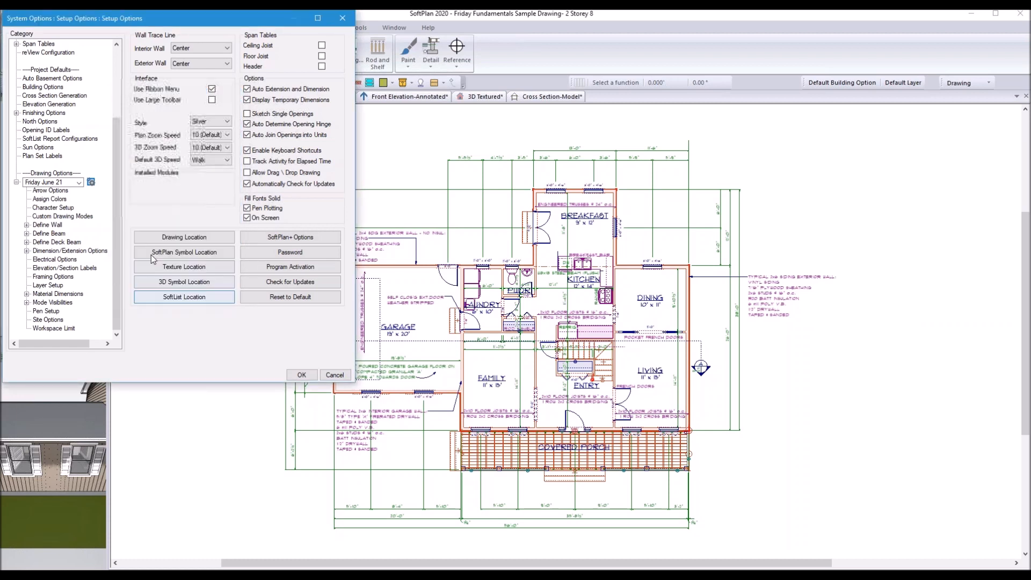
Step: Reset the system drawing template to Default and save the System Options
left_click(79, 183)
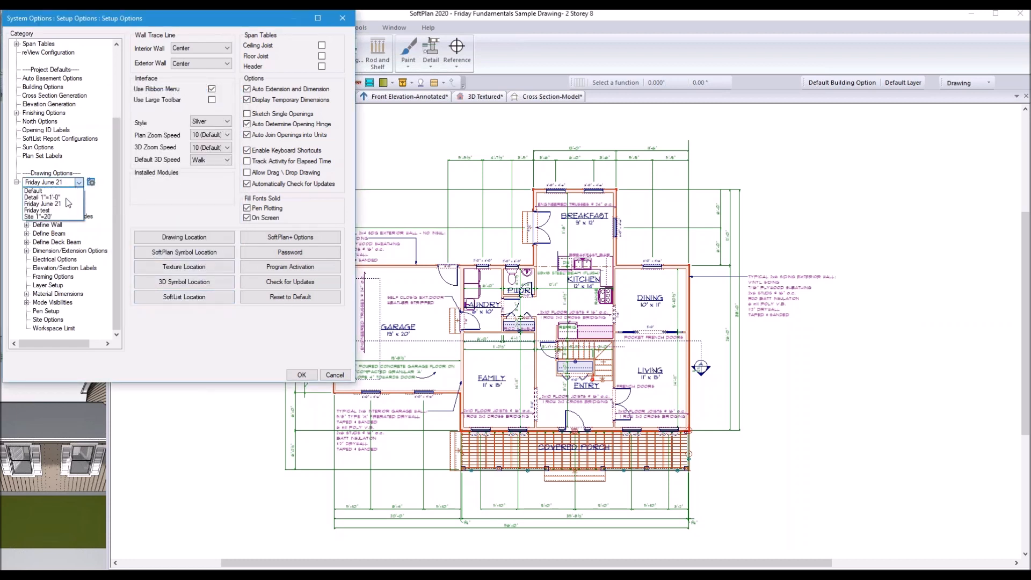
left_click(60, 190)
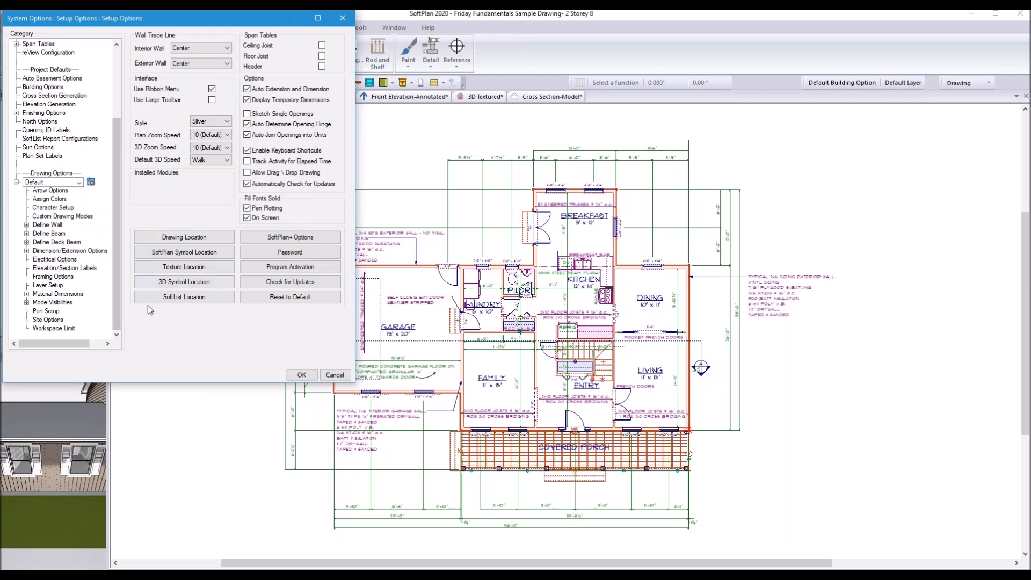
left_click(300, 375)
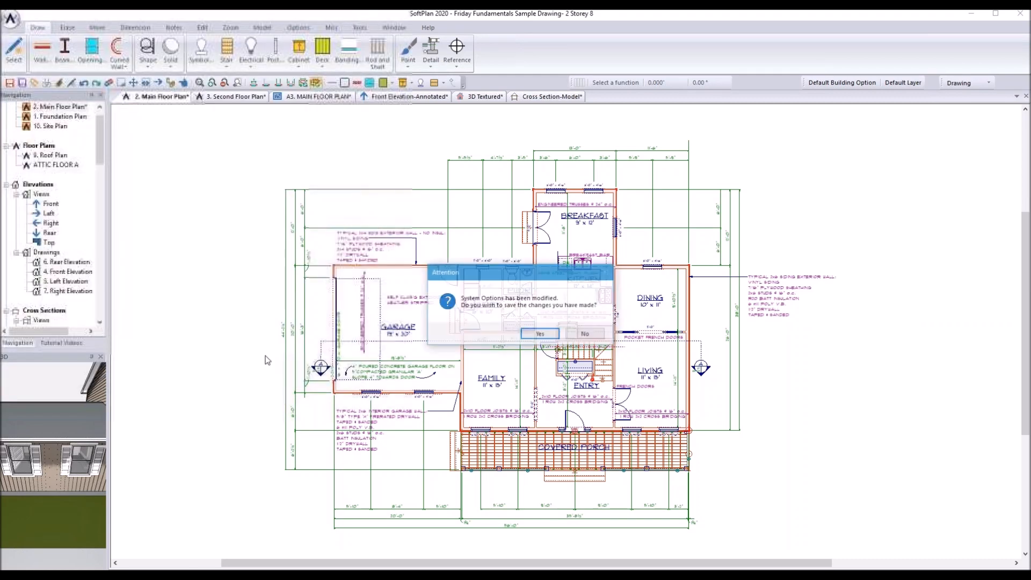
left_click(539, 334)
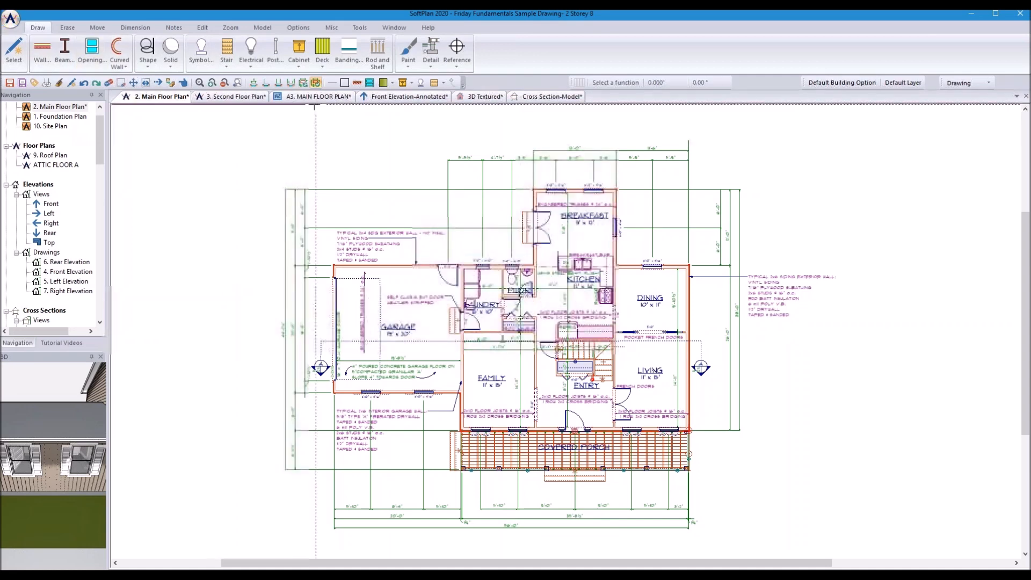
left_click(6, 18)
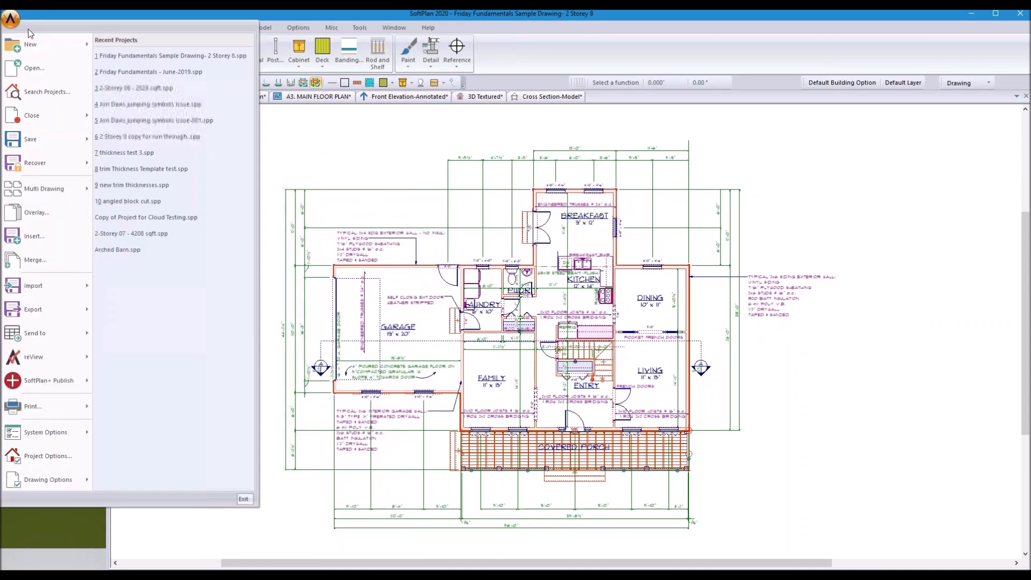
Step: Switch the project's Drawing Options to use the project template Friday June 21
mouse_move(91, 480)
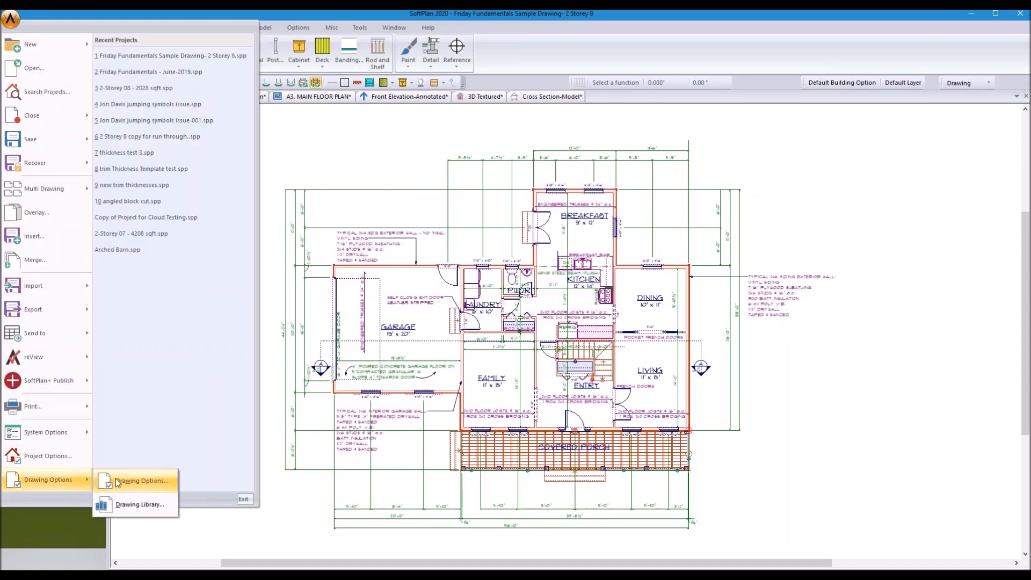
left_click(134, 481)
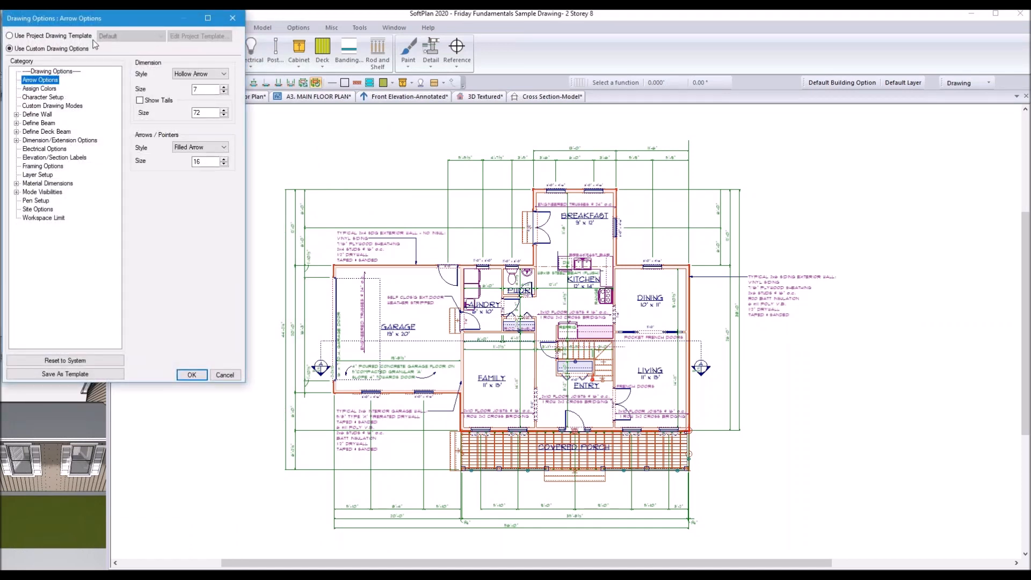
left_click(33, 36)
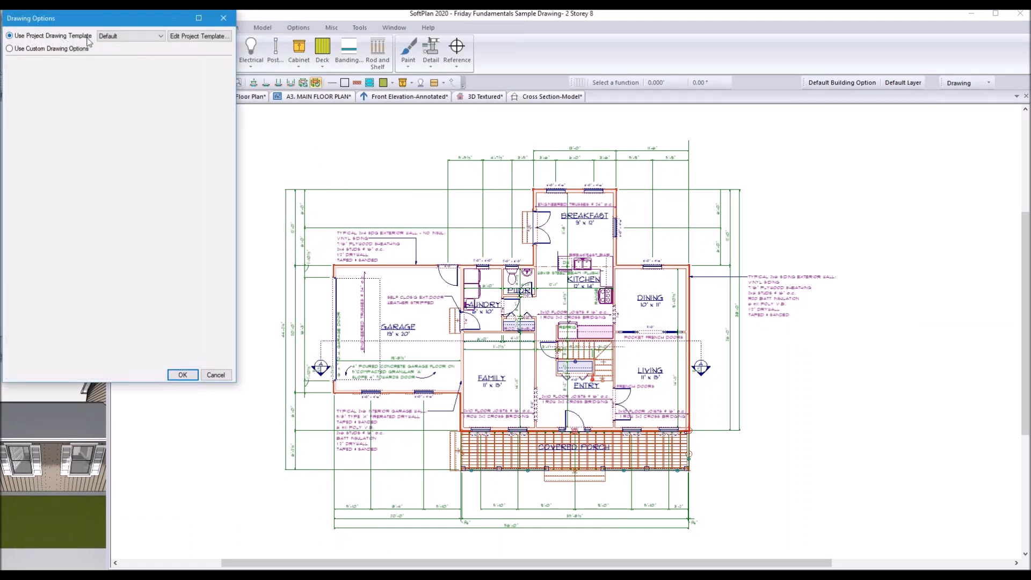
left_click(160, 36)
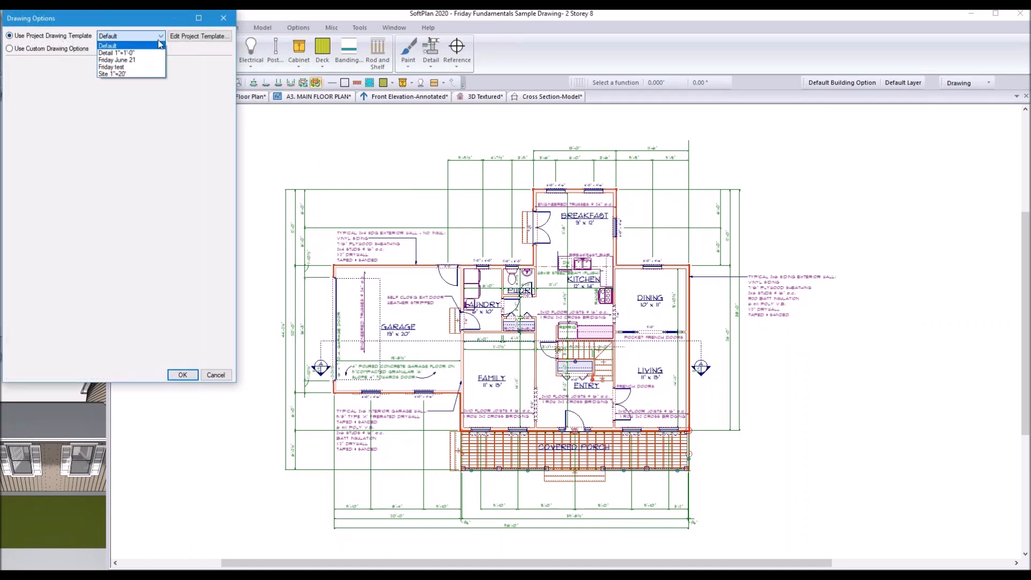
left_click(134, 64)
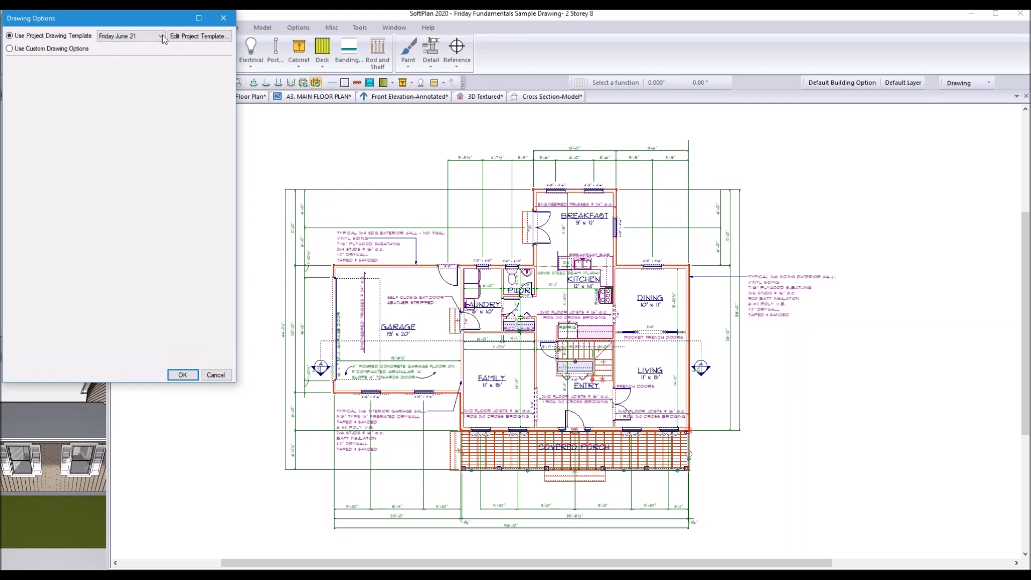
left_click(189, 39)
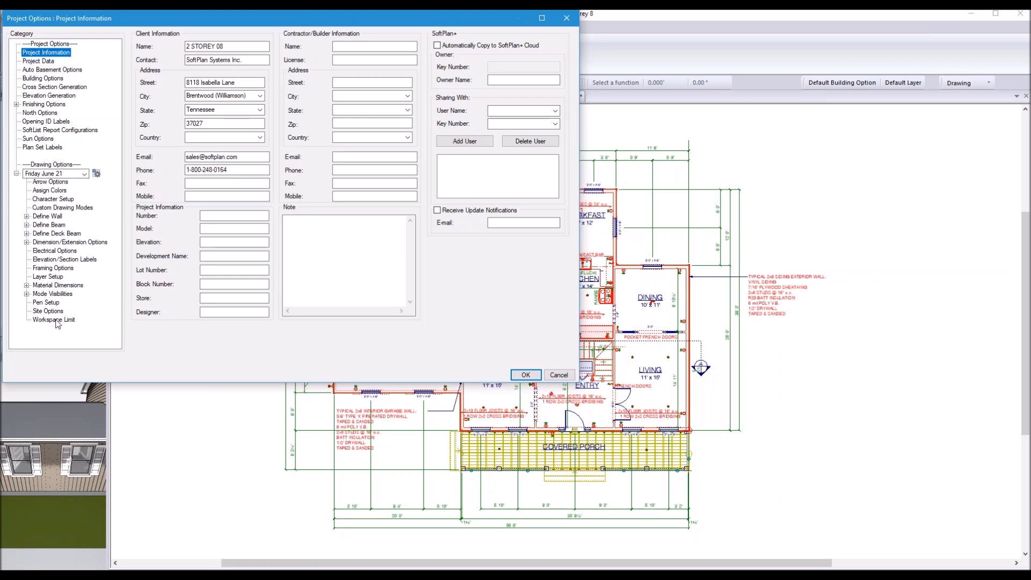
Step: Confirm Friday June 21 in the template list, view its Character Setup fonts, and open template configuration
left_click(85, 174)
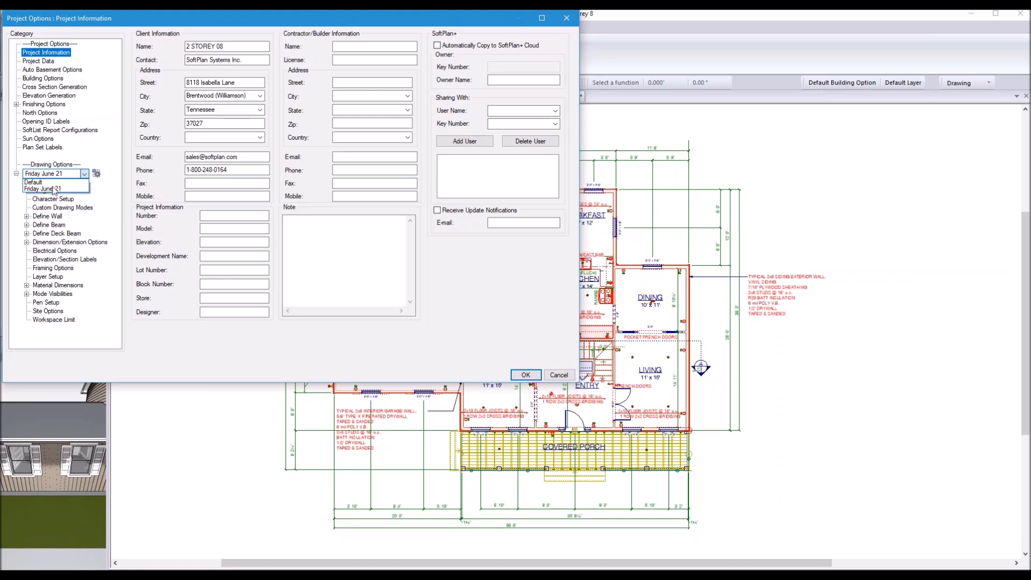
left_click(107, 328)
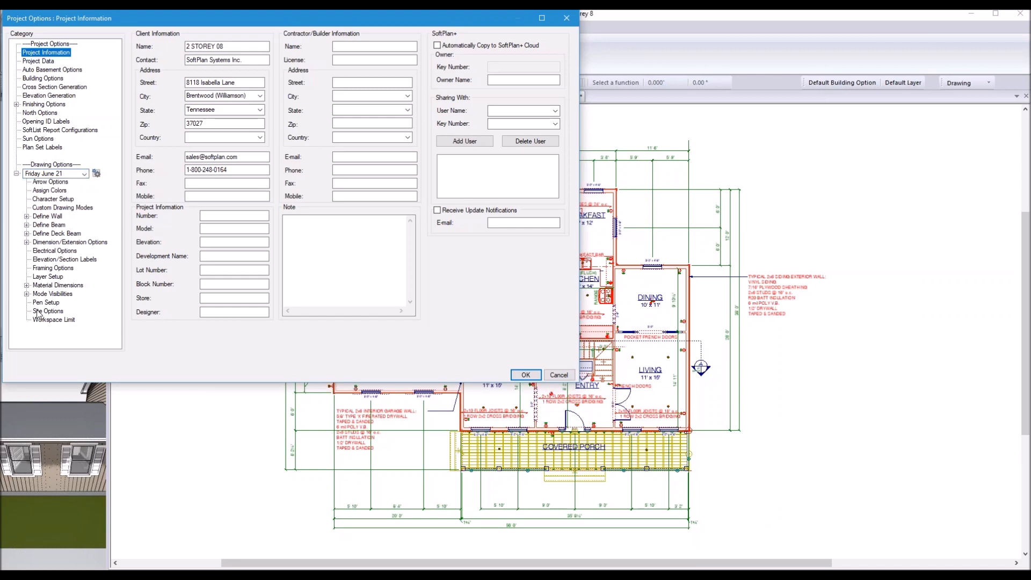
left_click(46, 200)
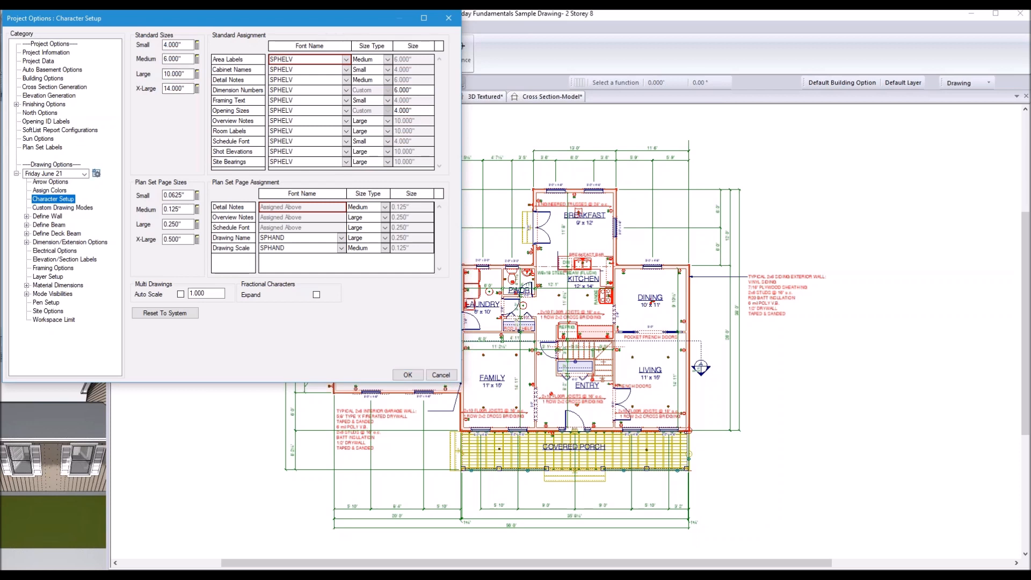
left_click(96, 173)
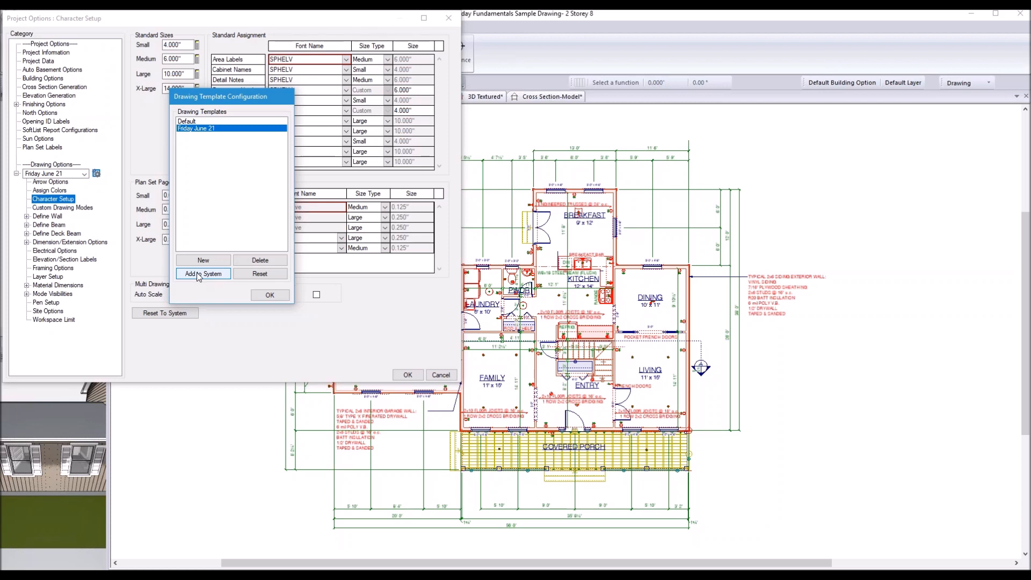
Step: Accept the Friday June 21 template configuration and cancel Project Options to return to Main Floor Plan
left_click(267, 295)
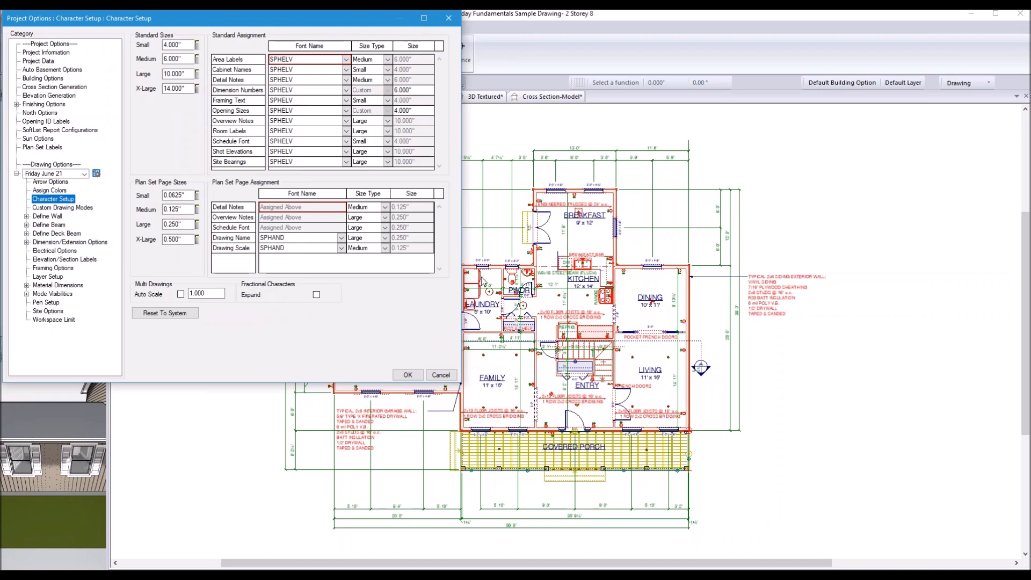
left_click(444, 375)
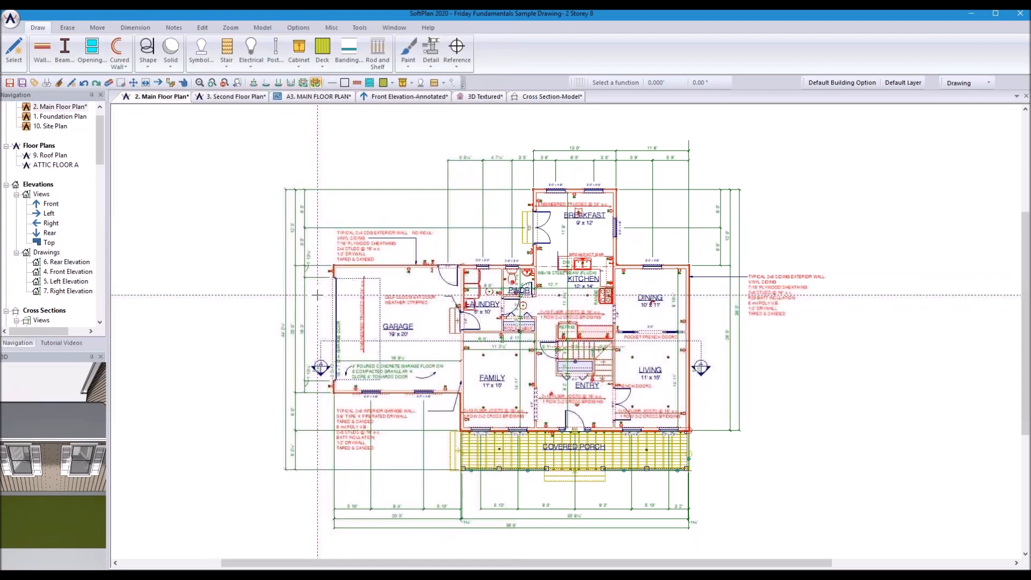
left_click(12, 19)
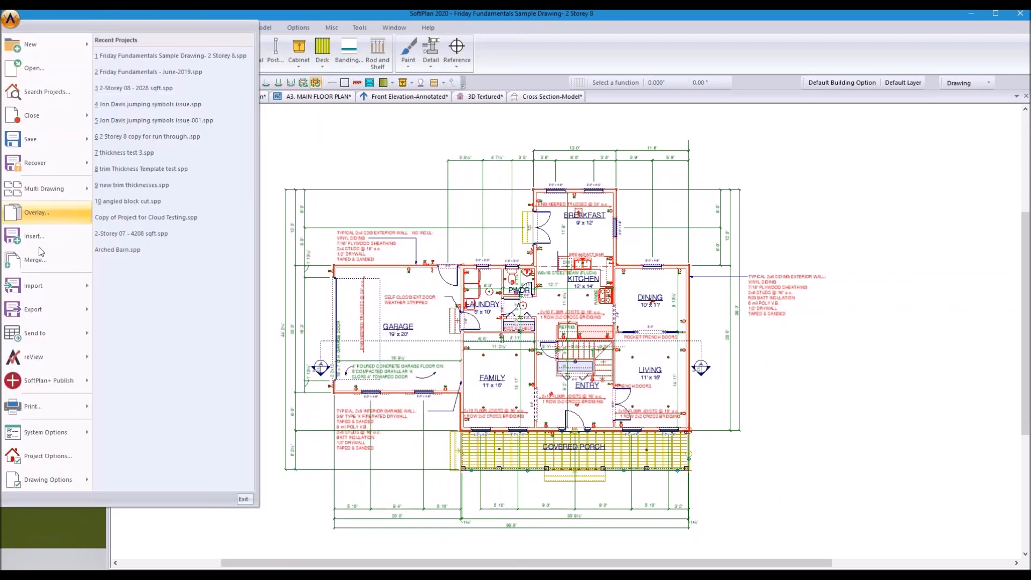
mouse_move(47, 481)
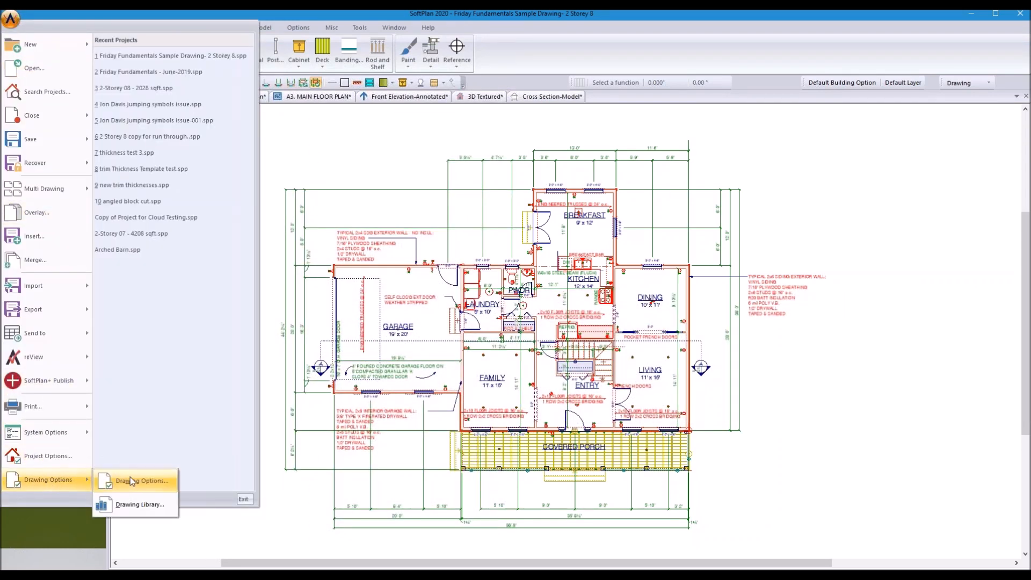
left_click(135, 484)
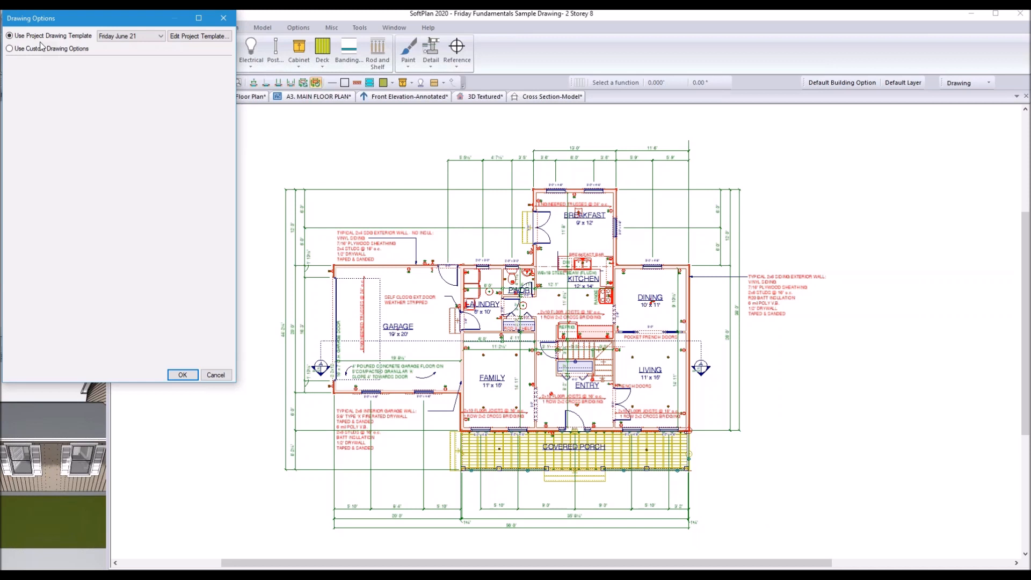
left_click(10, 48)
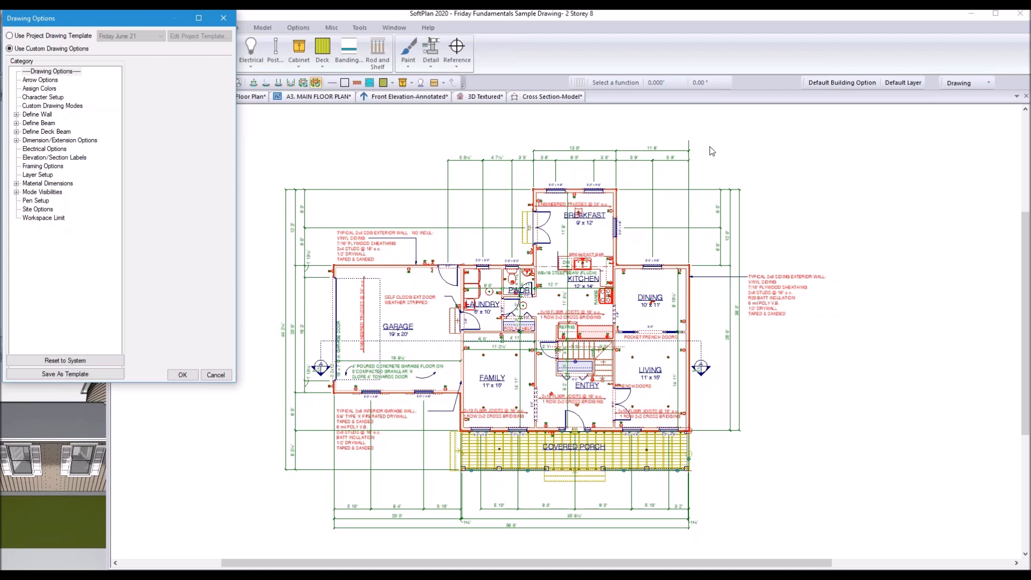
left_click(995, 418)
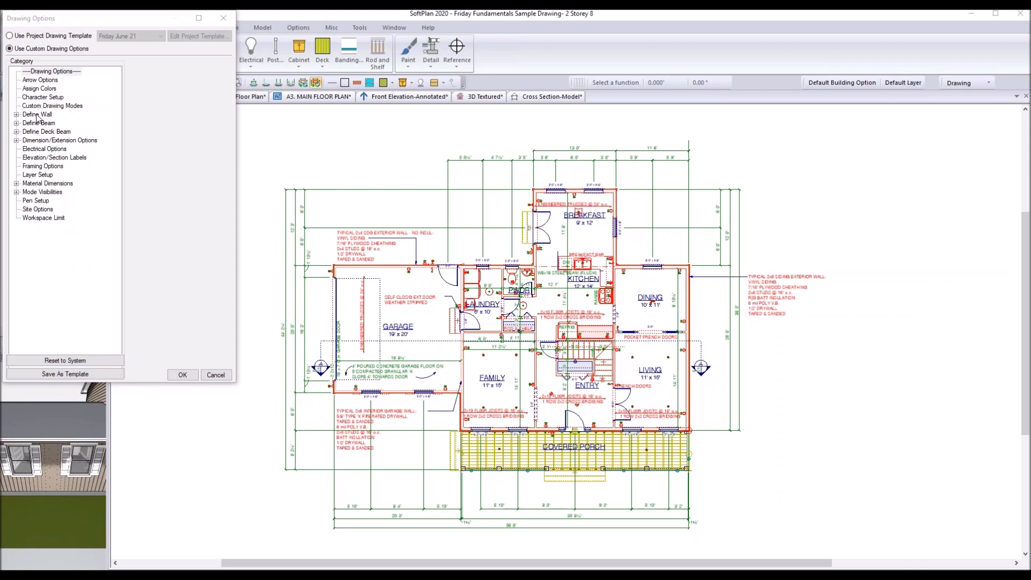
left_click(224, 19)
left_click(11, 20)
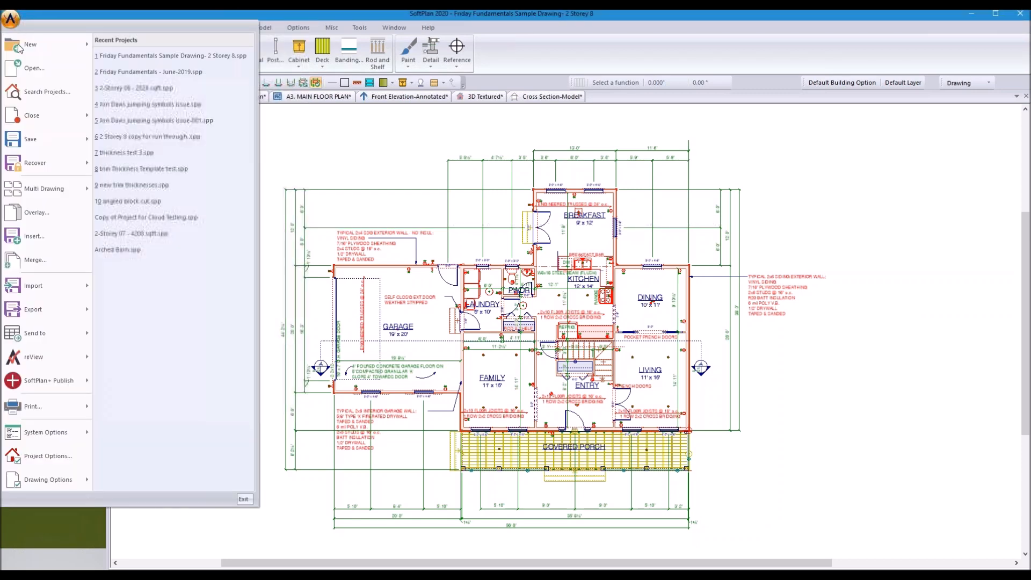
left_click(33, 455)
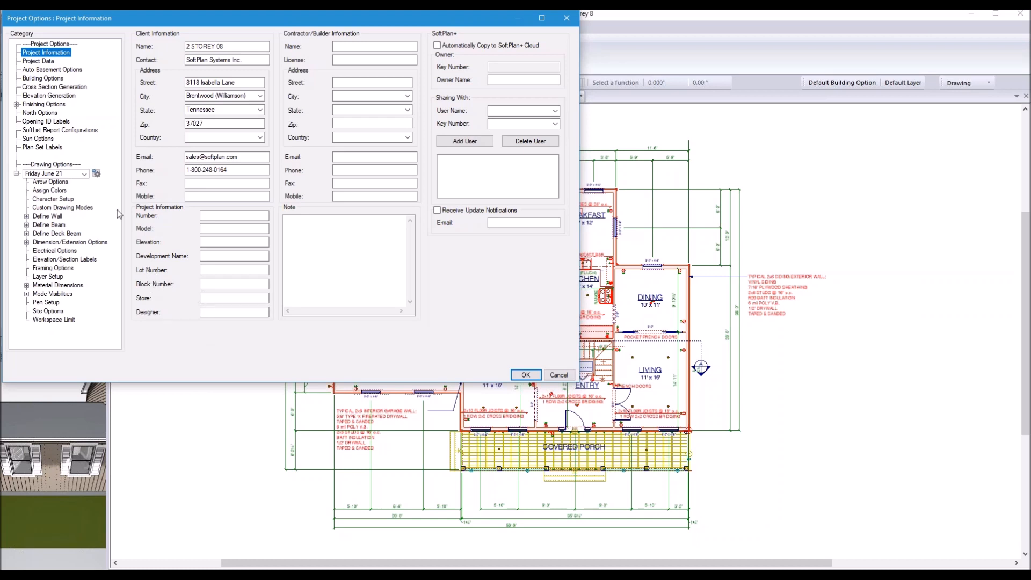
left_click(84, 174)
left_click(84, 174)
left_click(526, 375)
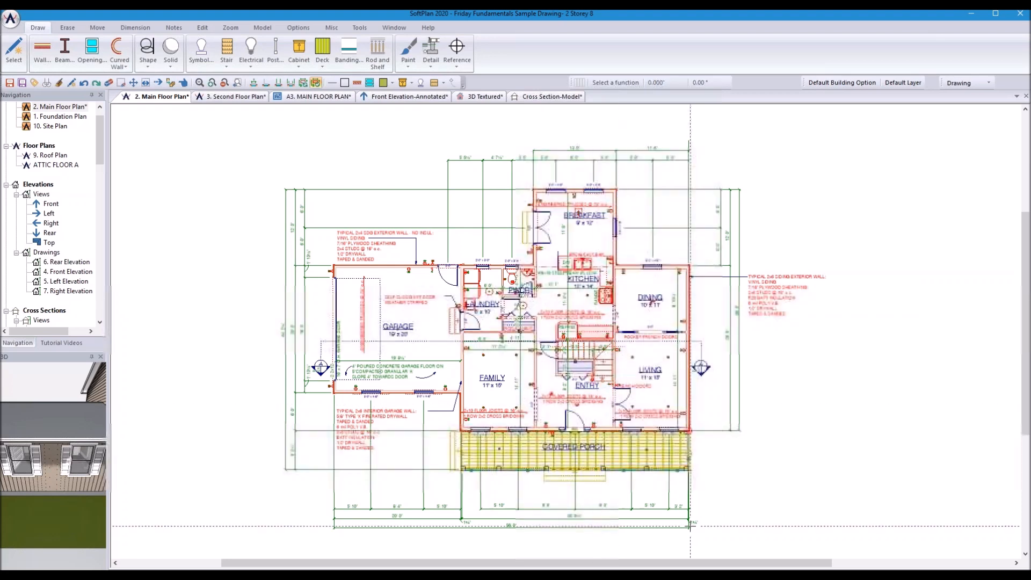
Step: Switch to Google Earth Pro, tilt the view around Waterloo Building Site 1, and start a placemark
mouse_move(540, 575)
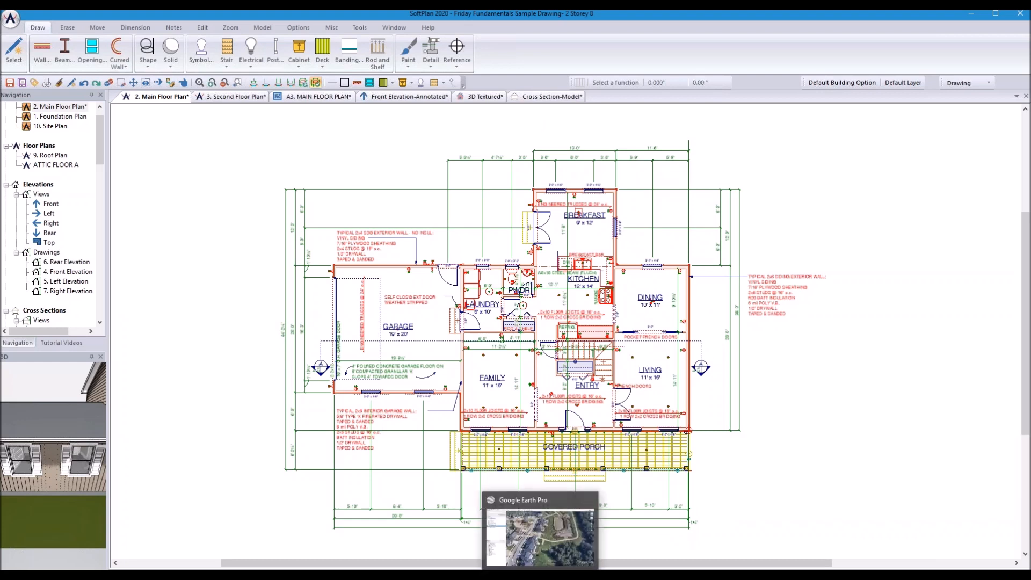
left_click(540, 537)
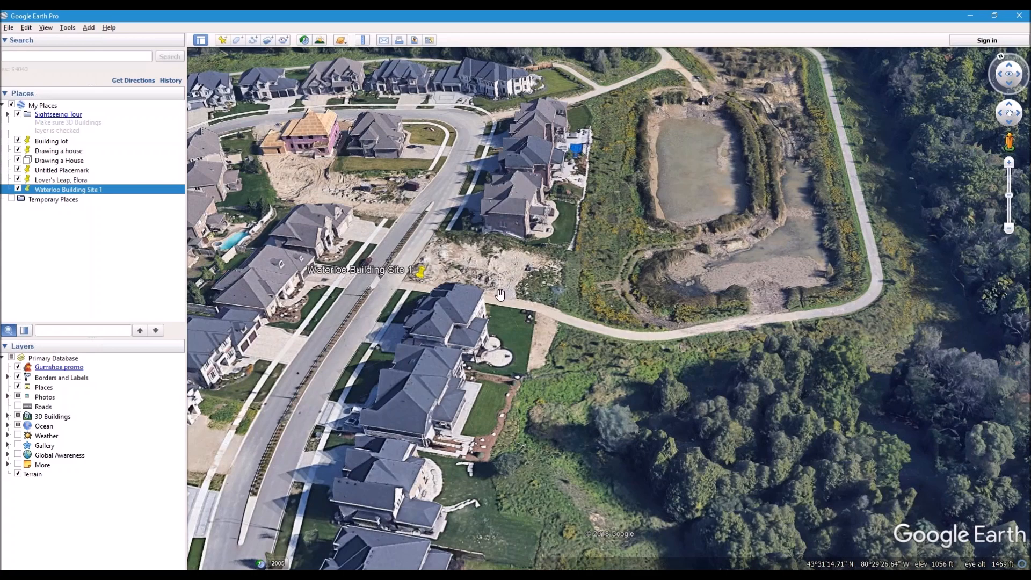
middle_click_drag(499, 278, 242, 207)
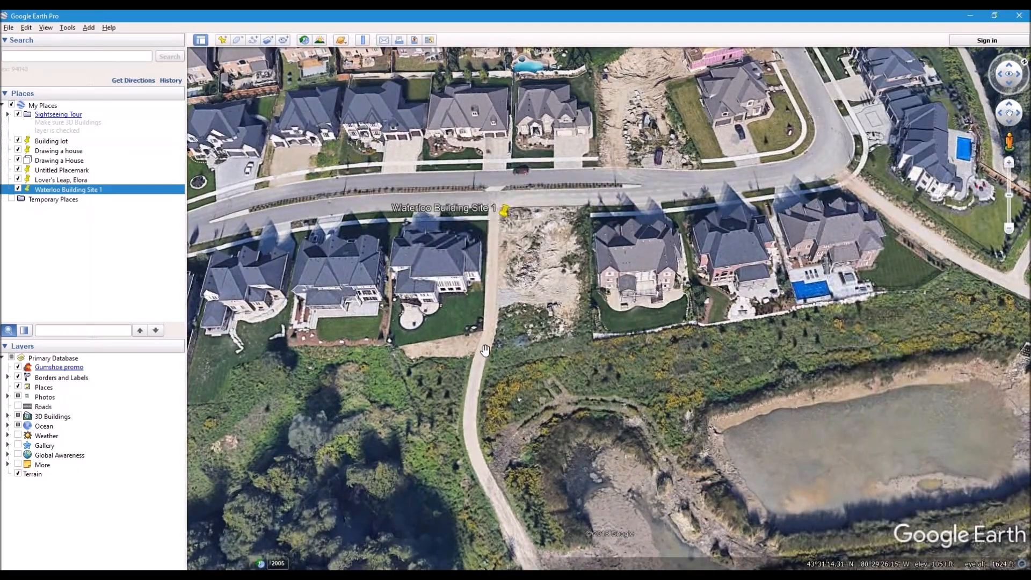
middle_click_drag(486, 353, 491, 309)
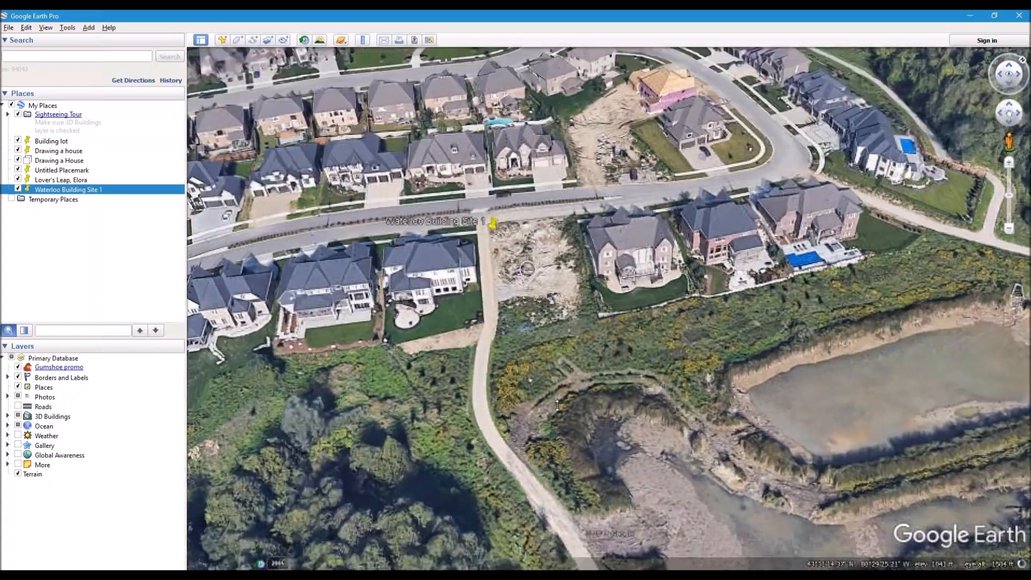
middle_click_drag(558, 406, 516, 331)
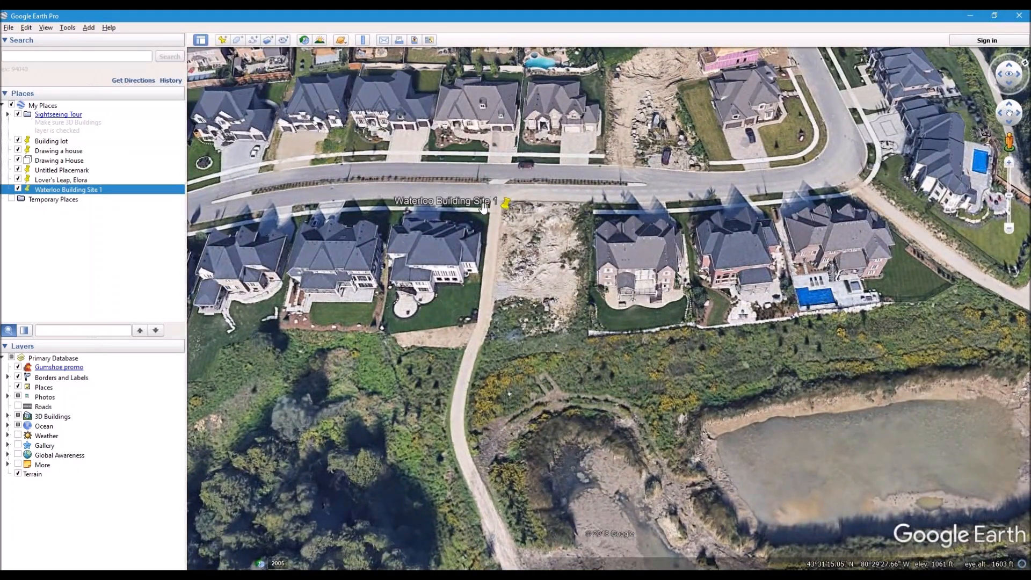
left_click(222, 40)
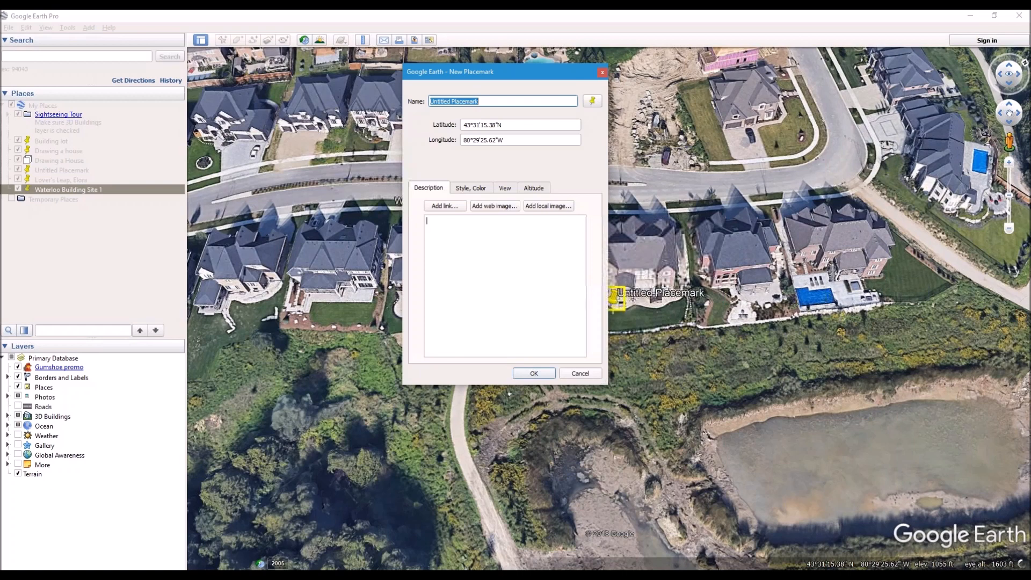
Step: Save a placemark named Friday on the house beside the building site
type("Fr")
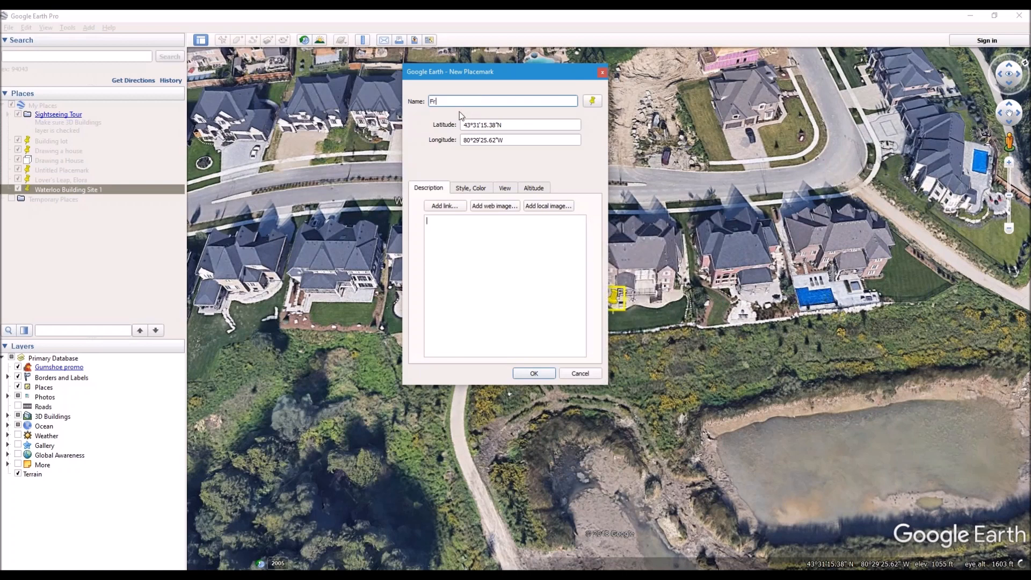
type("iday")
left_click(527, 372)
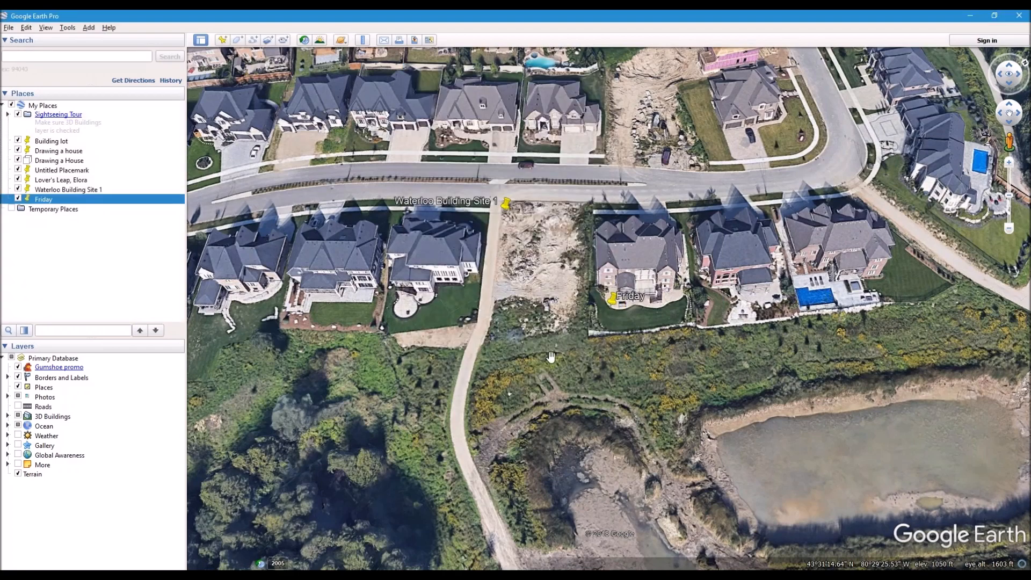
left_click_drag(617, 299, 607, 379)
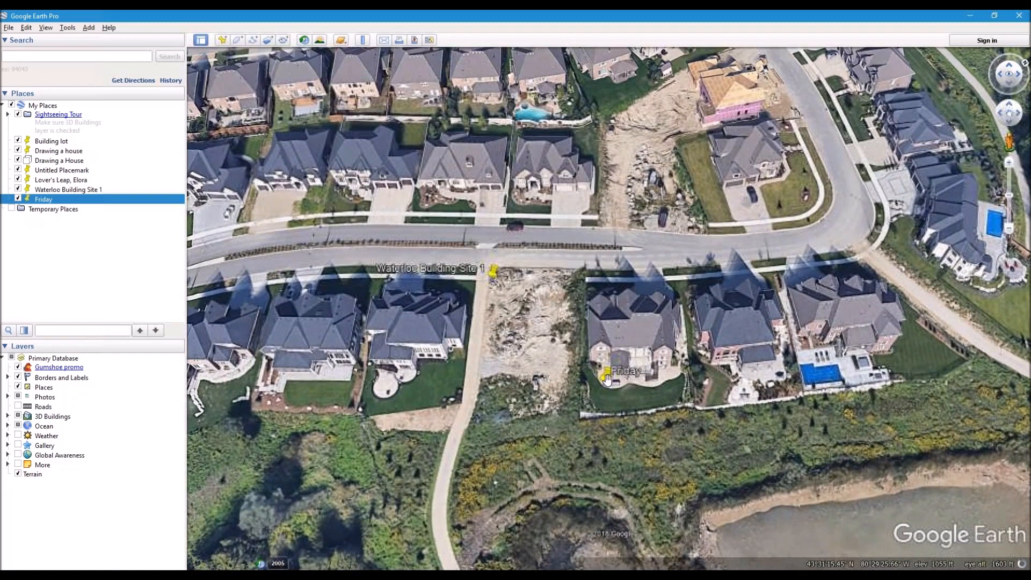
right_click(607, 379)
key("Escape")
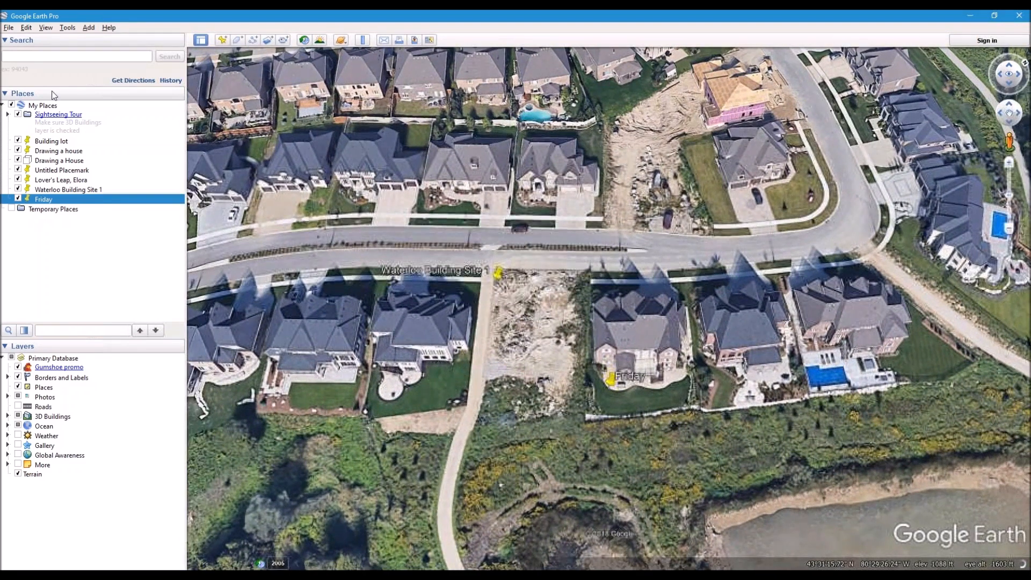
left_click(223, 40)
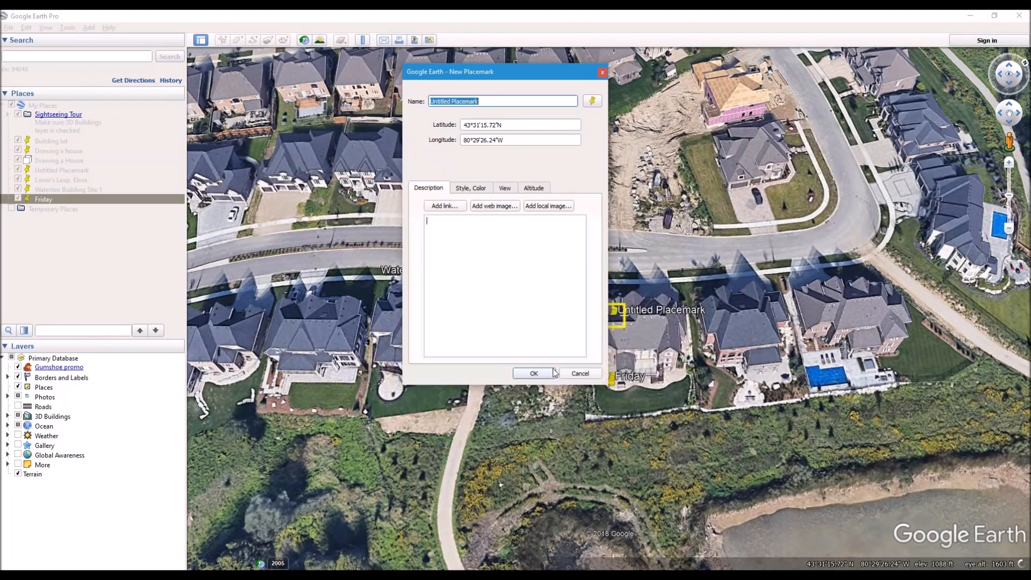
Step: Pin a second placemark named Friday 2 on the neighbouring house and save it
left_click_drag(514, 73, 371, 86)
left_click_drag(613, 322, 590, 286)
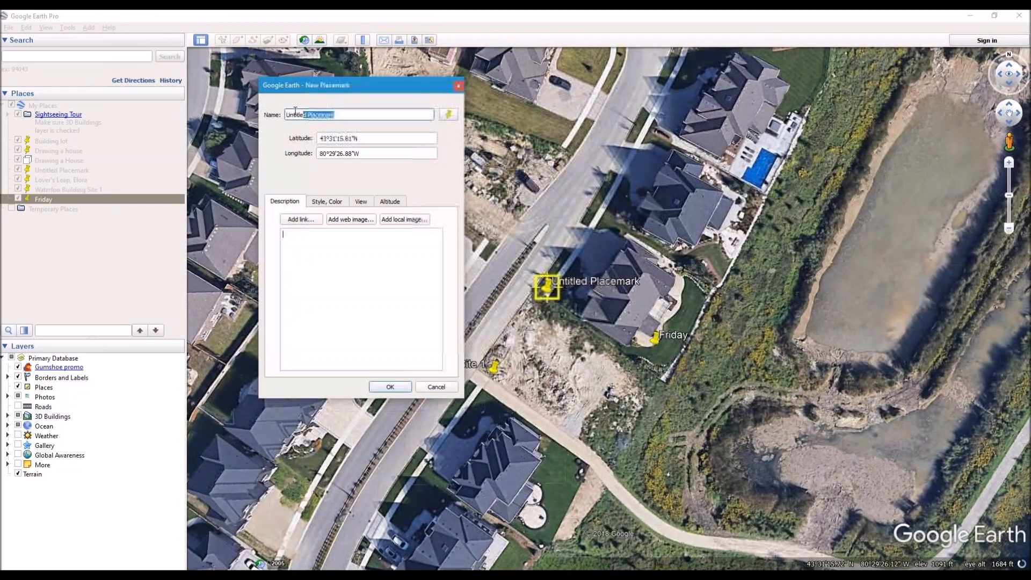
type("Fr")
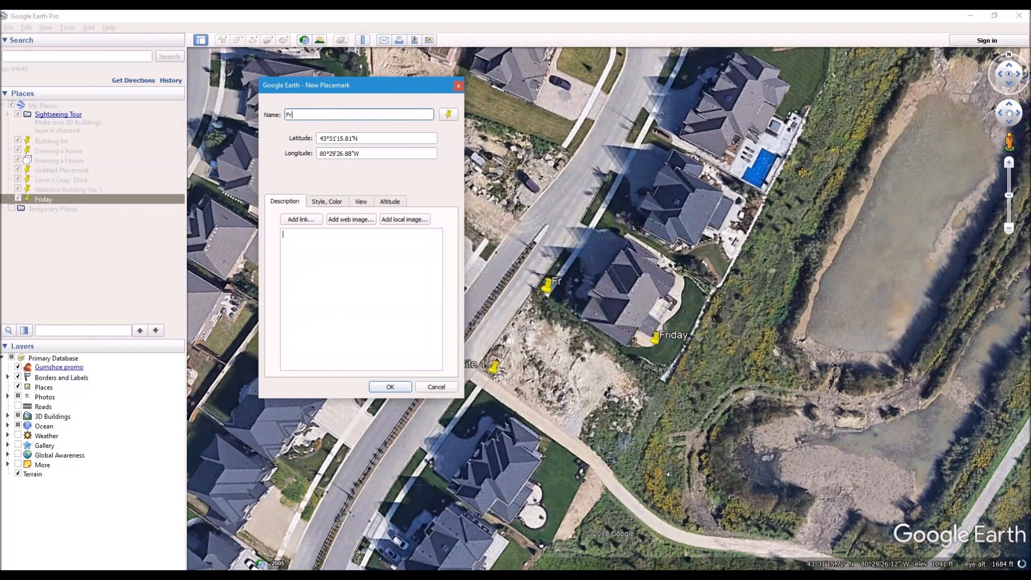
type("iday 2")
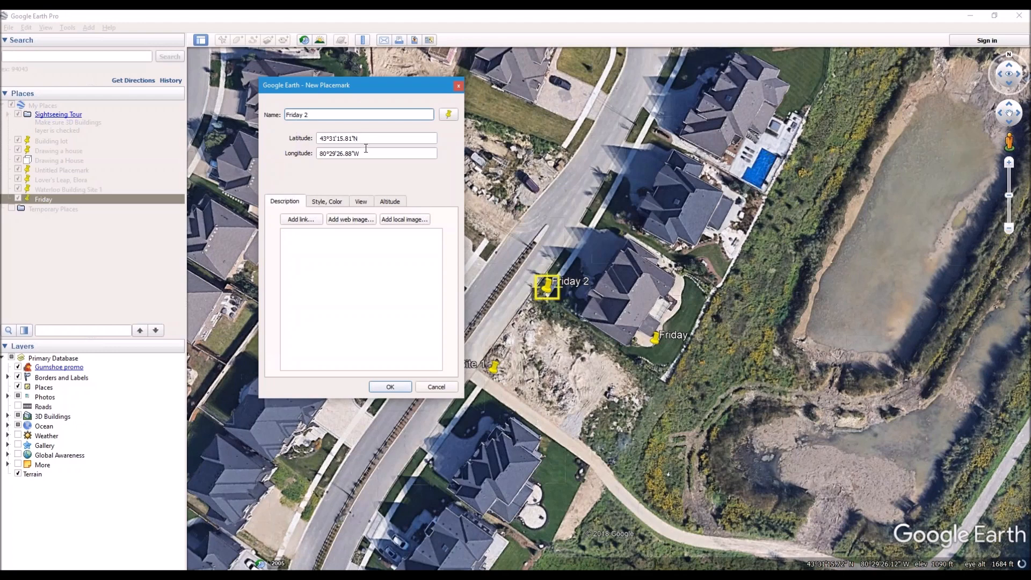
left_click(396, 385)
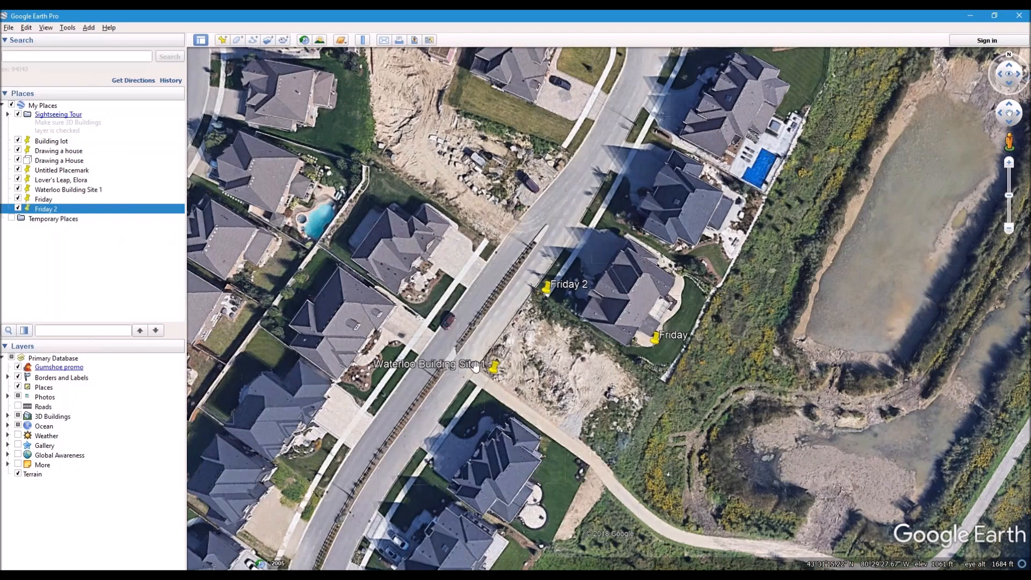
Step: Tilt the map into an oblique 3D view, then return to the SoftPlan floor plan
mouse_move(597, 409)
middle_mouse_down()
mouse_move(601, 385)
mouse_move(589, 433)
mouse_move(592, 401)
middle_mouse_up()
middle_click_drag(591, 242, 544, 424)
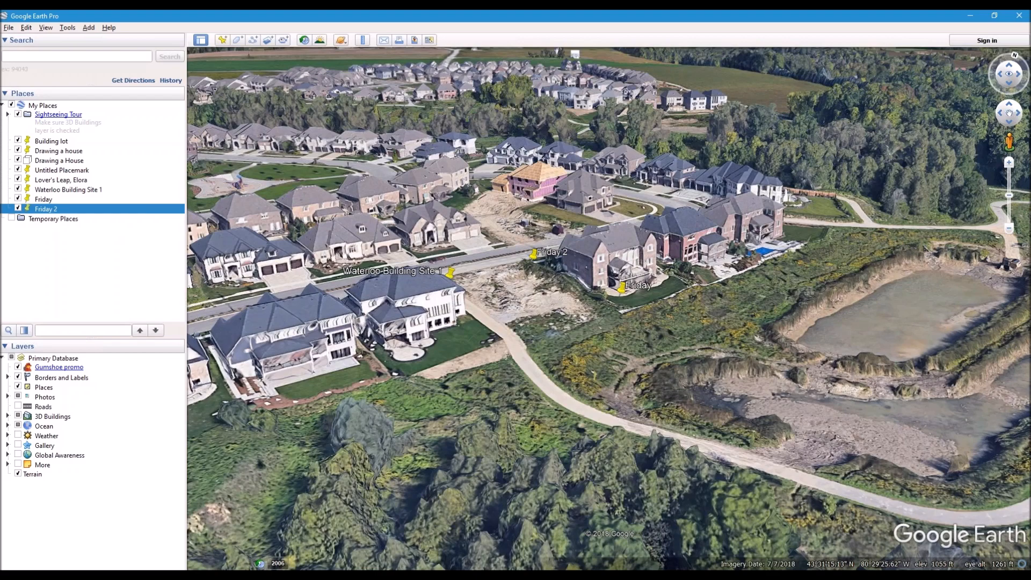
left_click(594, 529)
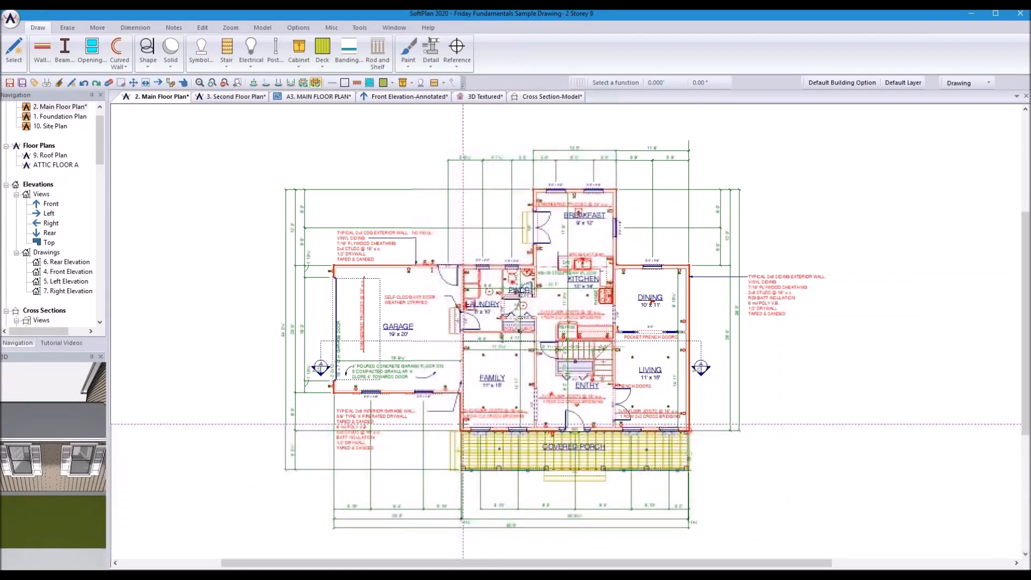
Step: Create a new project named Site Topo, saving all open drawings first
left_click(10, 18)
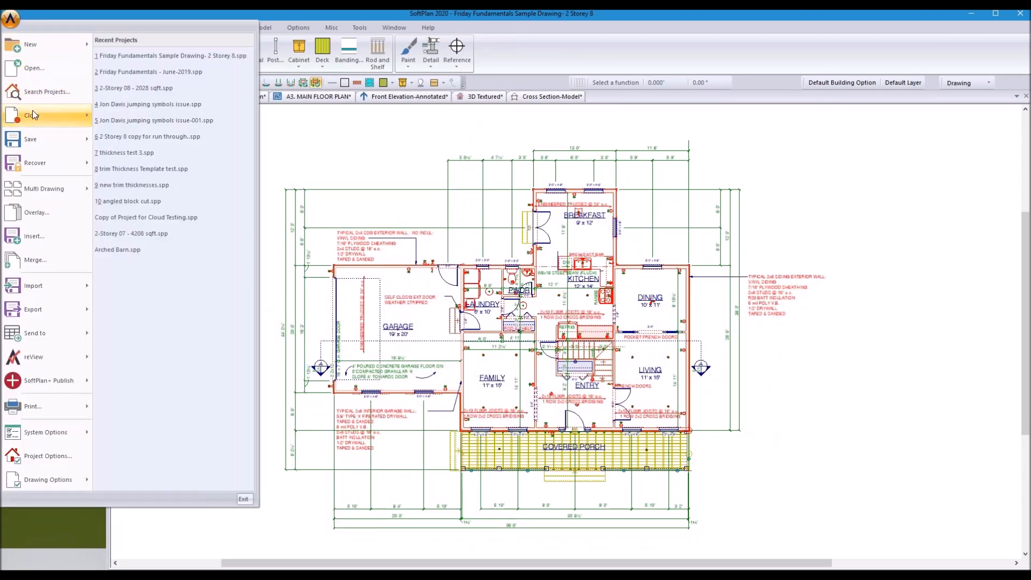
mouse_move(32, 110)
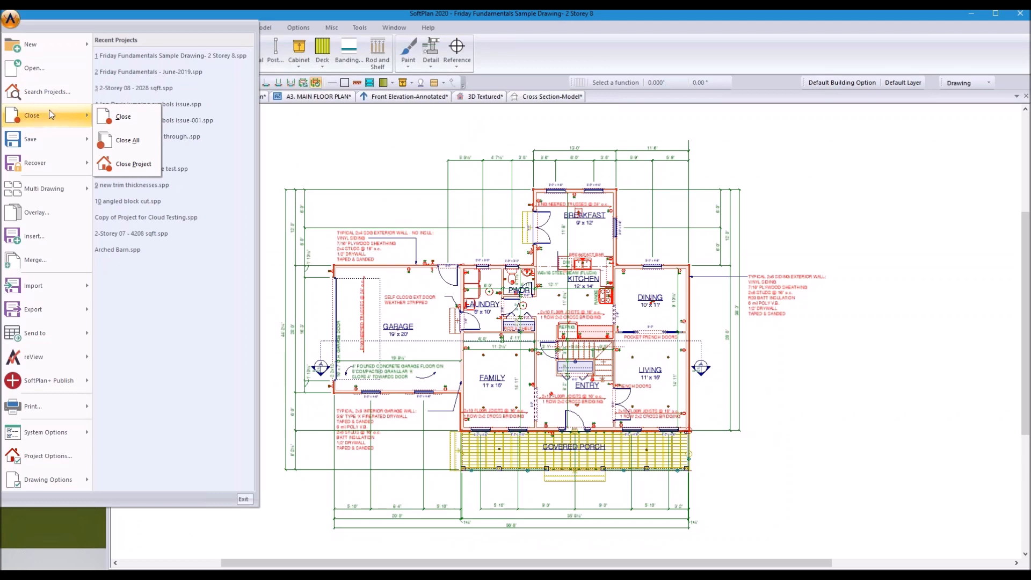
mouse_move(32, 45)
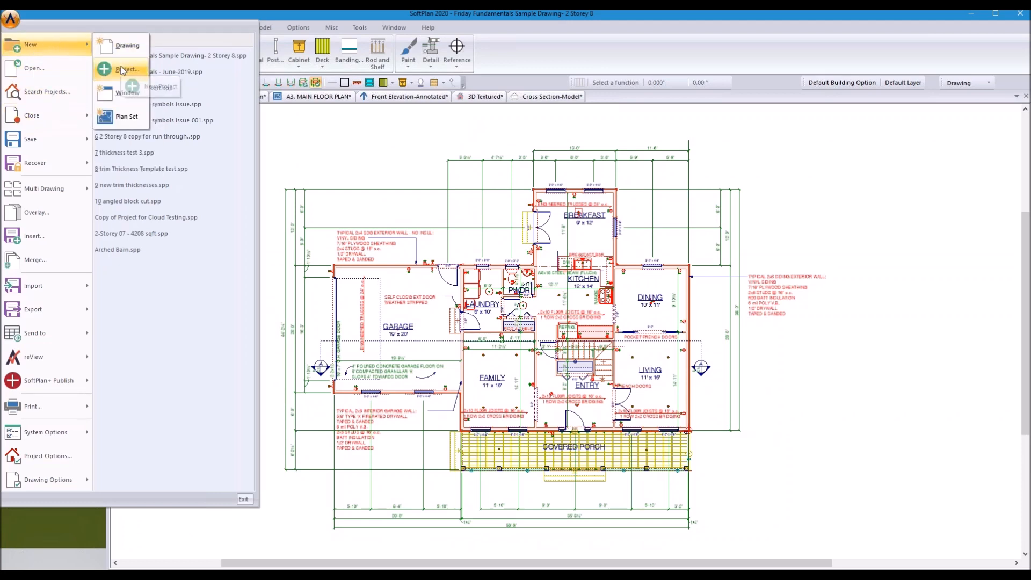
left_click(122, 69)
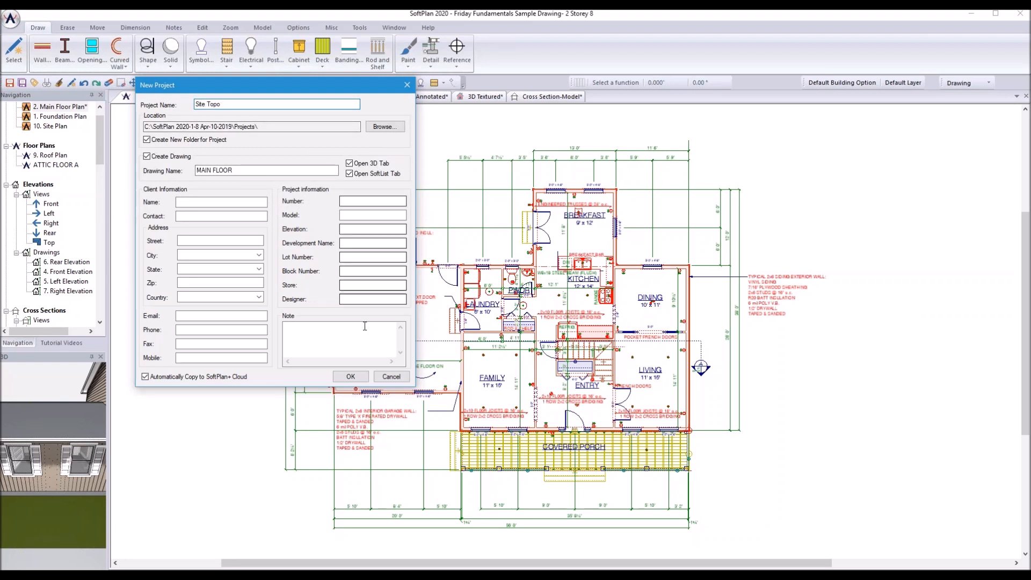
left_click(351, 377)
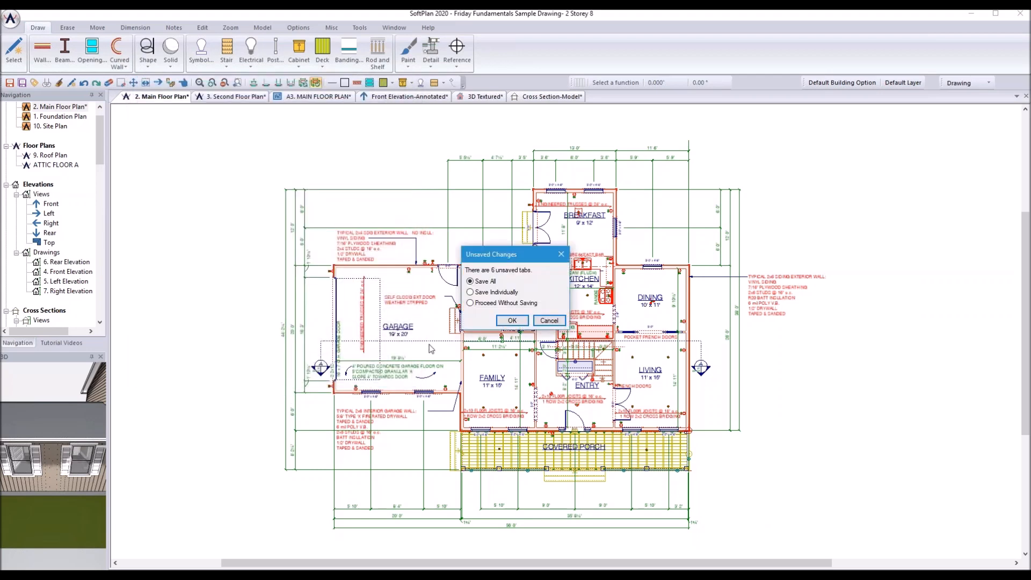
left_click(512, 322)
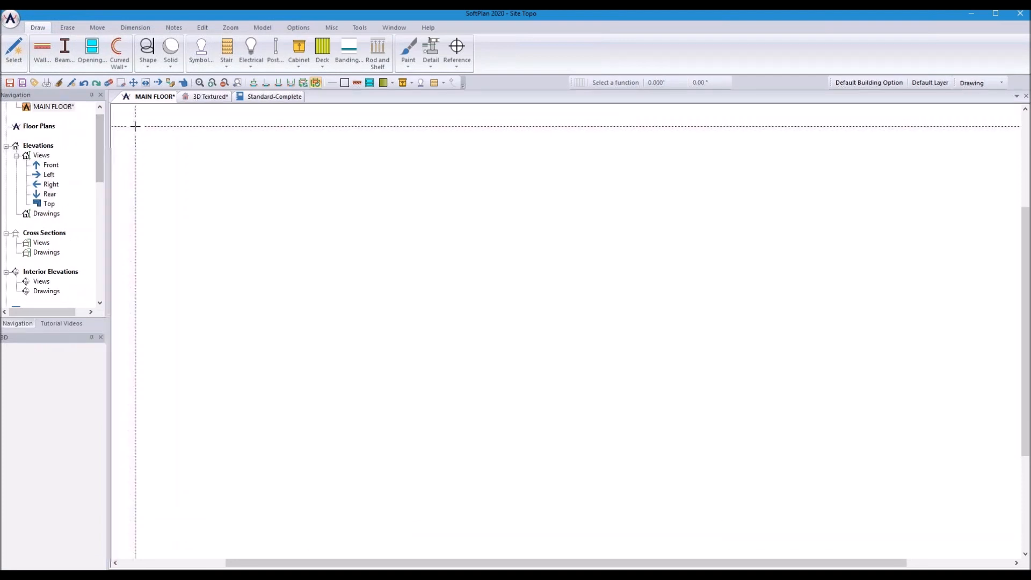
left_click(11, 19)
Step: Create a new blank drawing in Site Topo and save it under the file name Site
mouse_move(69, 48)
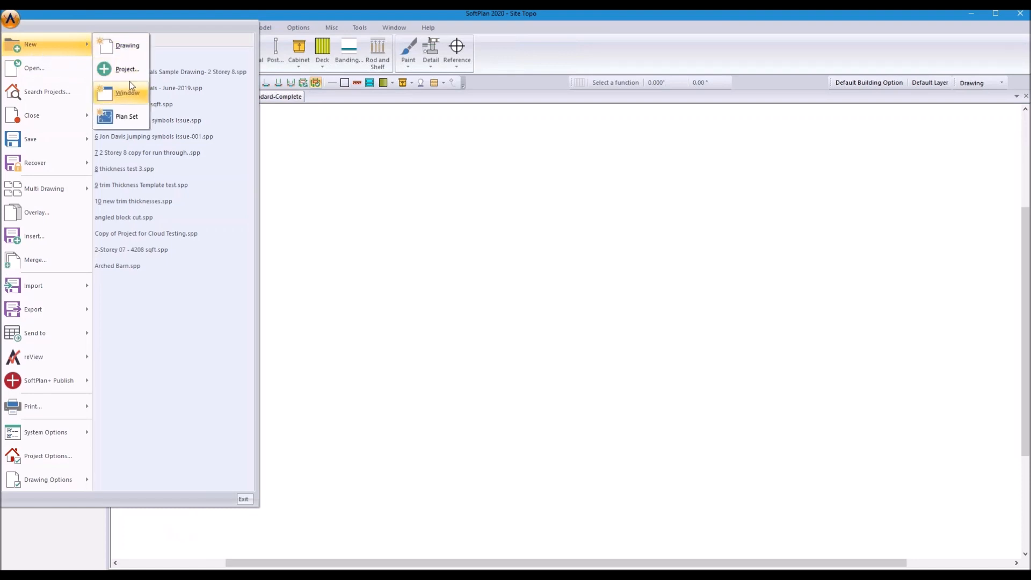
left_click(129, 48)
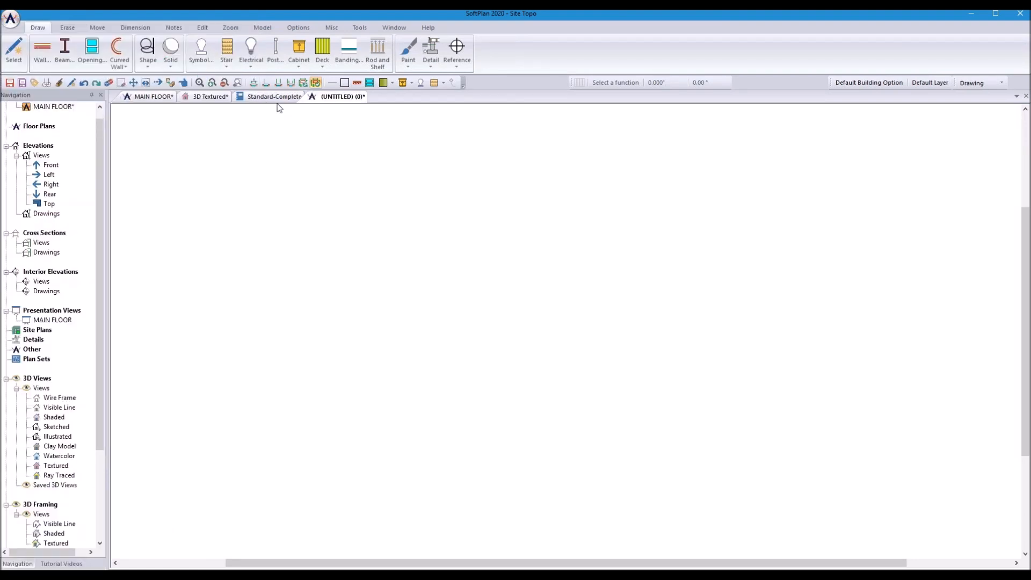
left_click(10, 83)
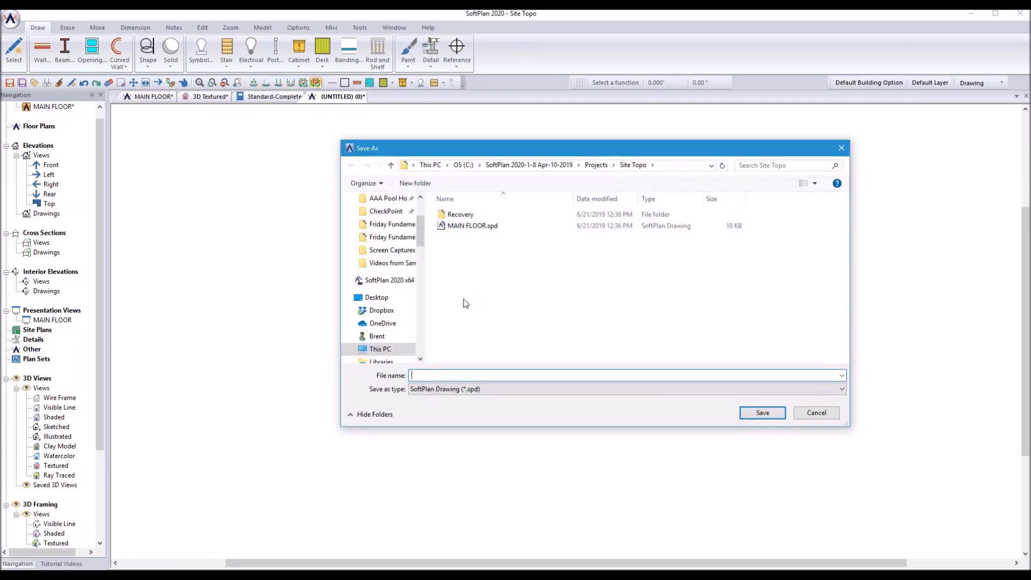
type("Site")
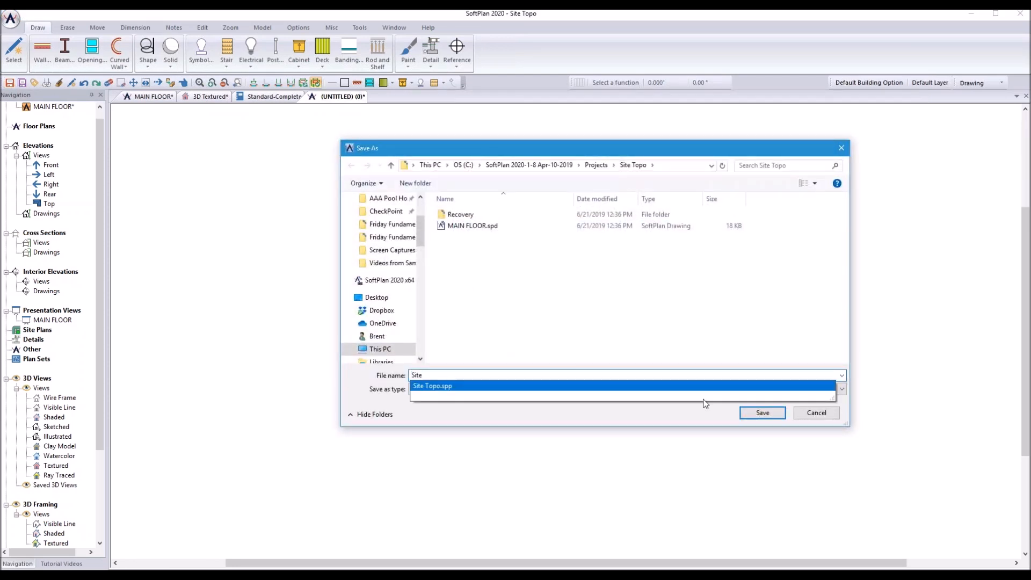
left_click(763, 413)
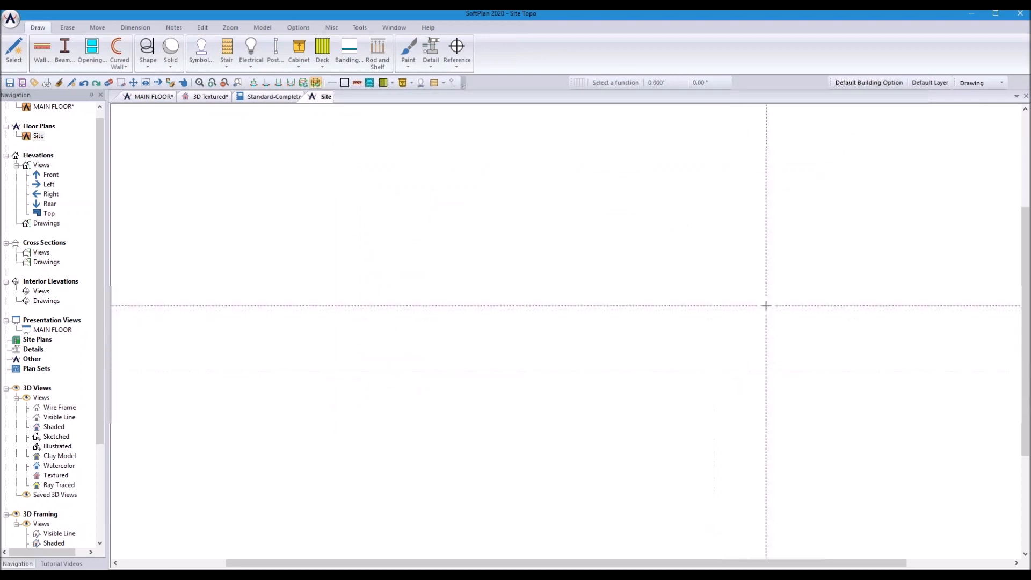
Step: Switch the Site drawing to Site mode
left_click(973, 83)
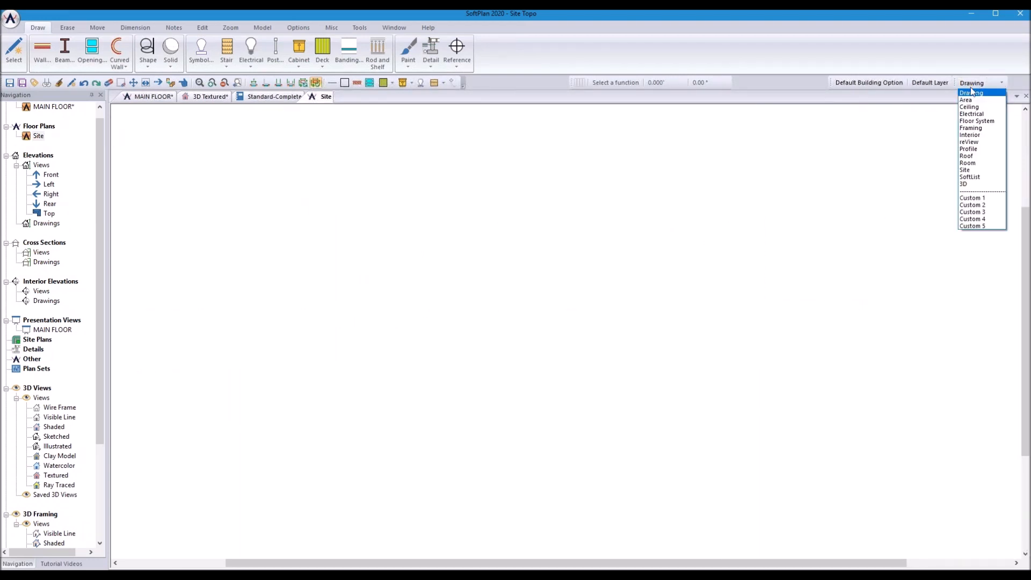
left_click(965, 170)
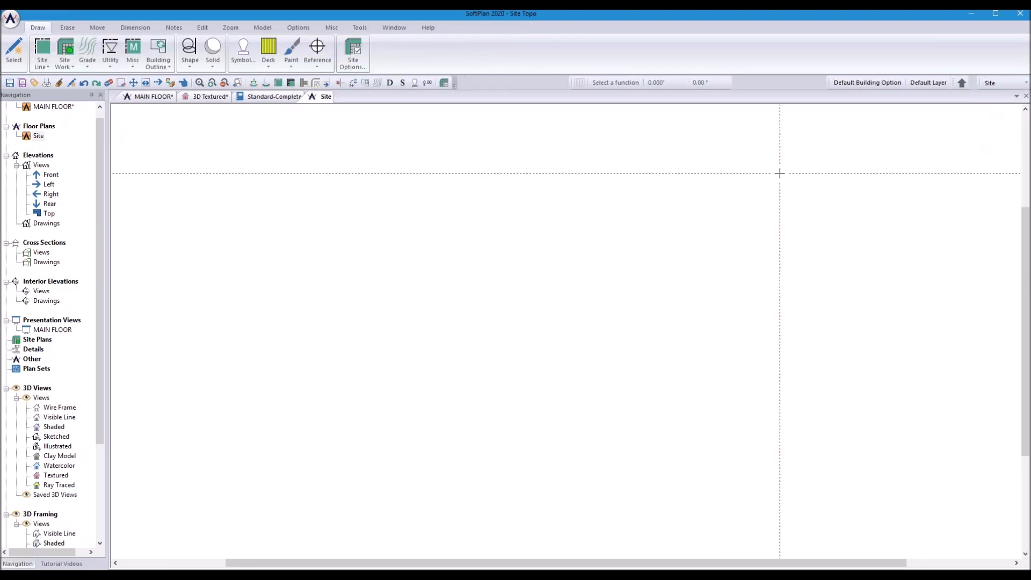
left_click(11, 19)
mouse_move(41, 481)
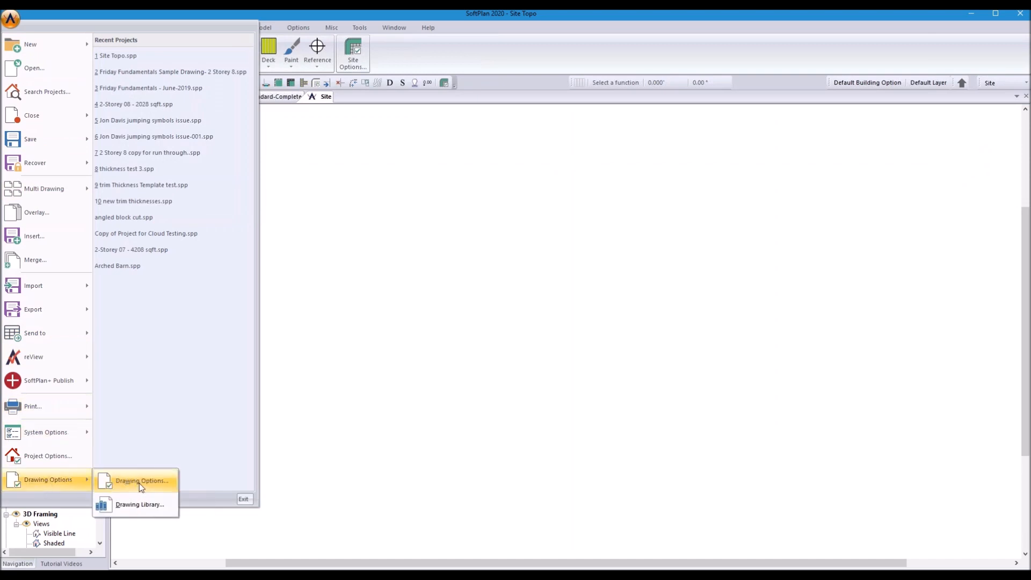
Step: Give the drawing custom drawing options with a 420-foot workspace limit width
left_click(139, 482)
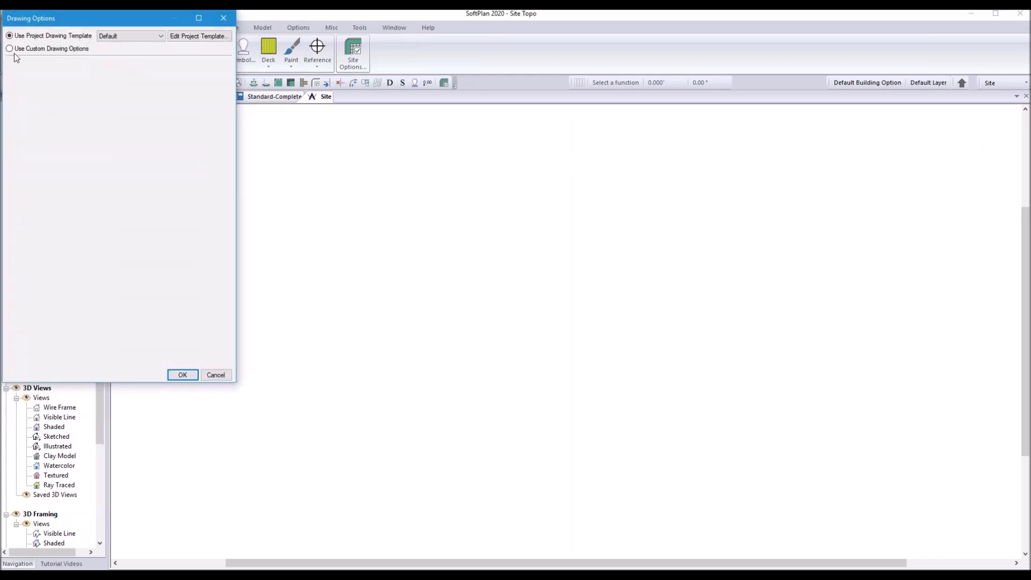
left_click(10, 49)
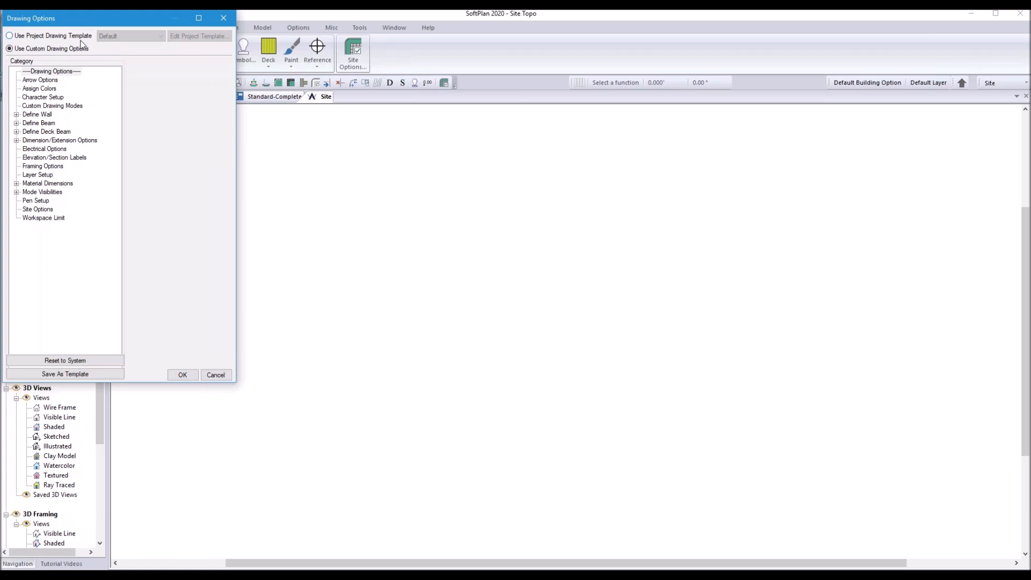
left_click(36, 218)
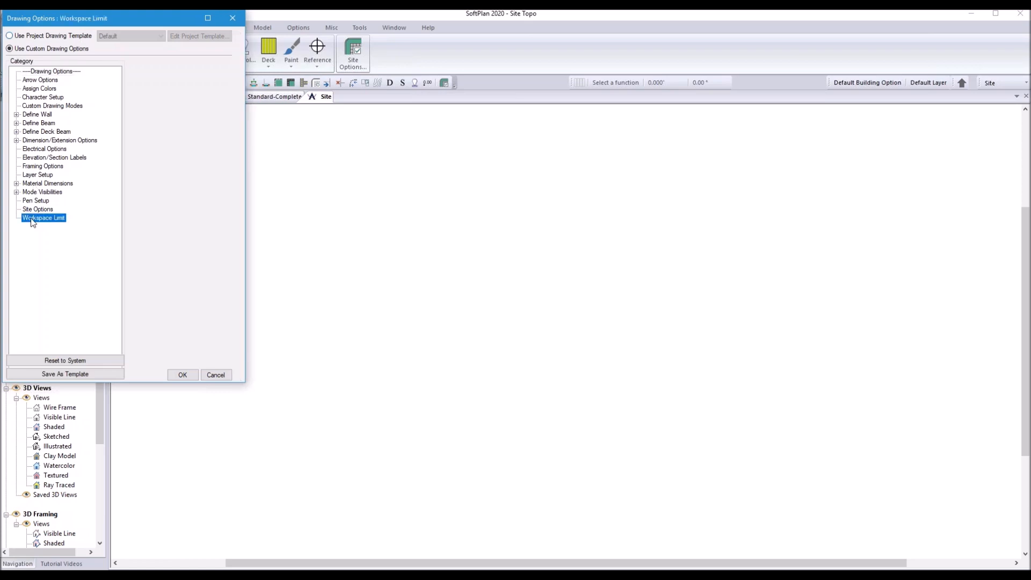
left_click(218, 74)
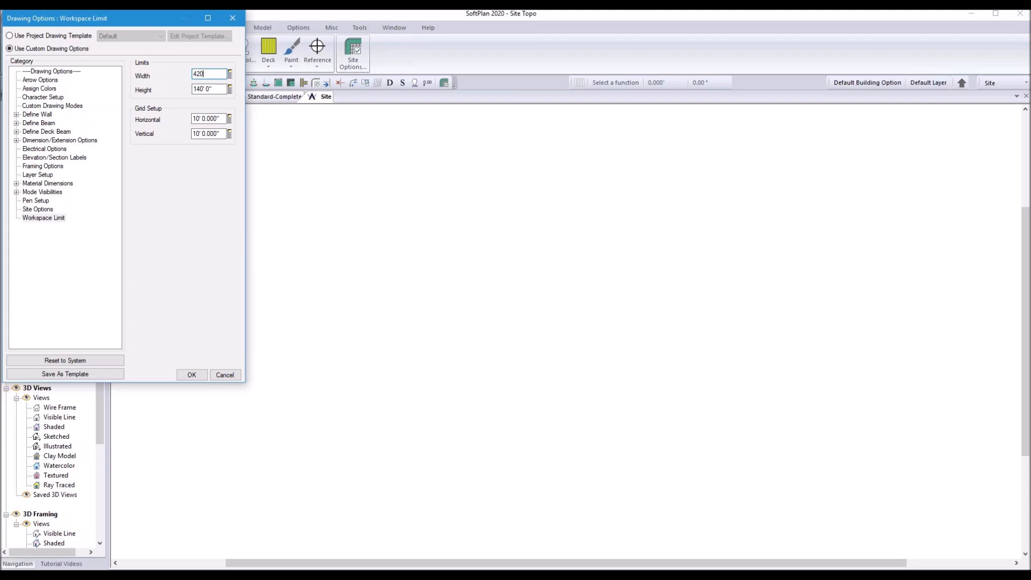
type("420")
left_click(221, 89)
left_click(192, 376)
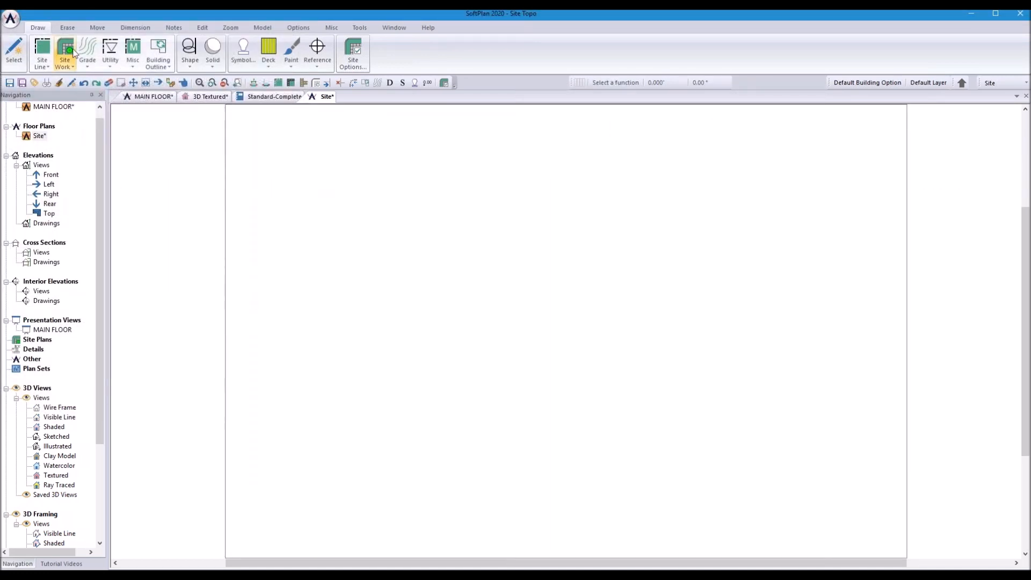
left_click(42, 60)
Step: Draw a closed rectangular property line around the lot using straight lines, then right-click it
mouse_move(67, 84)
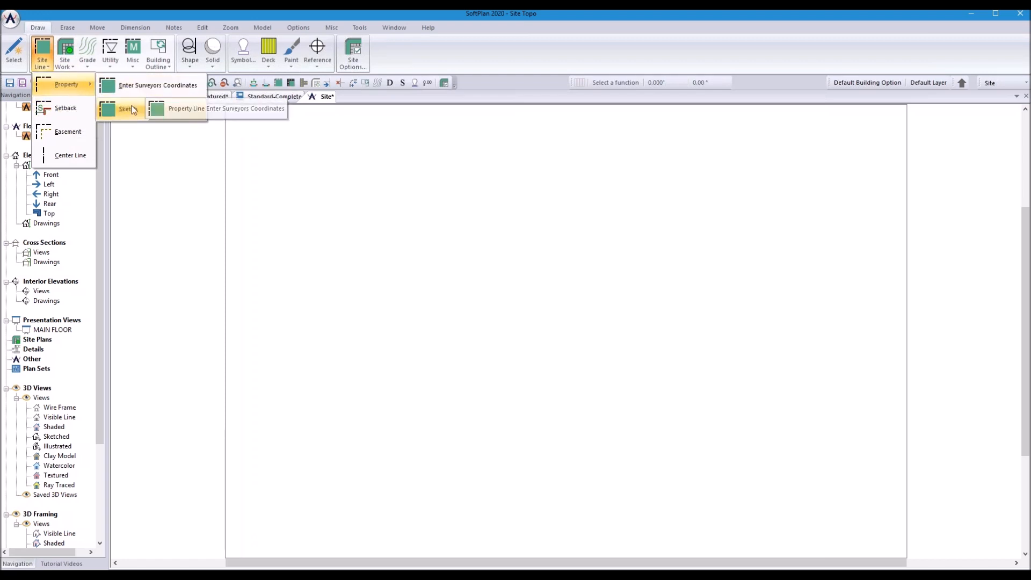
left_click(145, 86)
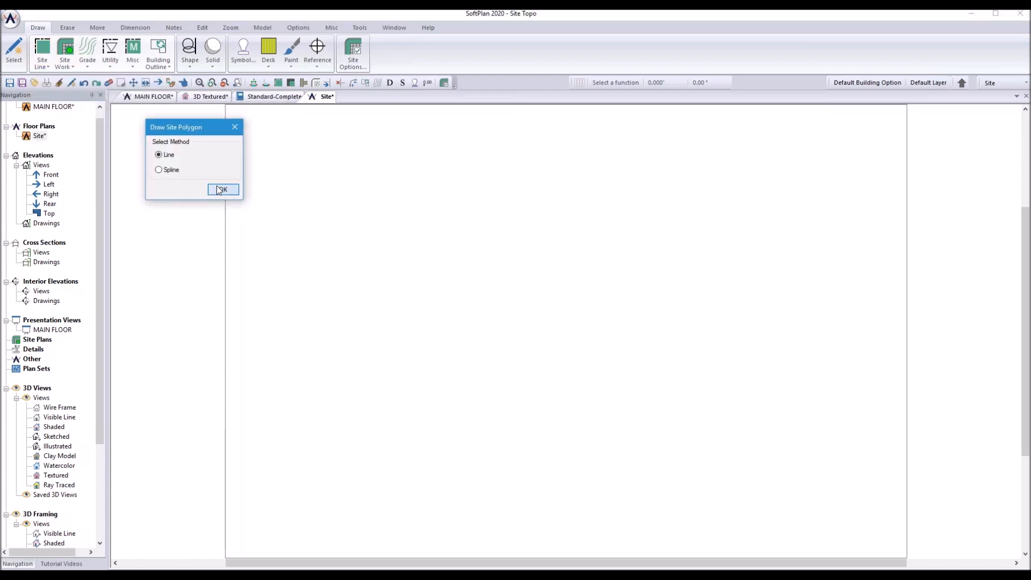
left_click(222, 190)
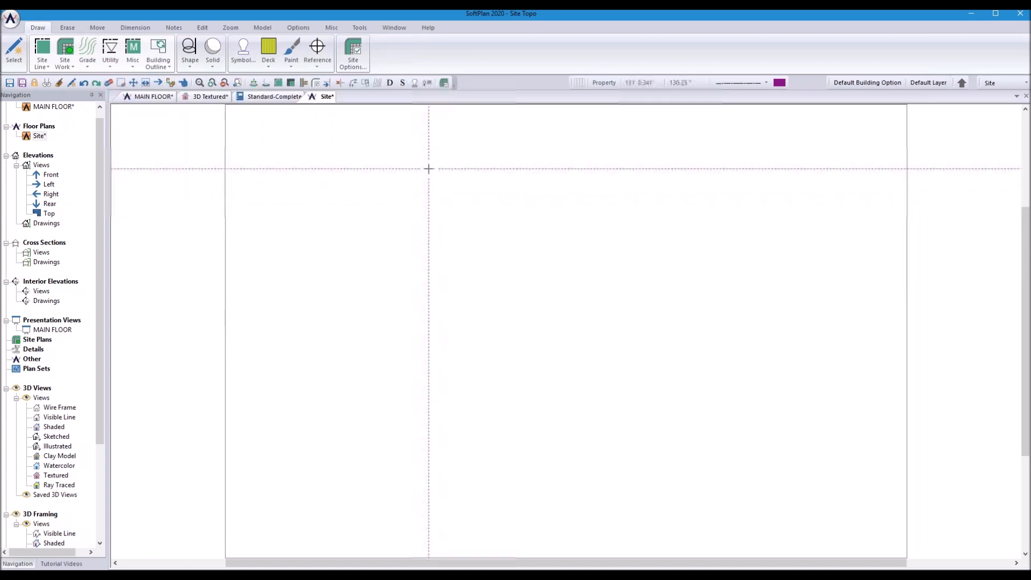
left_click(367, 204)
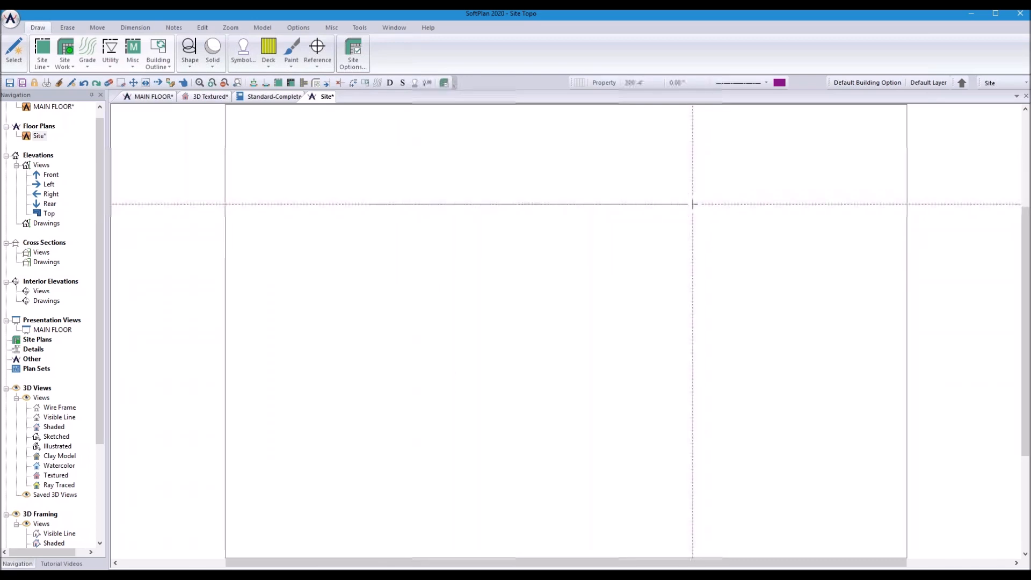
left_click(697, 204)
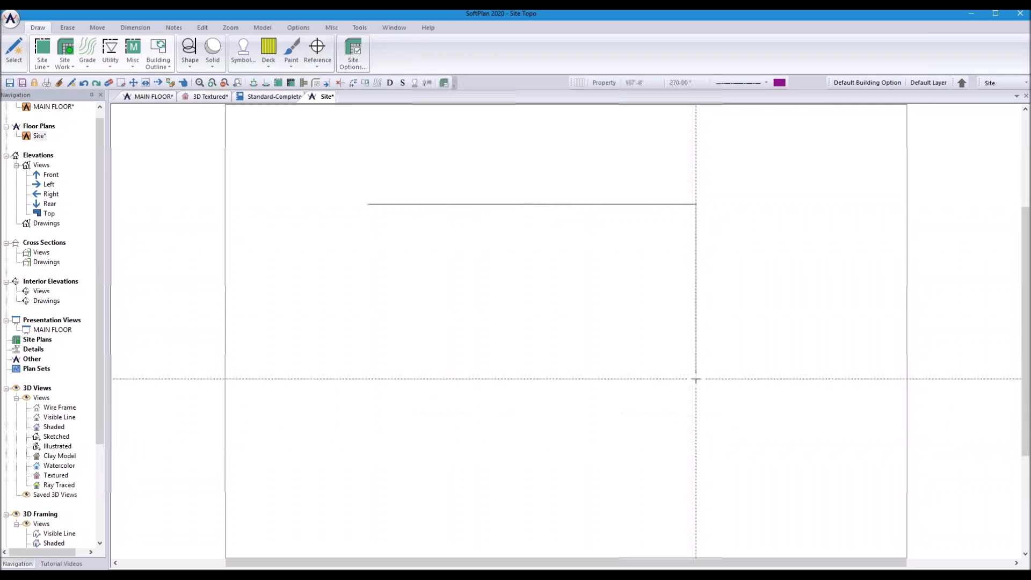
left_click(696, 340)
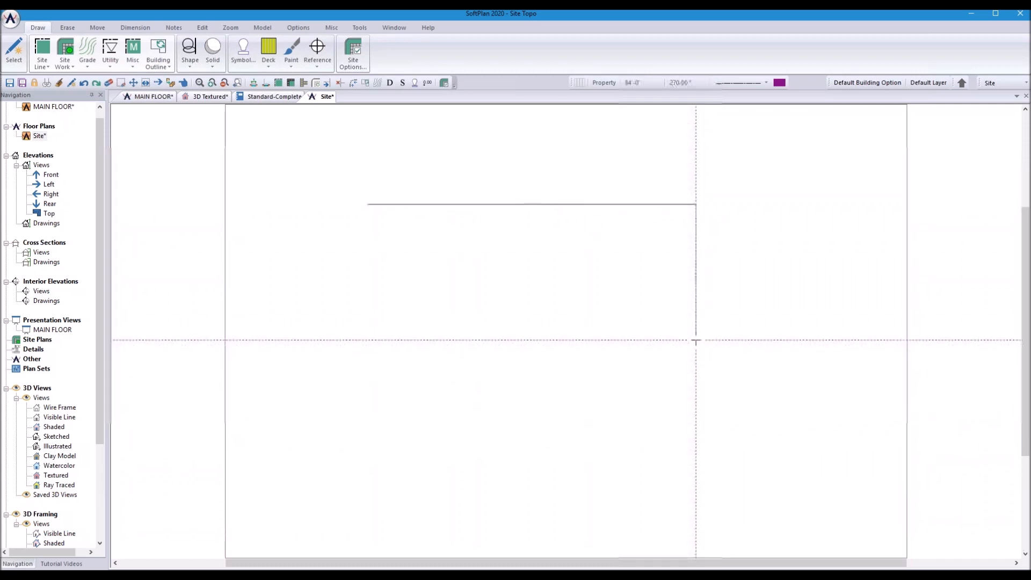
left_click(368, 340)
left_click(368, 204)
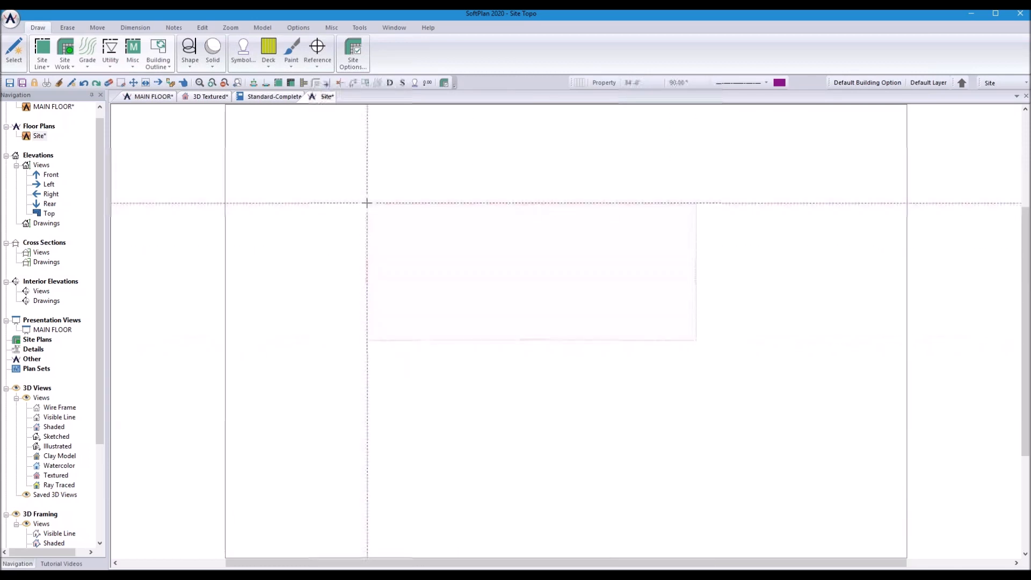
right_click(412, 248)
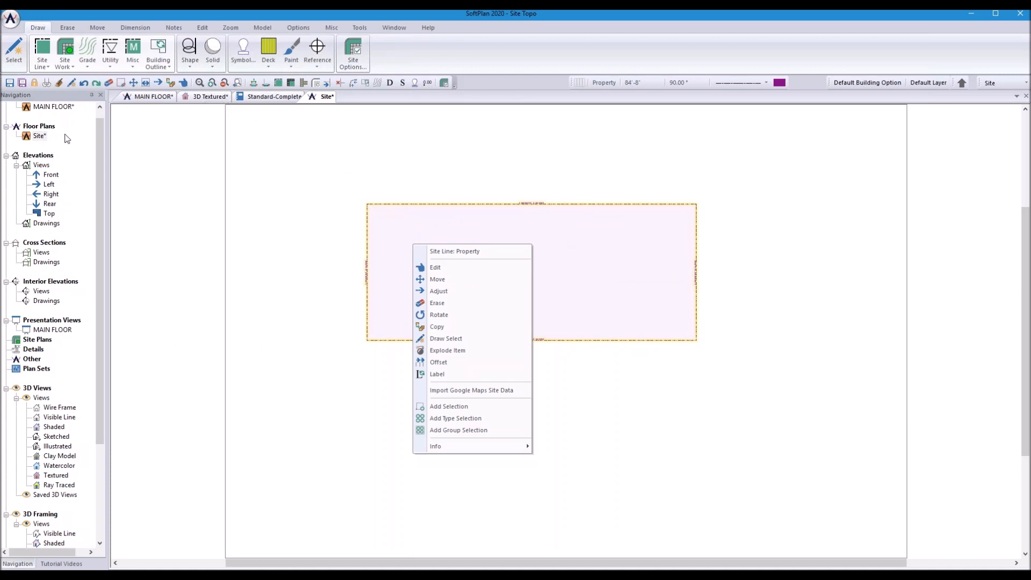
Step: Dismiss the property line's menu and scroll the Navigation tree back to the top
left_click_drag(99, 144, 101, 132)
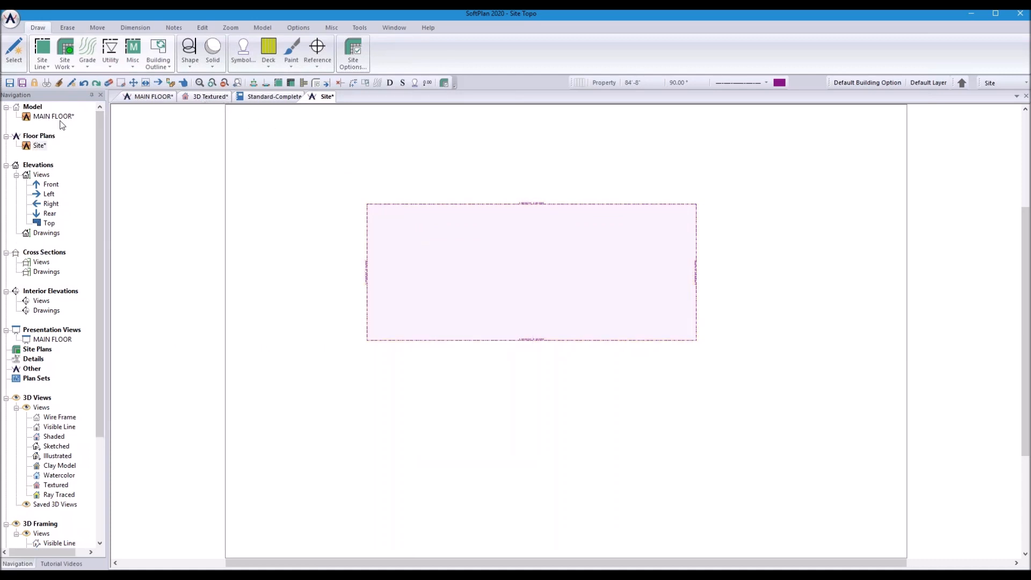
mouse_move(62, 120)
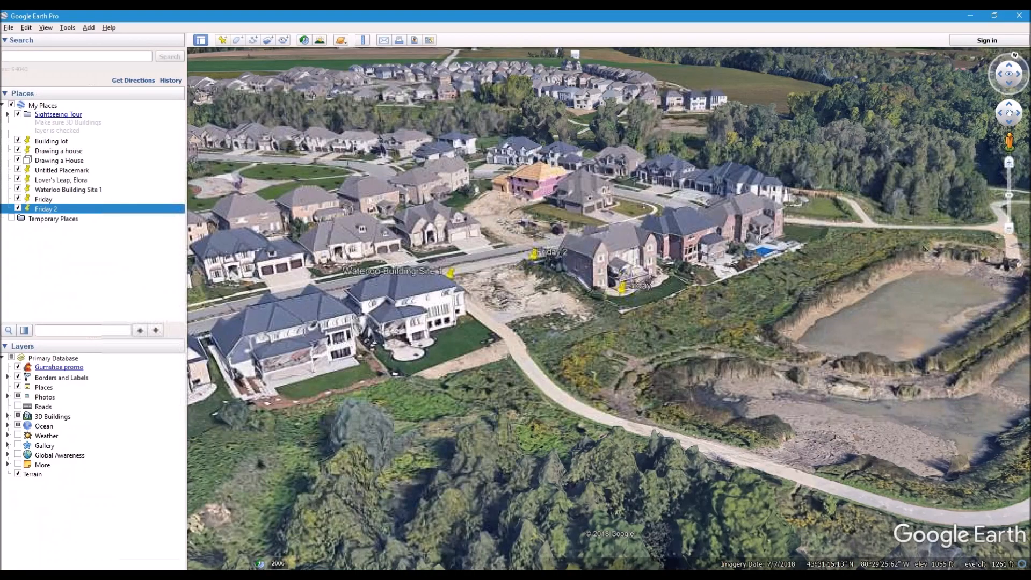
Step: Orbit the Google Earth view around Waterloo Building Site 1 to inspect the neighbourhood
middle_click_drag(486, 294, 524, 278)
middle_click_drag(546, 385, 673, 170)
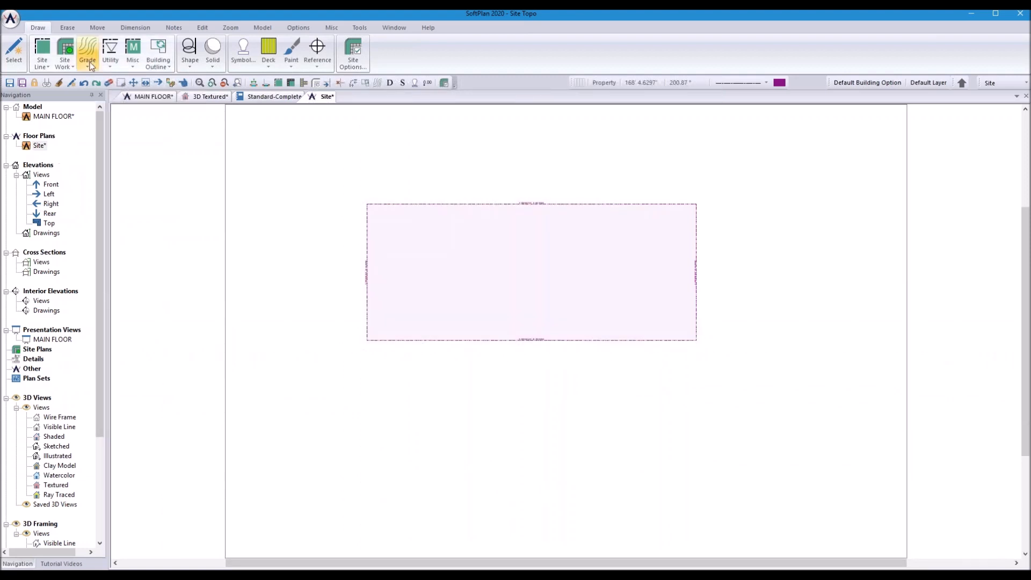
Step: Make the Geo-location Point visible and move the Site drawing into the Model group
left_click(298, 28)
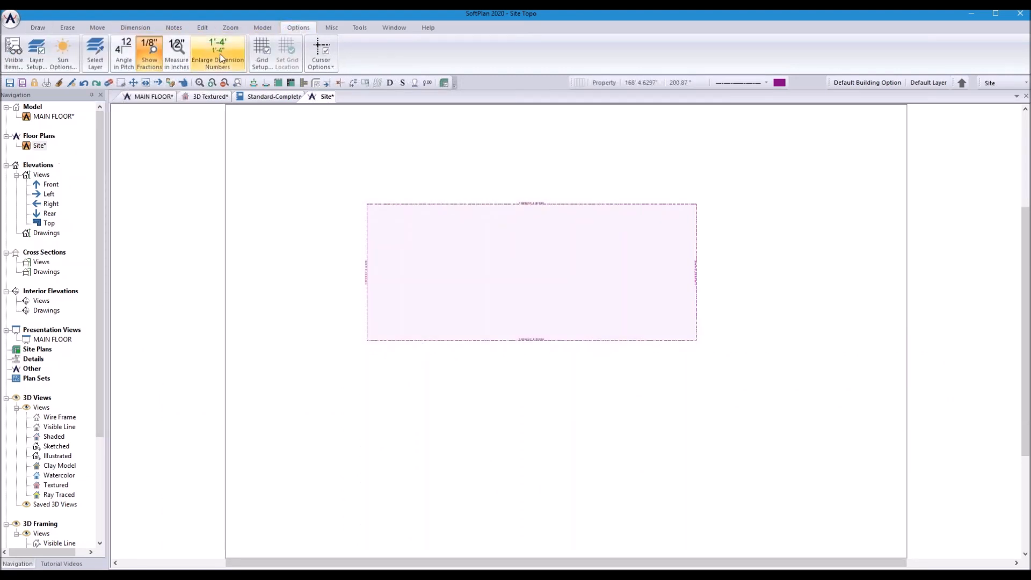
left_click(20, 65)
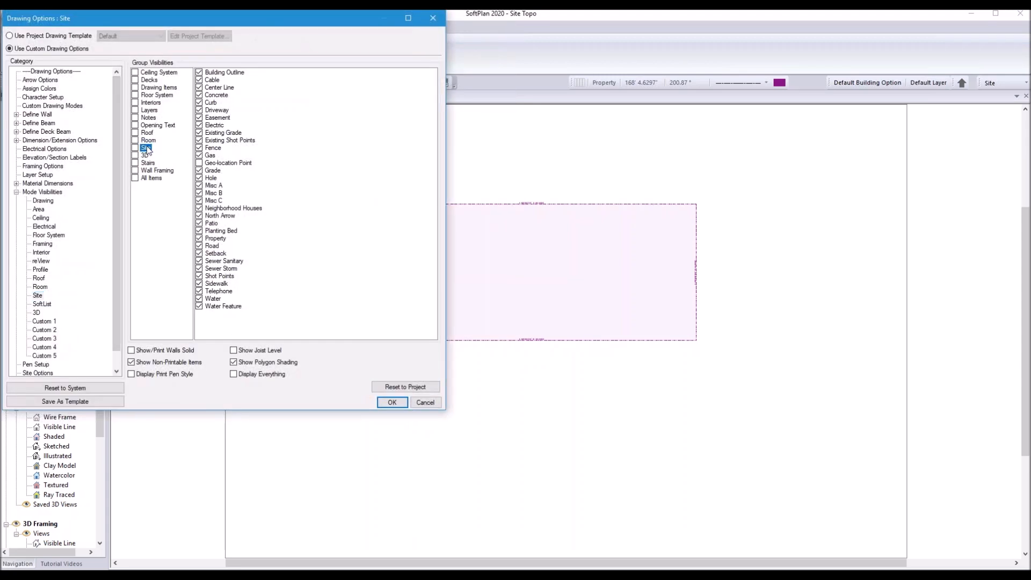
left_click(199, 163)
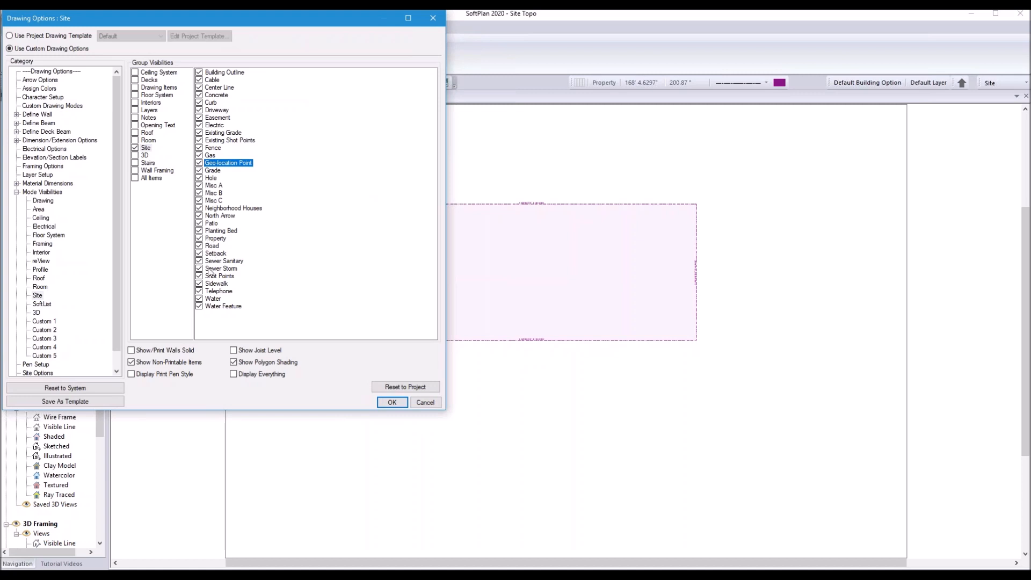
left_click(393, 402)
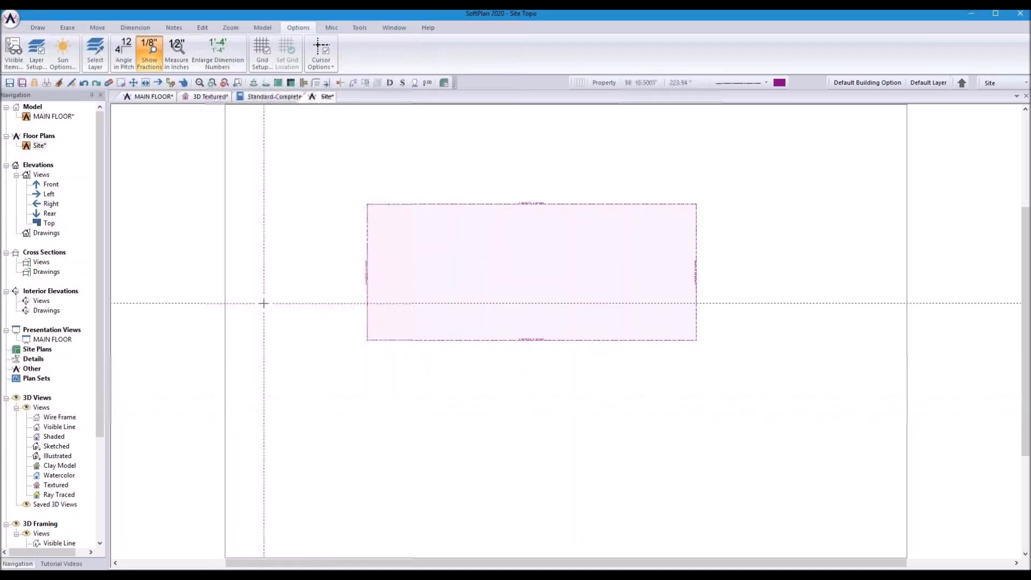
left_click_drag(39, 146, 42, 118)
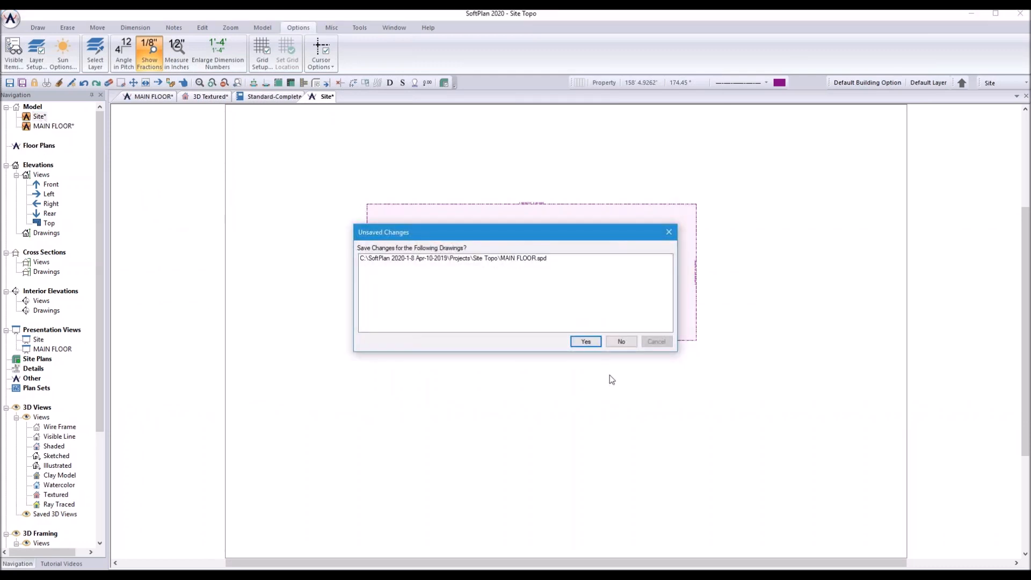
Step: Save MAIN FLOOR, put it back under Floor Plans, and save the Site drawing
left_click(587, 342)
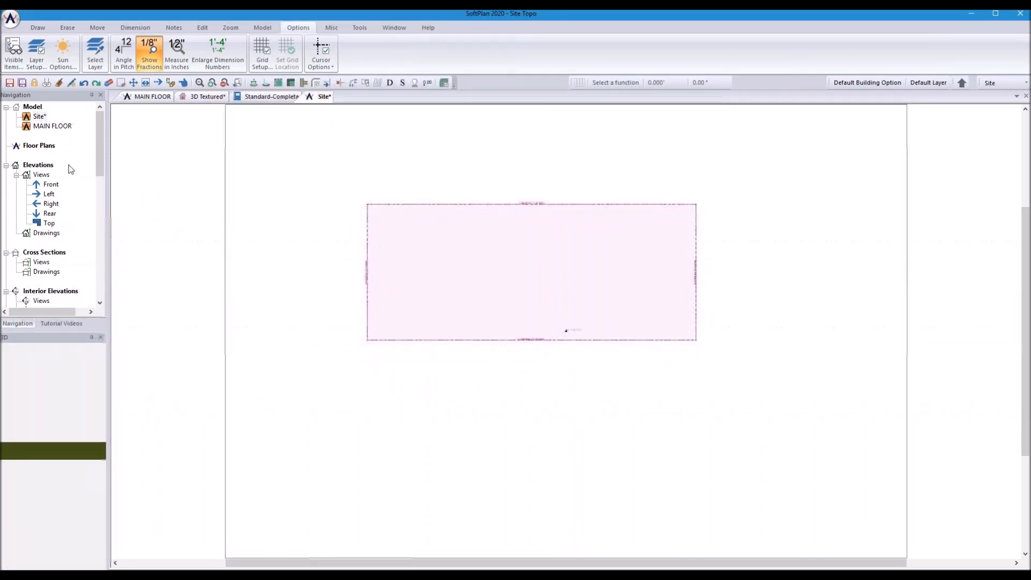
left_click_drag(52, 129, 42, 145)
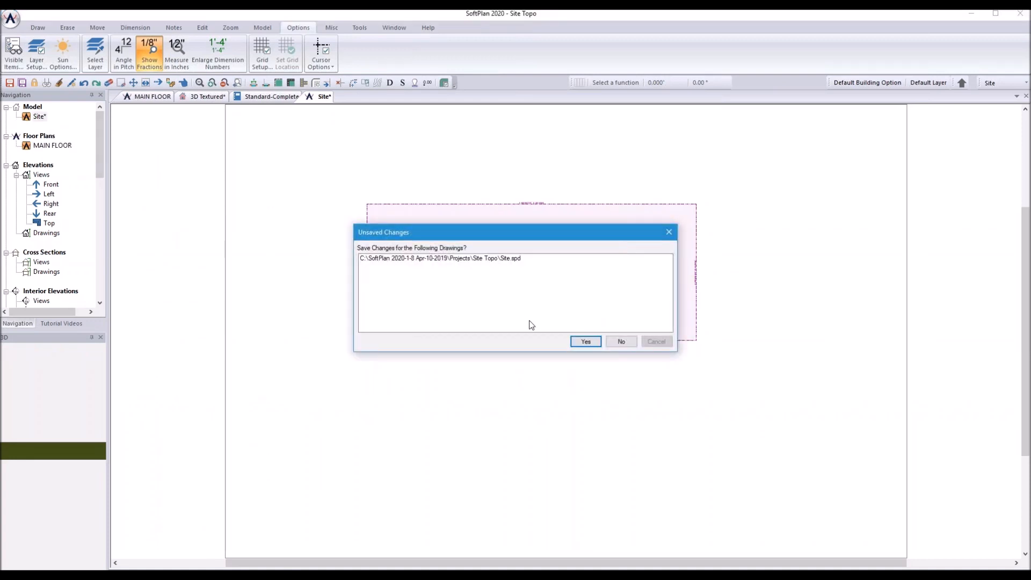
left_click(586, 341)
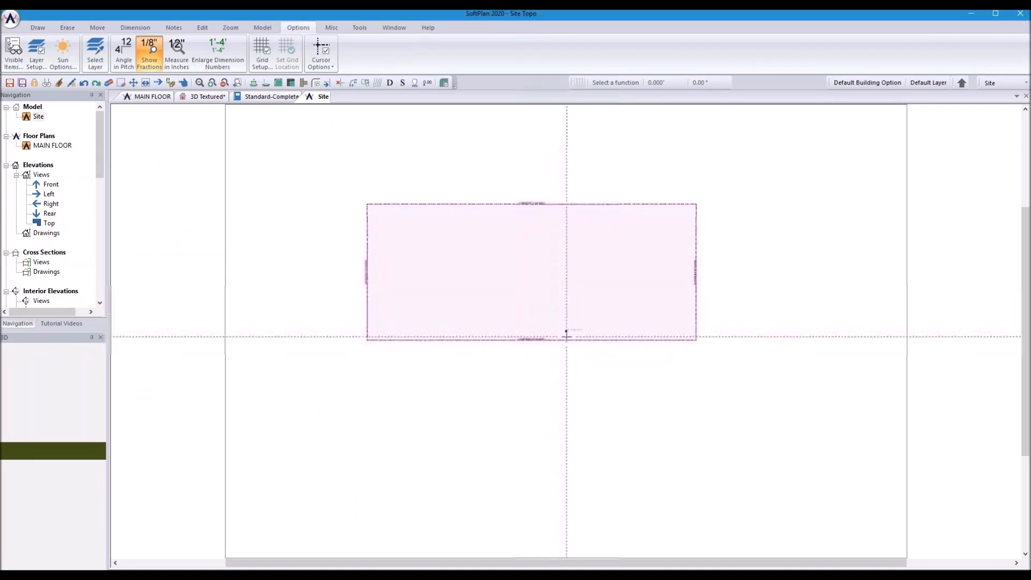
Step: Start the Move tool on the site plan, then switch to the 3D Textured view
left_click(133, 82)
scroll(566, 331, "up", 3)
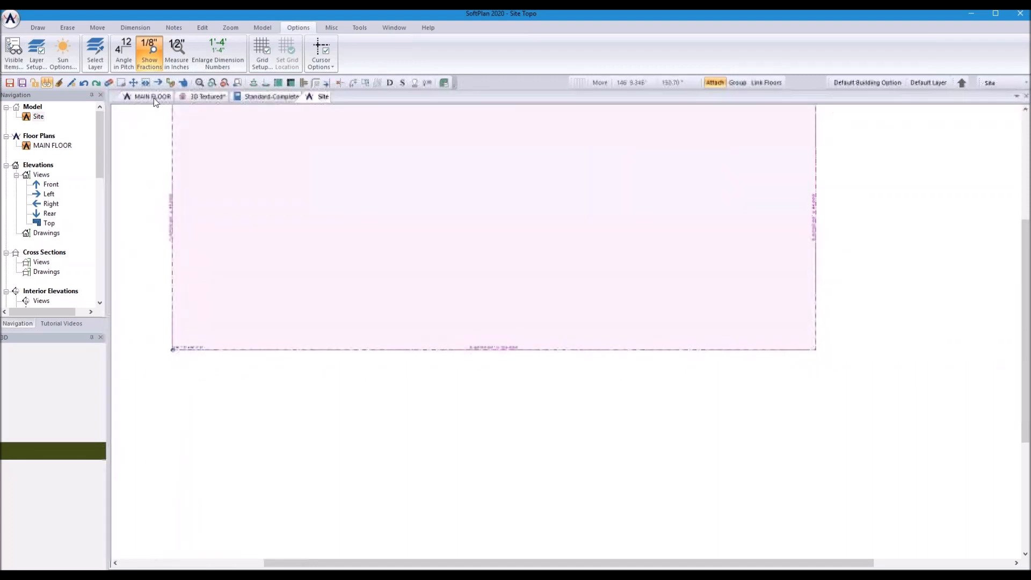
scroll(368, 301, "down", 1)
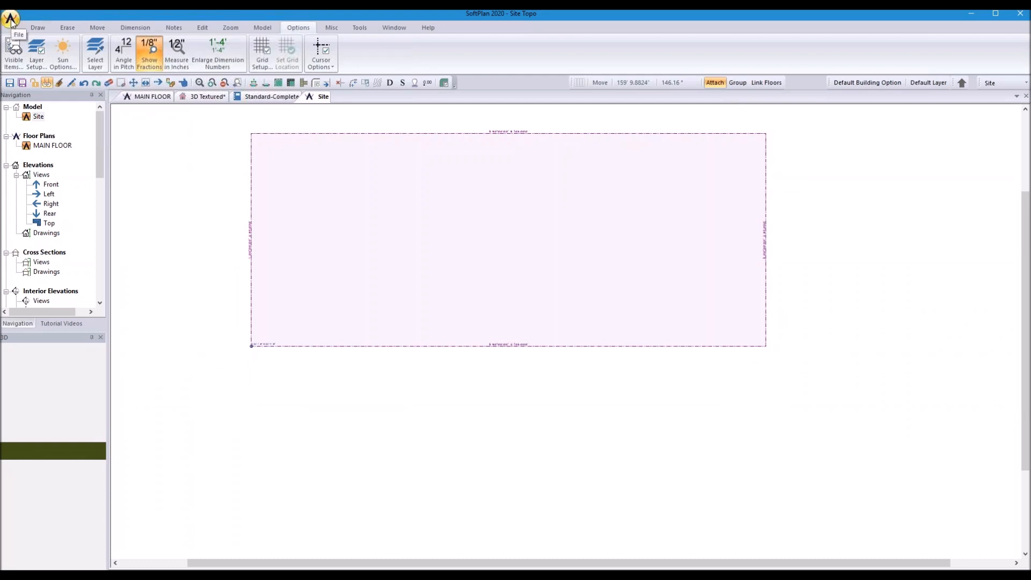
left_click(203, 98)
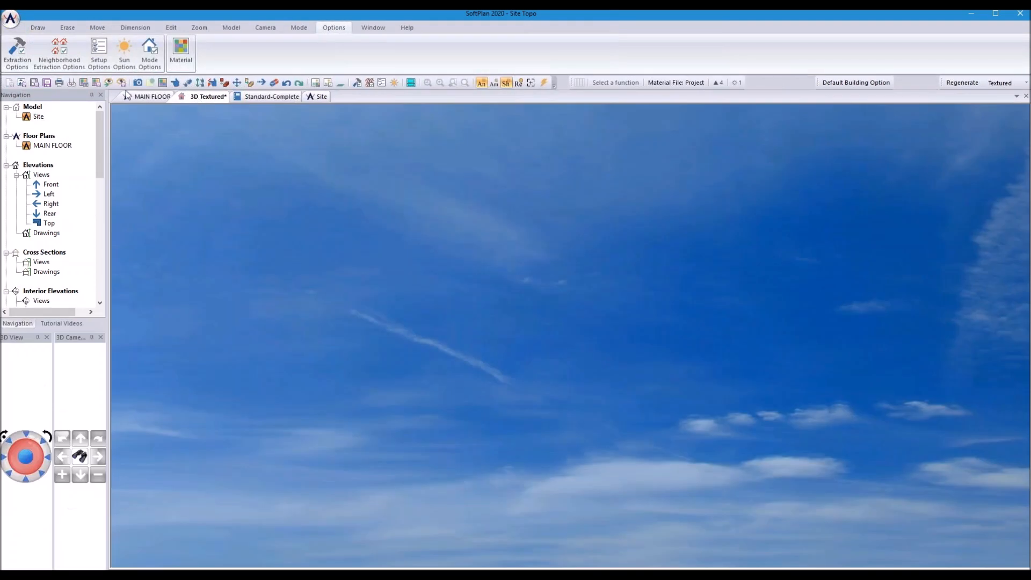
Step: Open the Sun Options page of Project Options to reach the geo-location fields
left_click(124, 51)
left_click(55, 108)
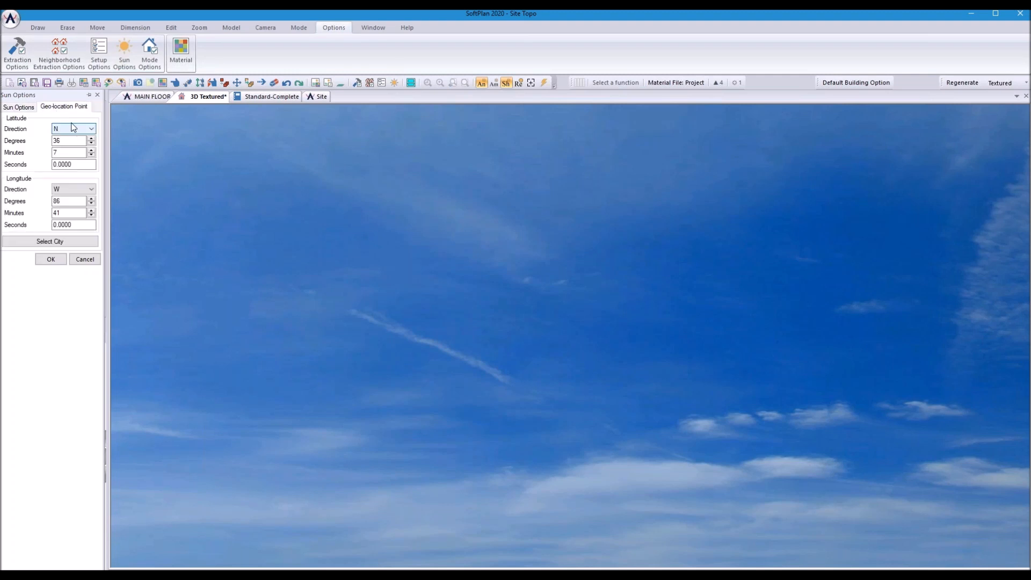
left_click(10, 19)
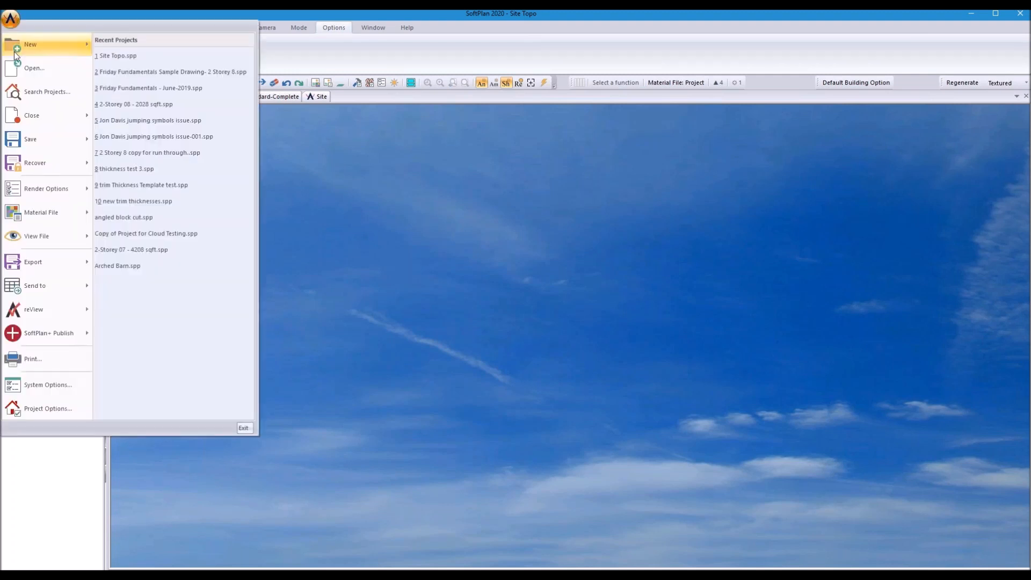
left_click(46, 410)
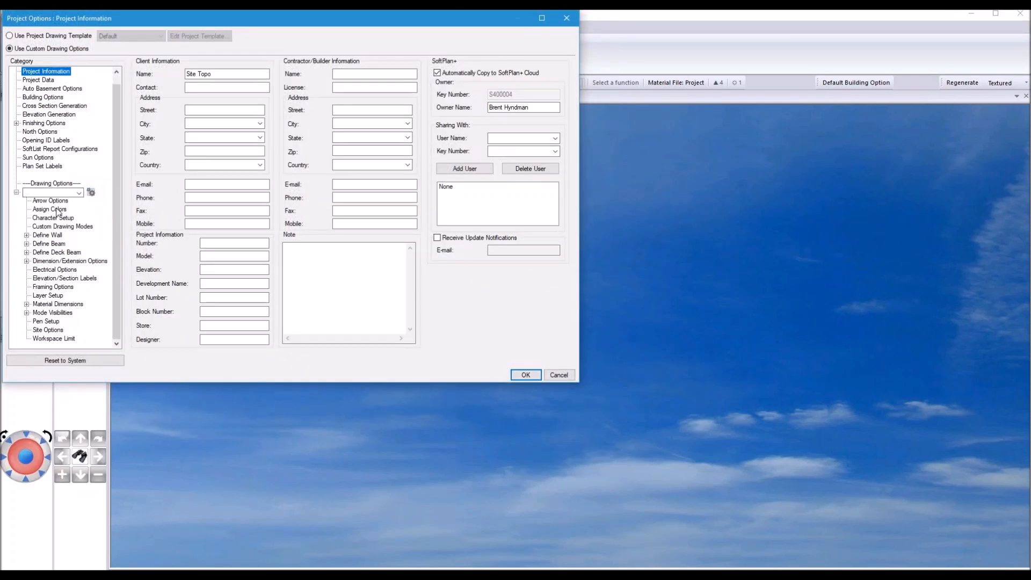
left_click(36, 157)
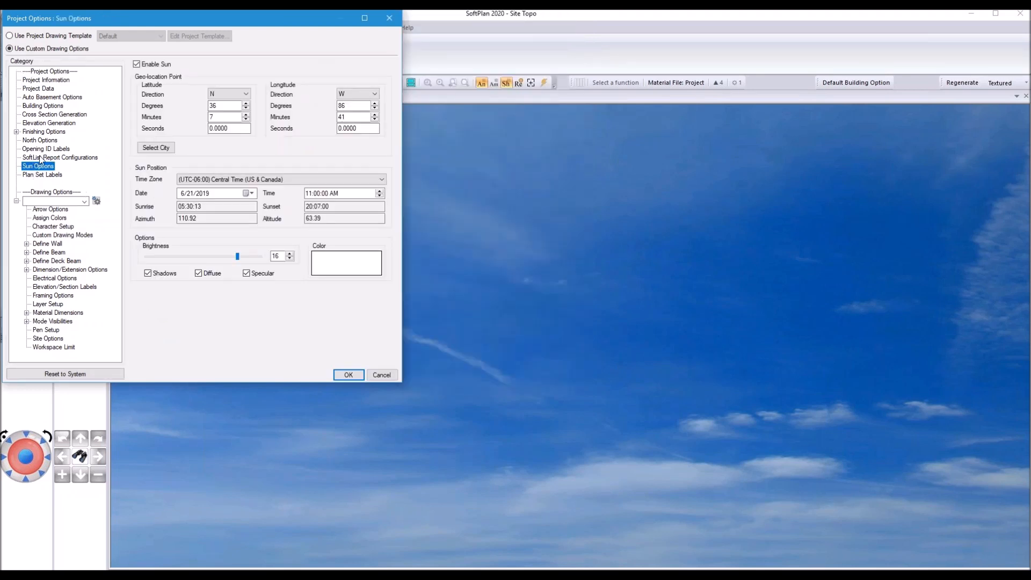
Step: Enter the latitude as N 43° 31' 15.14"
left_click(222, 105)
double_click(222, 105)
type("43")
left_click(229, 117)
double_click(228, 117)
type("31")
double_click(231, 129)
type("15.14")
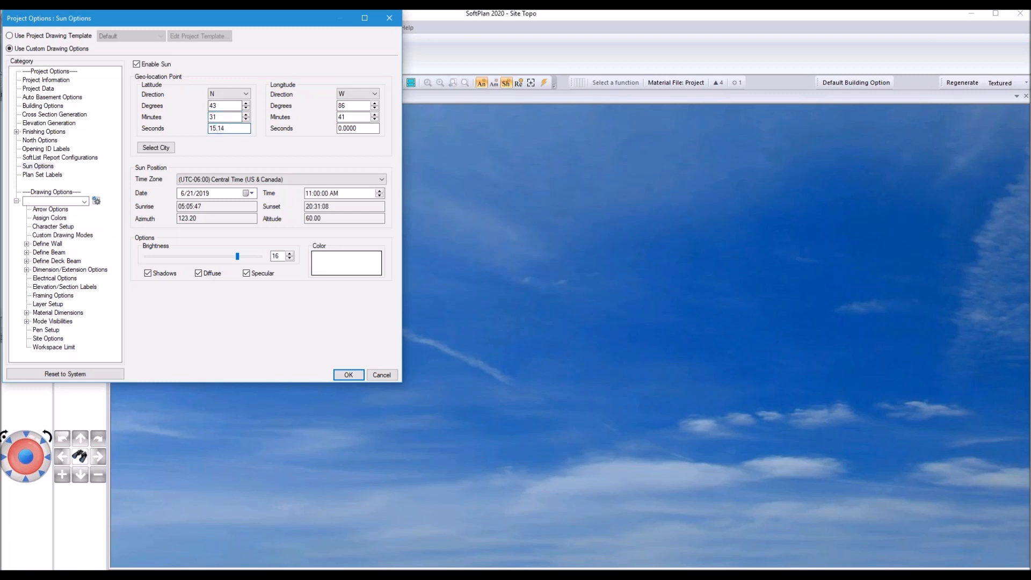
Step: Enter the longitude as W 80° 29' 27", confirm, and return to the Site plan
double_click(360, 106)
type("80")
double_click(358, 116)
type("29")
double_click(365, 128)
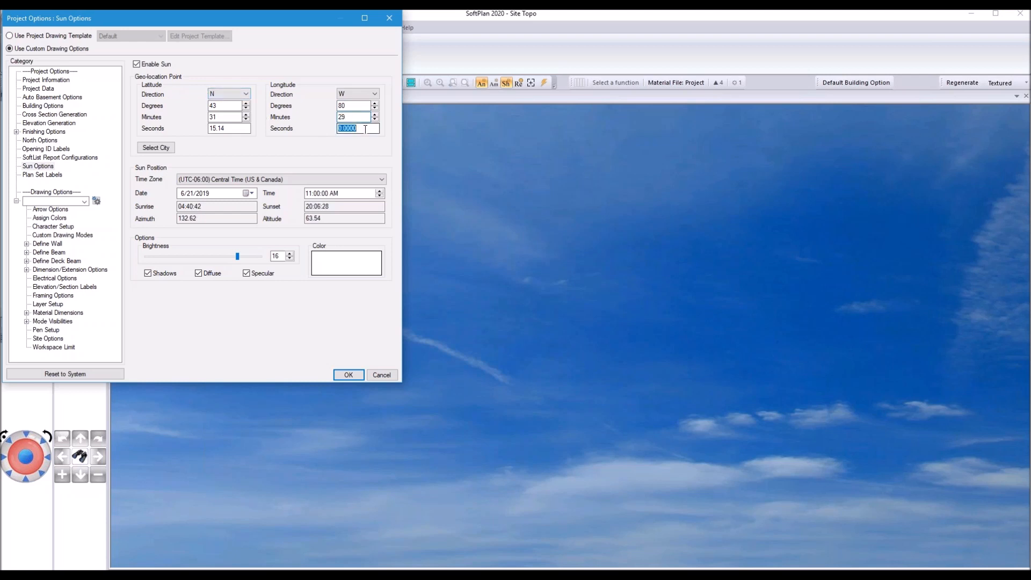
type("27.49")
left_click(347, 373)
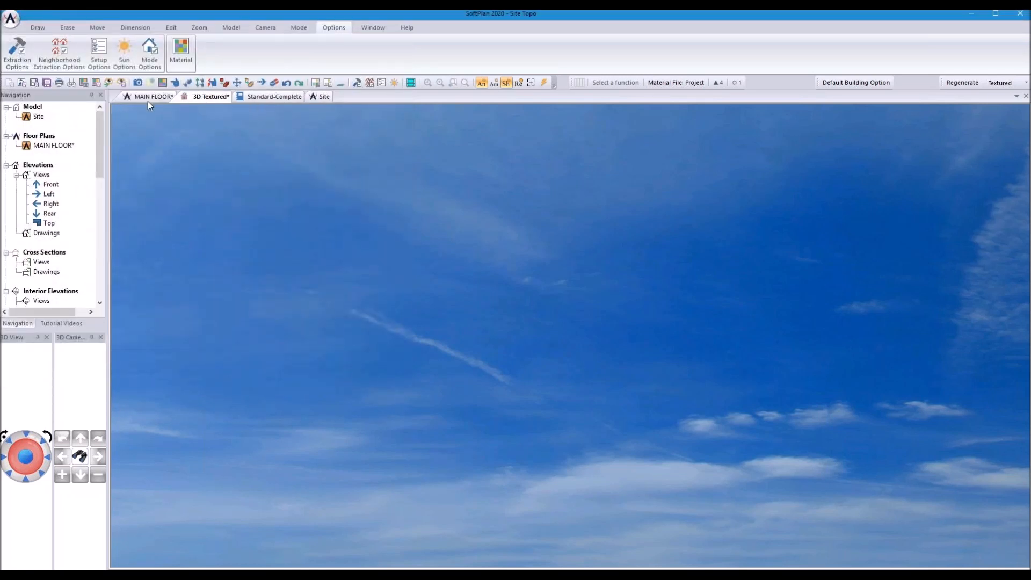
left_click(322, 97)
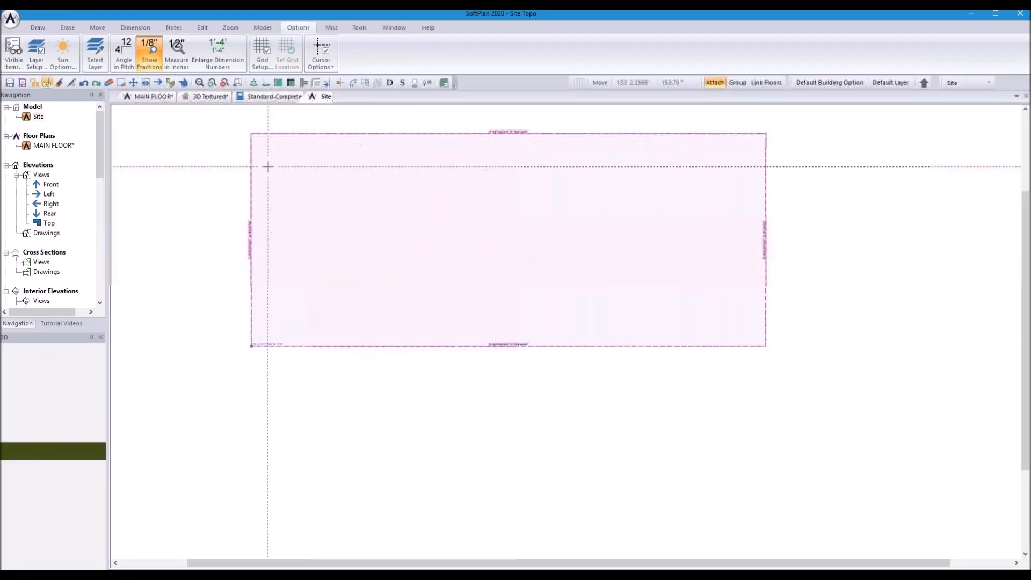
Step: Reopen the 3D Textured view and orbit and tilt it onto the grassy terrain
left_click(206, 97)
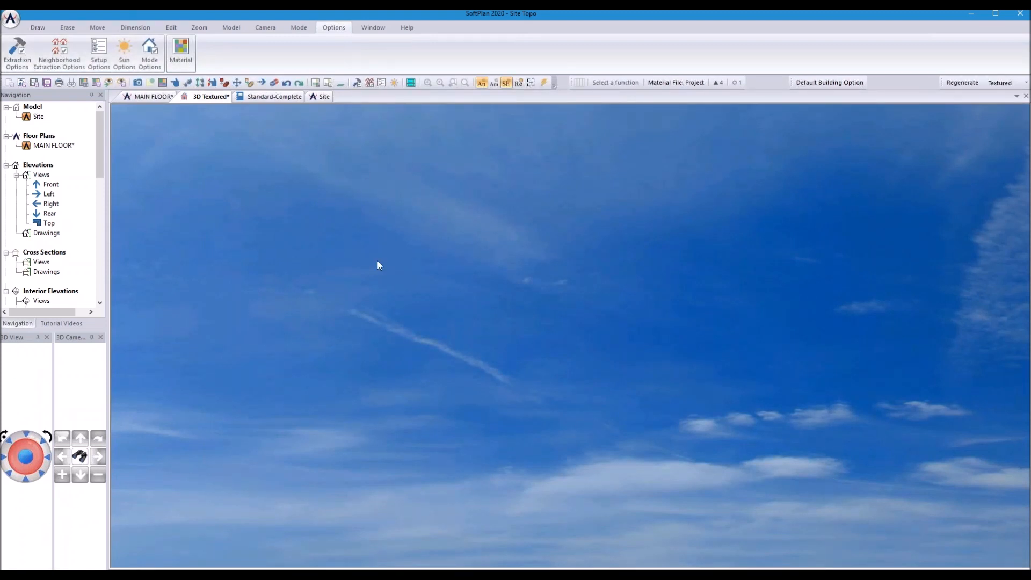
mouse_move(535, 343)
left_mouse_down()
mouse_move(538, 385)
mouse_move(539, 339)
mouse_move(541, 354)
left_mouse_up()
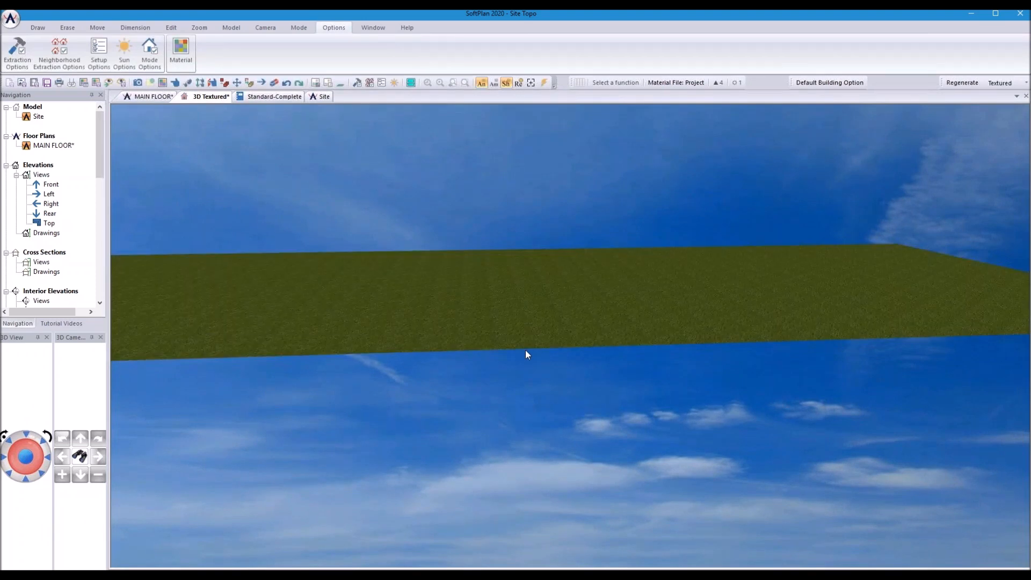
left_click(17, 475)
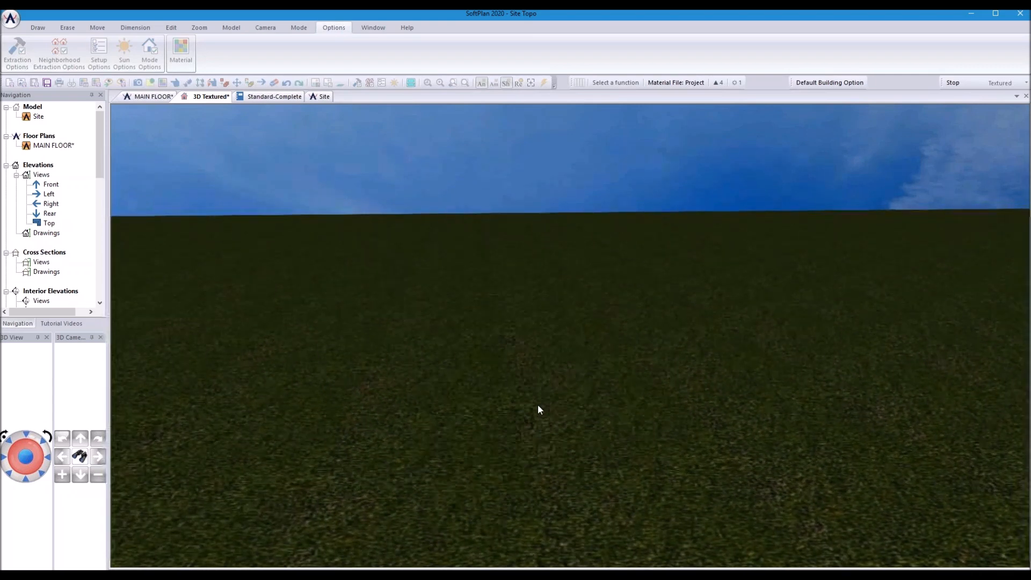
scroll(538, 405, "down", 3)
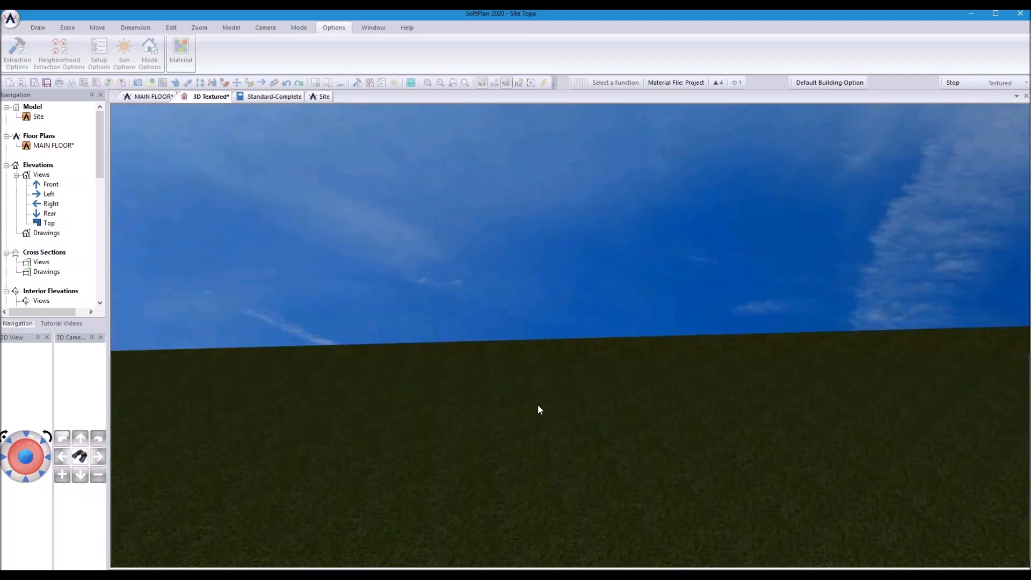
key("alt")
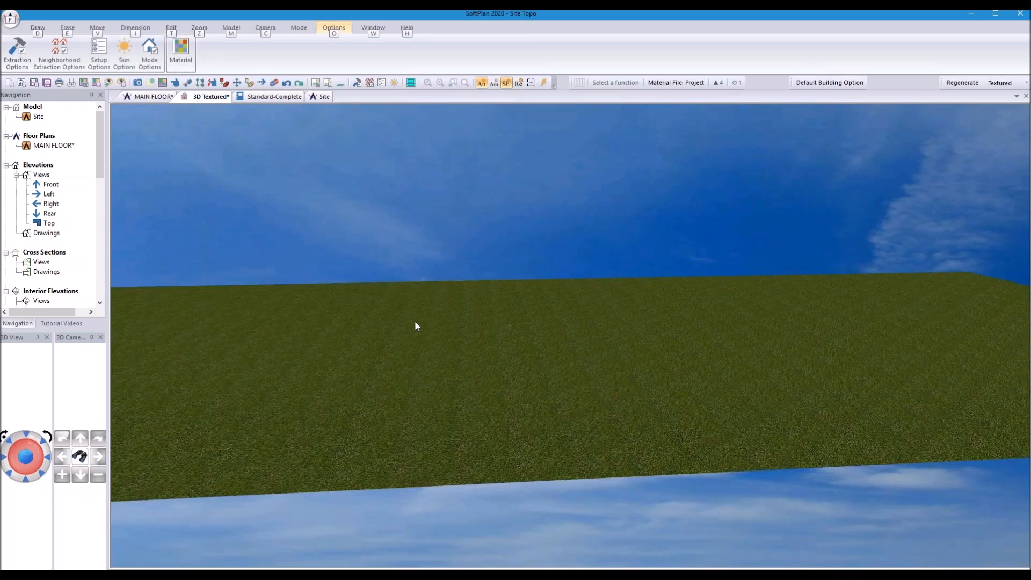
Step: Import Google Maps elevation data for the property line on the Site plan
key("o")
left_click(325, 96)
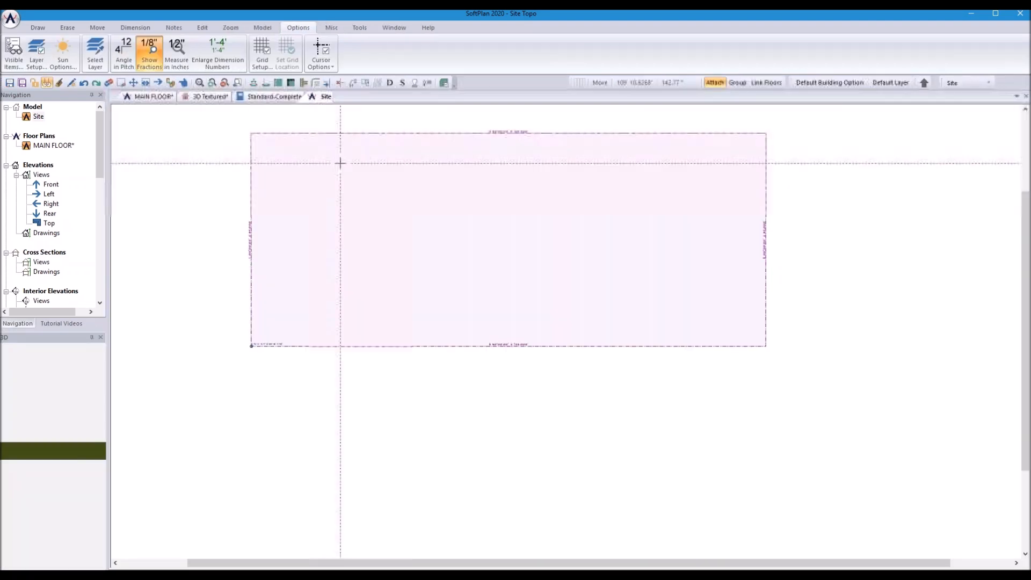
right_click(386, 214)
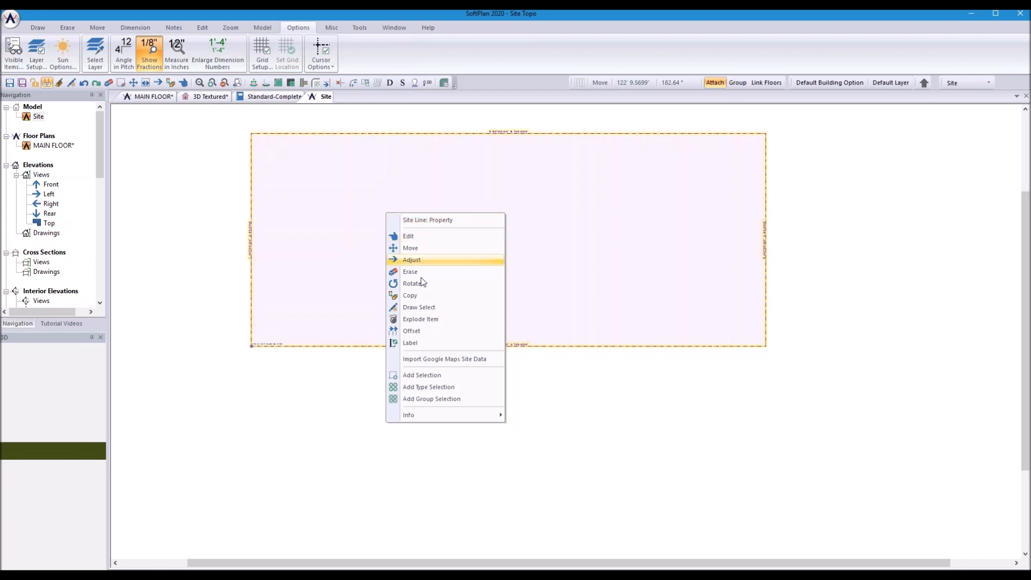
left_click(425, 364)
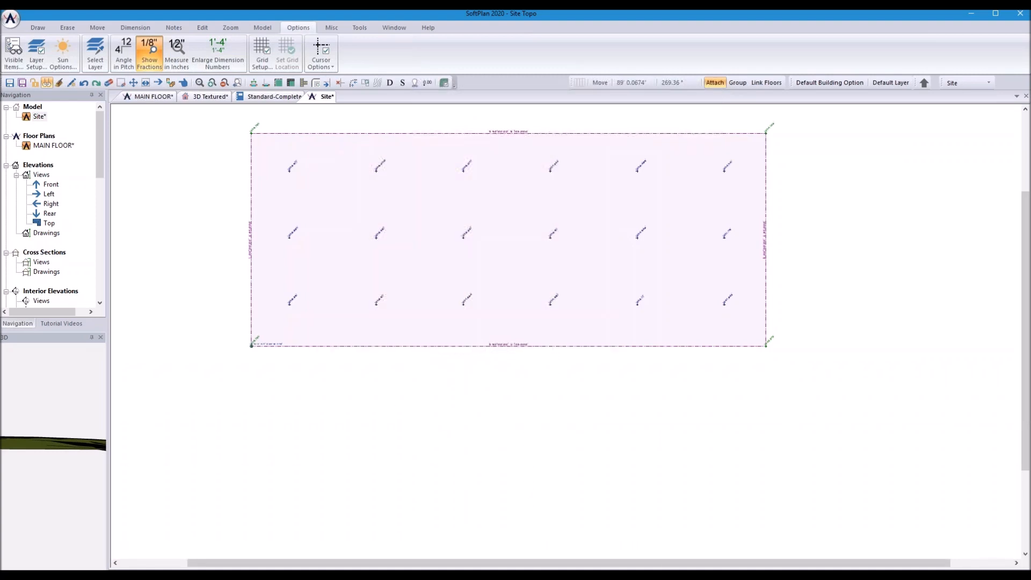
Step: Return to the 3D Textured view and tilt the camera to see the terrain edge-on
mouse_move(593, 576)
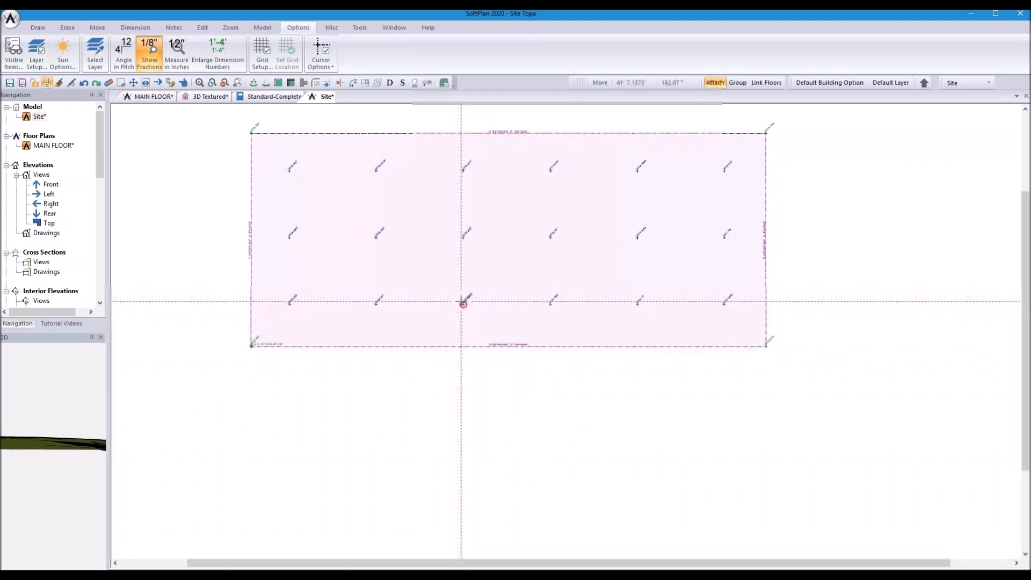
scroll(463, 305, "up", 5)
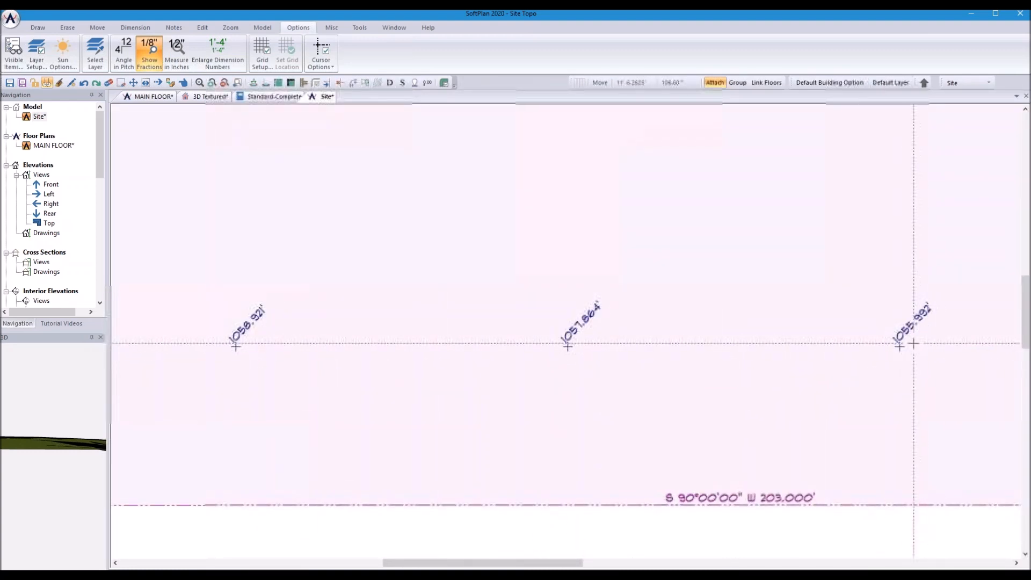
scroll(282, 167, "down", 1)
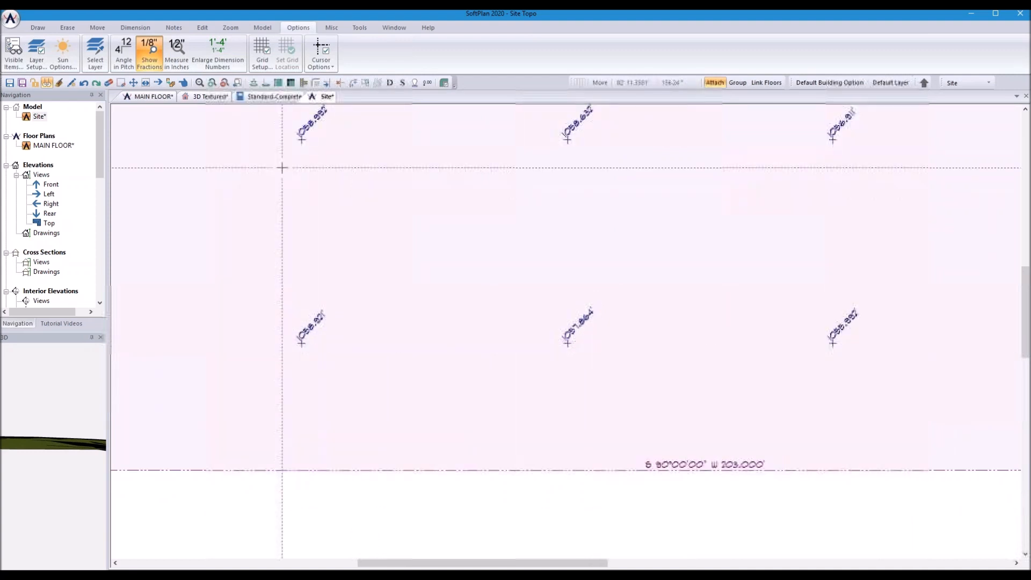
left_click(208, 96)
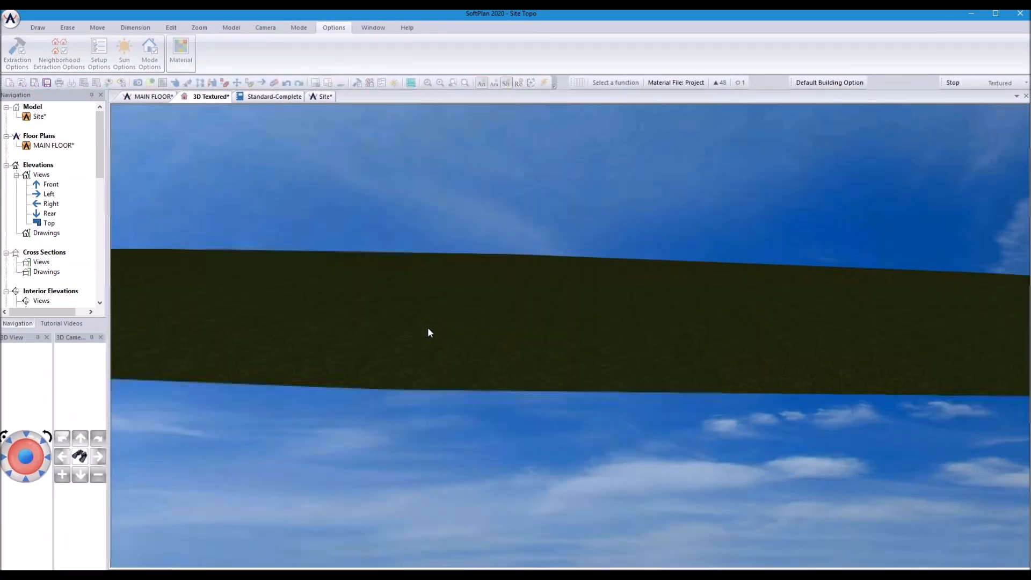
left_click_drag(428, 328, 428, 321)
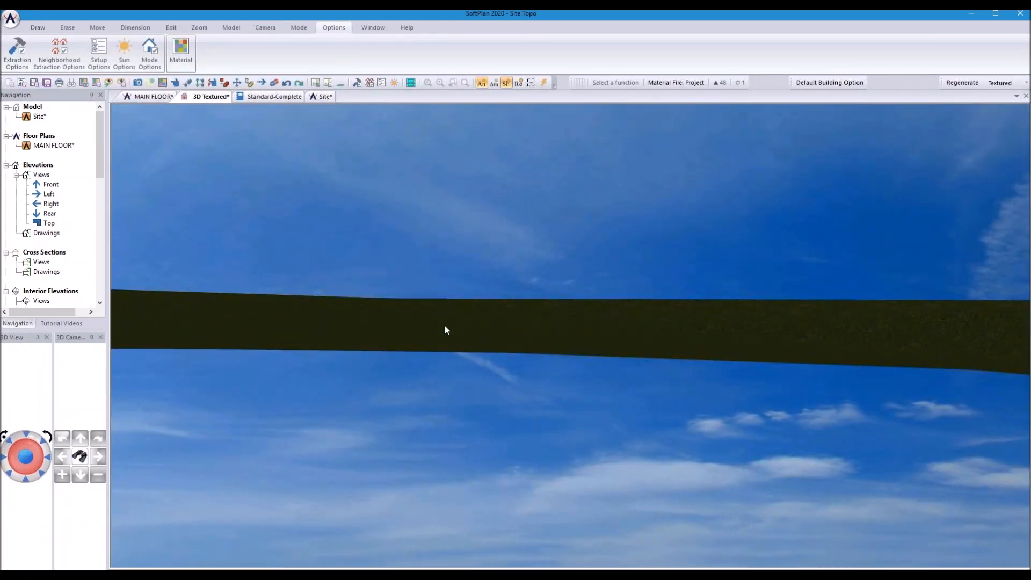
Step: Raise, lower and orbit the 3D camera around the imported terrain, then go back to the Site plan
key("Up")
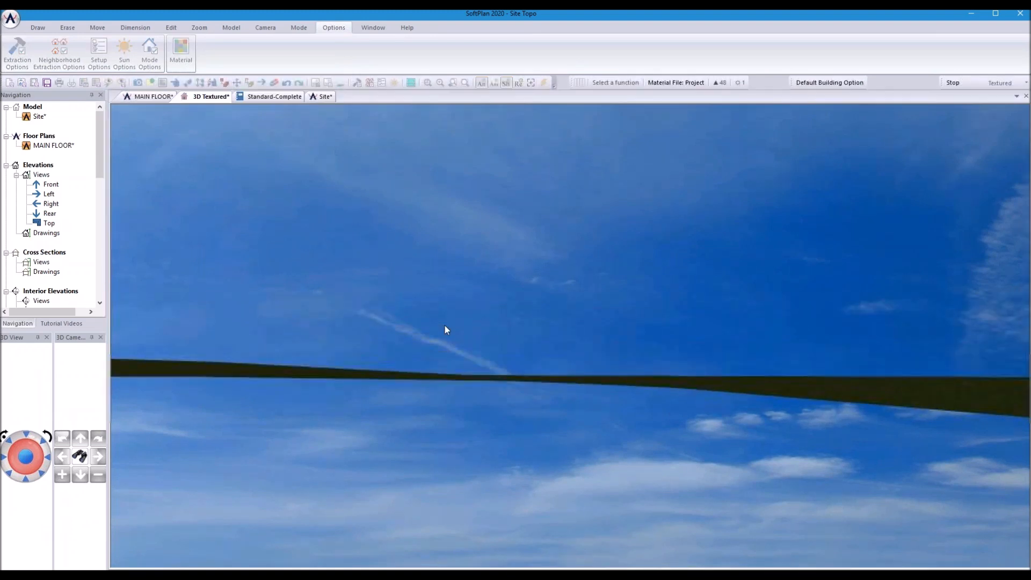
key("Up")
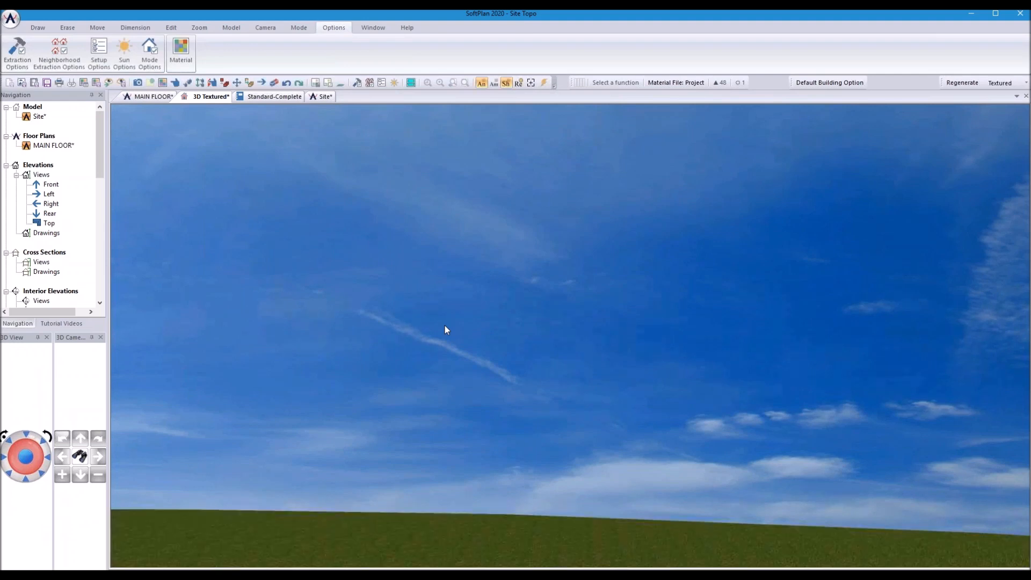
key("Down")
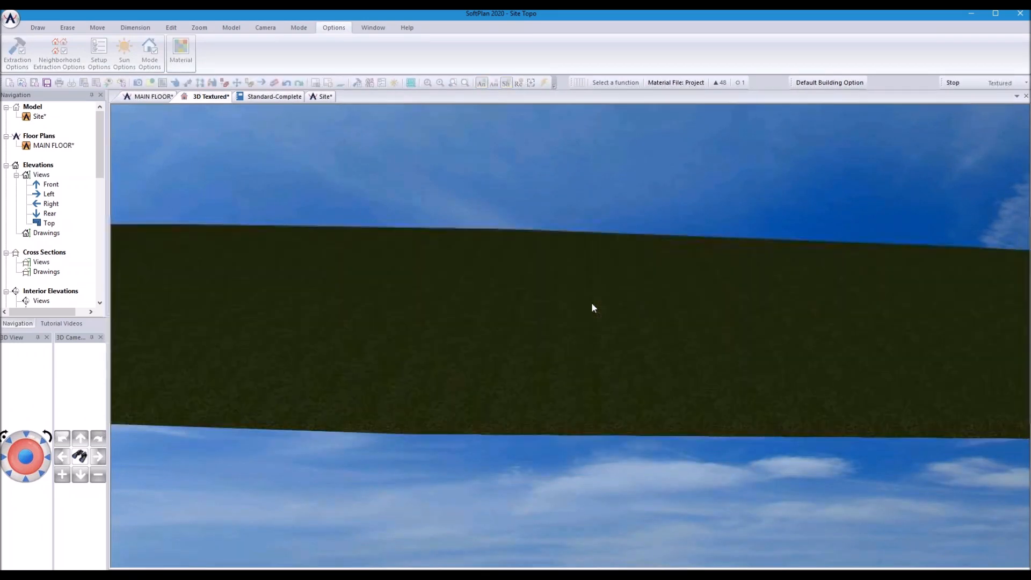
left_click_drag(612, 314, 672, 320)
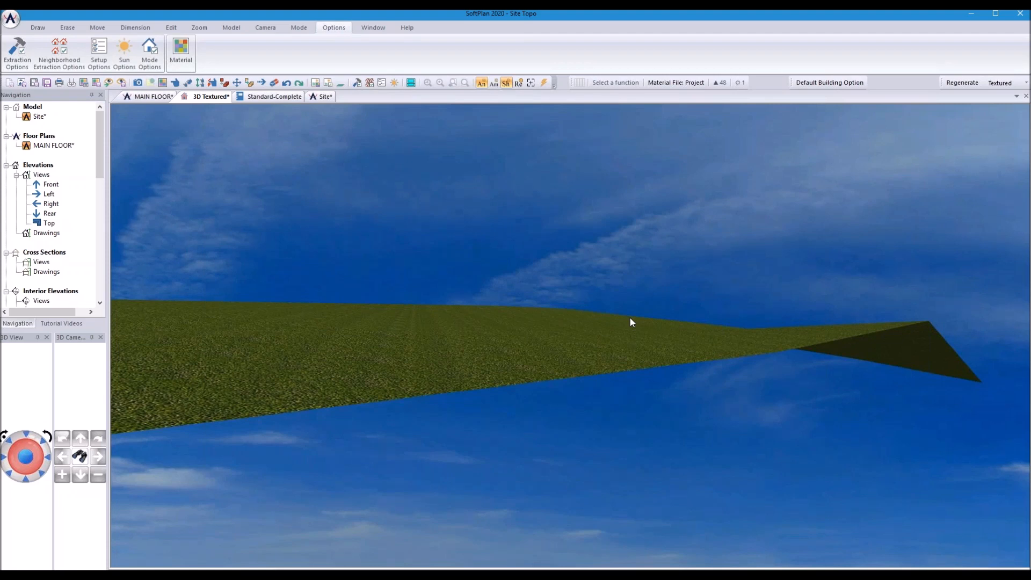
left_click(319, 97)
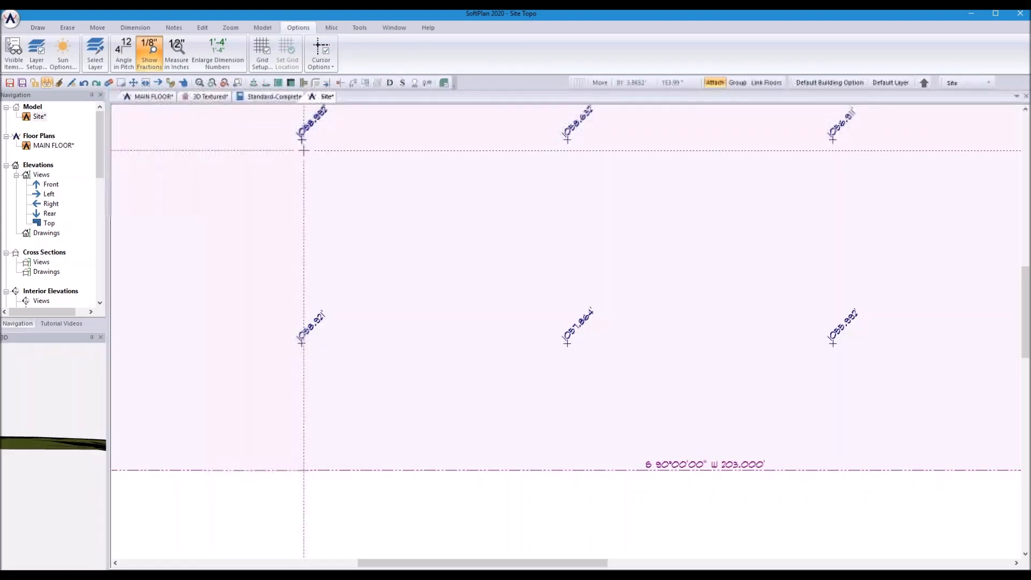
Step: Generate grade lines from the spot elevations at a 2.000' increment
left_click(36, 28)
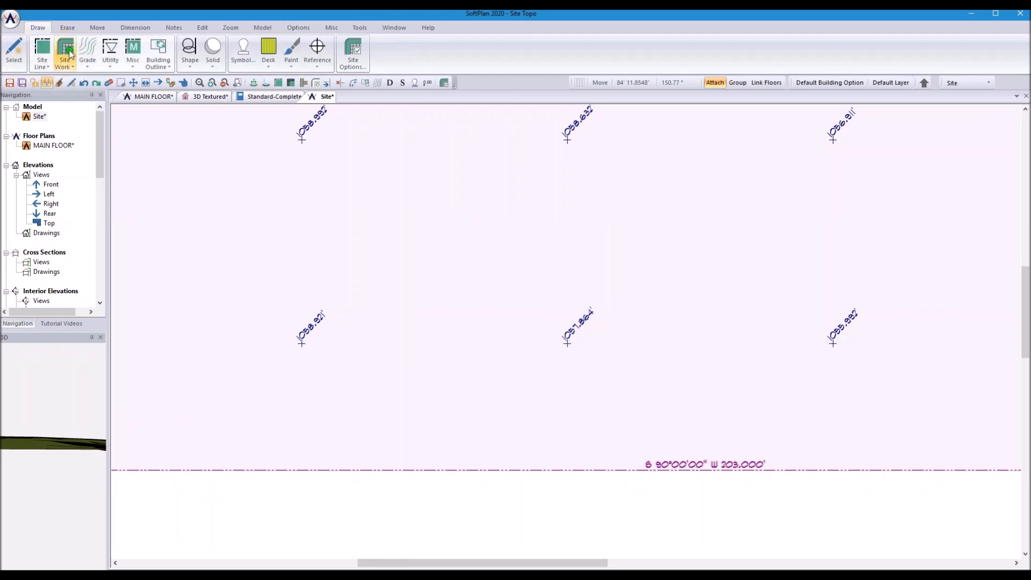
left_click(87, 52)
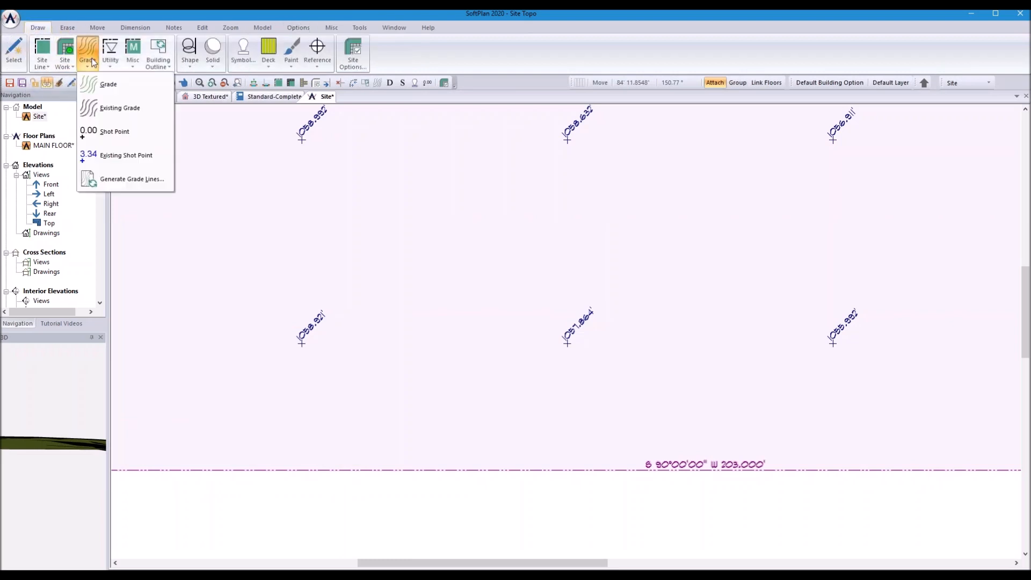
left_click(117, 180)
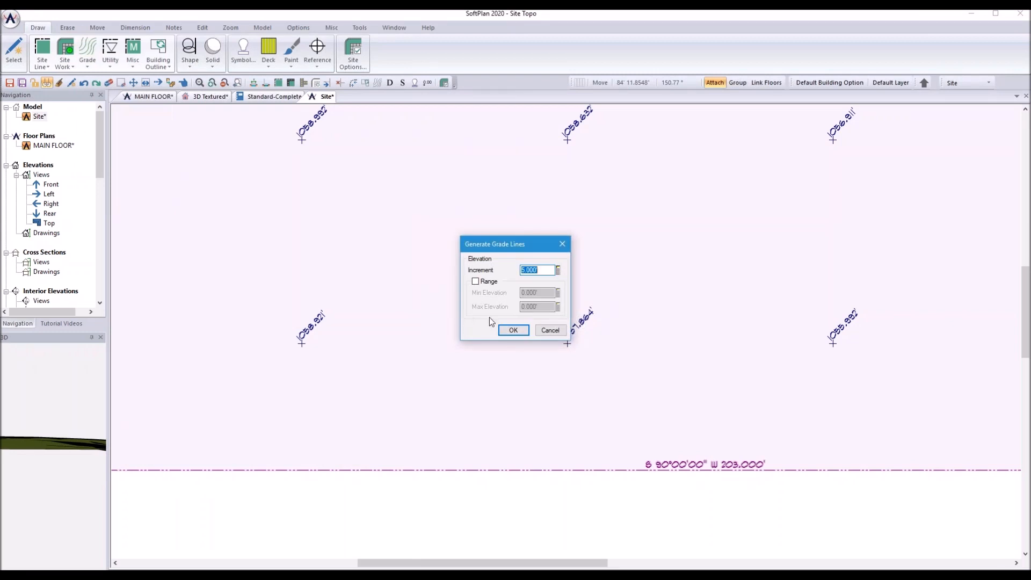
type("2.000'")
left_click(513, 330)
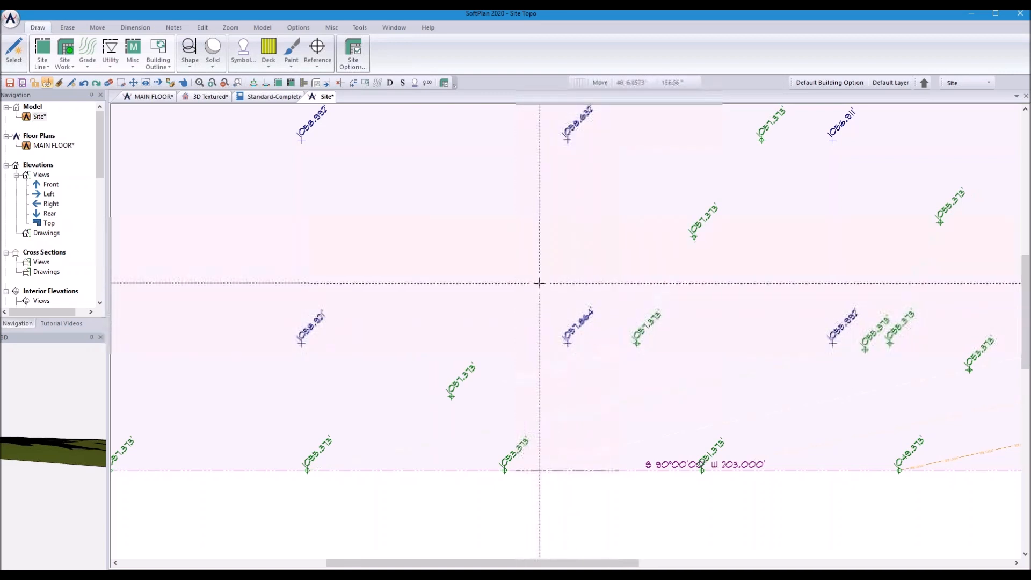
scroll(542, 285, "down", 3)
scroll(640, 317, "up", 1)
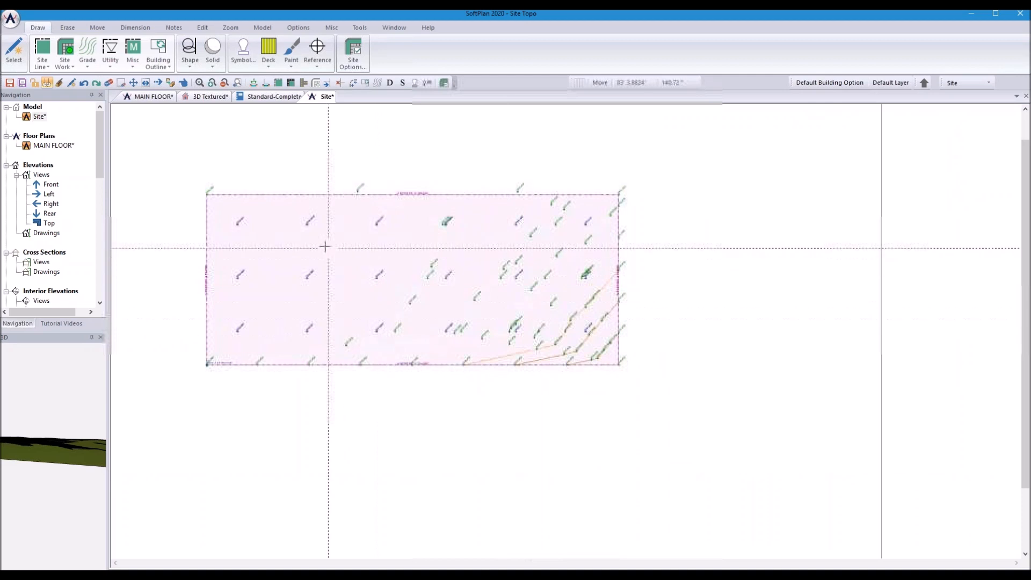
Step: Regenerate the grade lines at a 1' increment, replacing the existing 2' ones
left_click(79, 64)
left_click(137, 180)
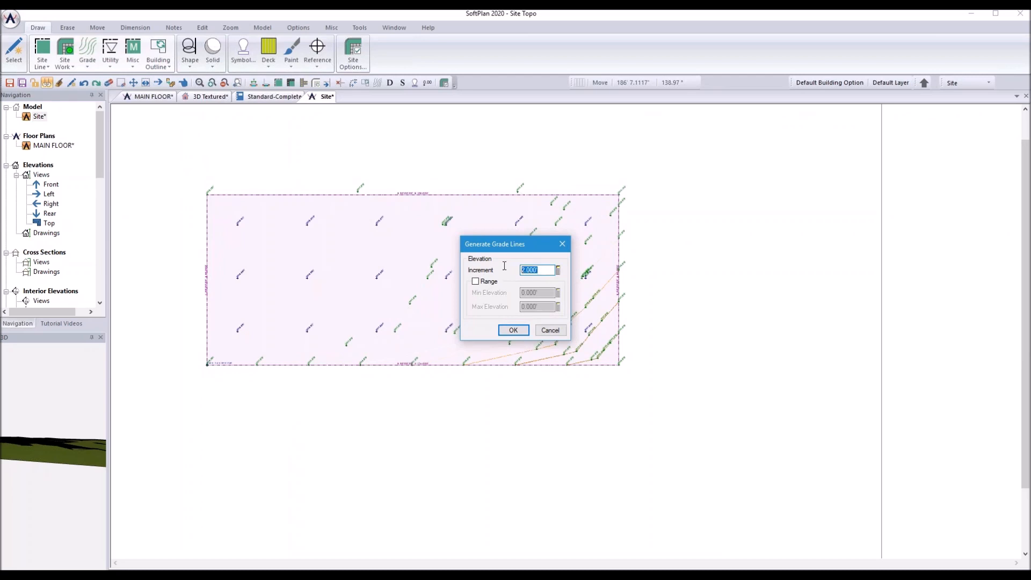
type("1")
key("Return")
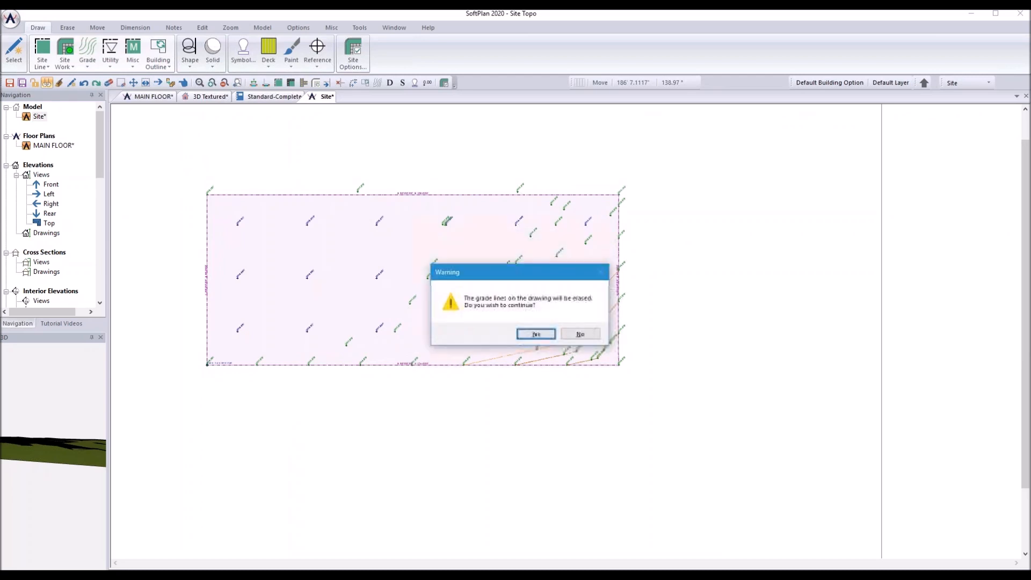
left_click(536, 334)
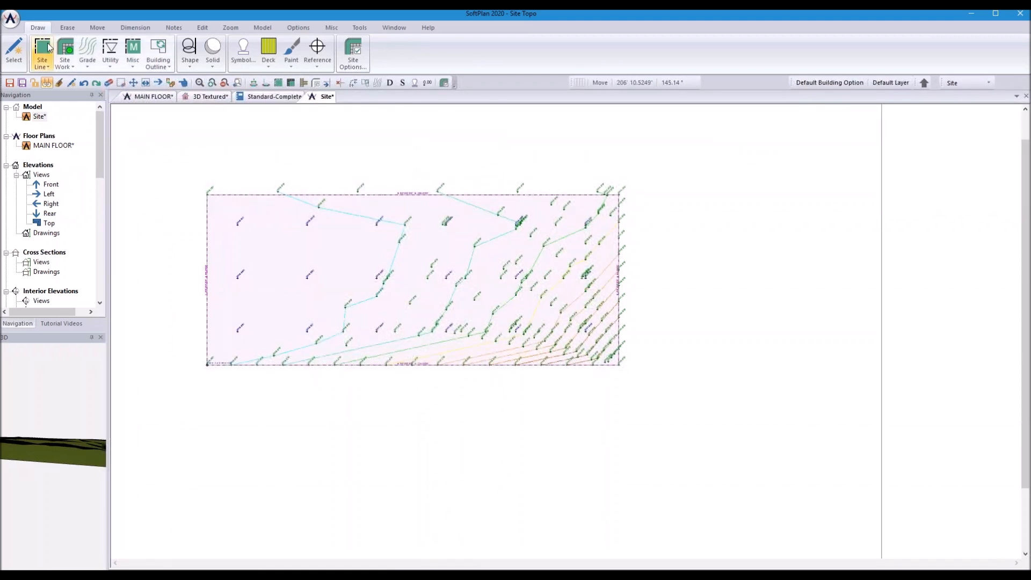
left_click(11, 19)
Step: Open the recent Friday Fundamentals - June-2019.spp project, saving all open drawings first
mouse_move(77, 129)
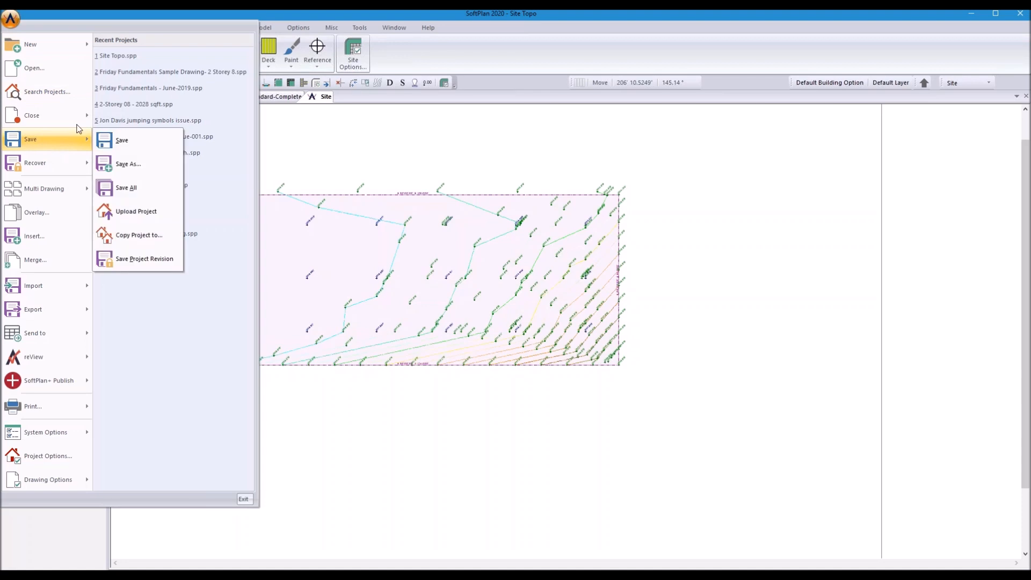
left_click(114, 90)
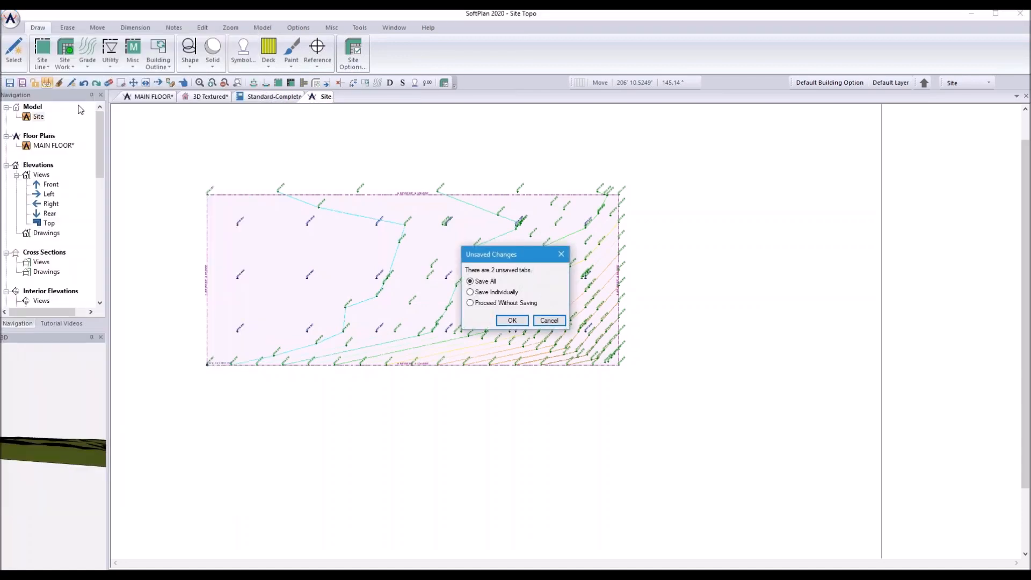
left_click(518, 321)
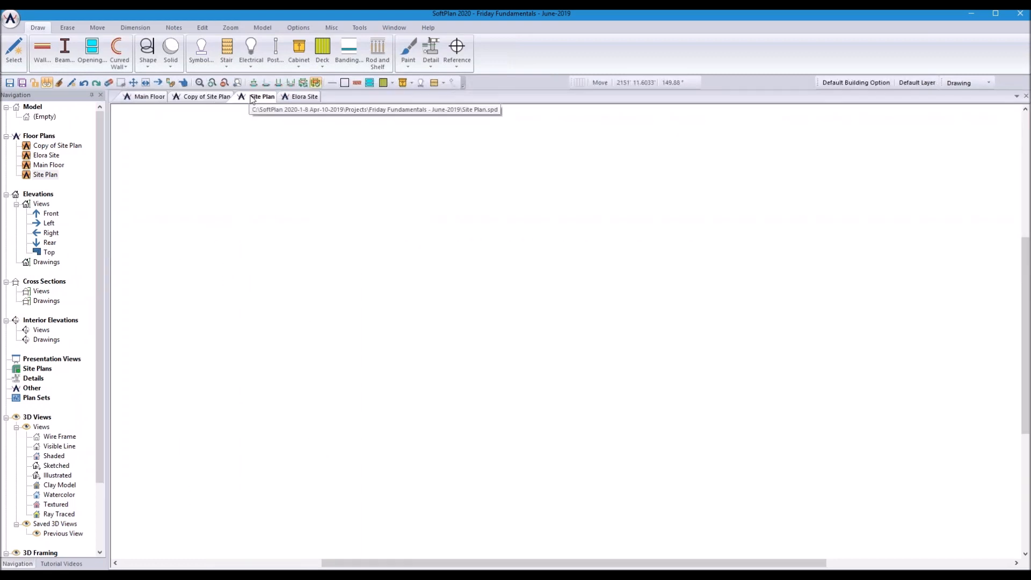
Step: Review the 8000' by 5000' workspace limit in Drawing Options and apply the options
scroll(727, 386, "up", 1)
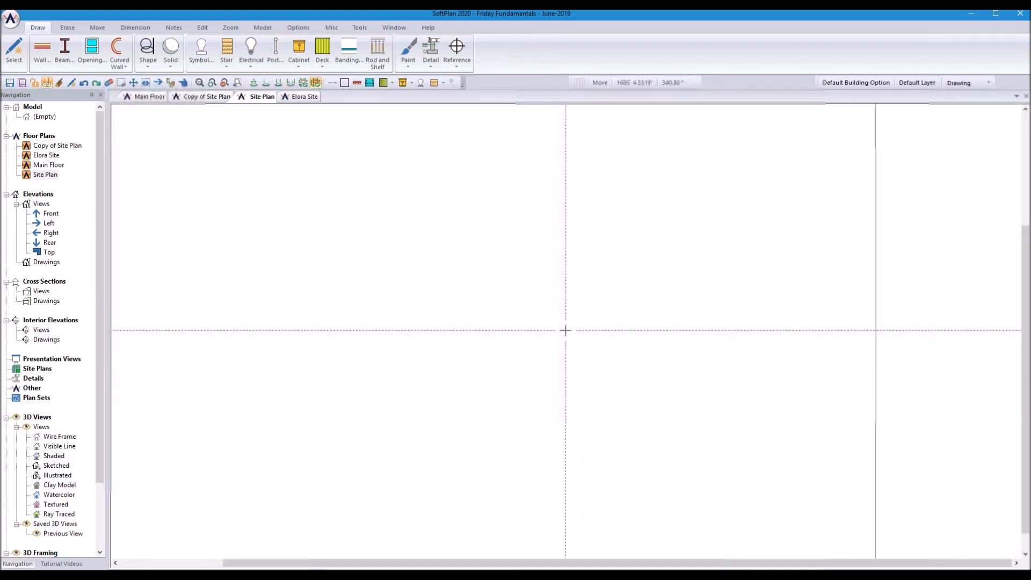
left_click(10, 19)
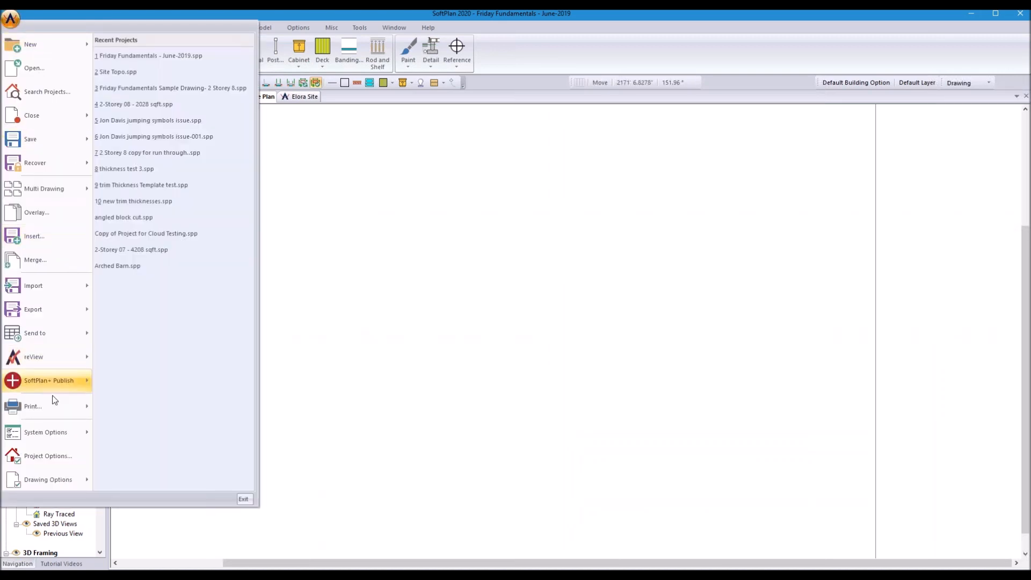
mouse_move(43, 477)
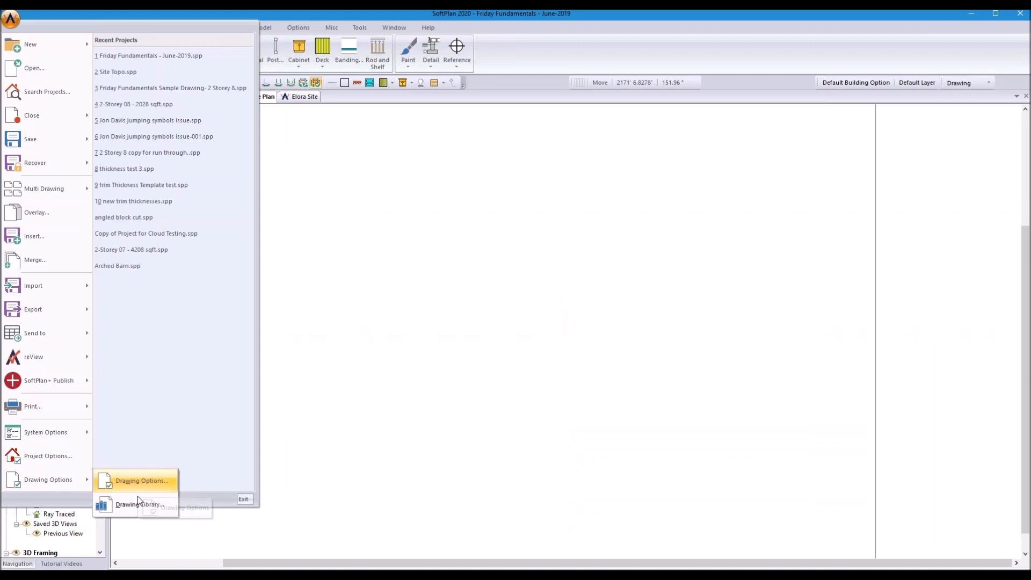
left_click(139, 481)
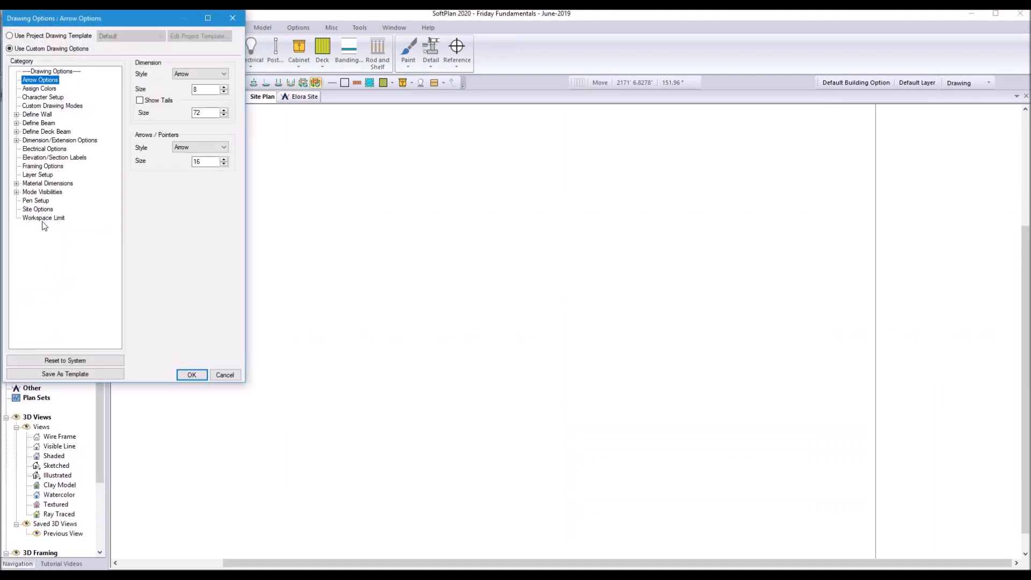
left_click(44, 217)
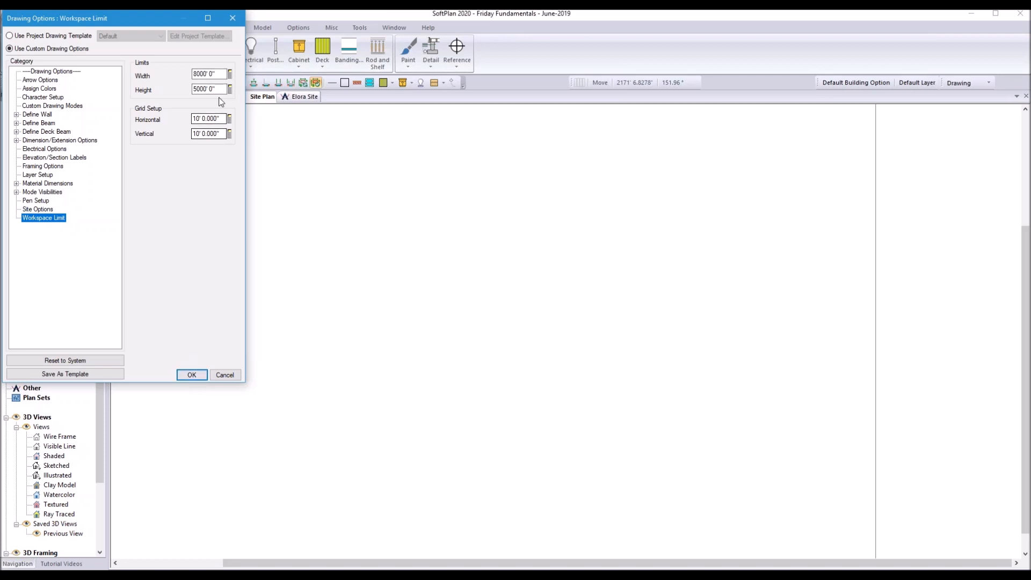
left_click(192, 376)
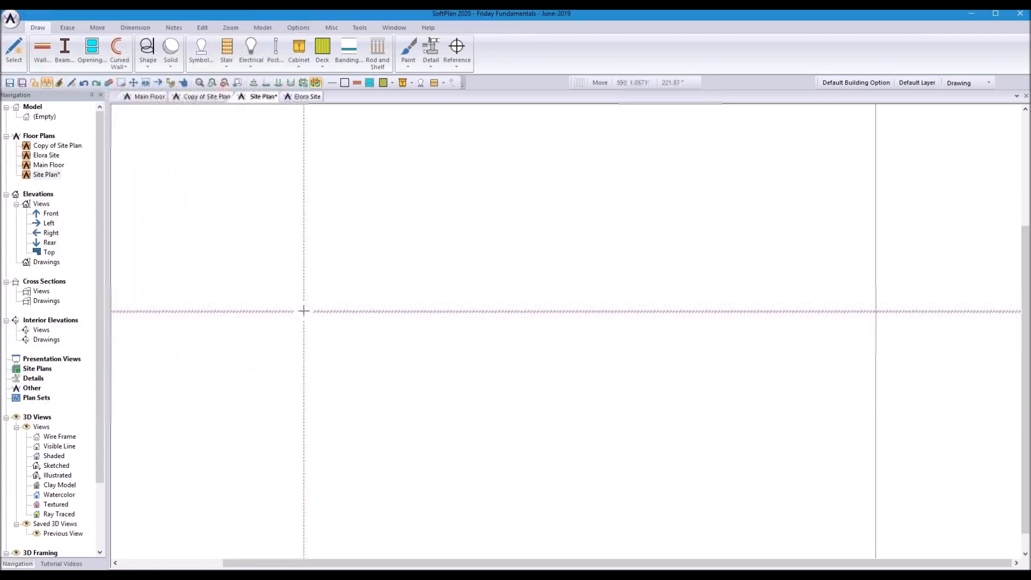
left_click(12, 21)
mouse_move(45, 359)
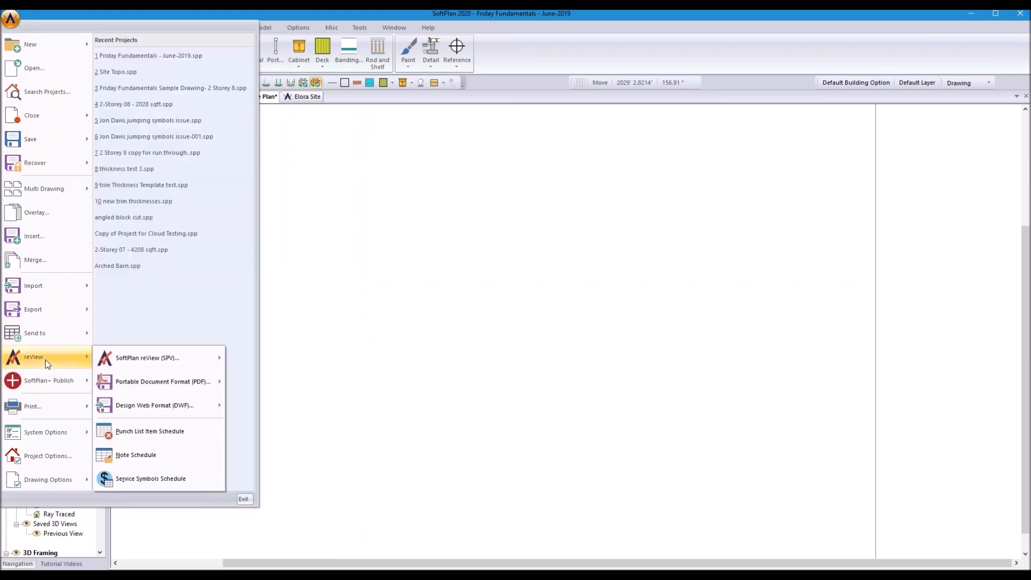
mouse_move(147, 382)
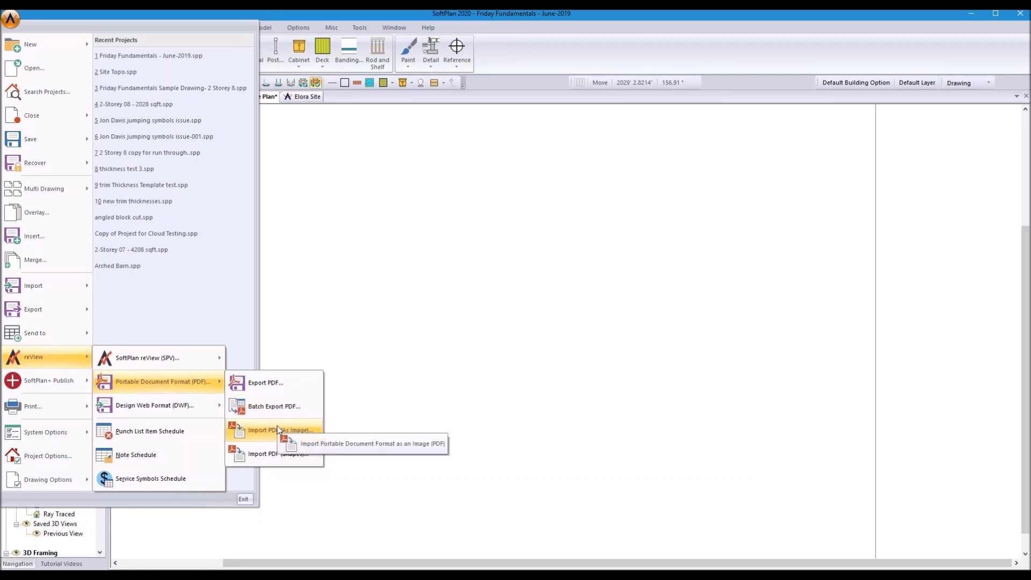
left_click(273, 455)
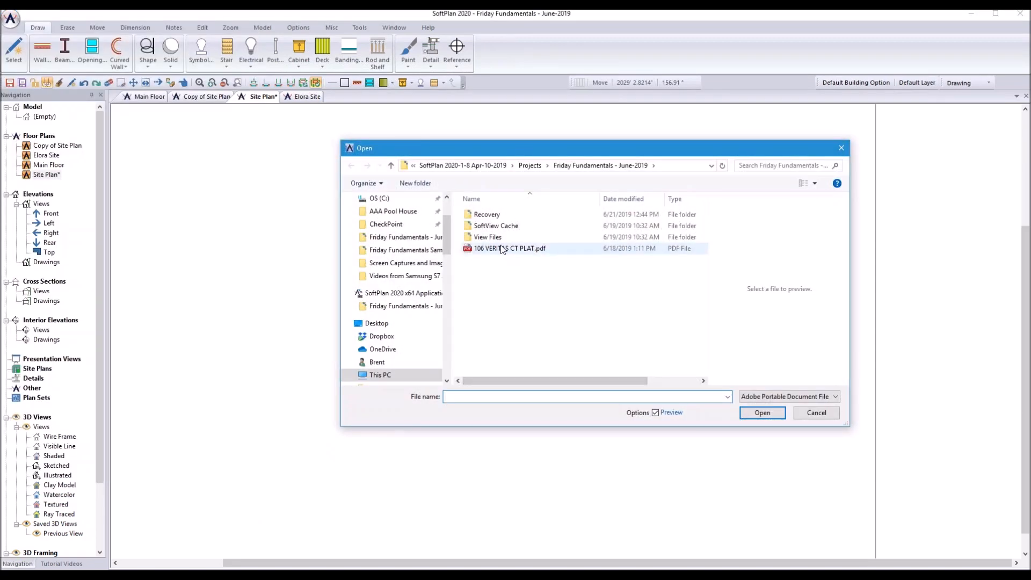
left_click(501, 247)
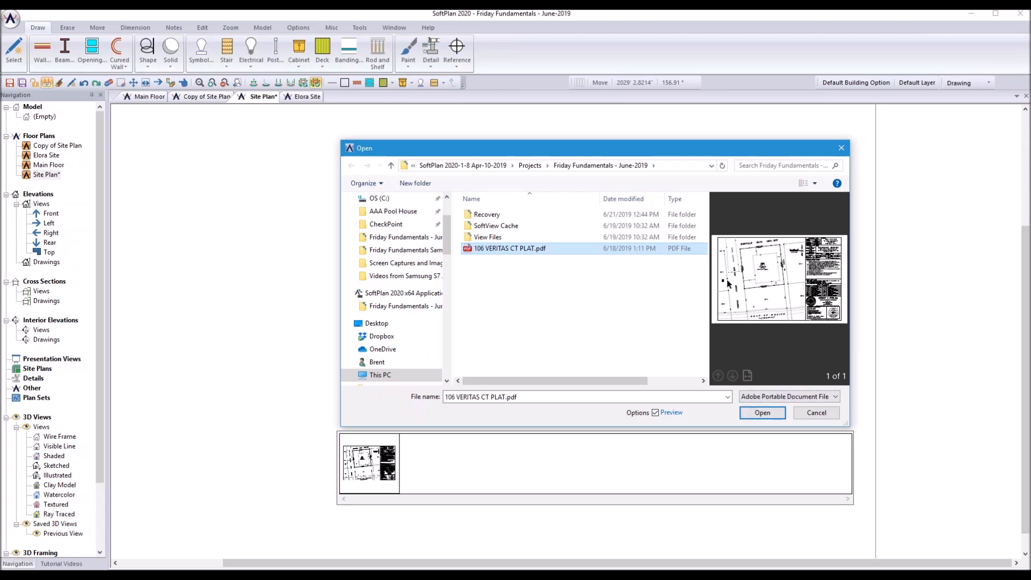
left_click(761, 413)
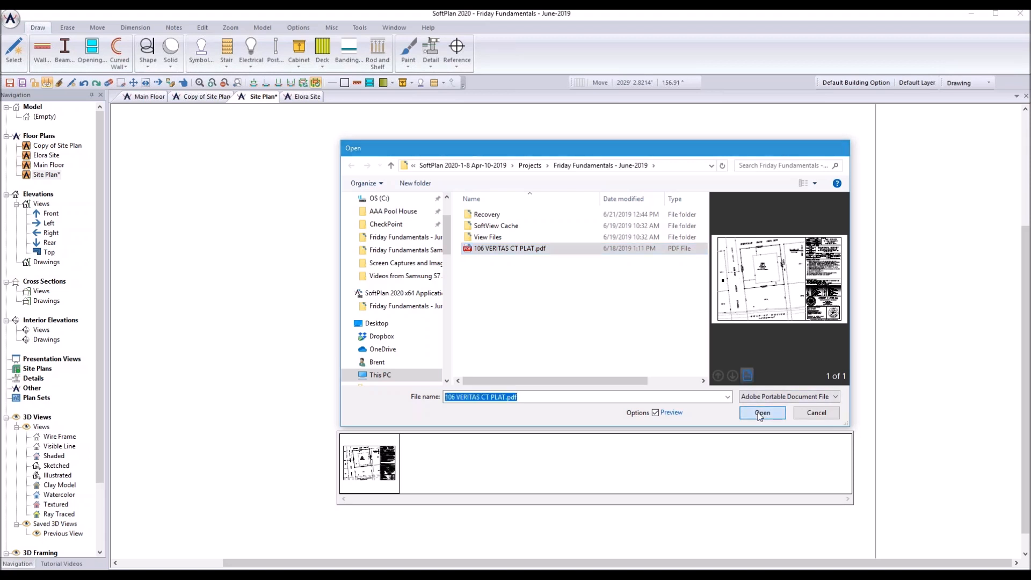
left_click_drag(775, 339, 457, 191)
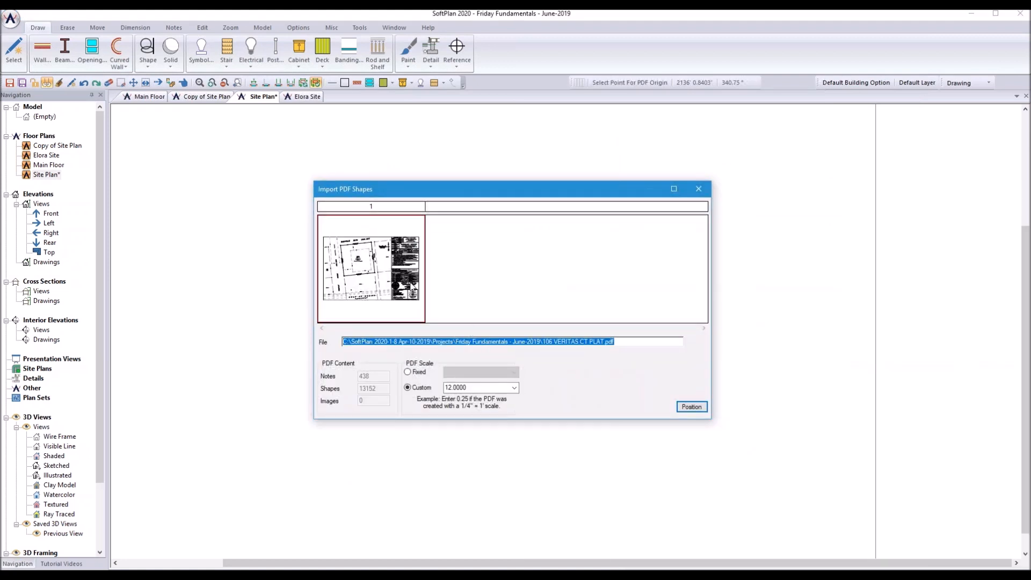
Step: Import the plat at a fixed 1" = 20' scale, positioned at the chosen origin point
left_click(408, 372)
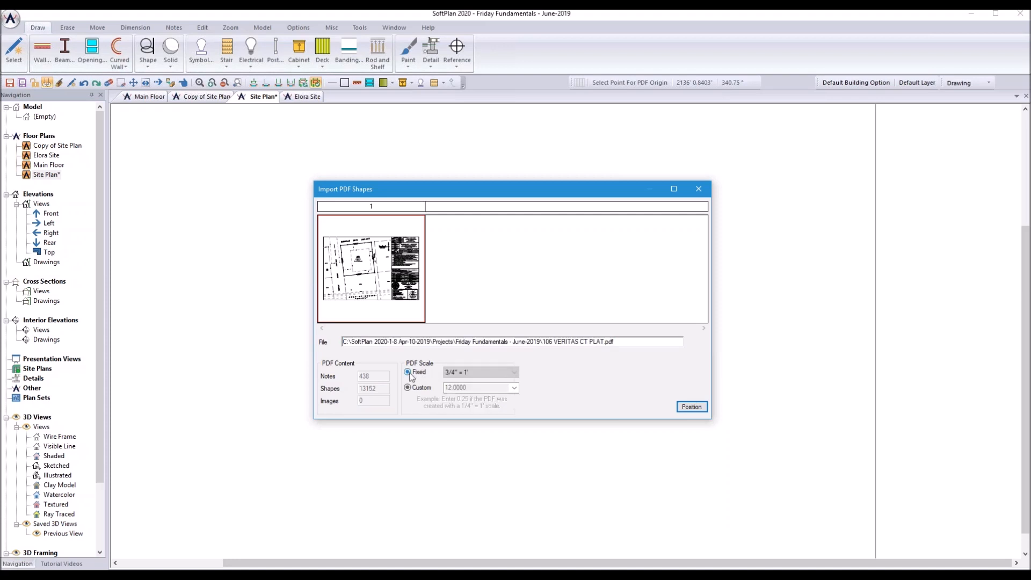
left_click(515, 373)
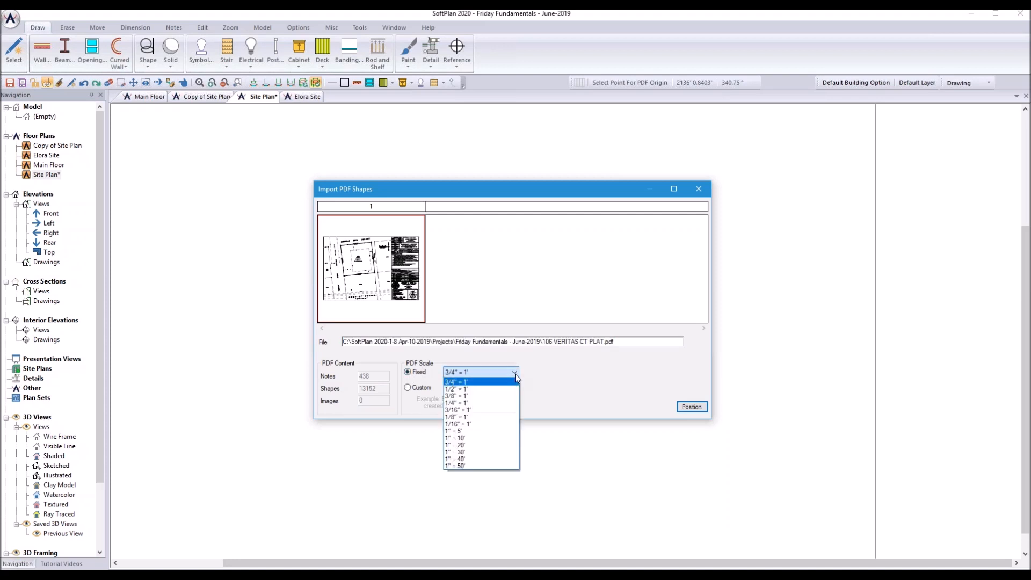
left_click(482, 446)
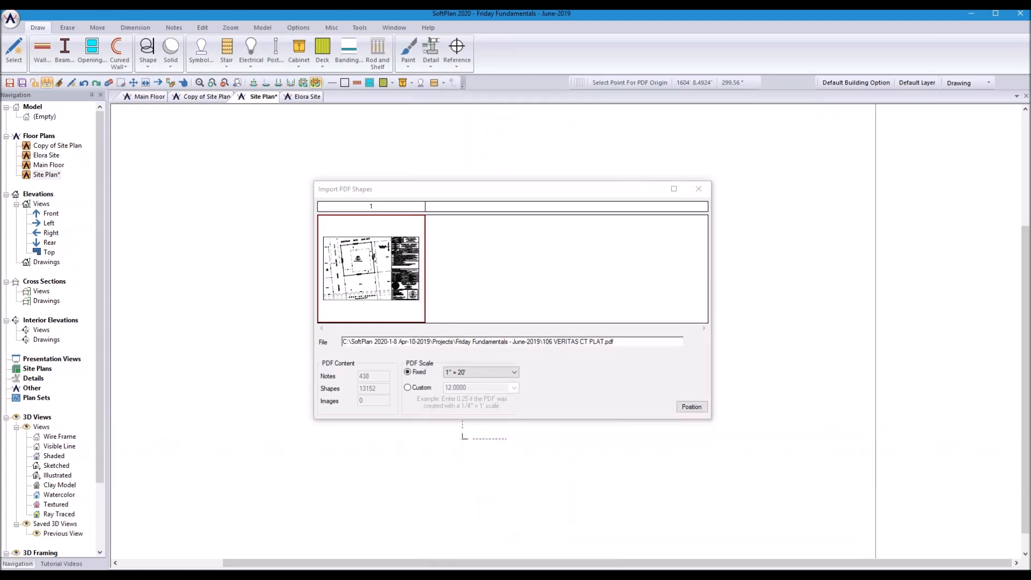
left_click(462, 439)
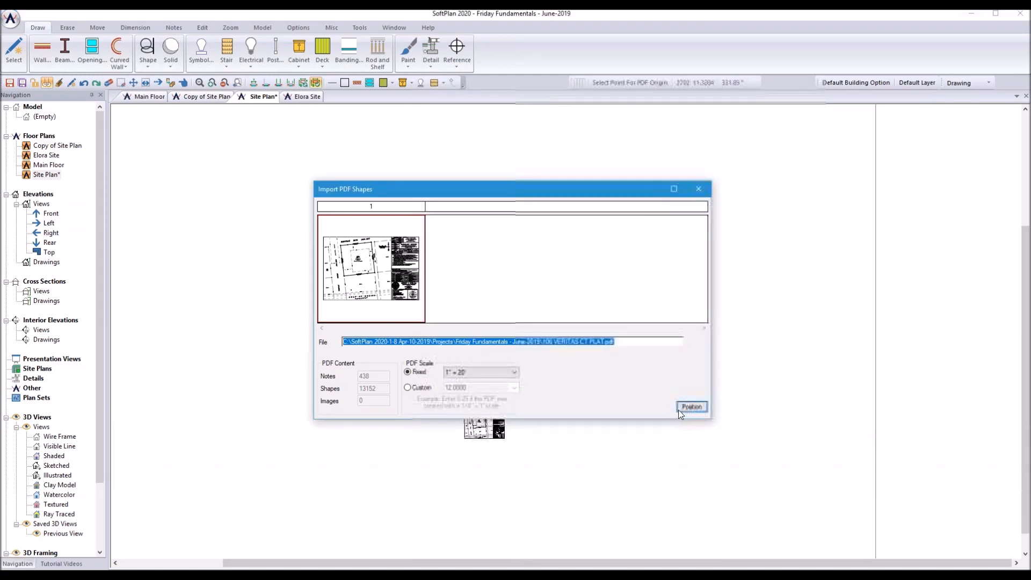
left_click(698, 189)
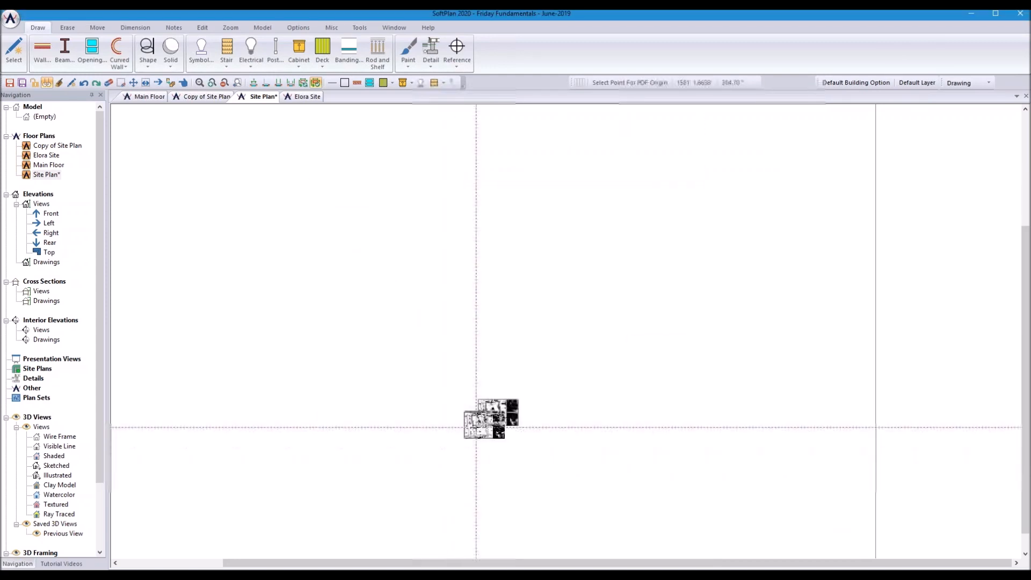
Step: Zoom in on Lot 1 and select its left setback line (about 47' 11.5" at 96.35°)
scroll(566, 329, "up", 6)
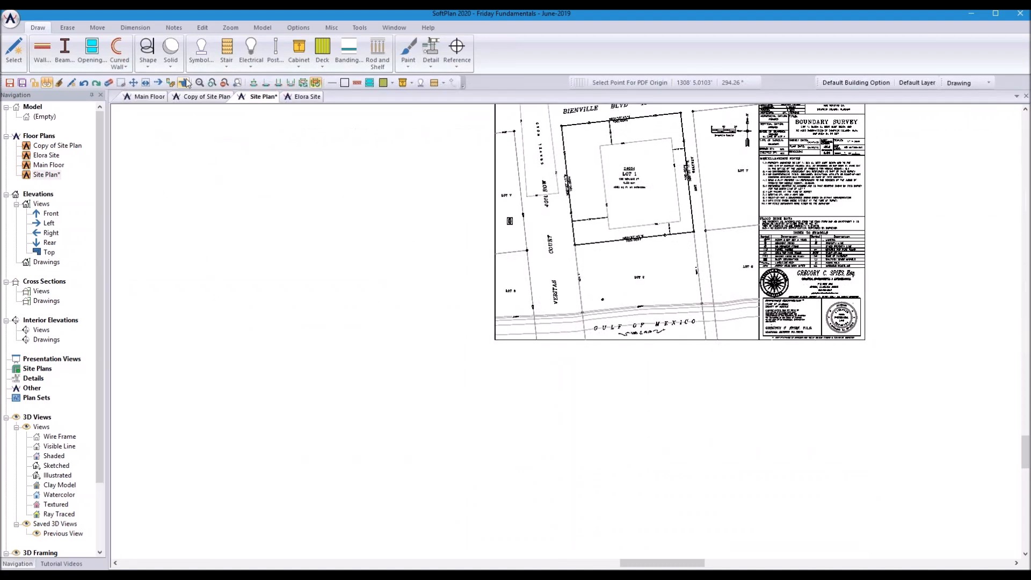
scroll(643, 193, "down", 2)
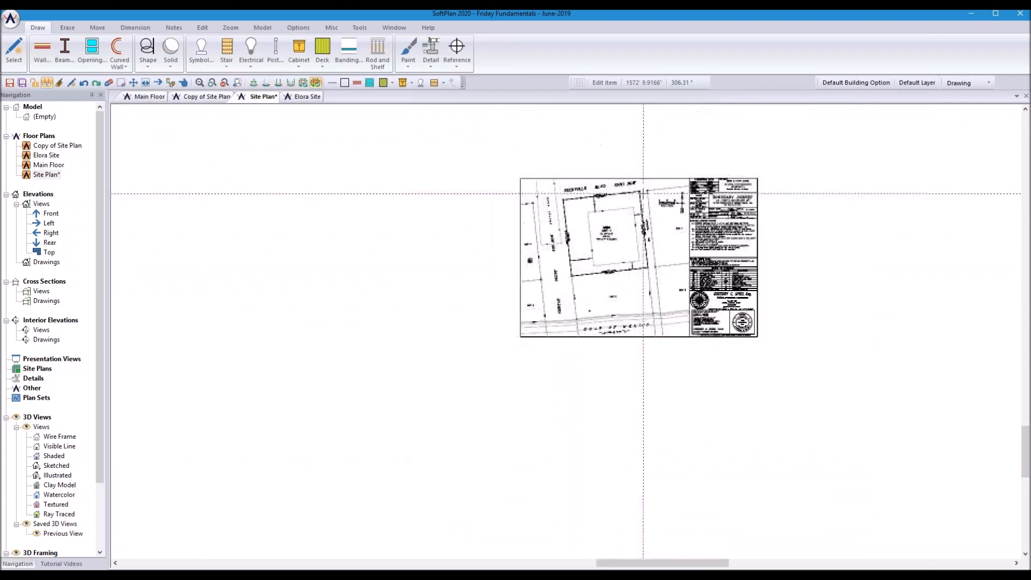
scroll(643, 193, "up", 5)
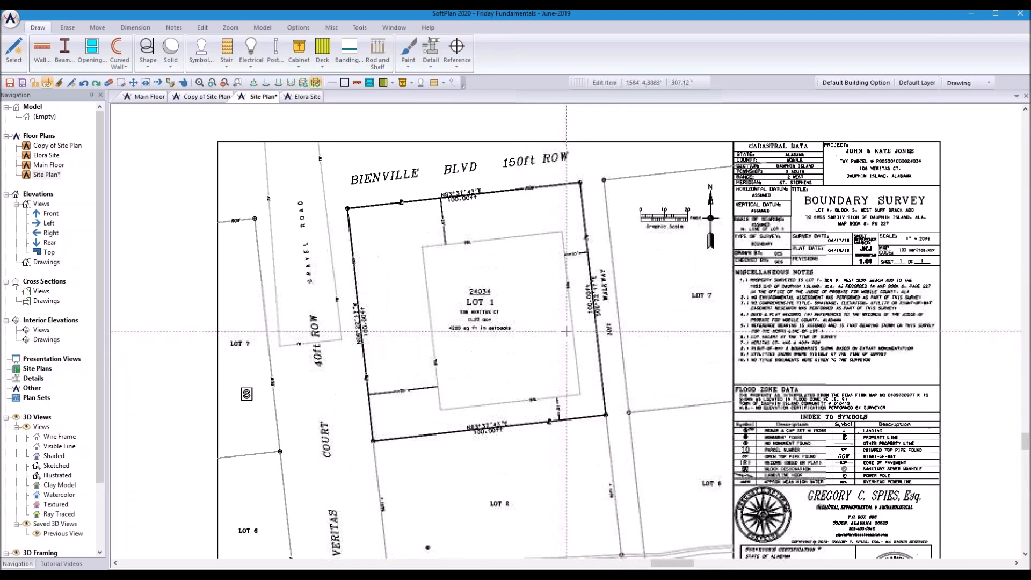
scroll(566, 331, "up", 2)
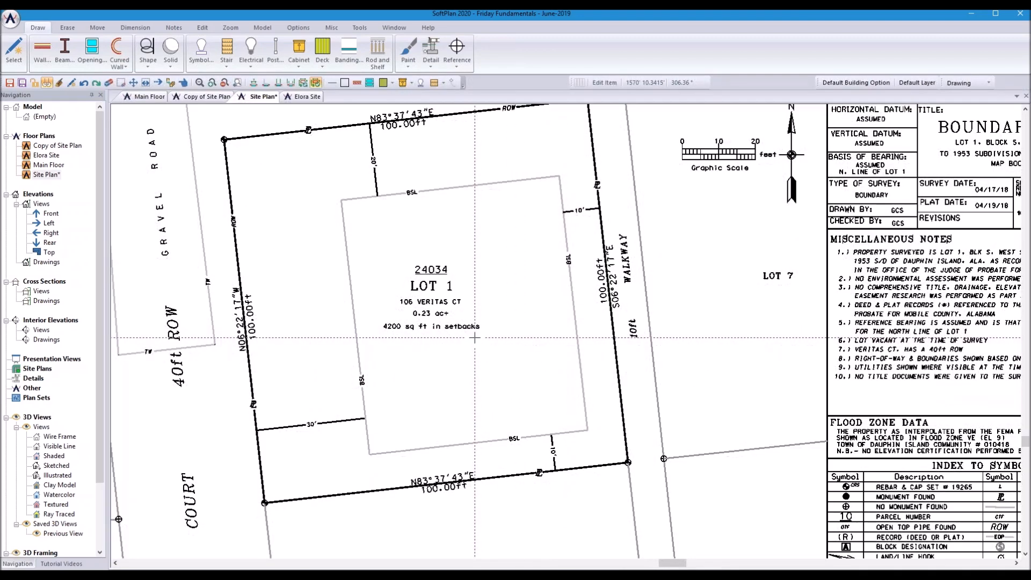
scroll(475, 339, "up", 1)
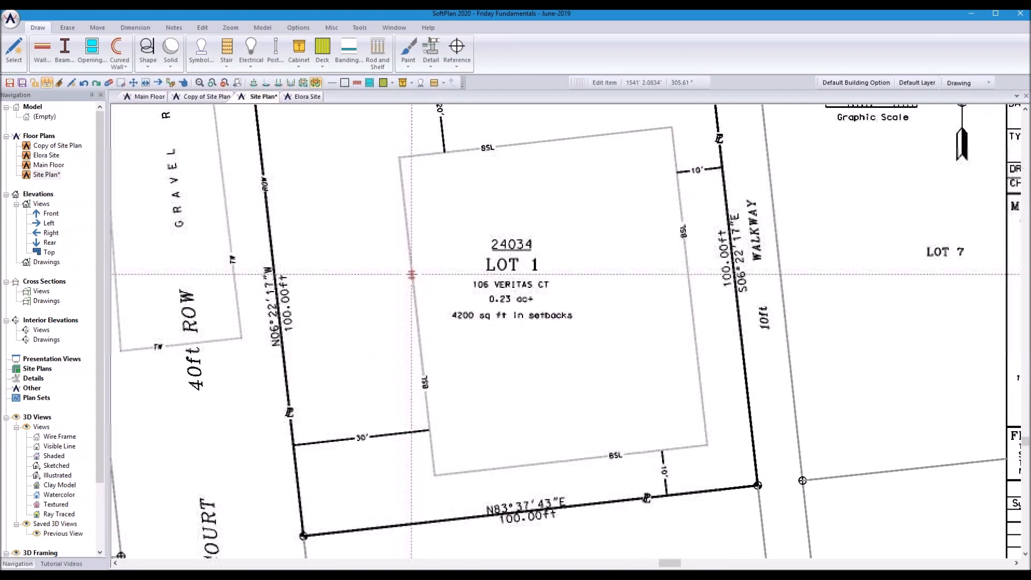
left_click(411, 274)
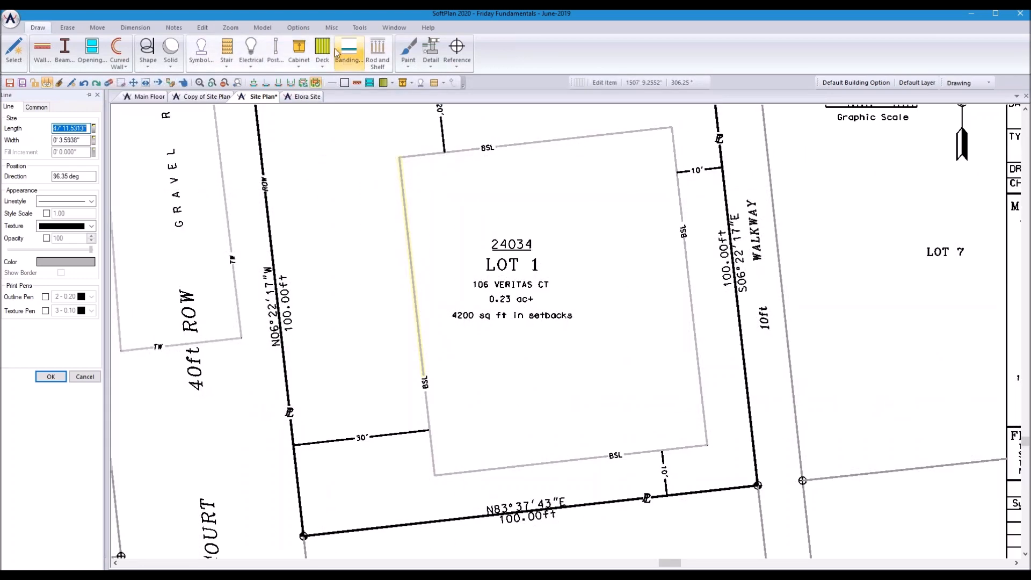
left_click(365, 30)
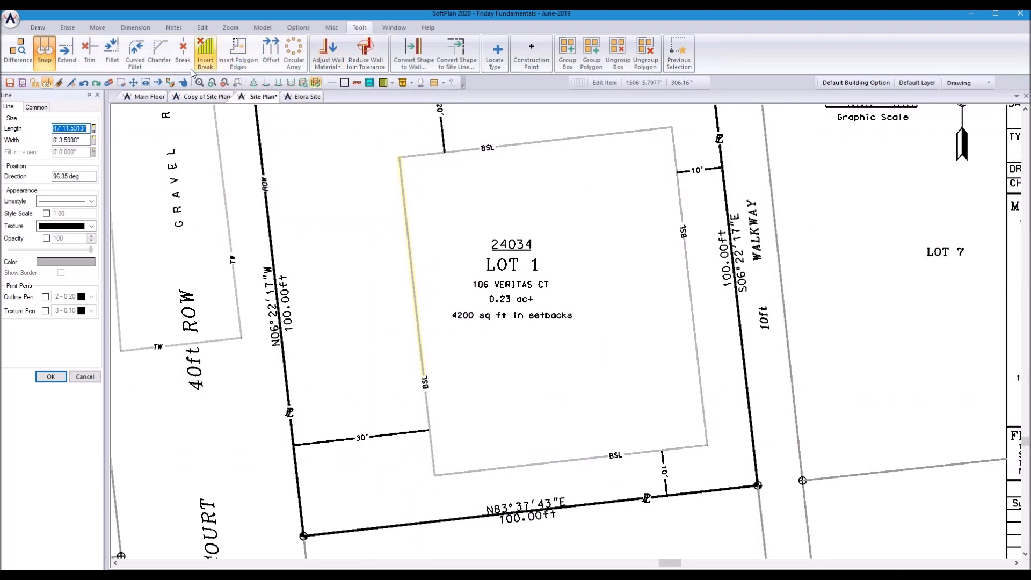
Step: Fillet Lot 1's left setback line to the bottom setback line to close the corner
left_click(113, 54)
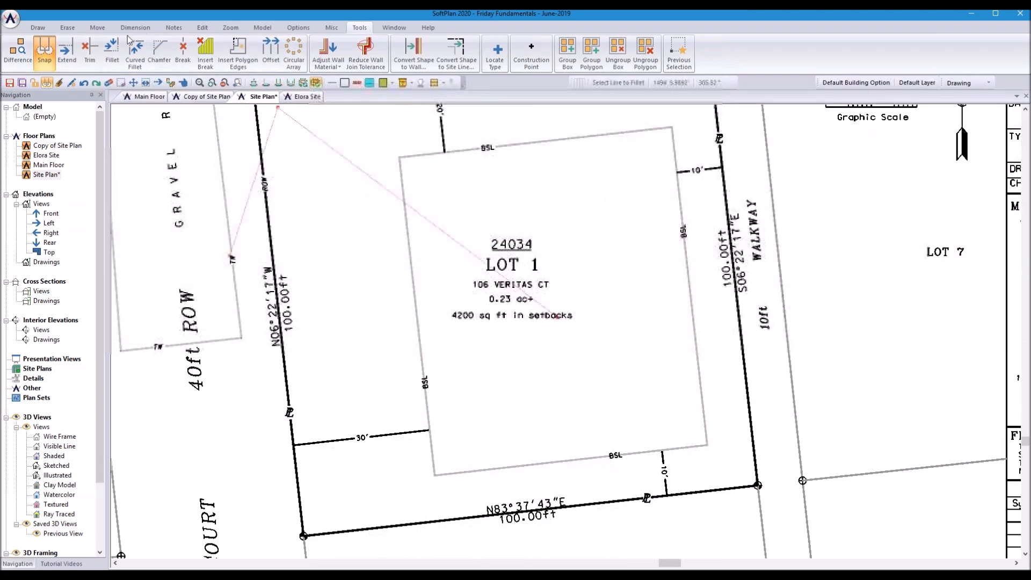
left_click(182, 85)
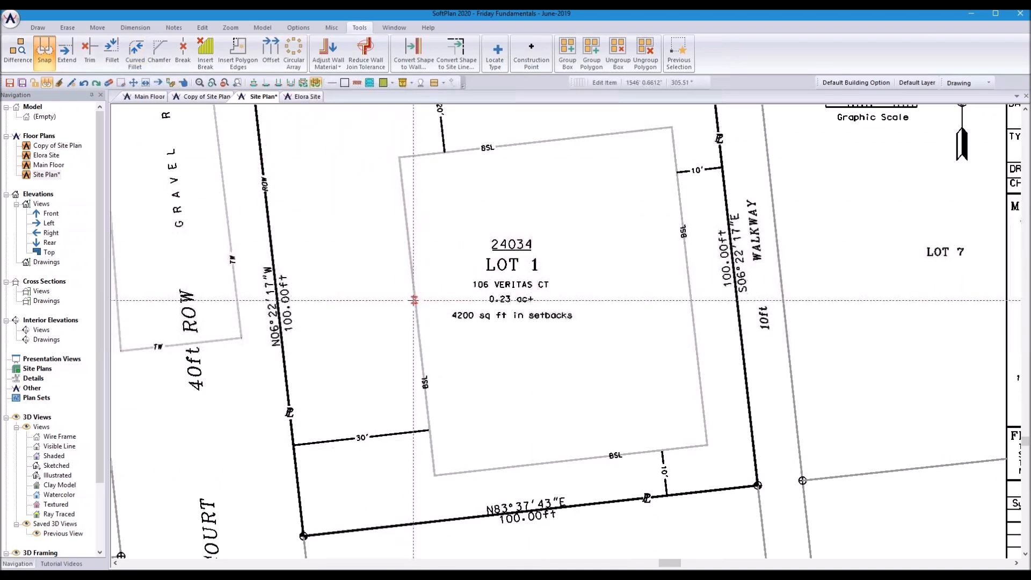
left_click(414, 302)
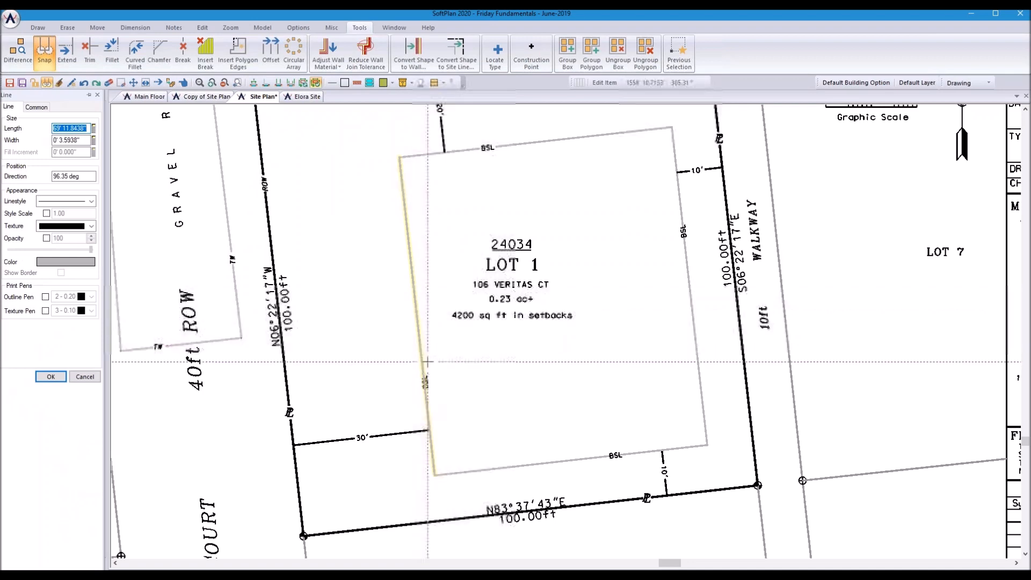
scroll(423, 345, "down", 3)
scroll(400, 399, "up", 2)
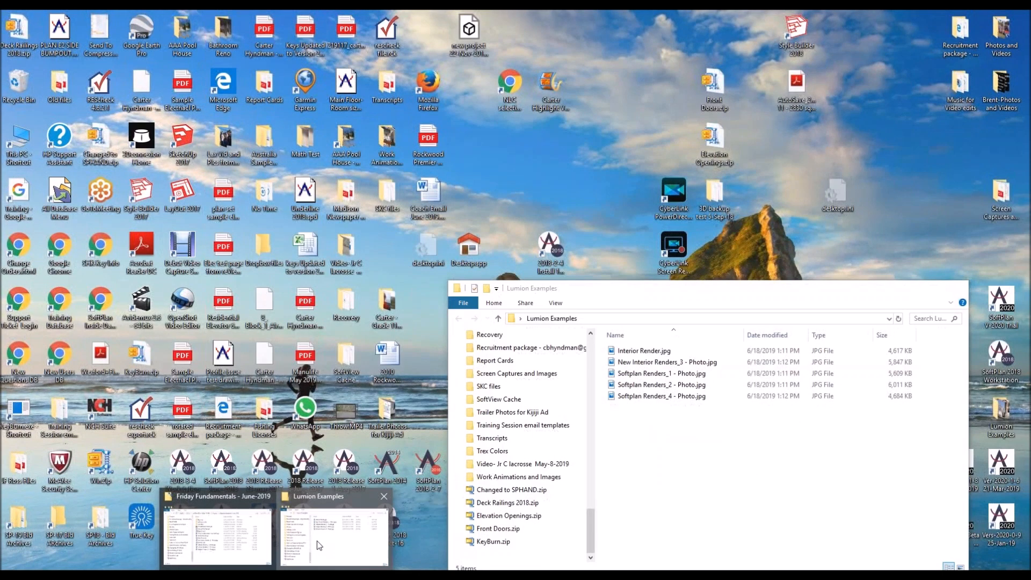
Step: Open Interior Render.jpg from the Lumion Examples folder in Photos
left_click(317, 540)
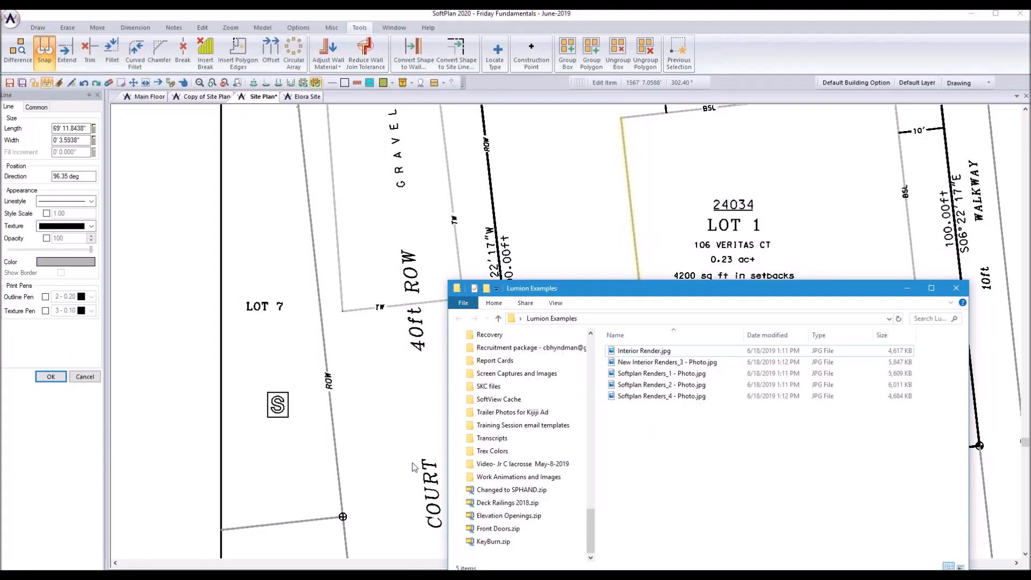
double_click(637, 352)
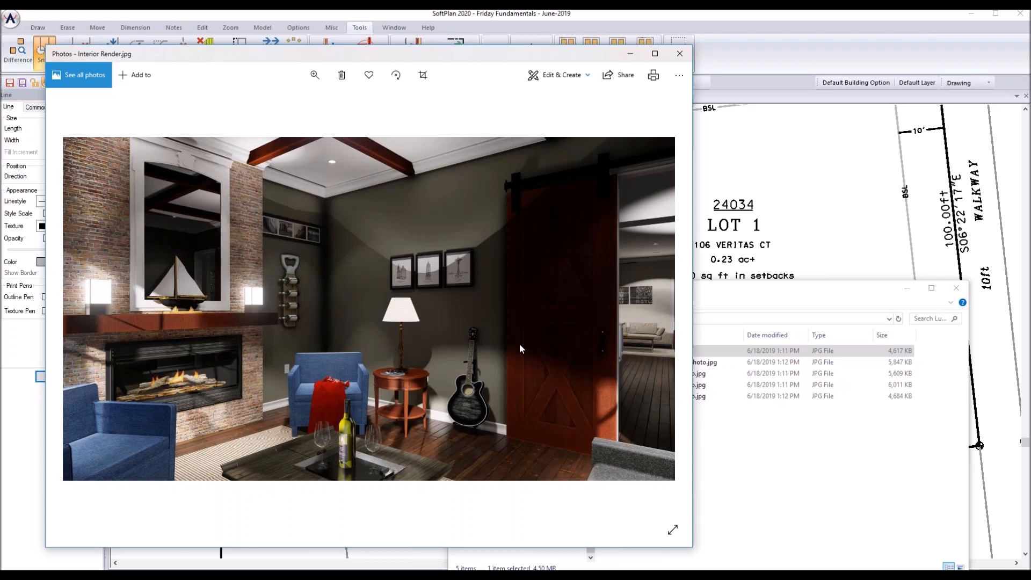
left_click(667, 309)
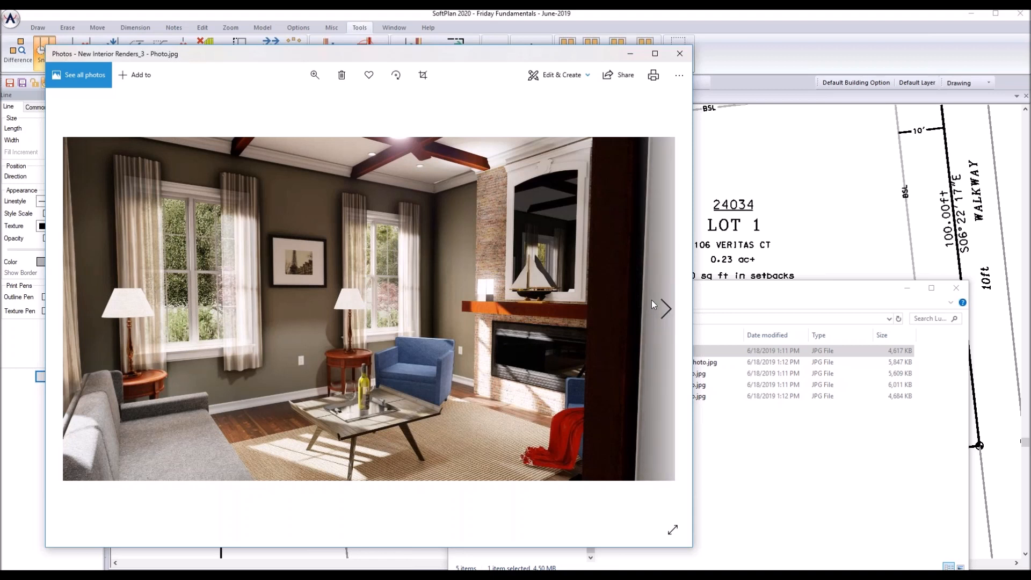
Step: Browse forward and back through the exterior house renders, then return to SoftPlan
left_click(666, 307)
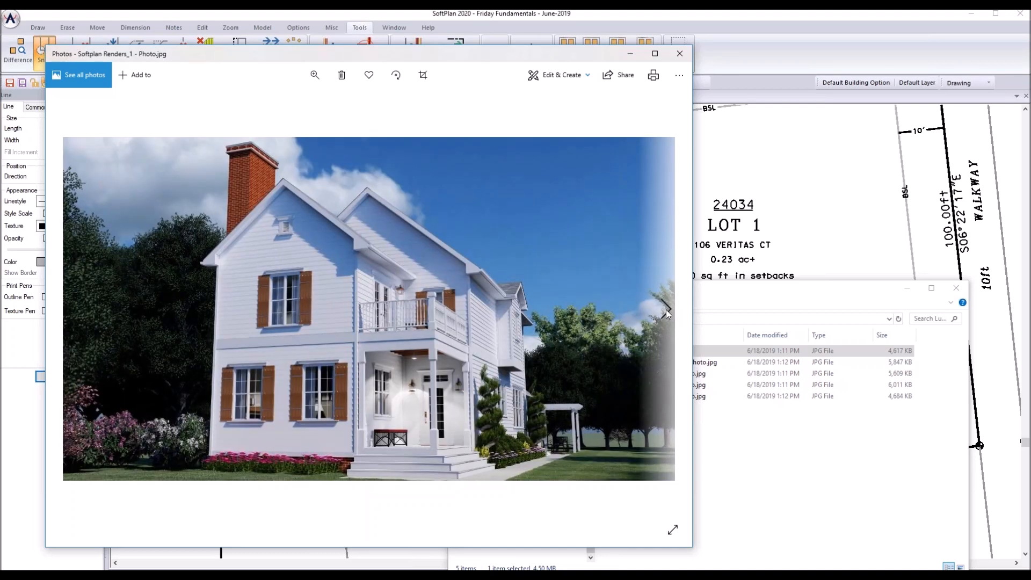
left_click(666, 312)
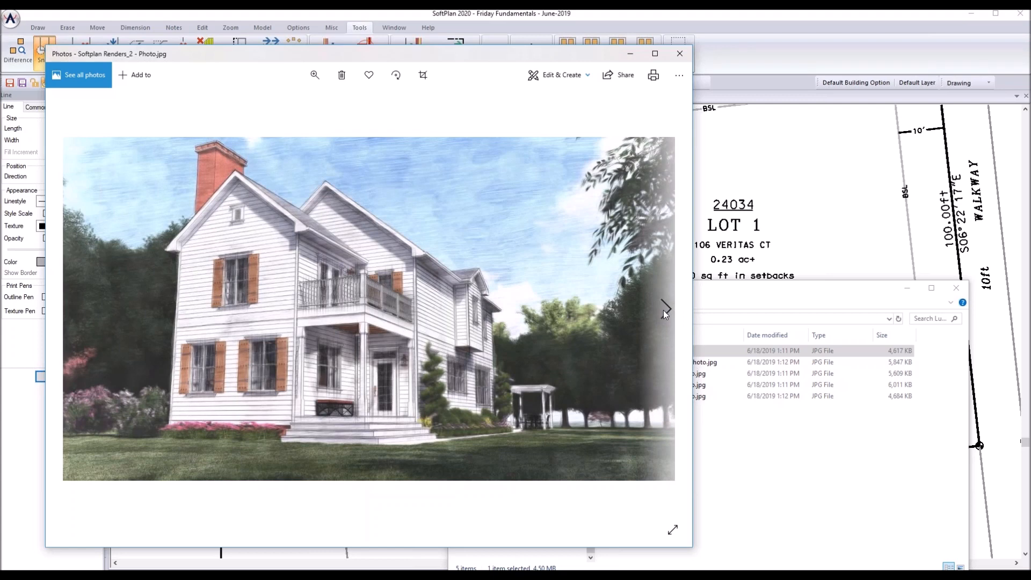
left_click(665, 310)
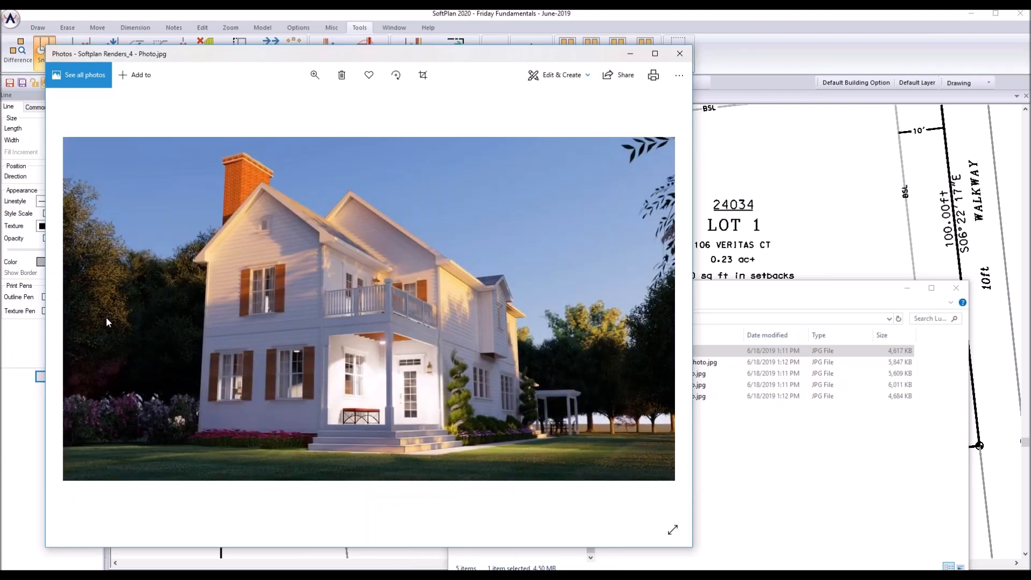
left_click(74, 310)
left_click(73, 311)
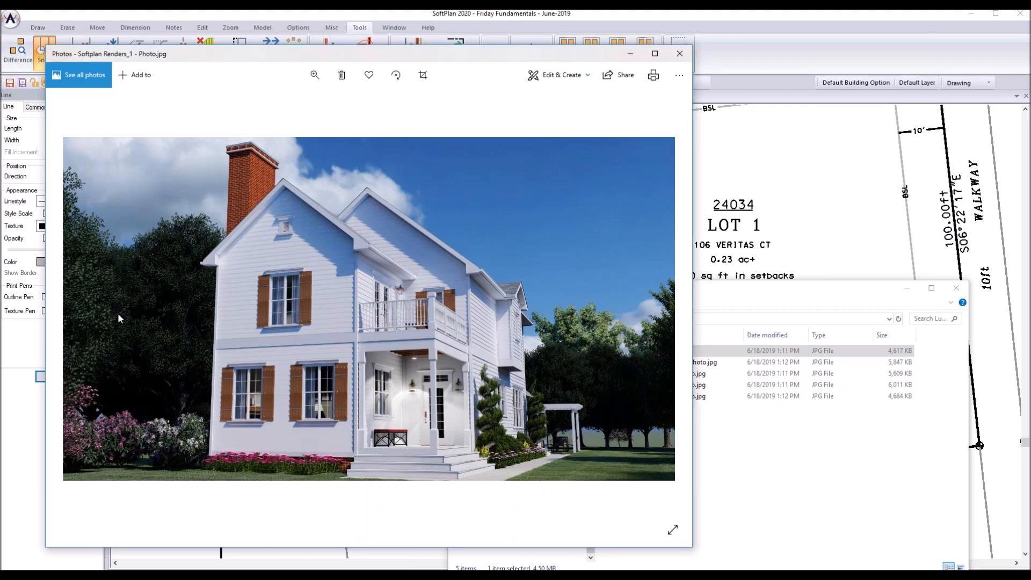
left_click(664, 315)
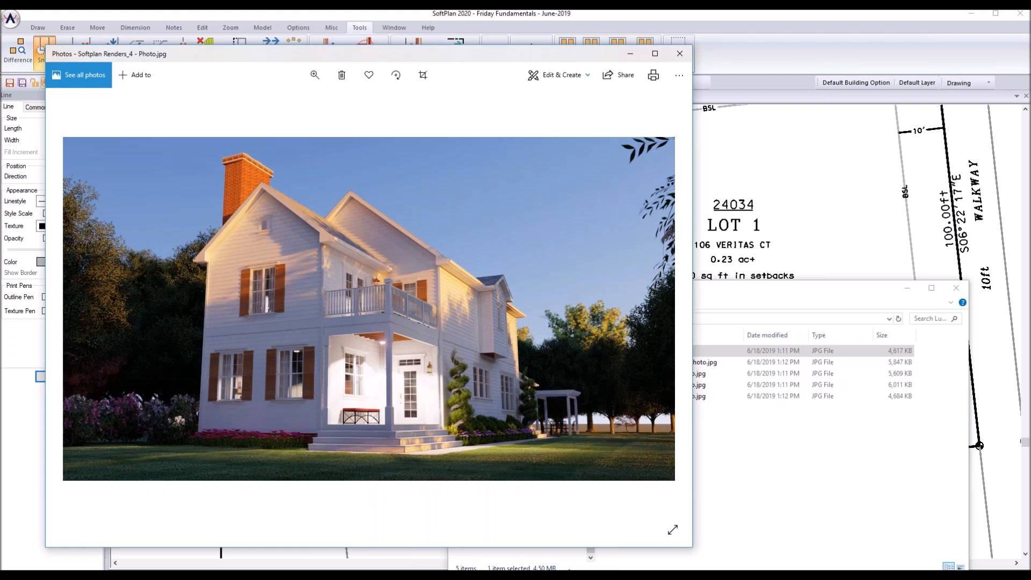
key("alt+Tab")
Step: Open the recent Friday Fundamentals Sample Drawing- 2 Storey 8 project, saving the Site Plan changes
left_click(11, 19)
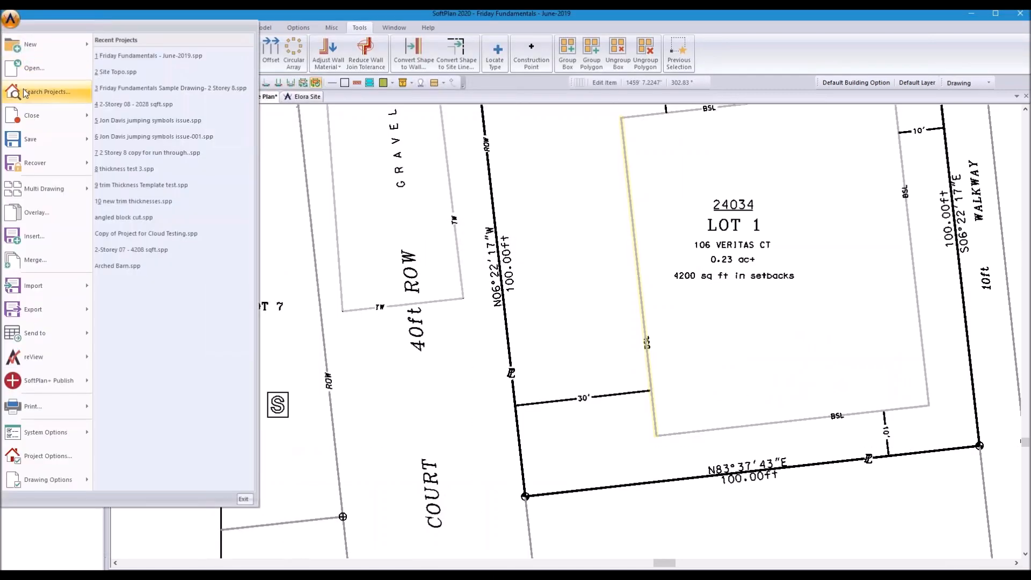
left_click(23, 76)
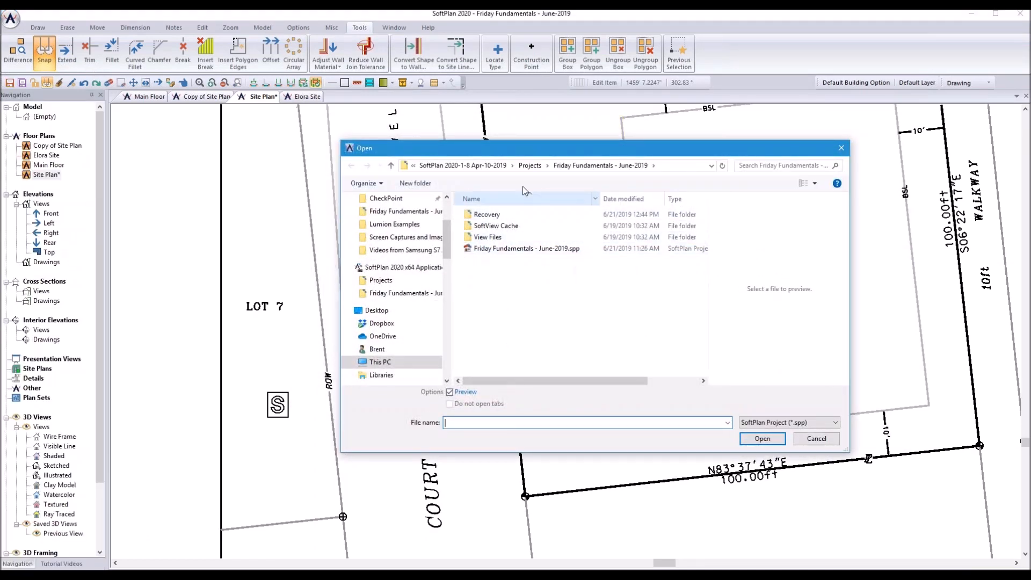
left_click(530, 165)
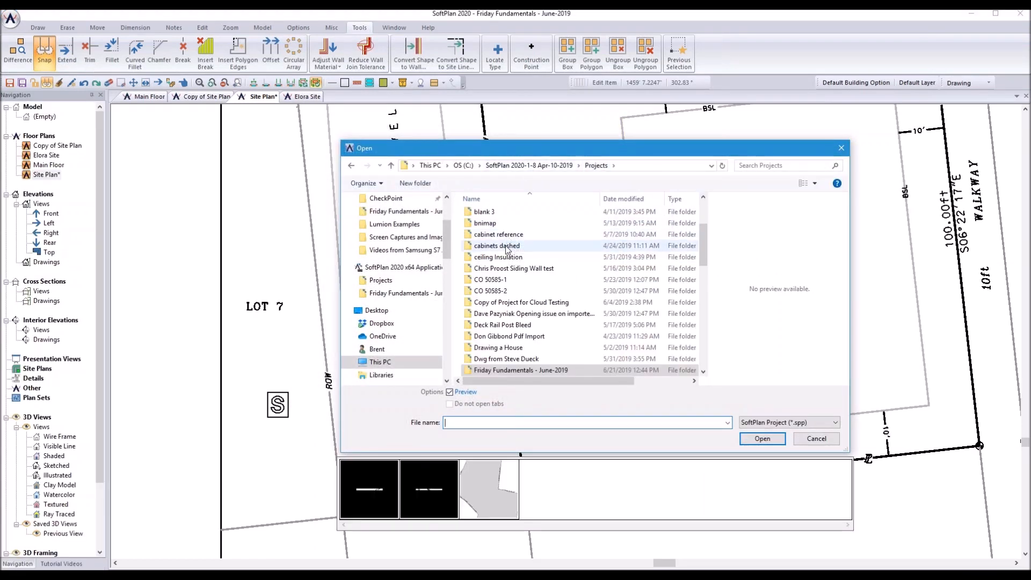
left_click(842, 148)
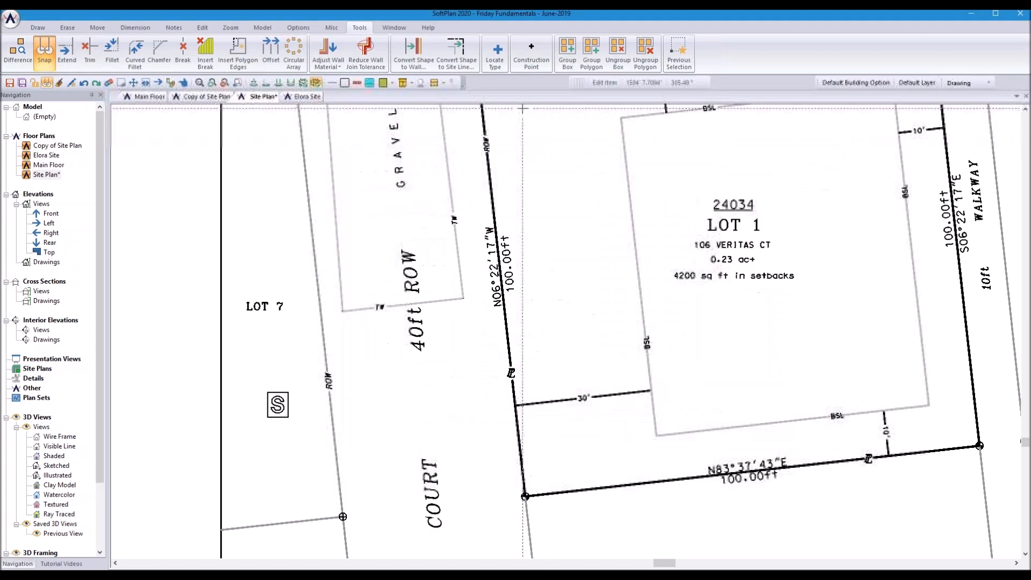
left_click(11, 19)
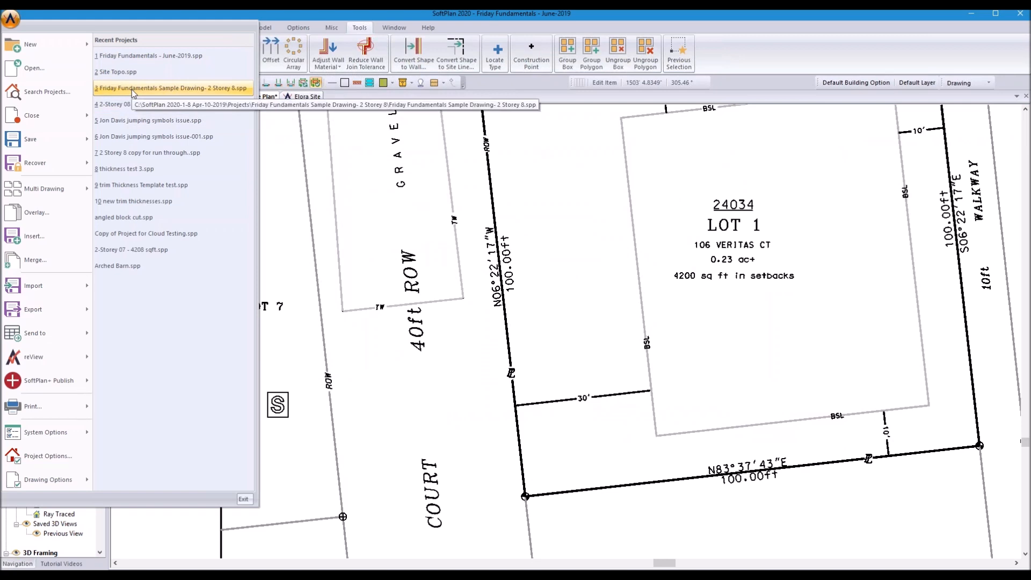
key("Escape")
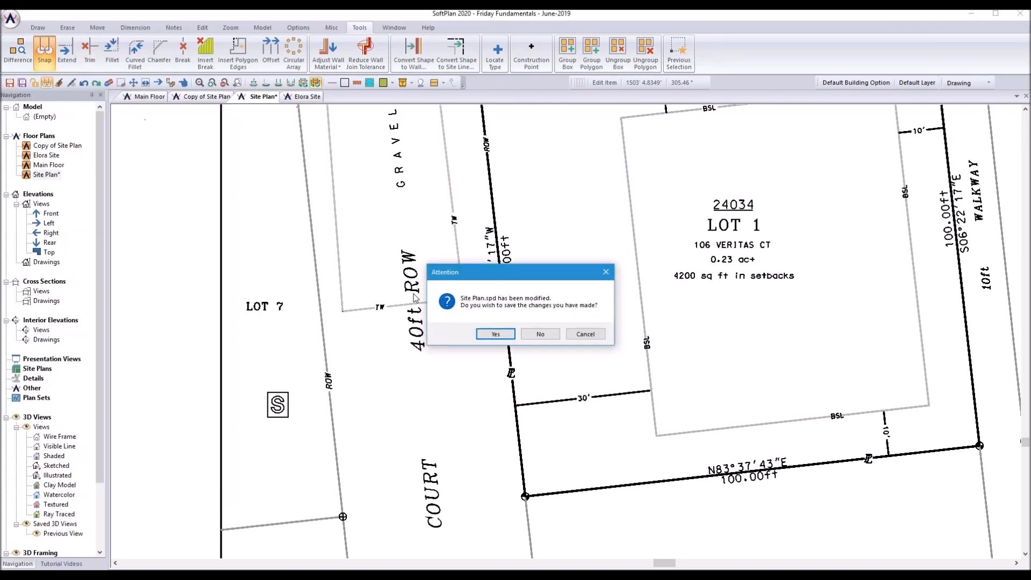
left_click(492, 333)
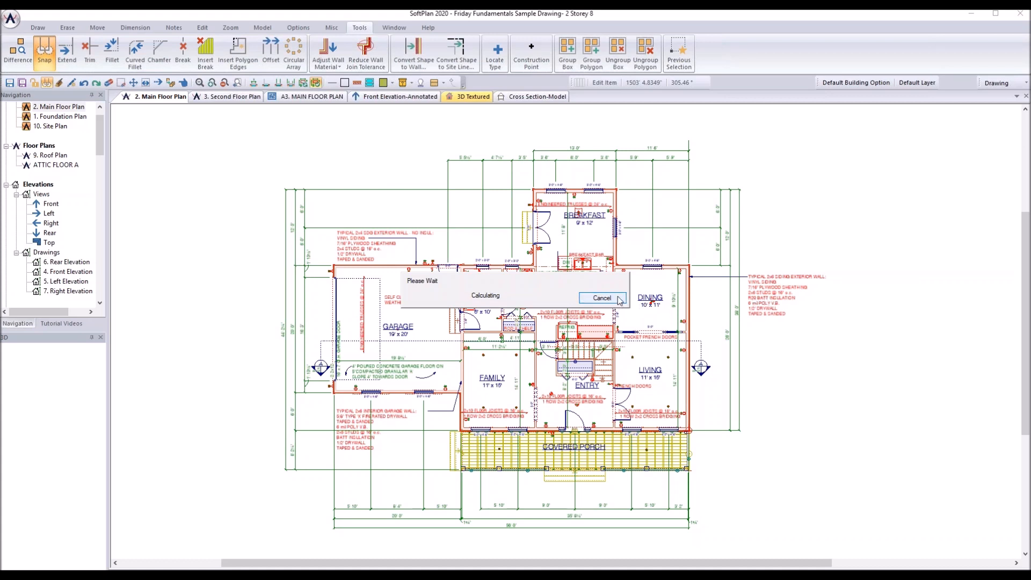
Step: Break the siding speed notes into plain notes on the main and second floor plans
right_click(769, 299)
left_click(792, 321)
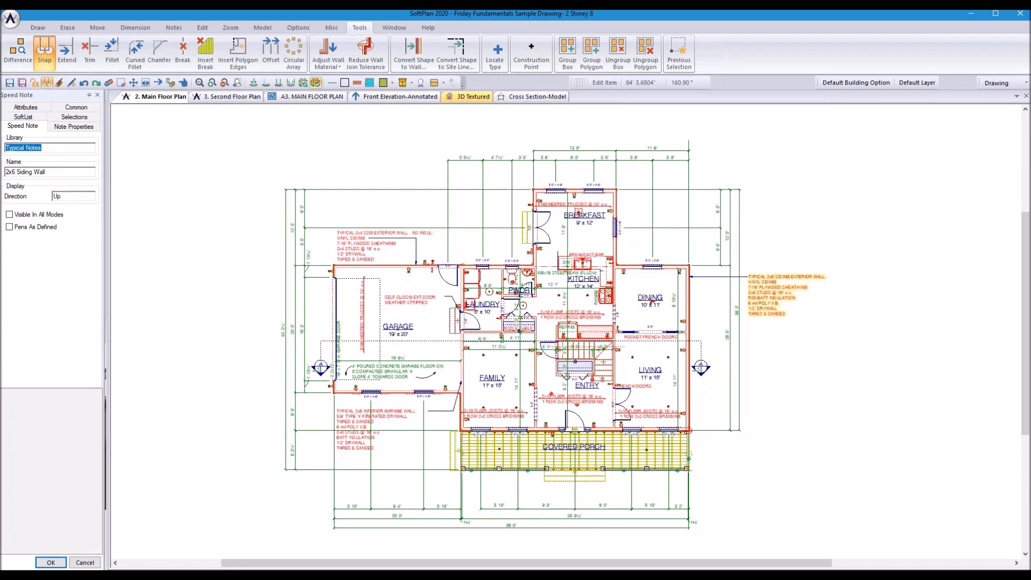
left_click(51, 562)
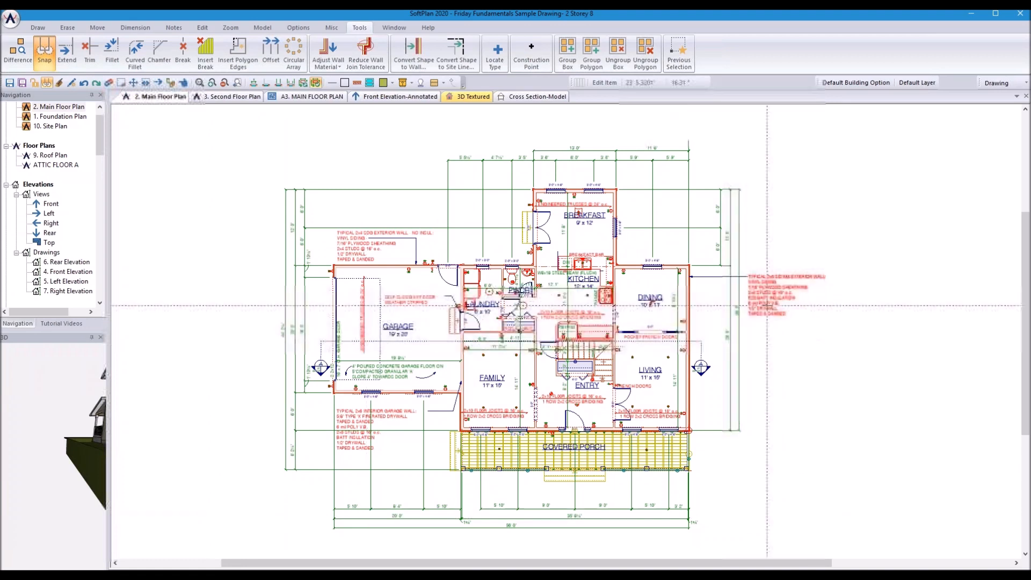
right_click(760, 294)
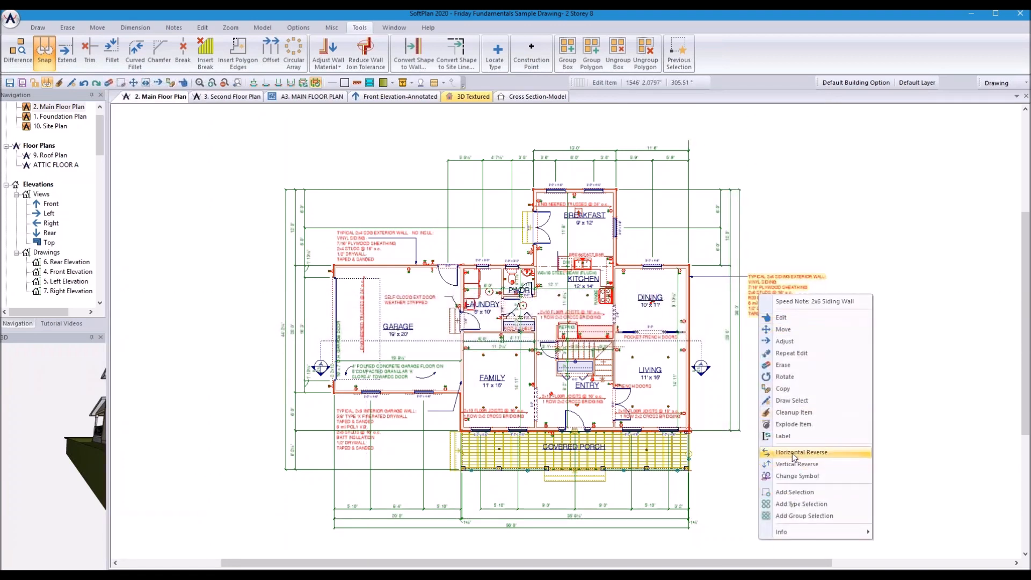
left_click(792, 425)
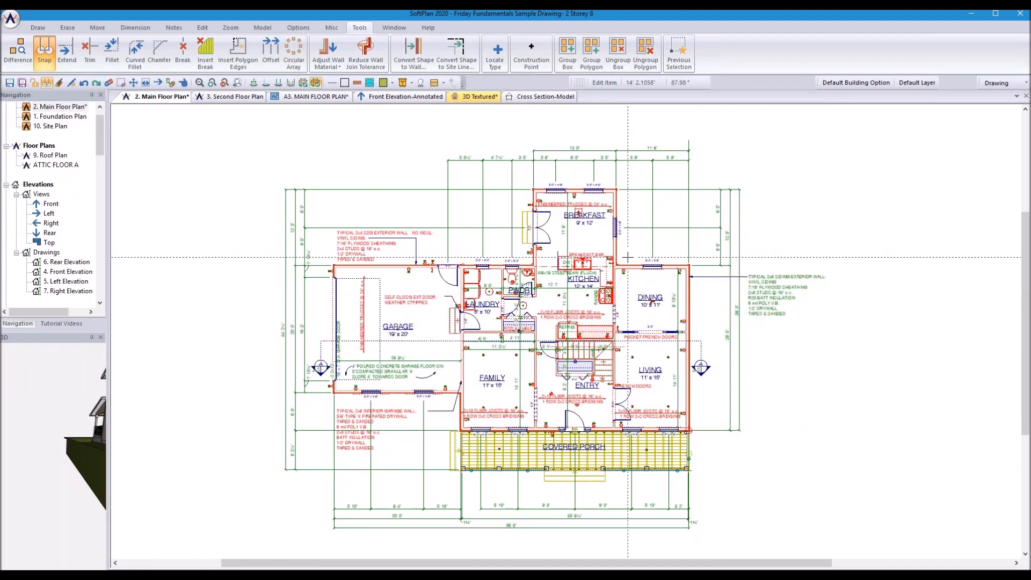
left_click(233, 99)
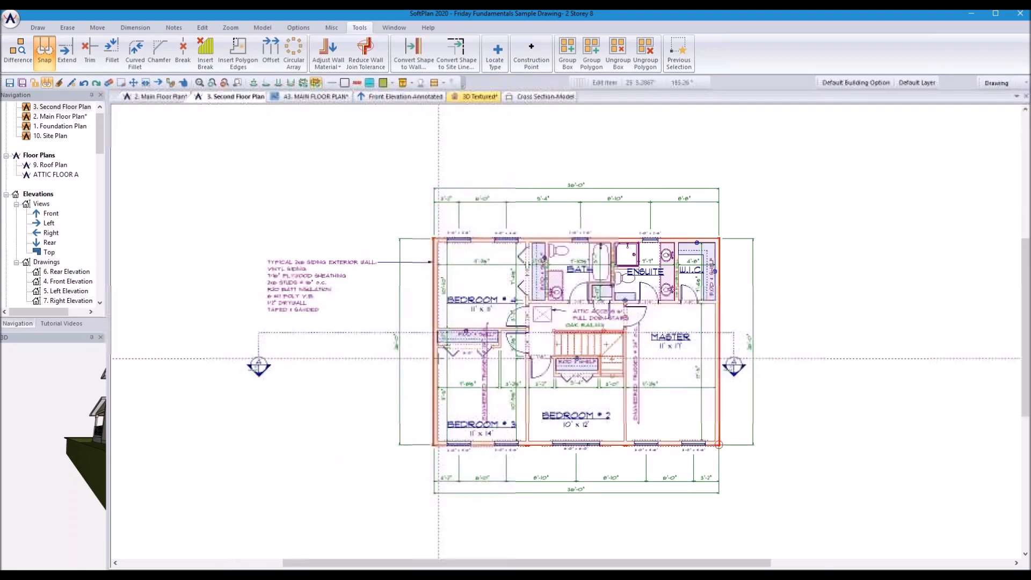
right_click(303, 290)
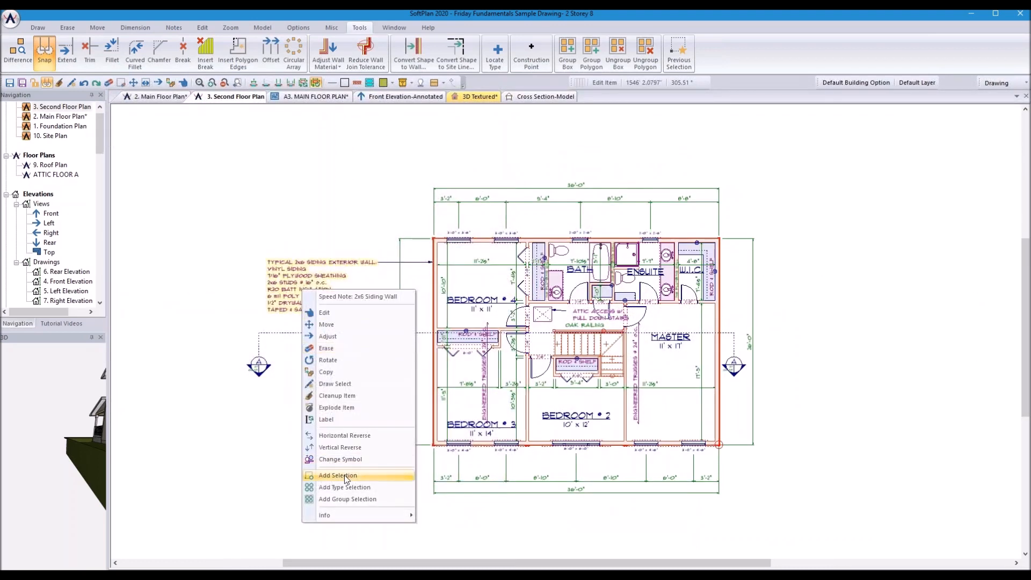
left_click(345, 408)
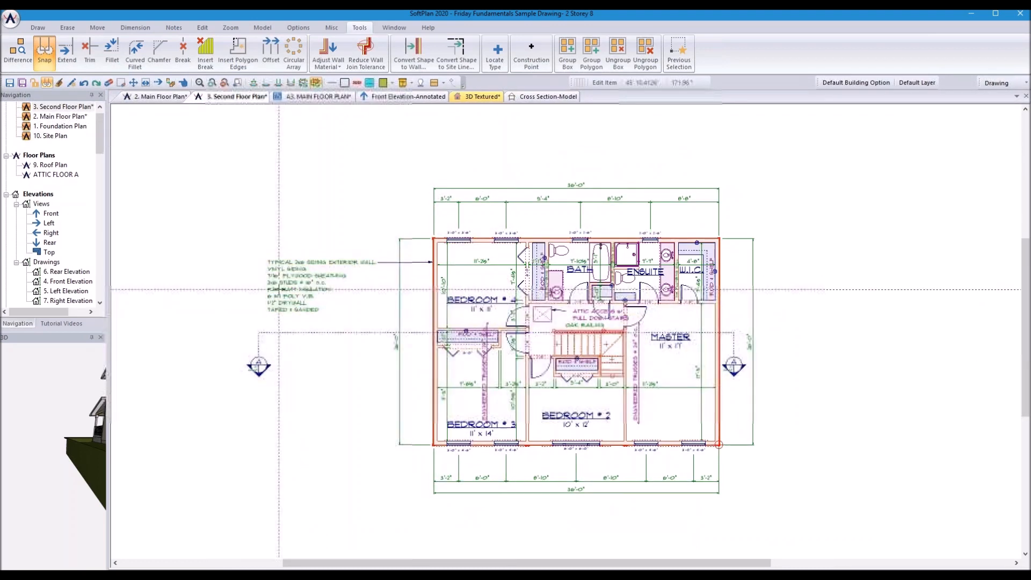
Step: Set the second-floor siding note's text case to lowercase
right_click(285, 282)
left_click(327, 304)
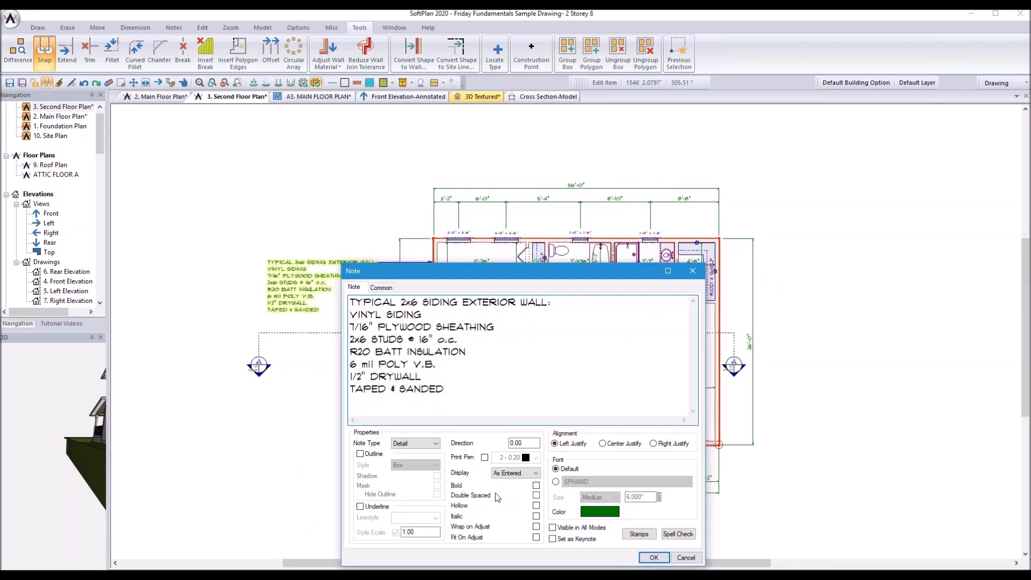
left_click(535, 474)
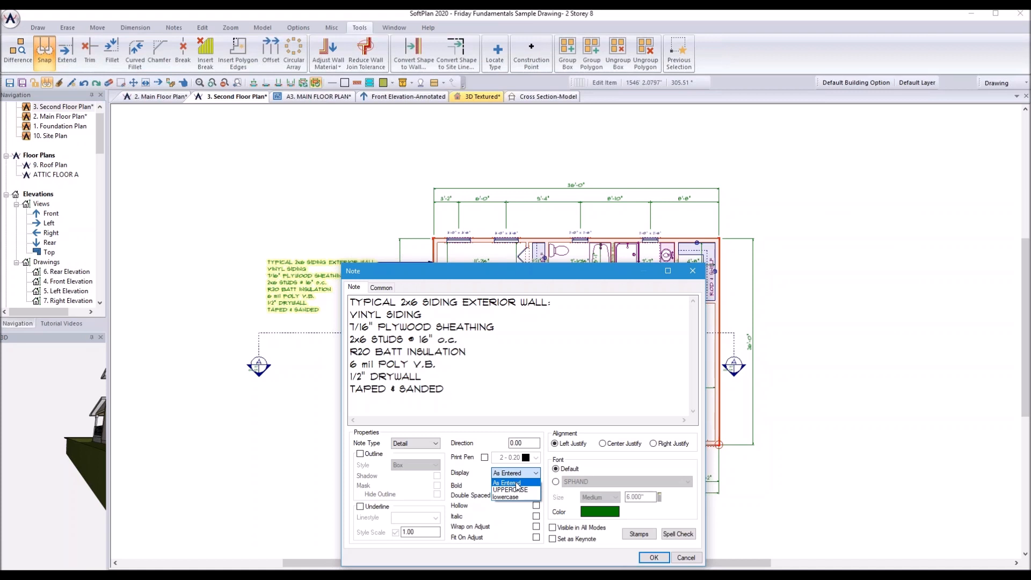
left_click(517, 490)
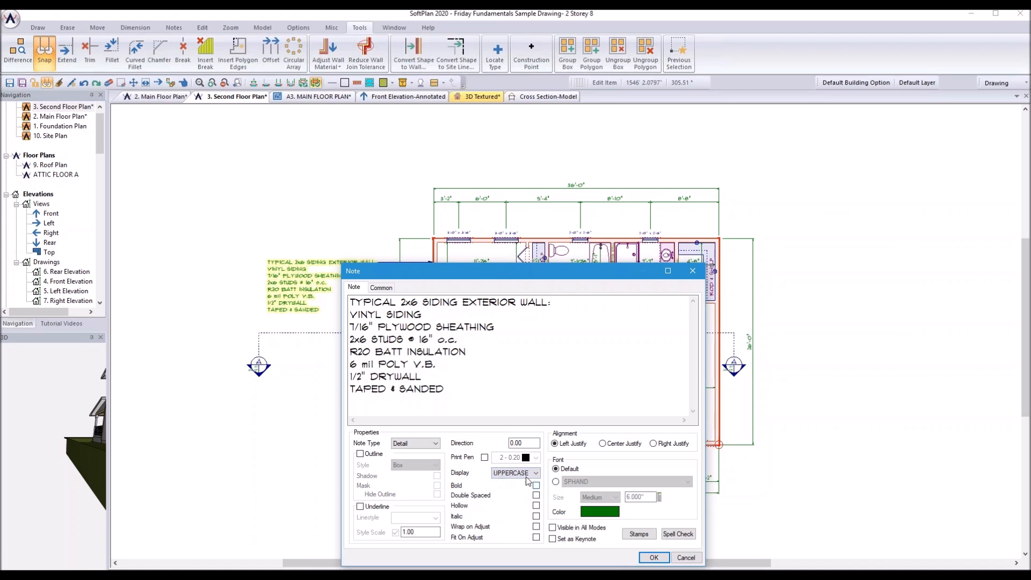
left_click(529, 474)
left_click(517, 497)
left_click(535, 473)
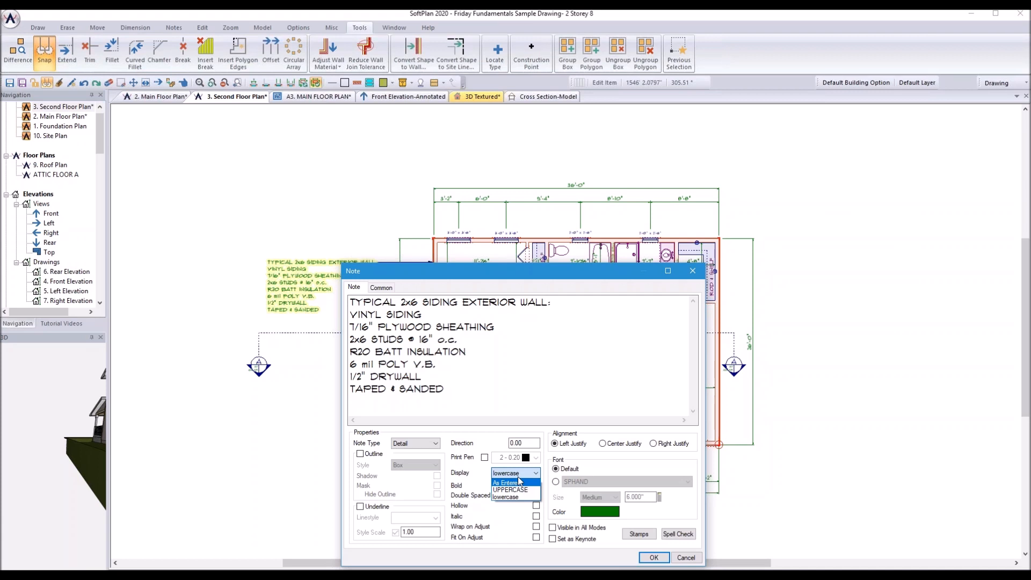
left_click(636, 460)
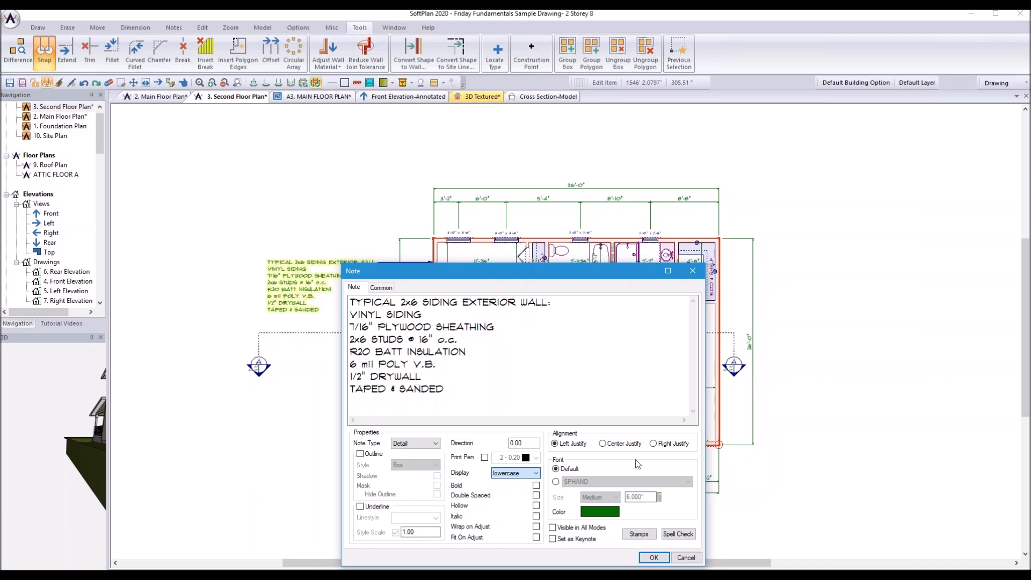
Step: Make the siding note a masked, circle-outlined keynote with its marker left of the plan
left_click(553, 539)
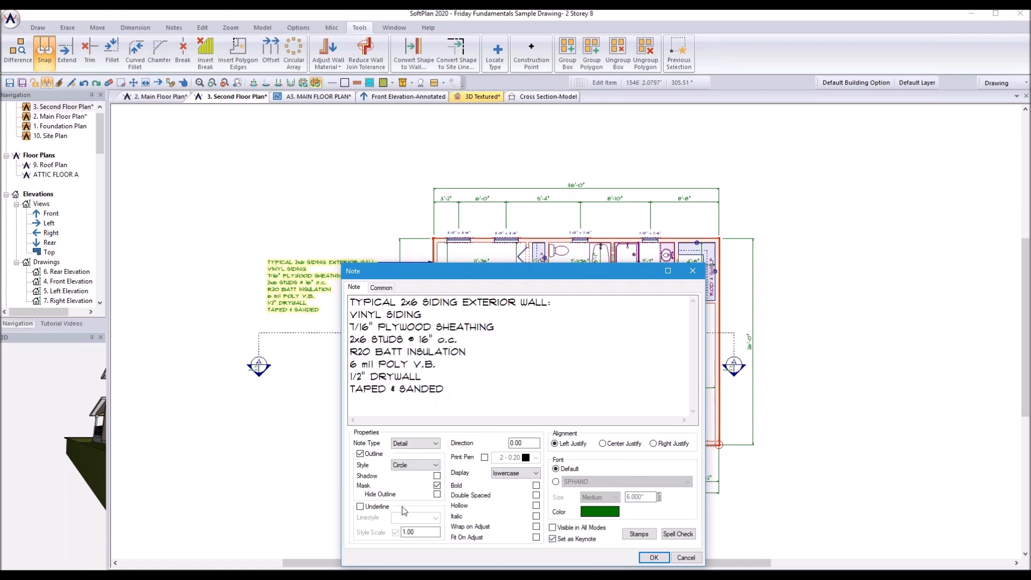
left_click(437, 486)
left_click(436, 465)
left_click(435, 466)
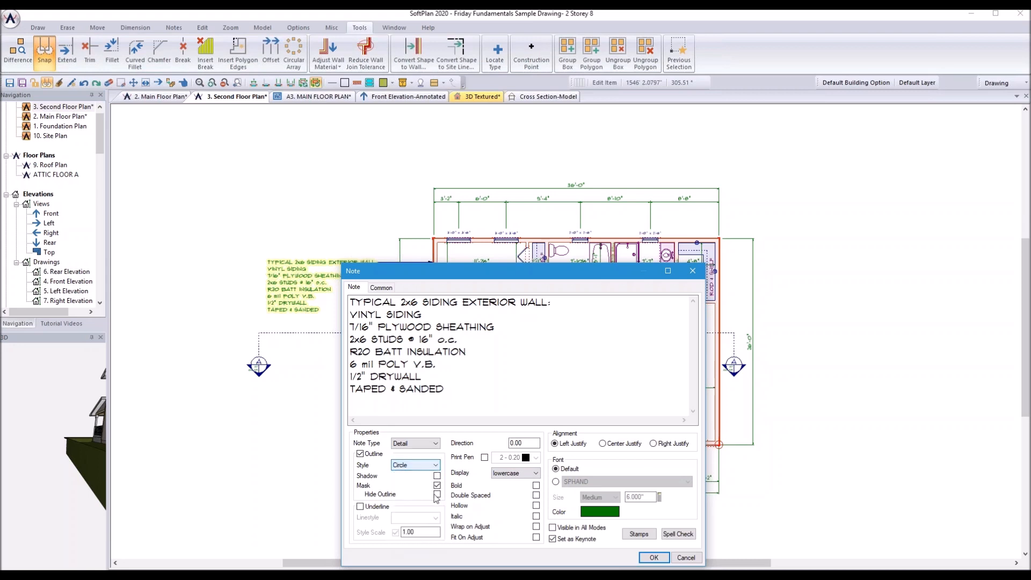
left_click(654, 558)
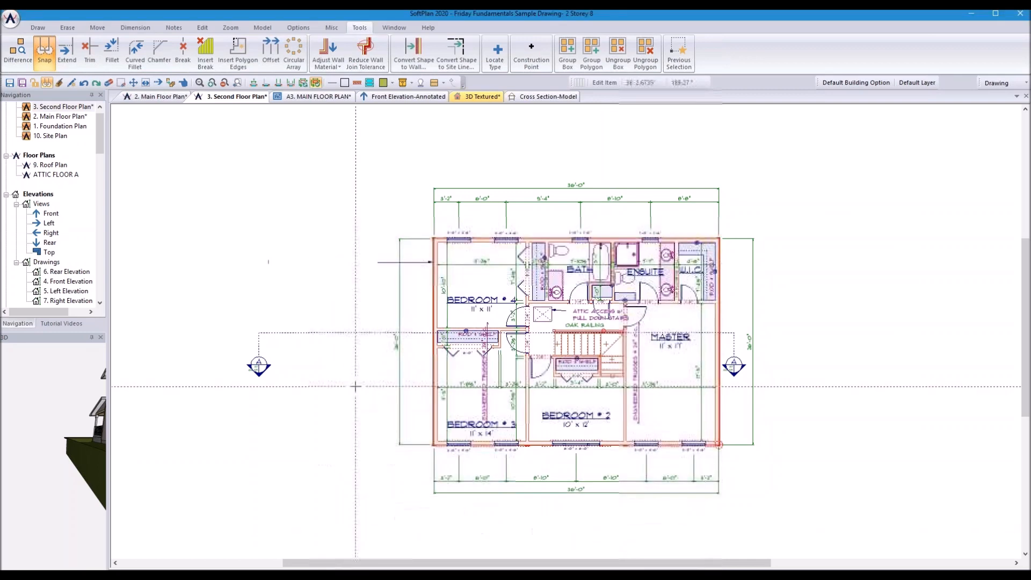
left_click(269, 262)
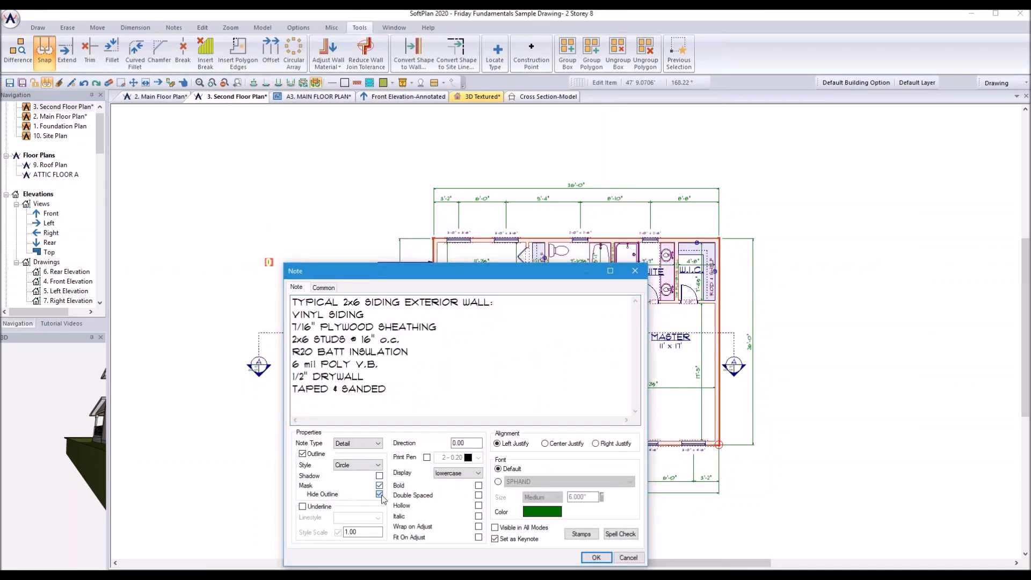
left_click(597, 558)
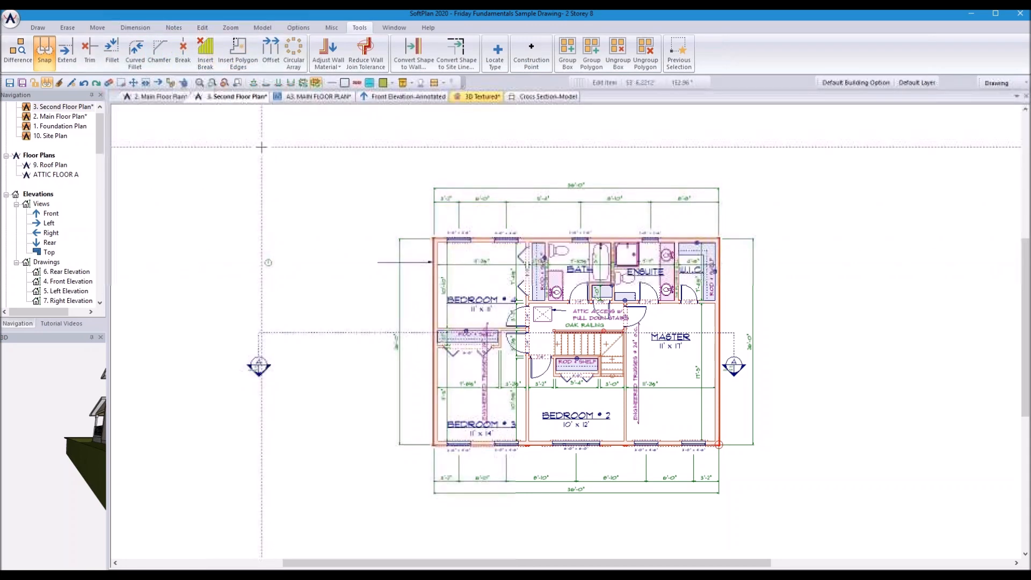
left_click(173, 27)
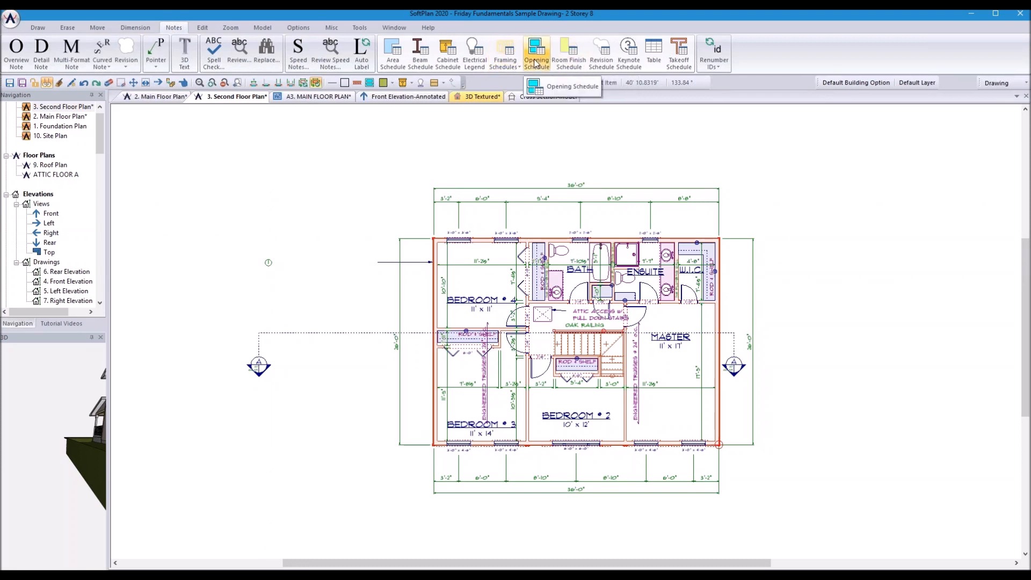
Step: Place a keynote schedule table and move it to the upper left of the plan
left_click(627, 60)
left_click(287, 198)
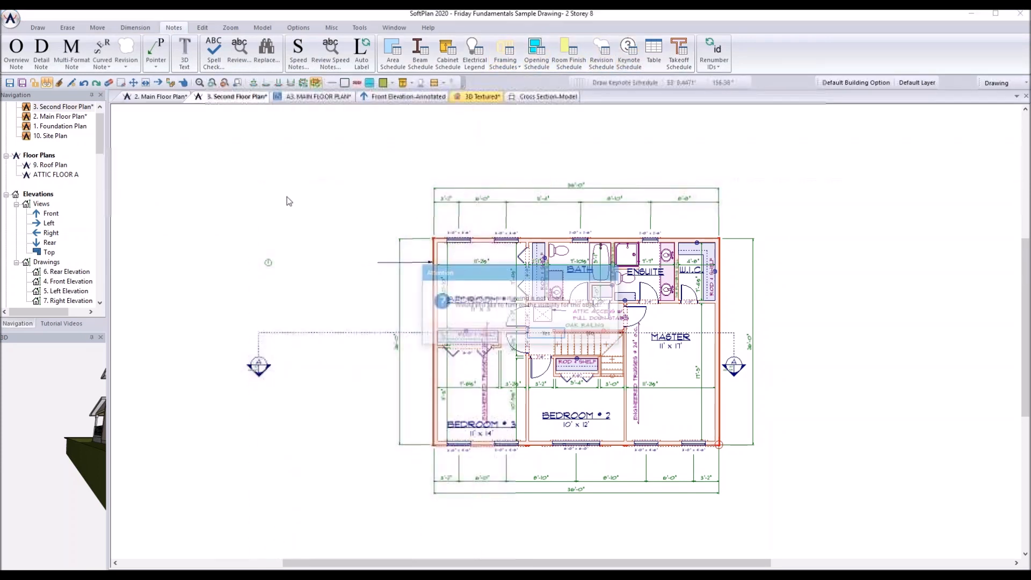
left_click(547, 333)
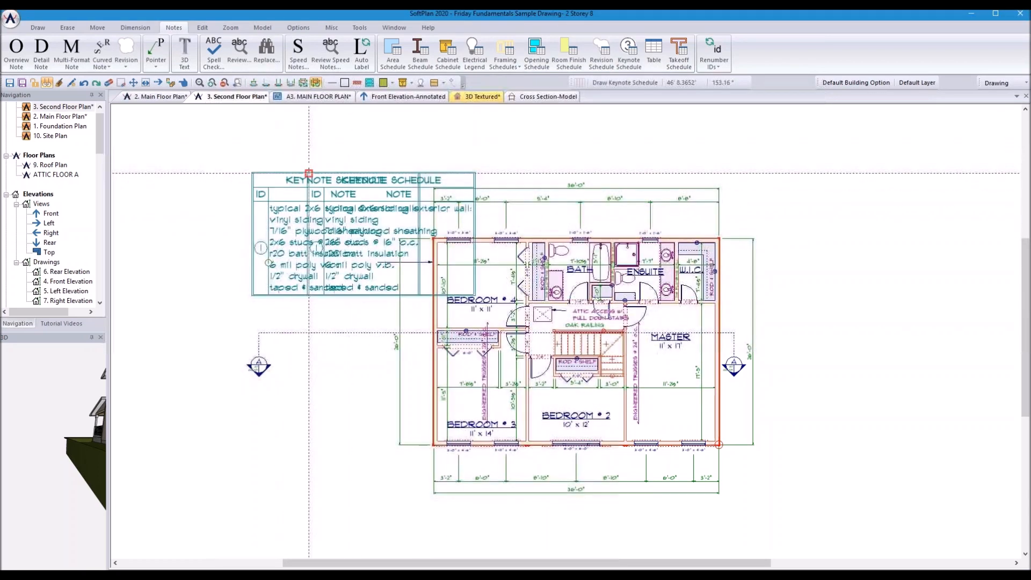
left_click(308, 173)
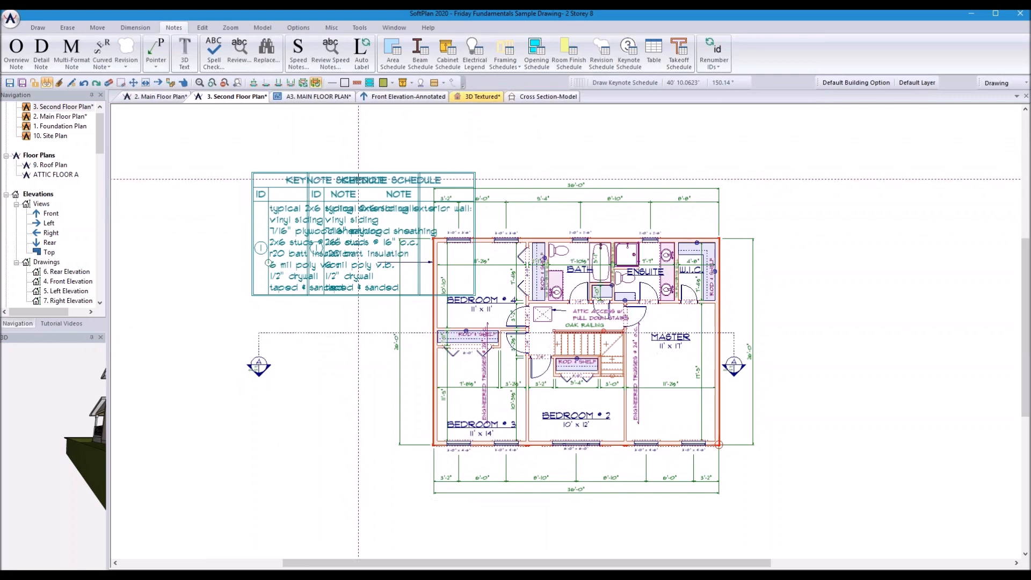
right_click(306, 192)
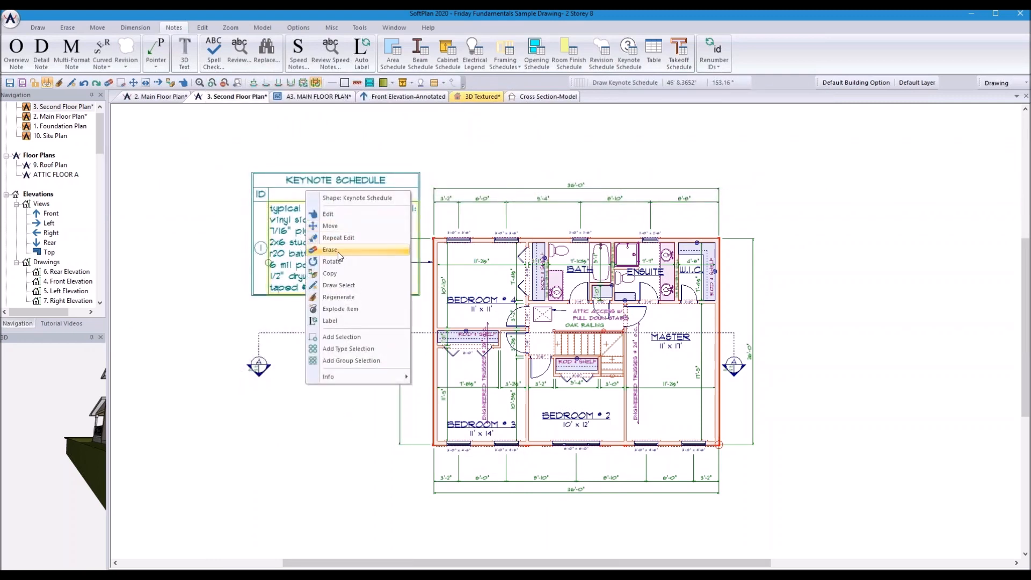
left_click(338, 226)
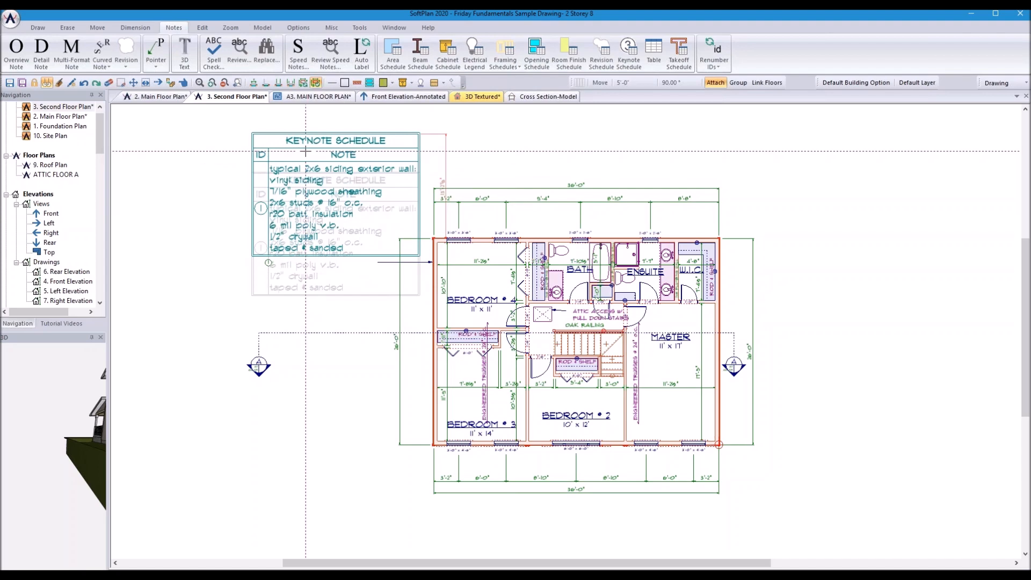
left_click(246, 152)
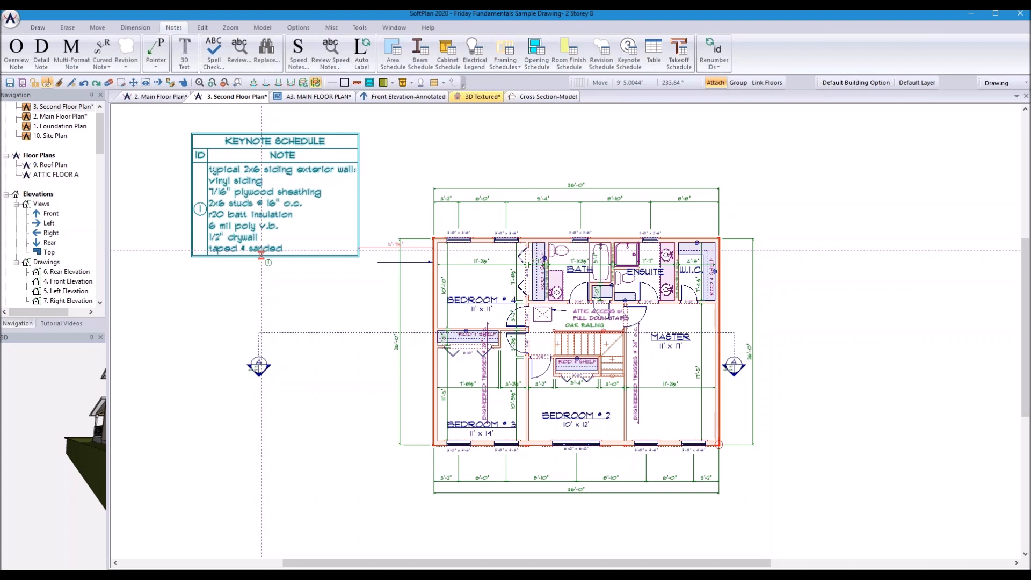
left_click(11, 19)
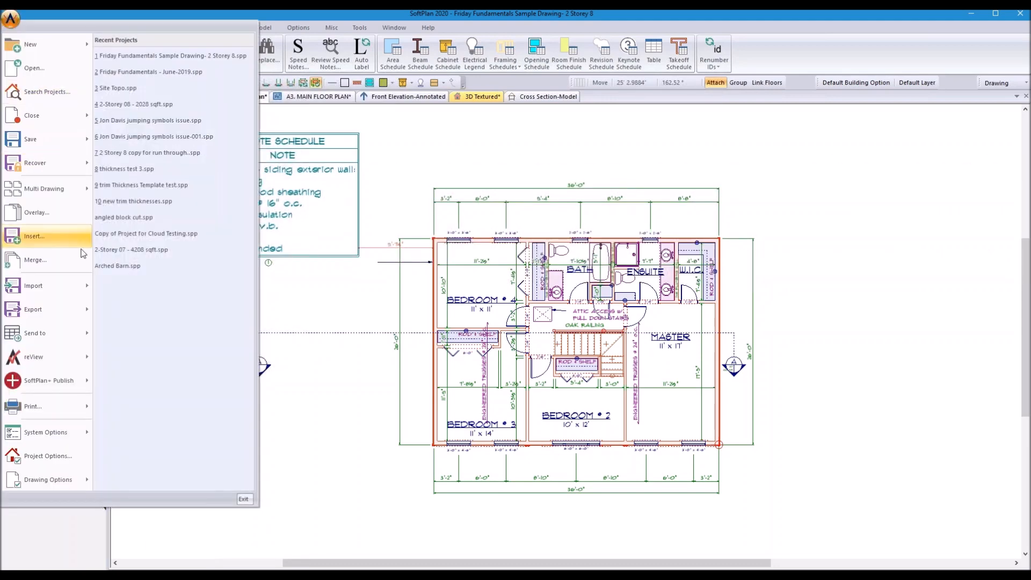
Step: Close the project, saving all four unsaved tabs
mouse_move(37, 114)
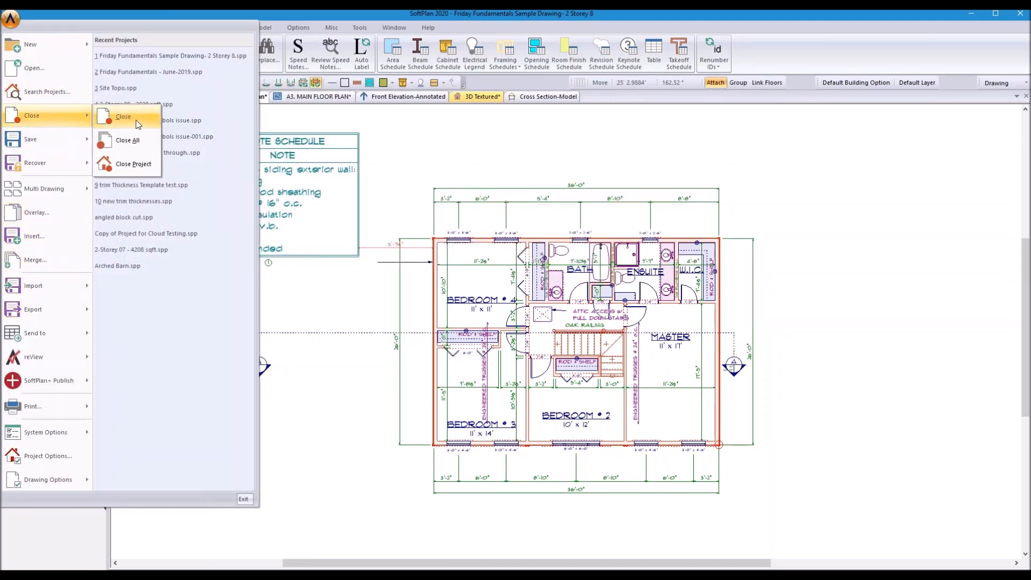
left_click(132, 164)
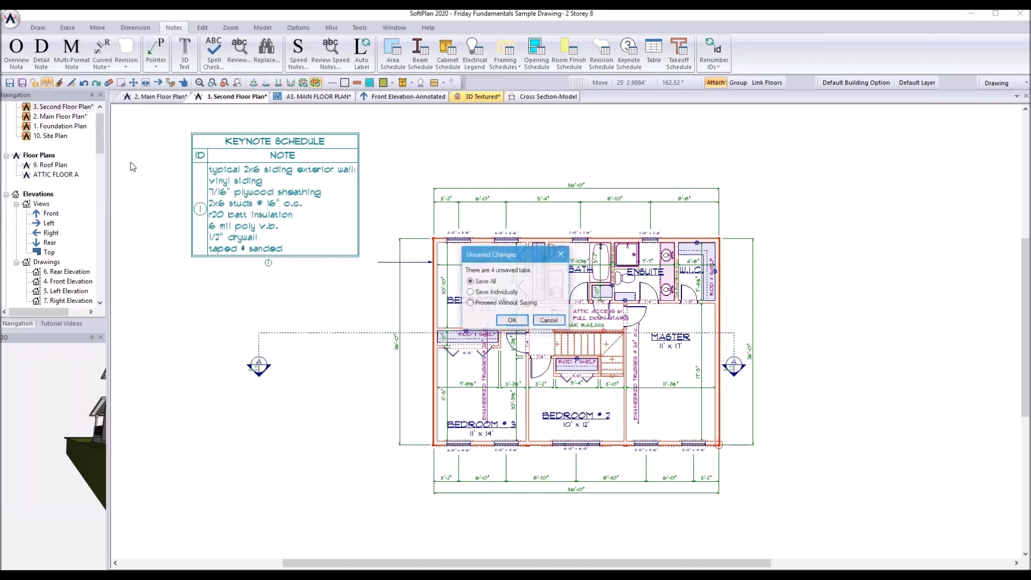
left_click(513, 321)
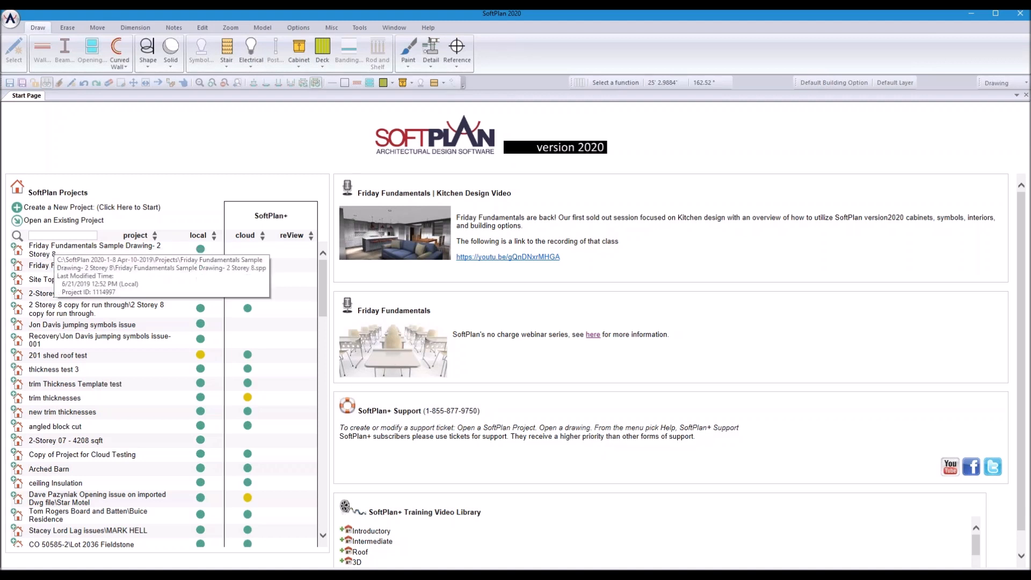
Step: Reopen the Friday Fundamentals Sample Drawing project (2 Storey 8) from the Start Page
right_click(43, 251)
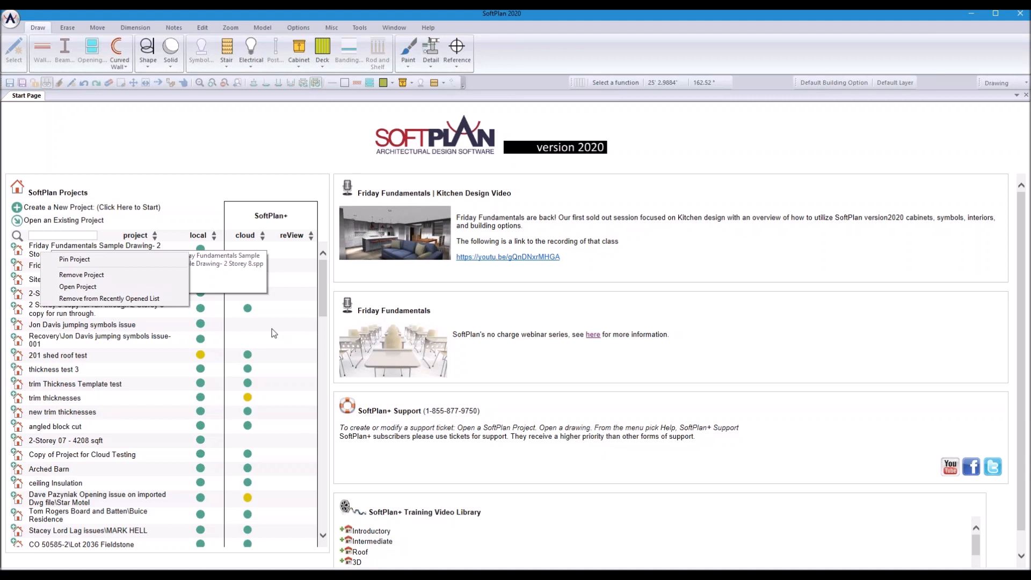
left_click(120, 157)
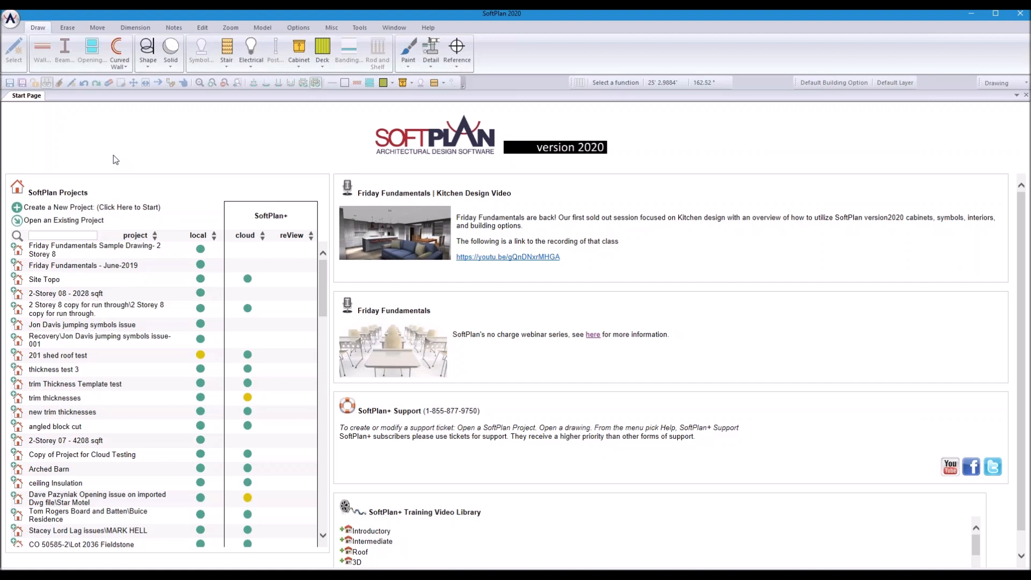
double_click(47, 251)
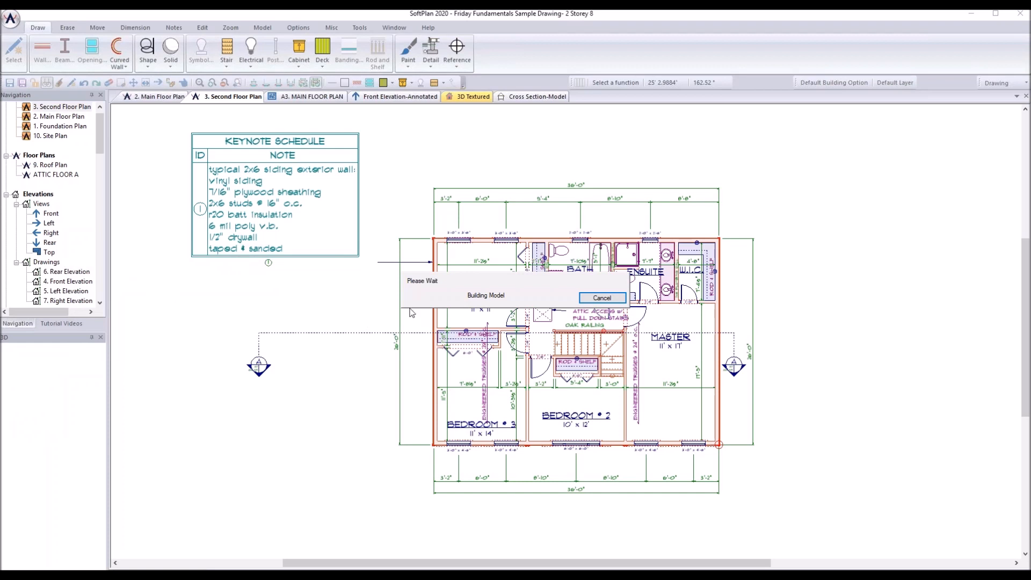
Step: Enable Round to nearest 1" on the left 26'-0" dimension, then recheck its settings without changes
right_click(396, 348)
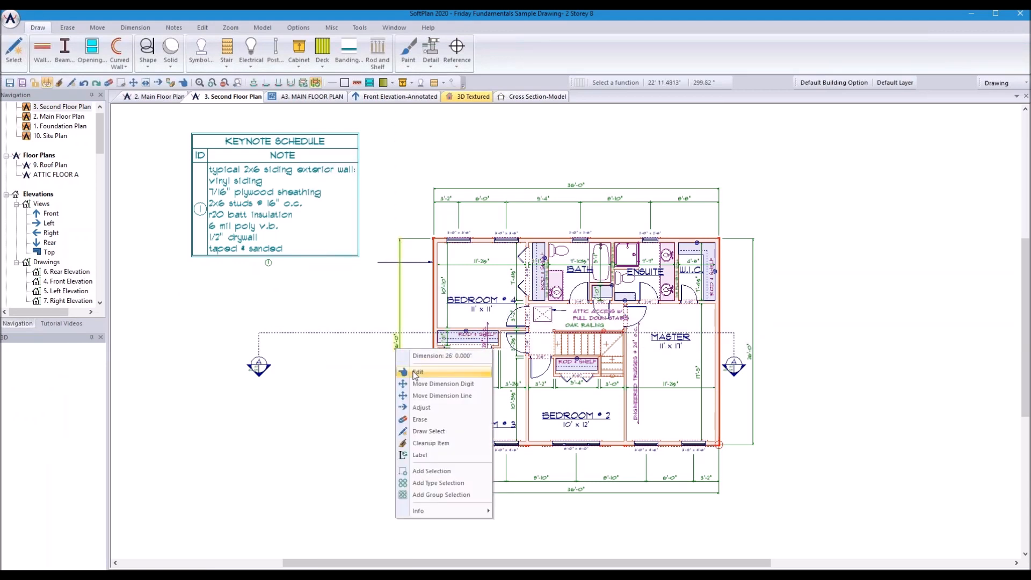
left_click(414, 372)
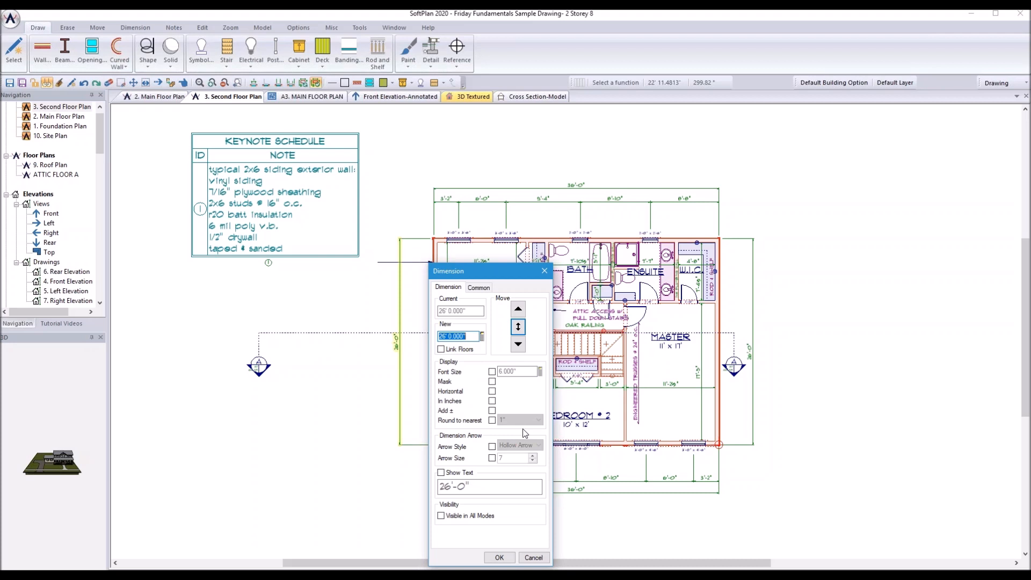
left_click(493, 422)
left_click(538, 420)
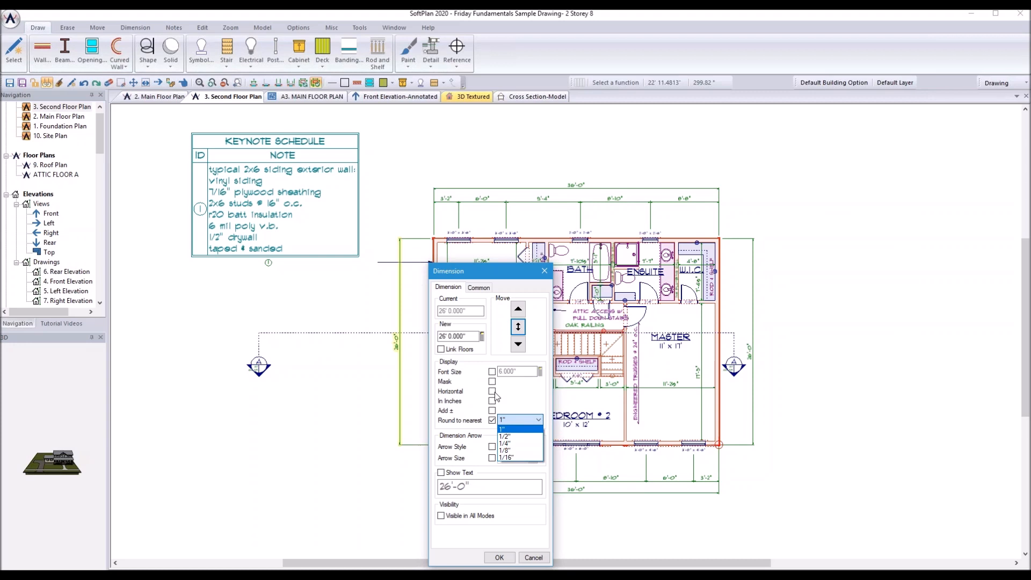
left_click(502, 562)
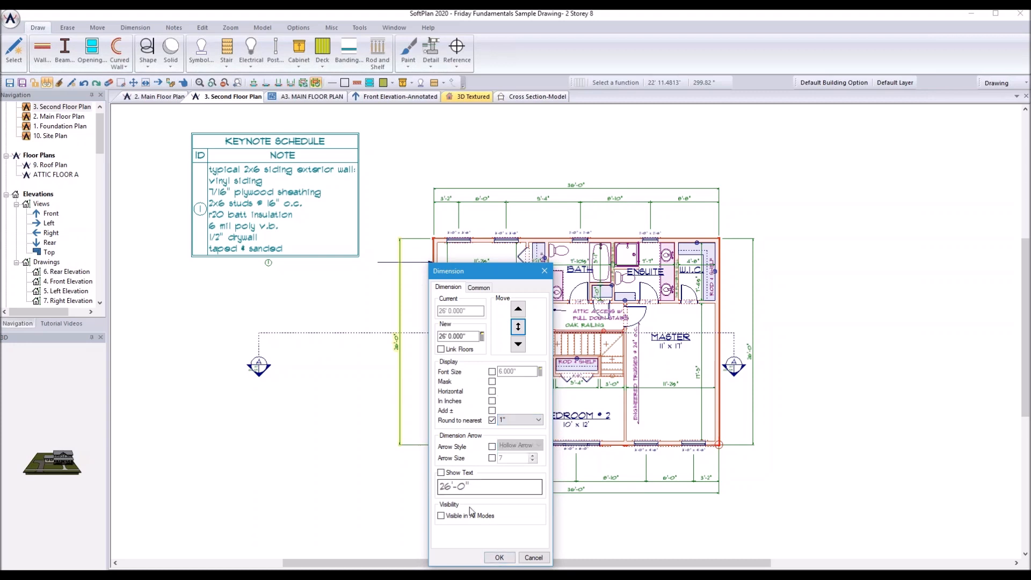
left_click(499, 557)
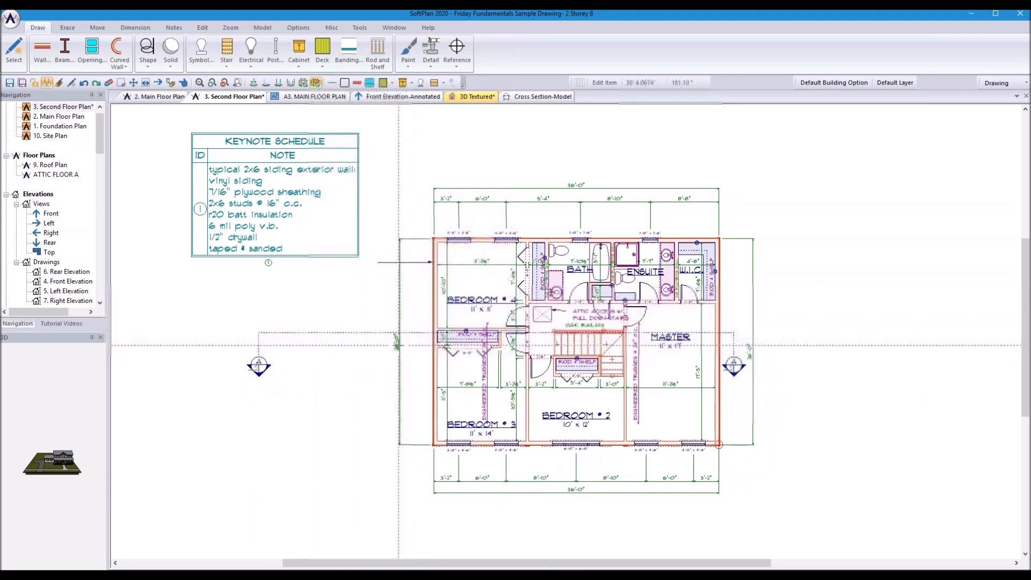
left_click(397, 340)
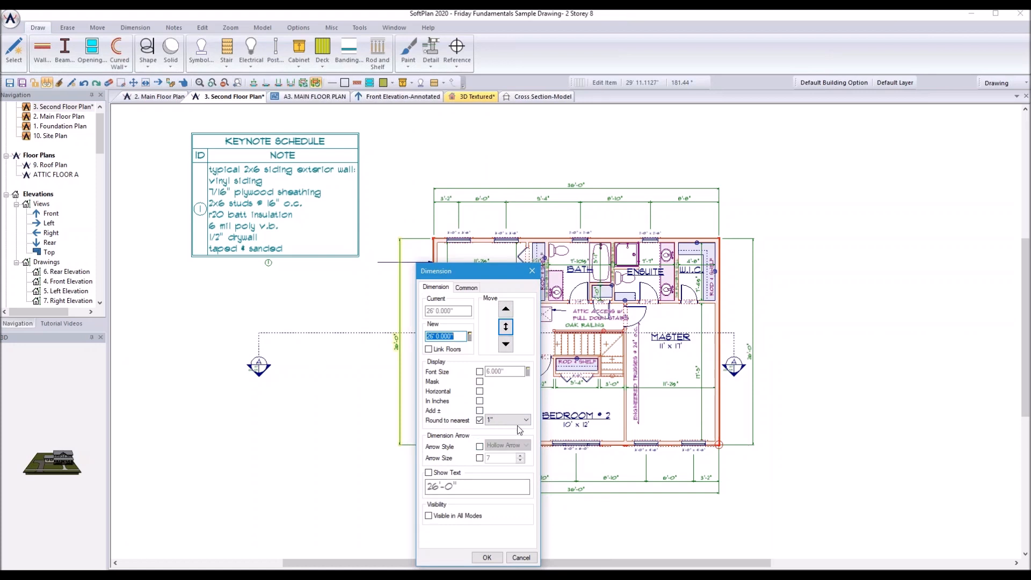
left_click(519, 558)
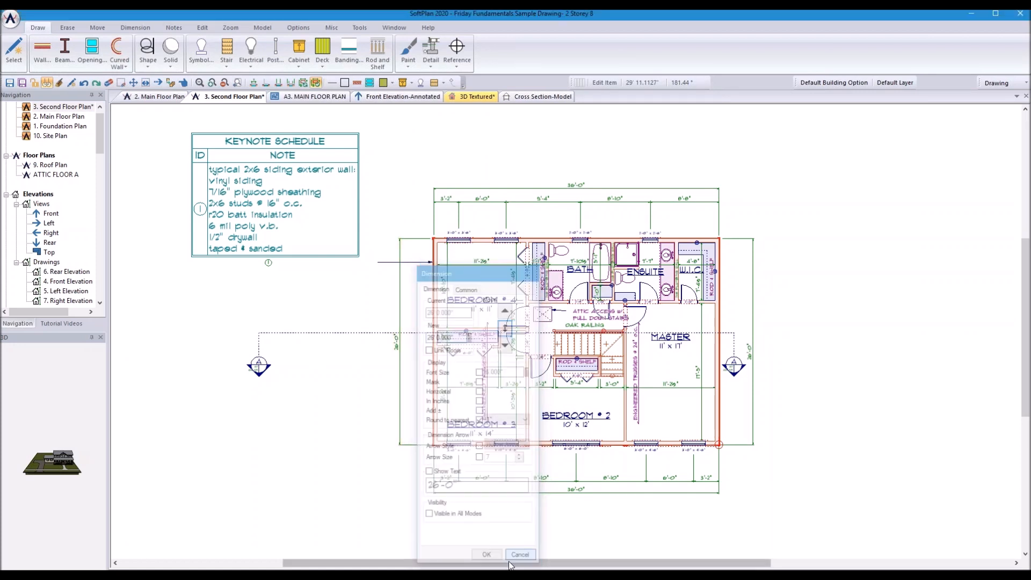